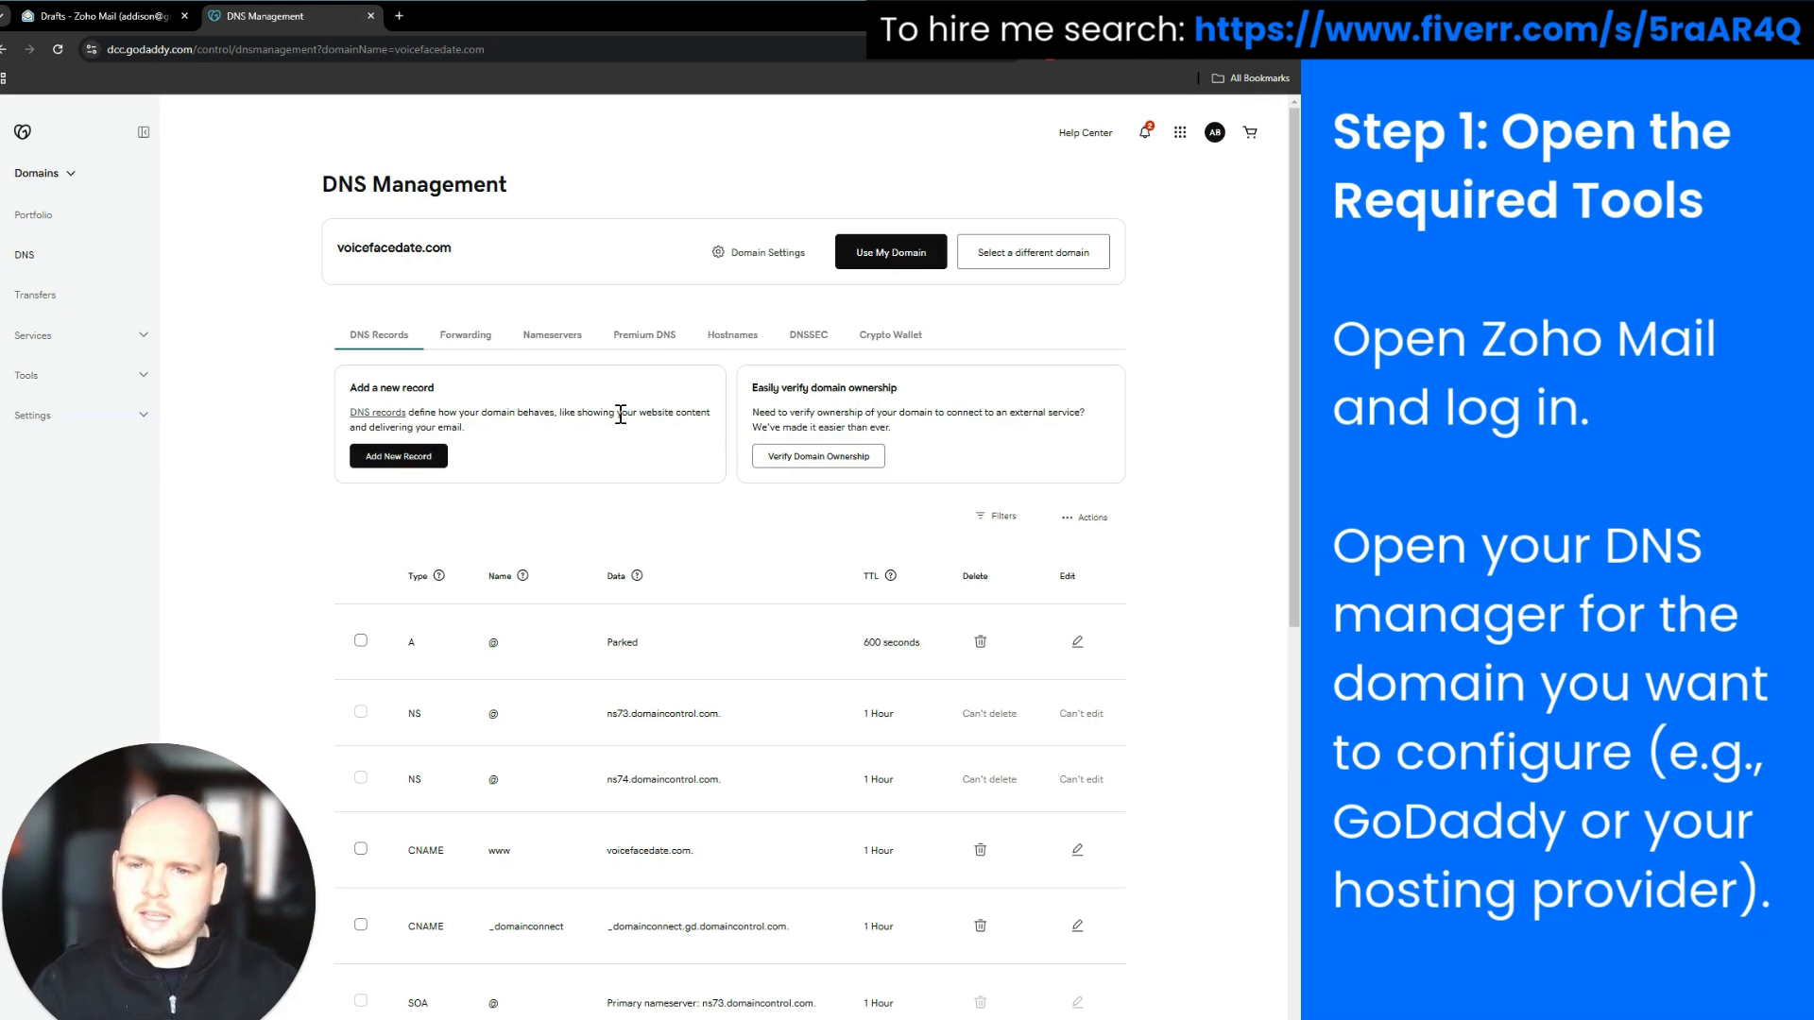
Look over voicefacedate.com's GoDaddy DNS records, then go back to the Zoho Mail Drafts tab
left_click_drag(516, 184, 248, 192)
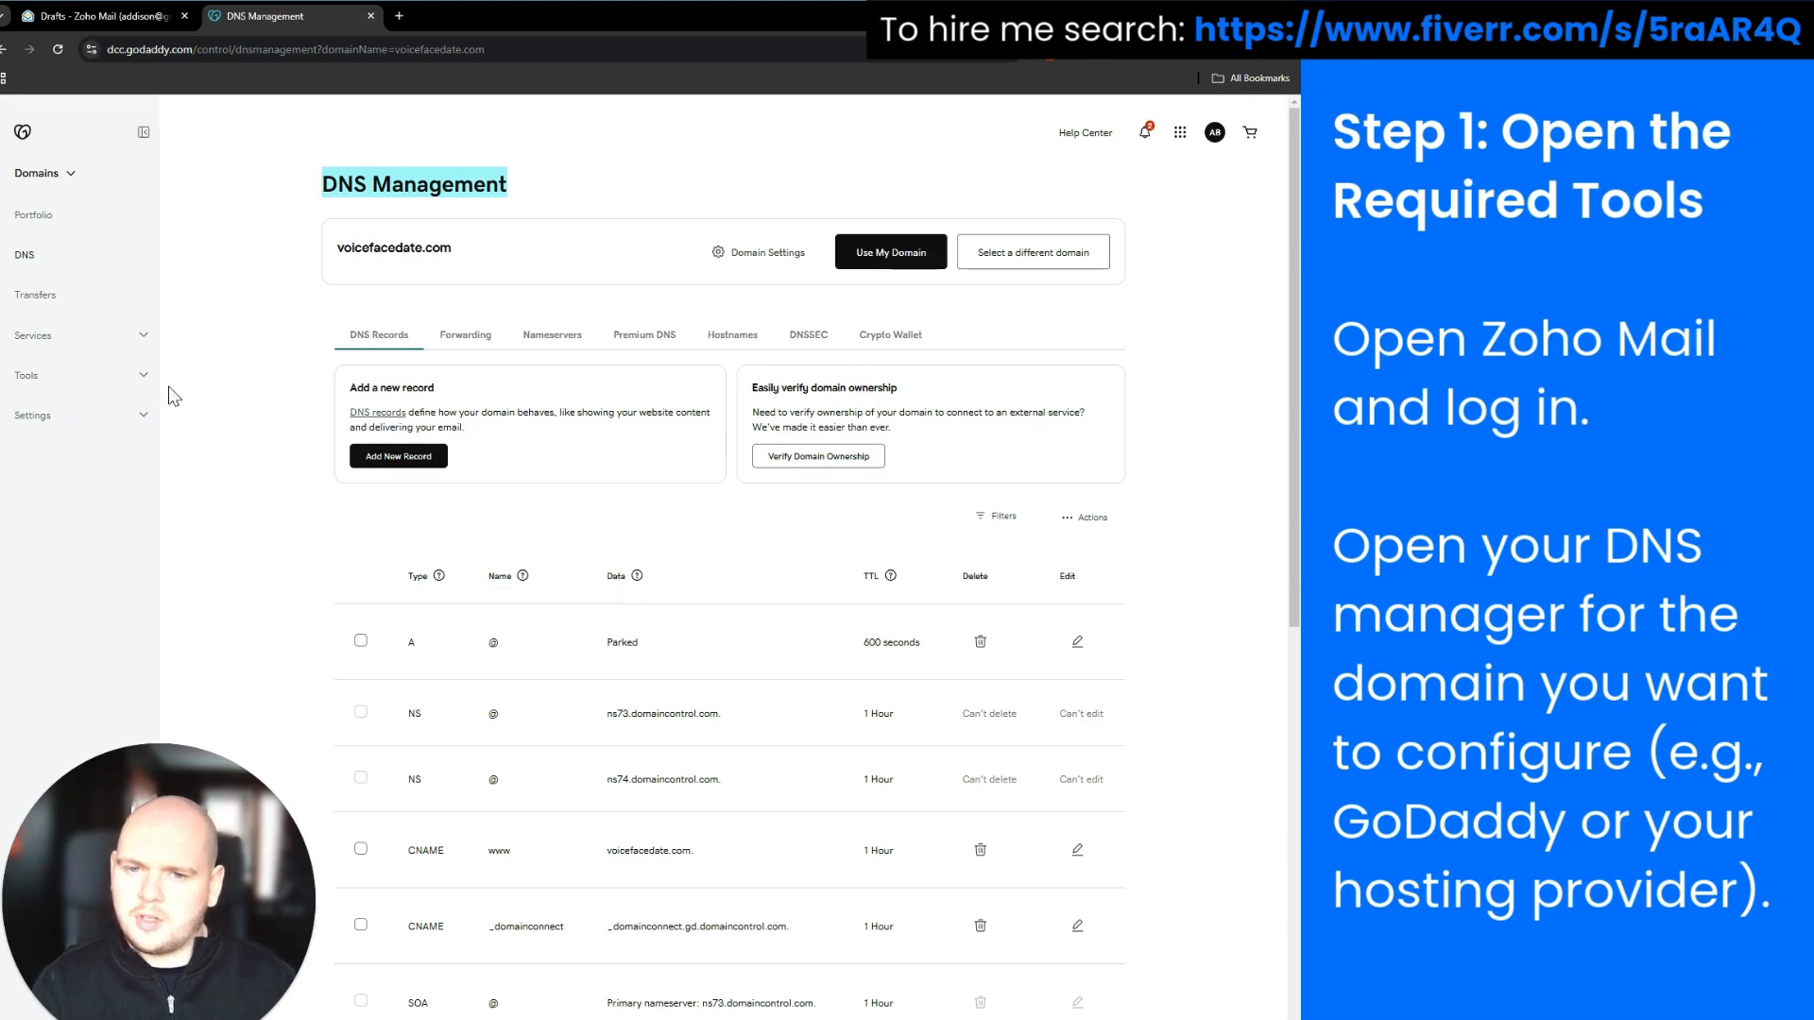
left_click(127, 23)
left_click(216, 21)
left_click(153, 19)
left_click(236, 23)
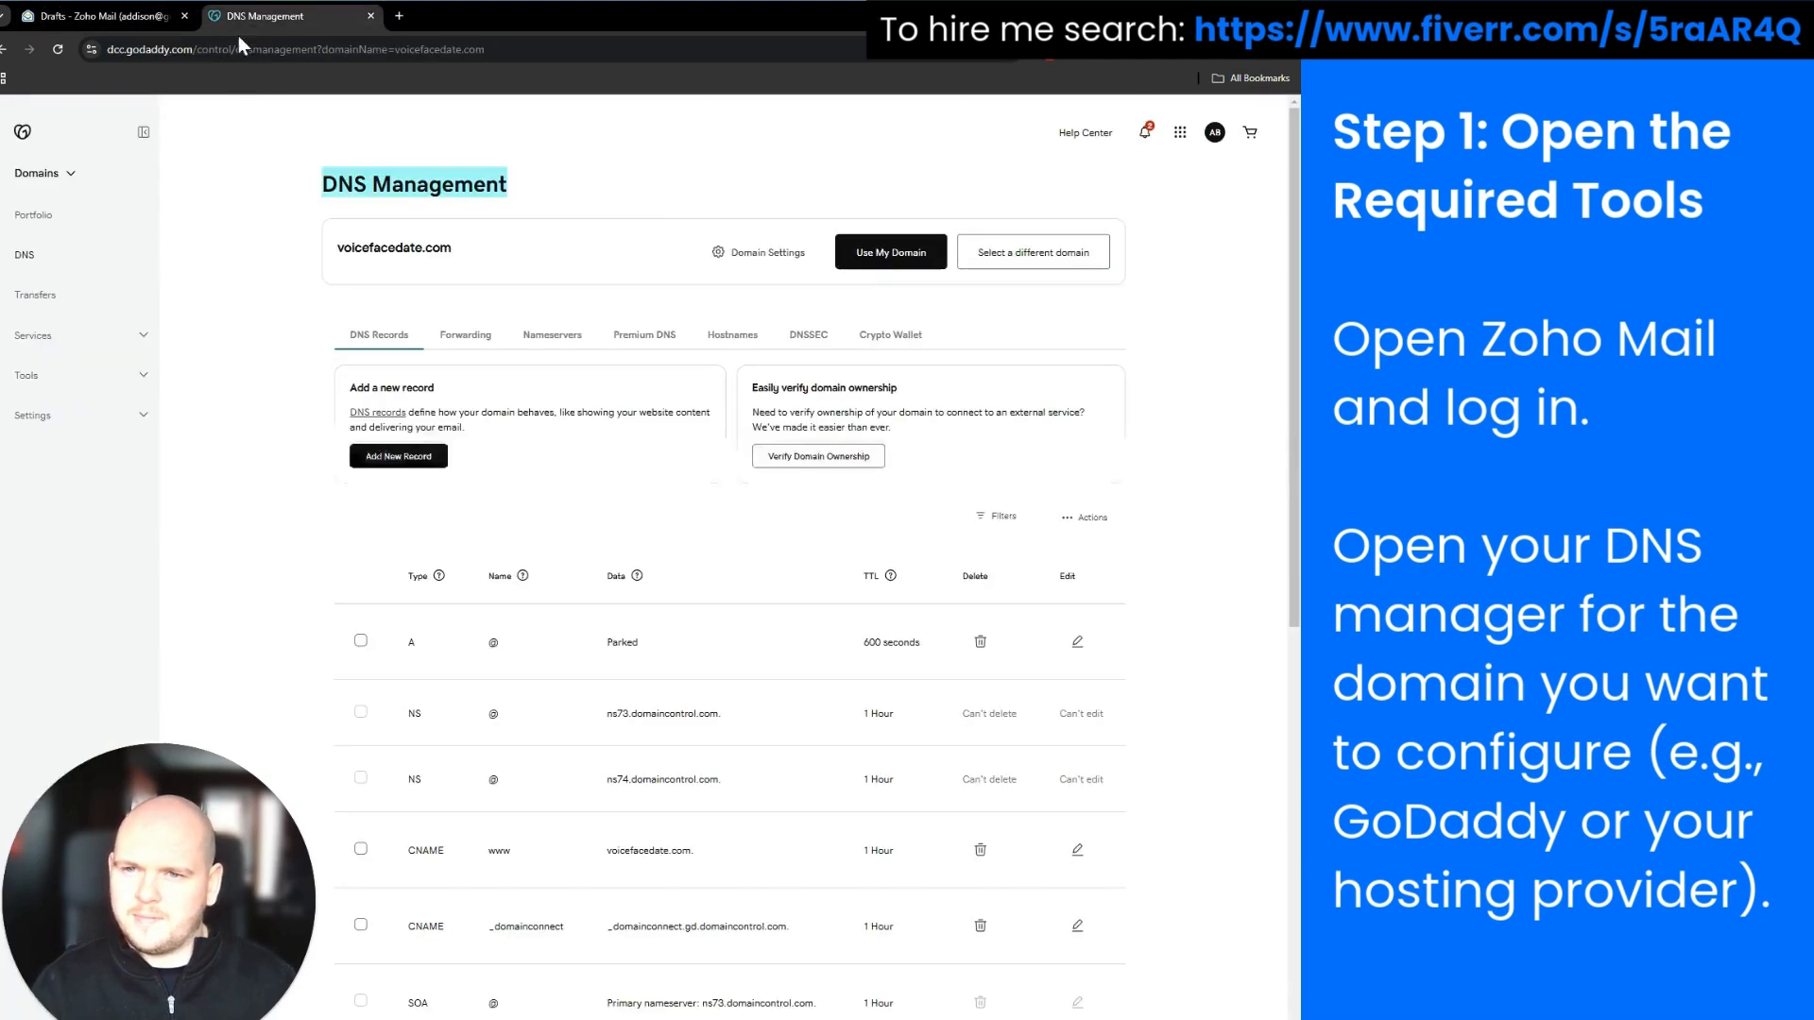
left_click(121, 18)
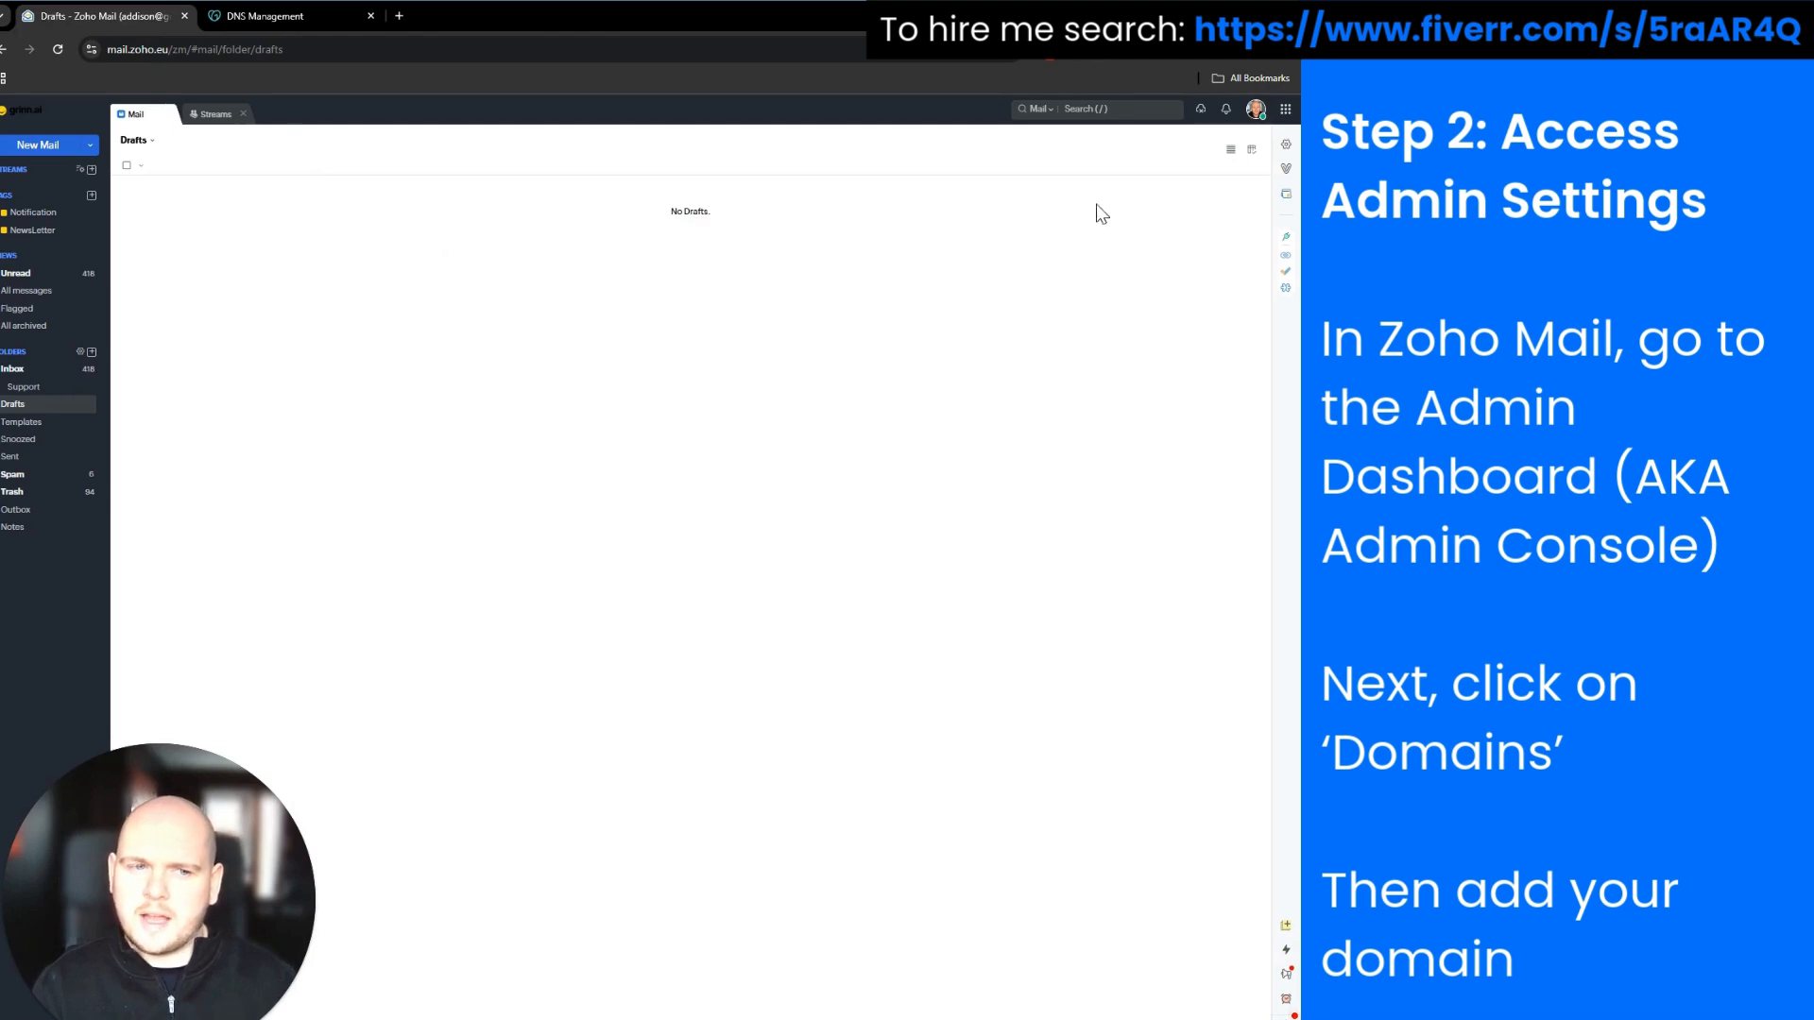
Launch the Admin Console from the Zoho Mail account profile panel
left_click(1286, 144)
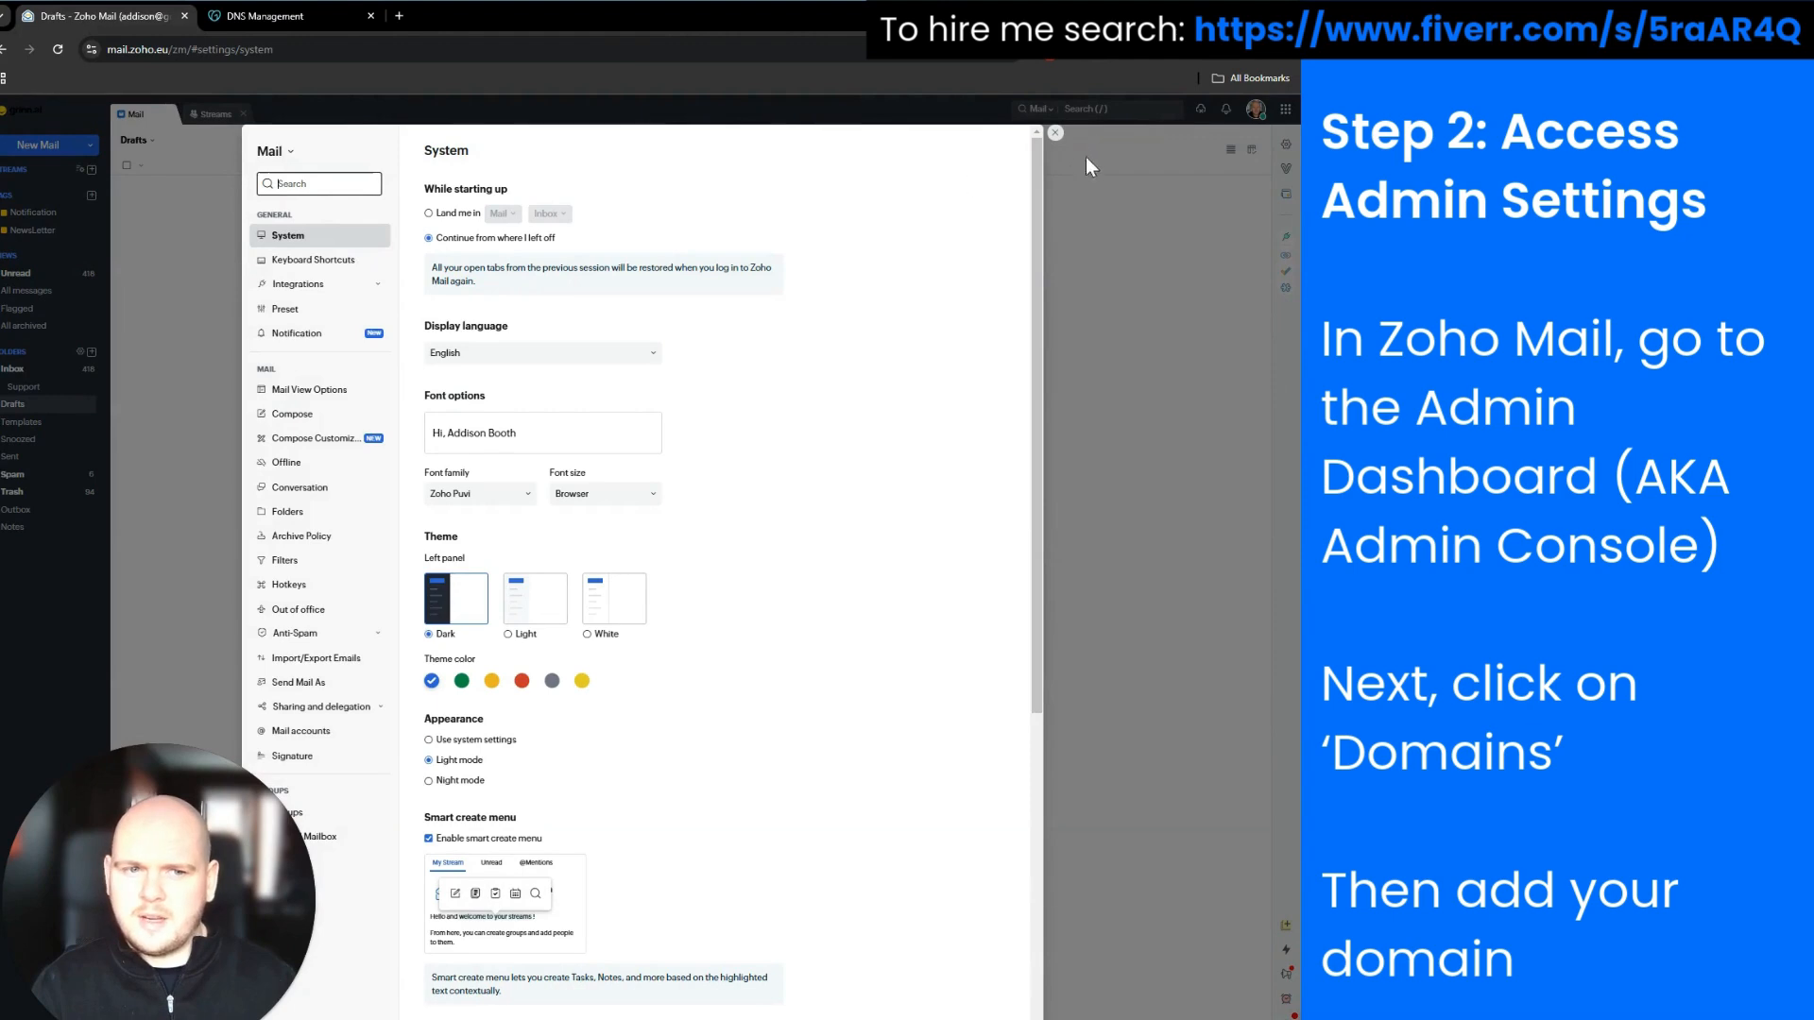
left_click(1054, 133)
left_click(1255, 108)
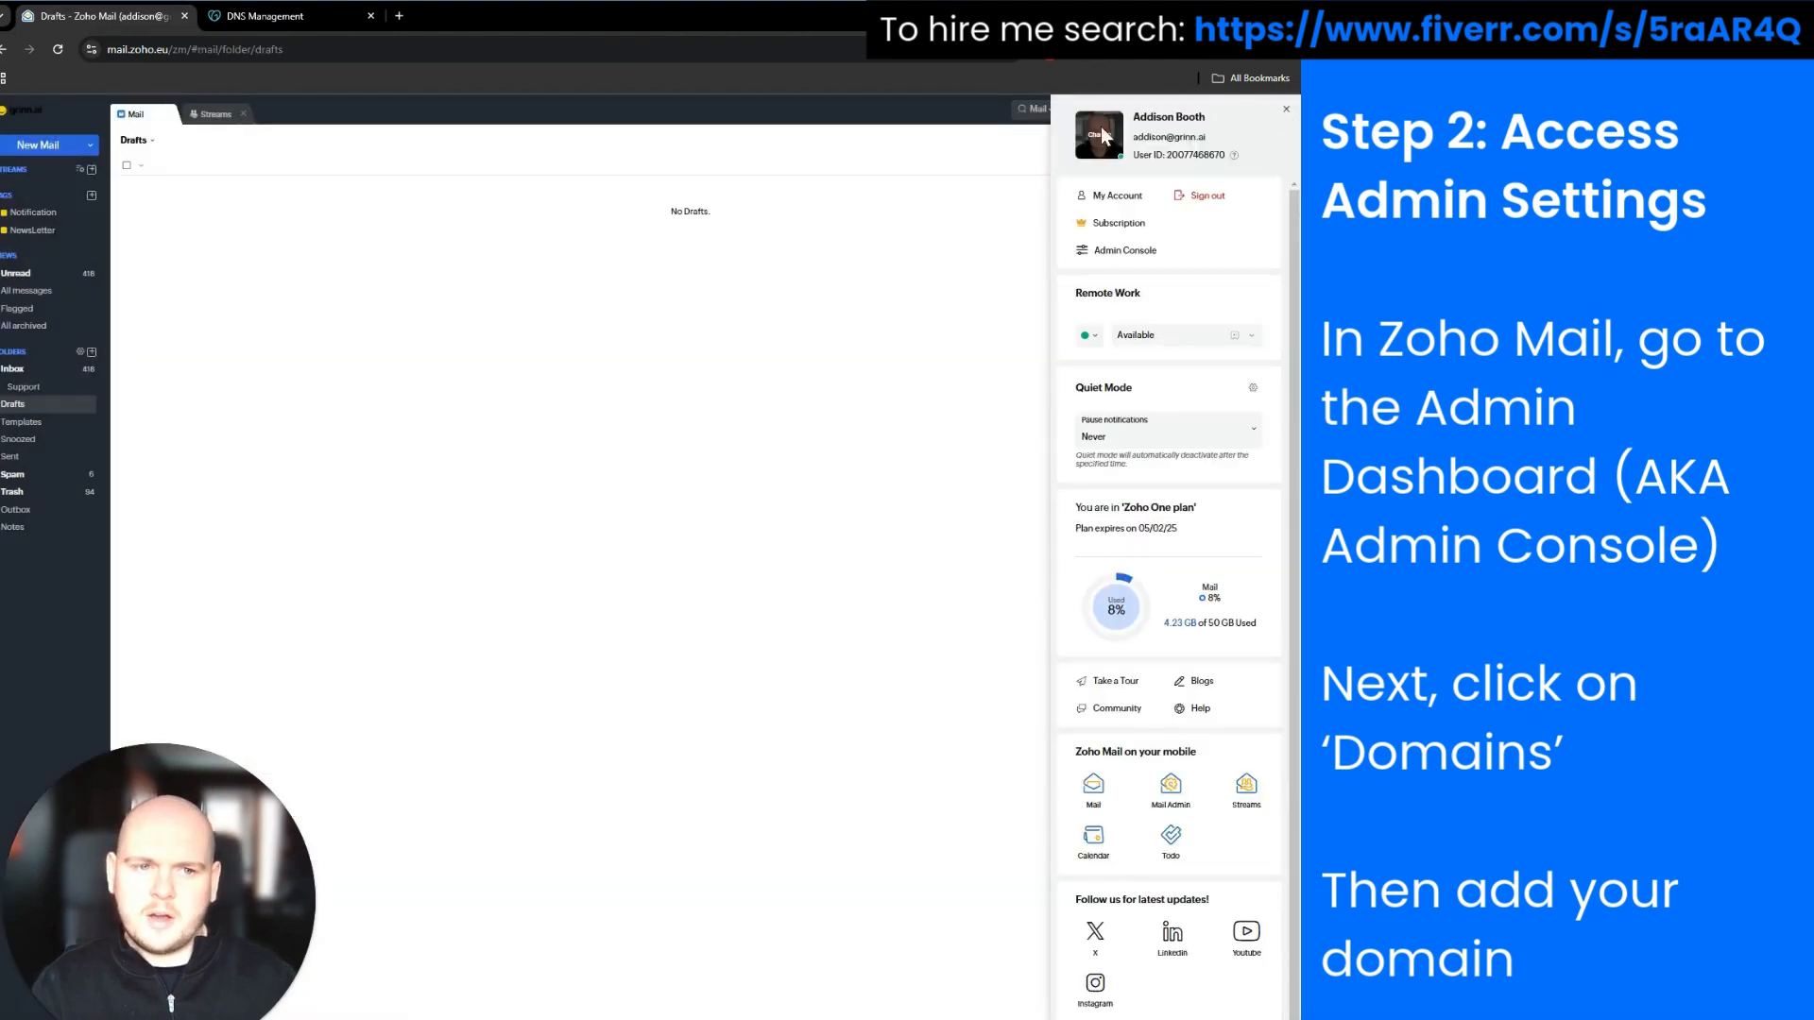
left_click(1255, 111)
left_click(1256, 111)
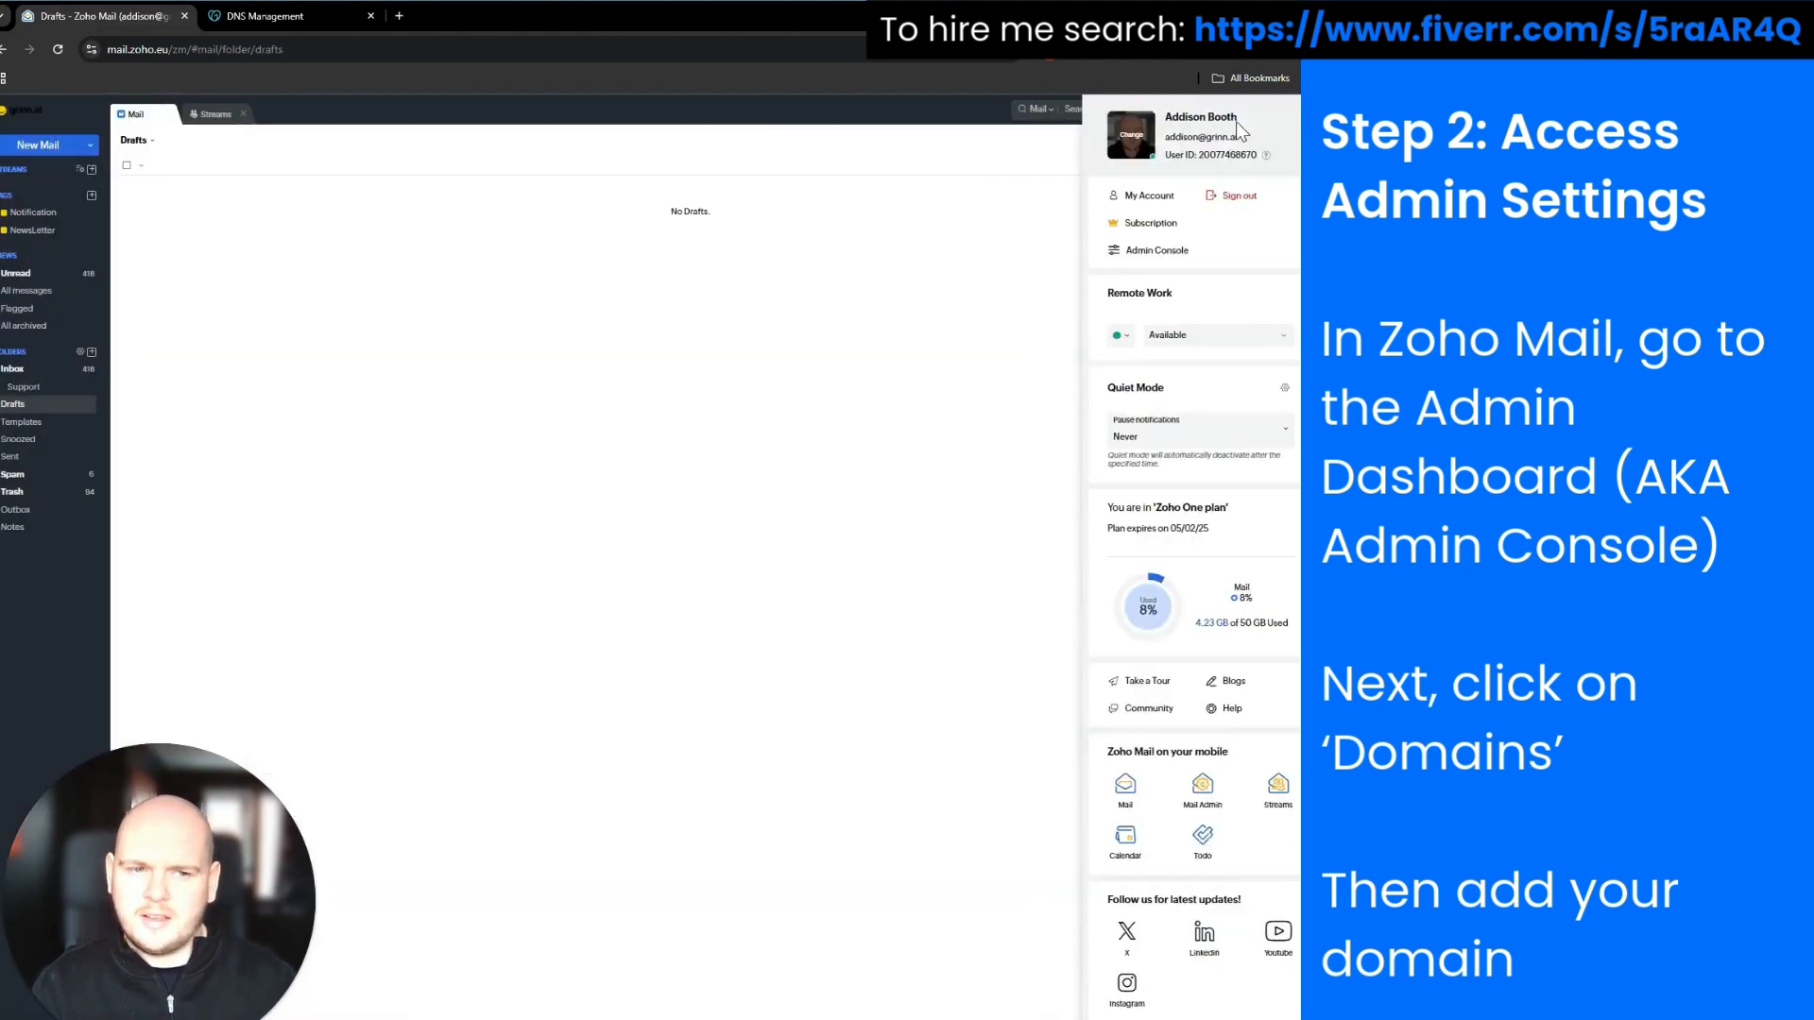
left_click(1116, 256)
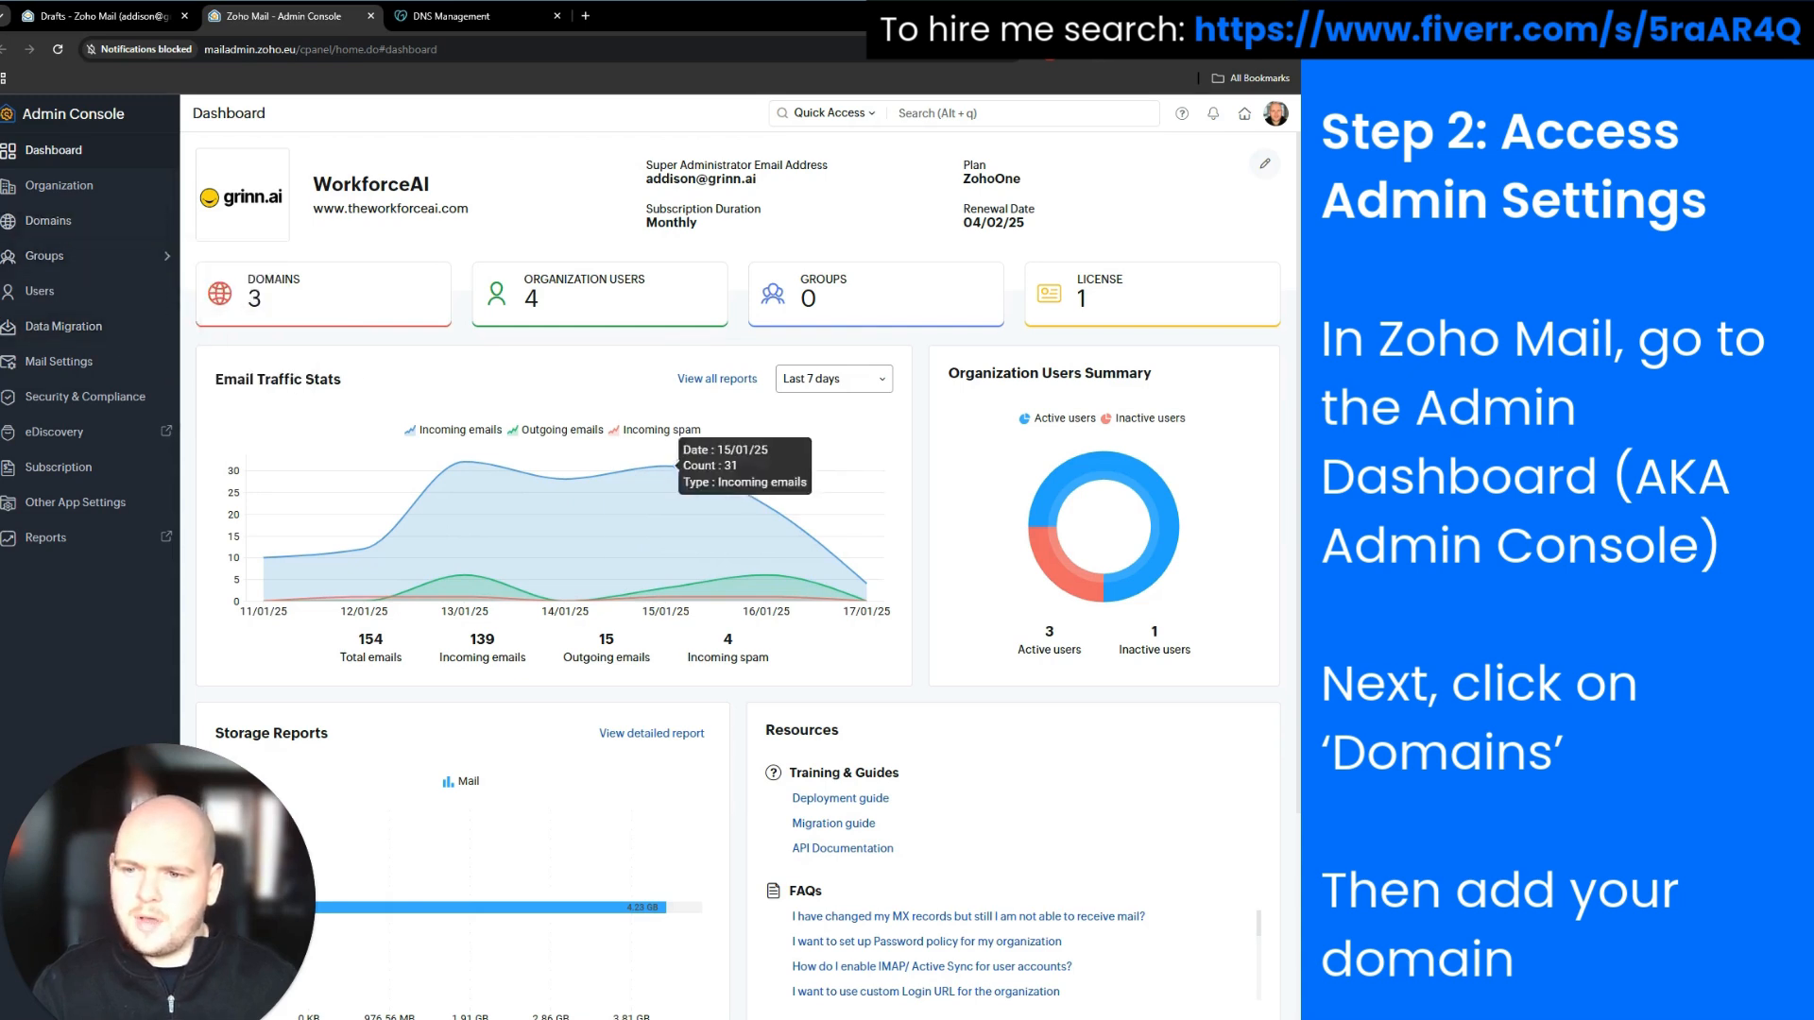
Add voicefacedate.com from the Domains list in the Admin Console
left_click(47, 220)
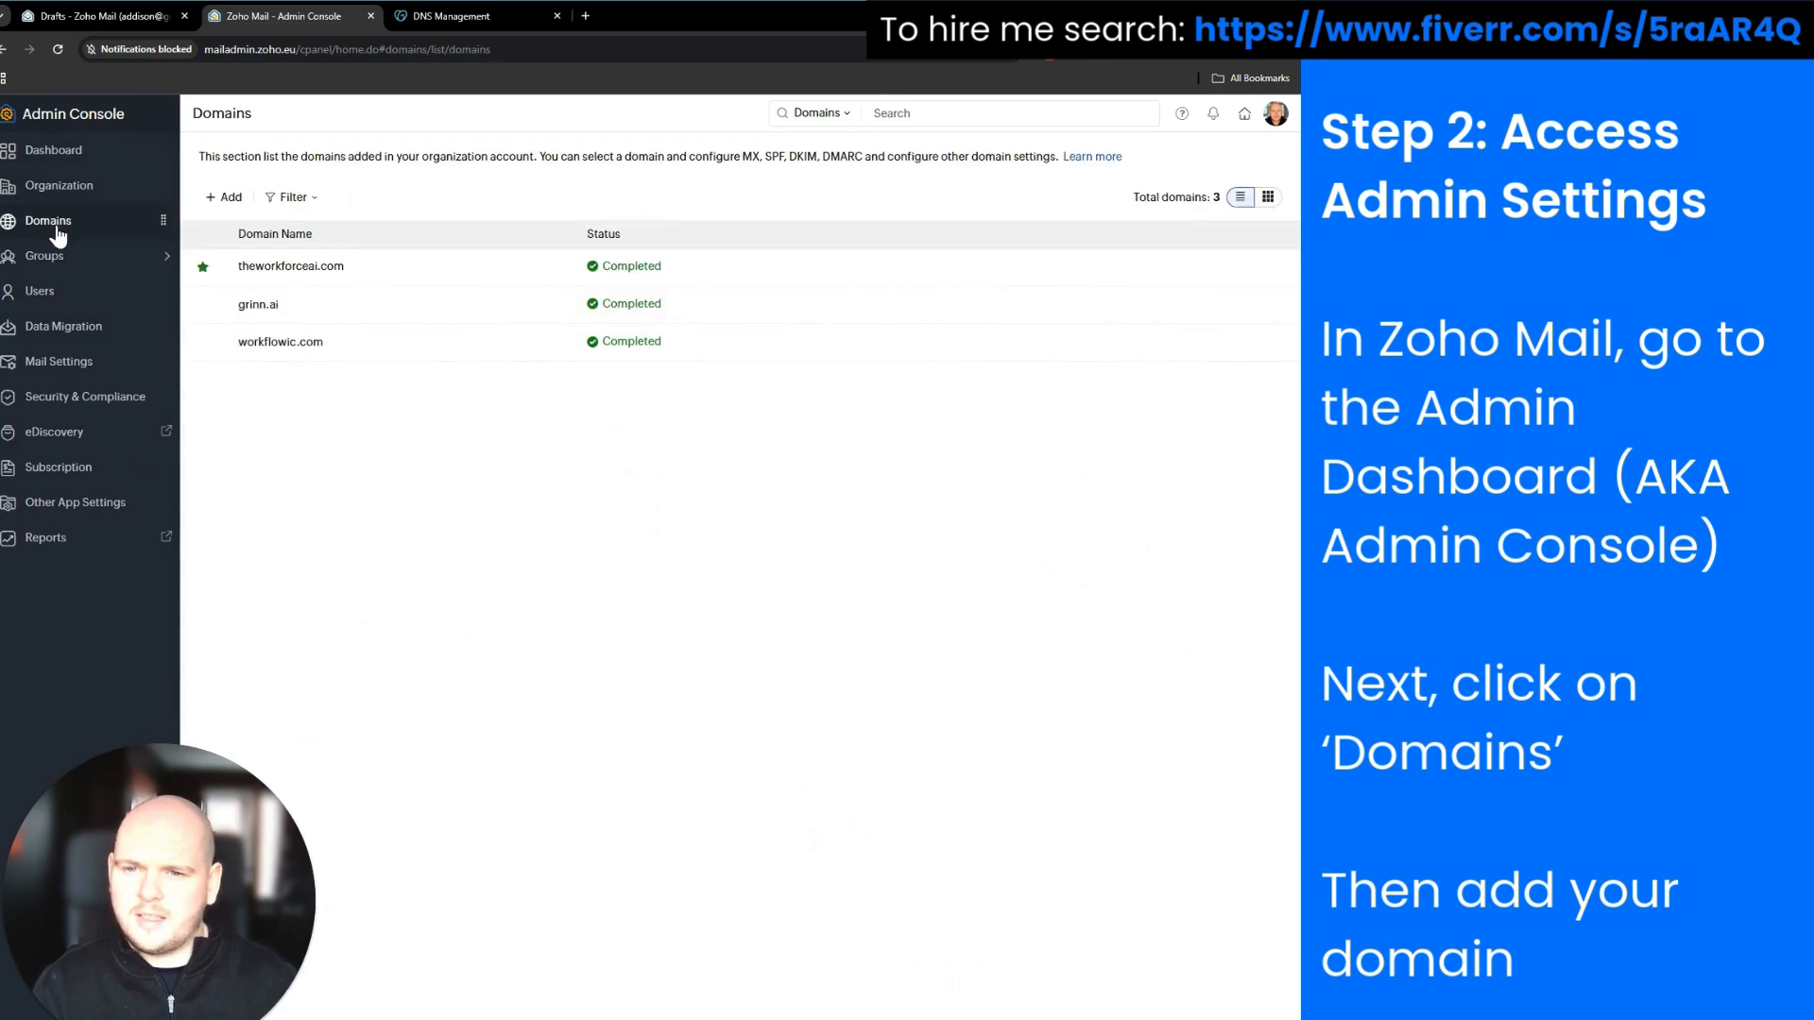
left_click(234, 202)
type("voicefaceda")
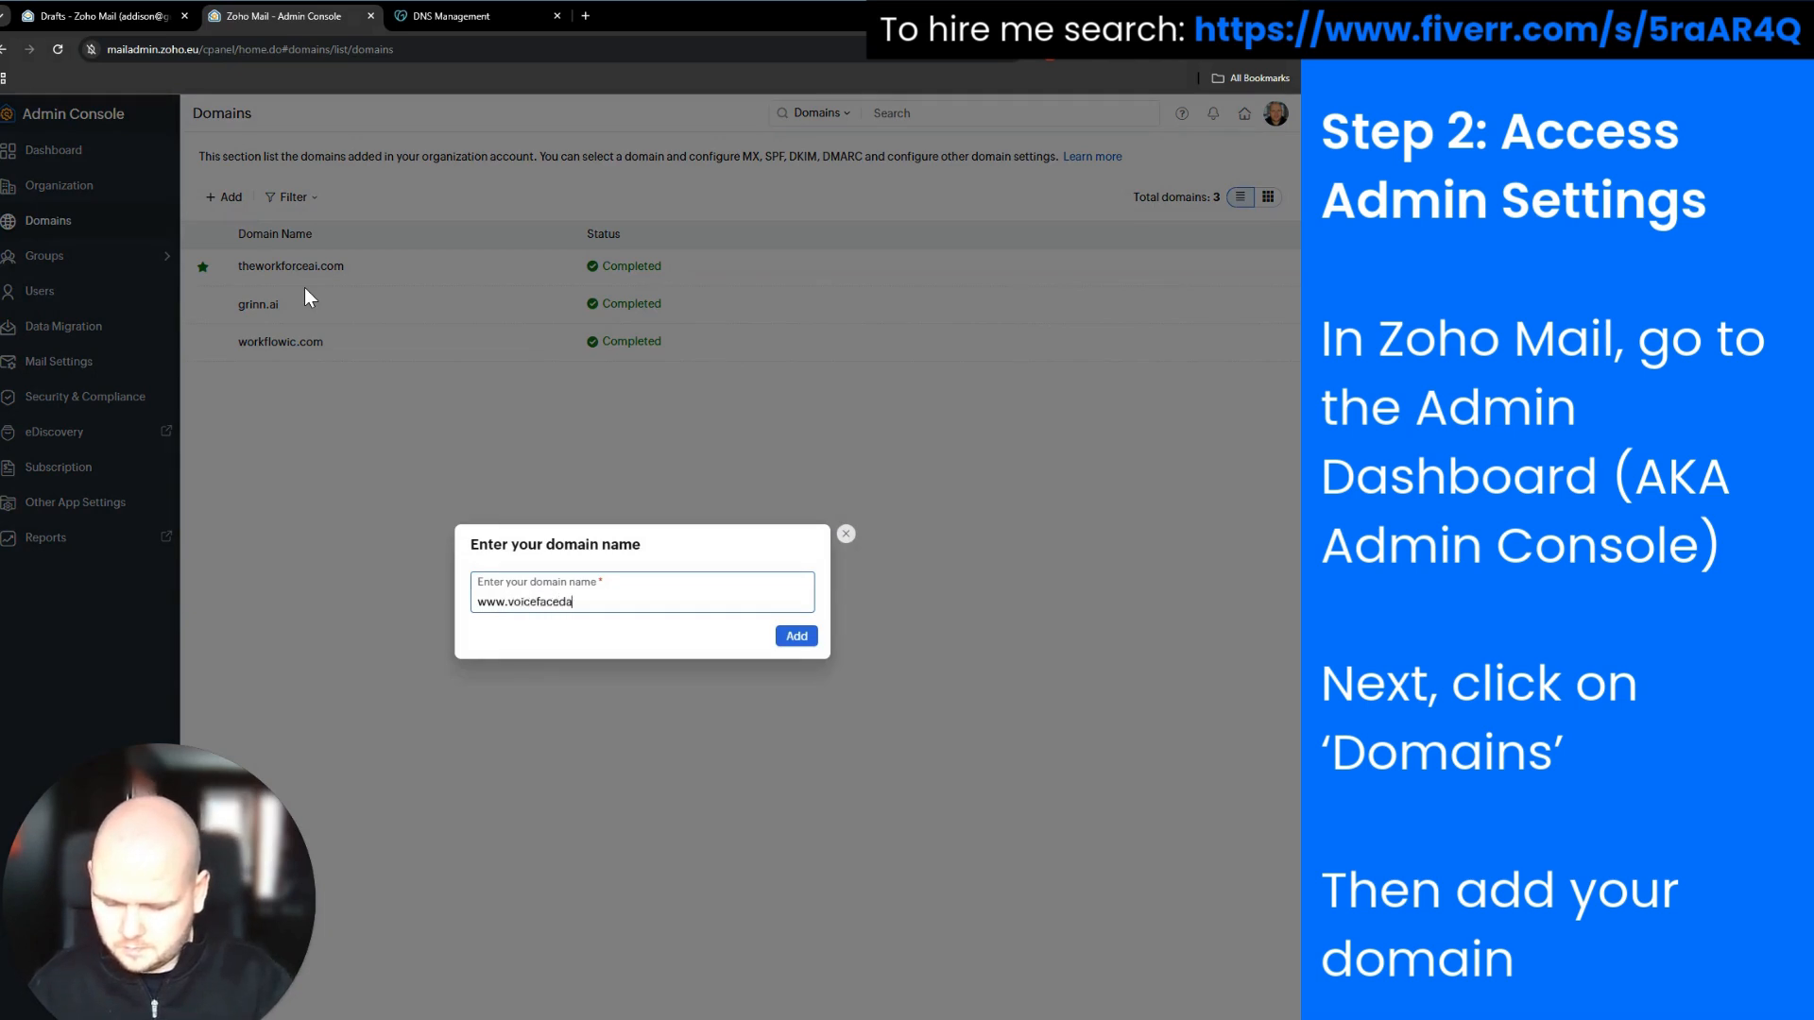
type("te.com")
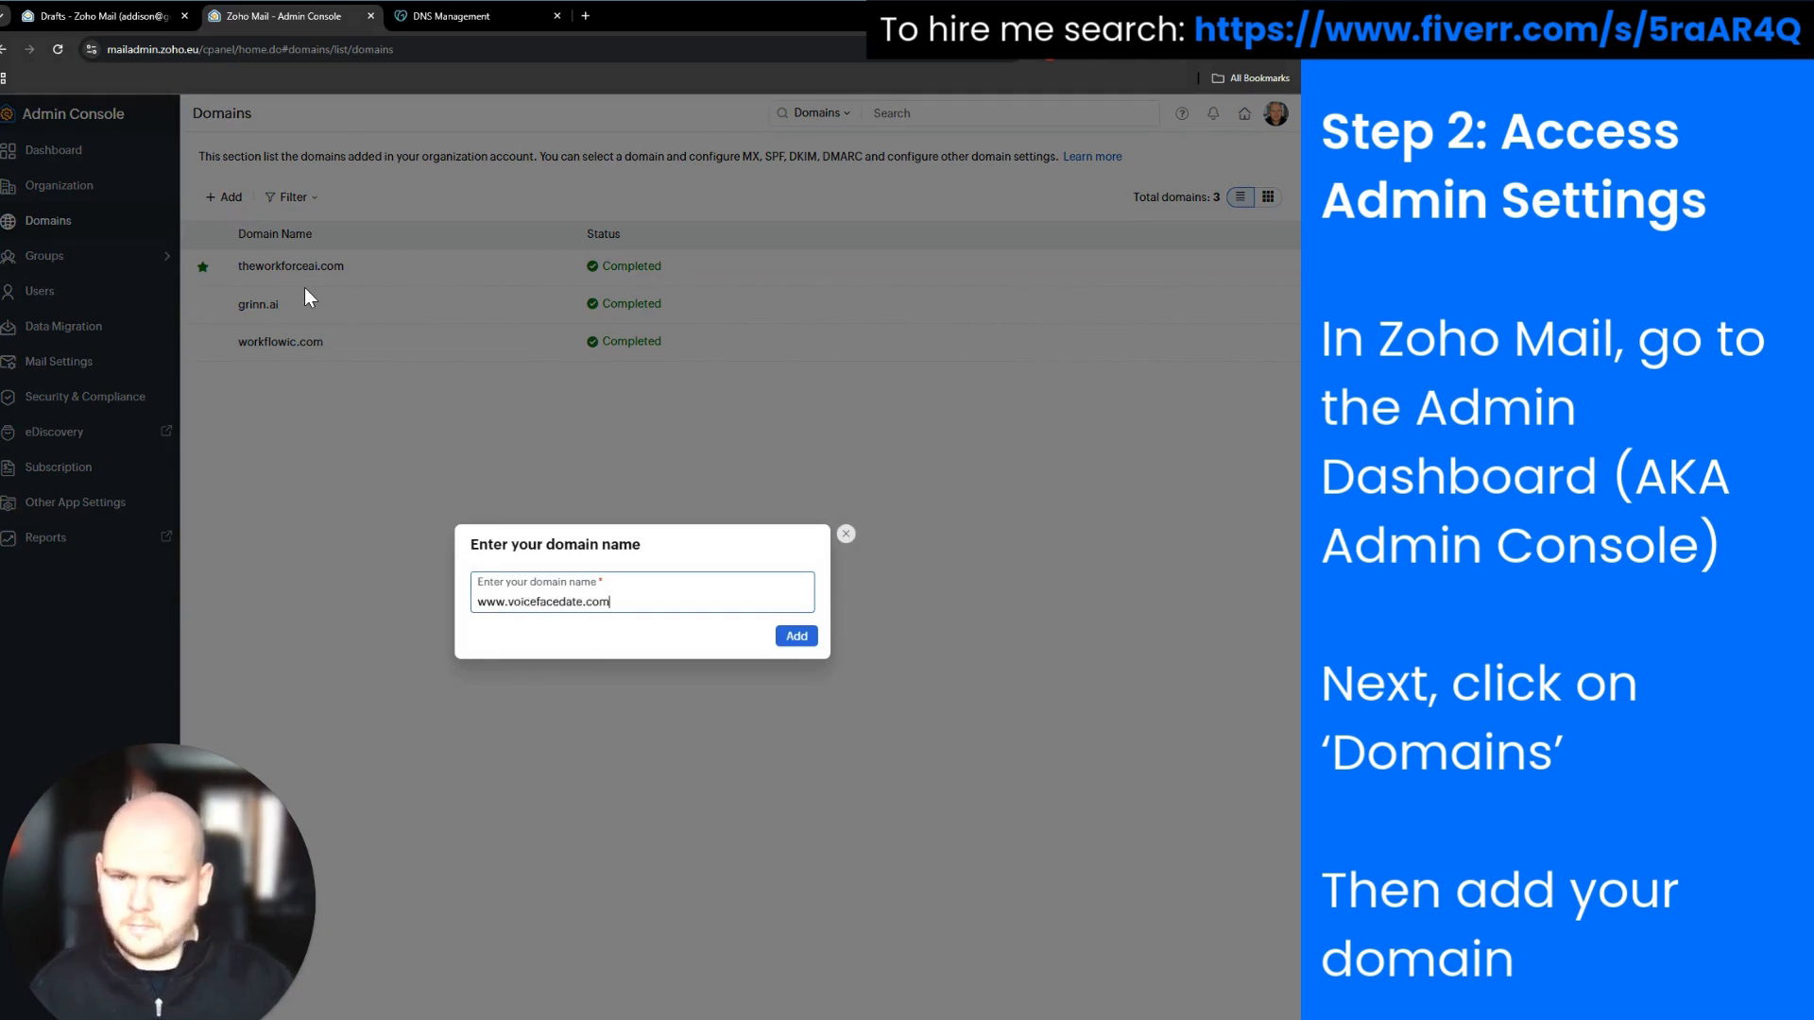
left_click(797, 637)
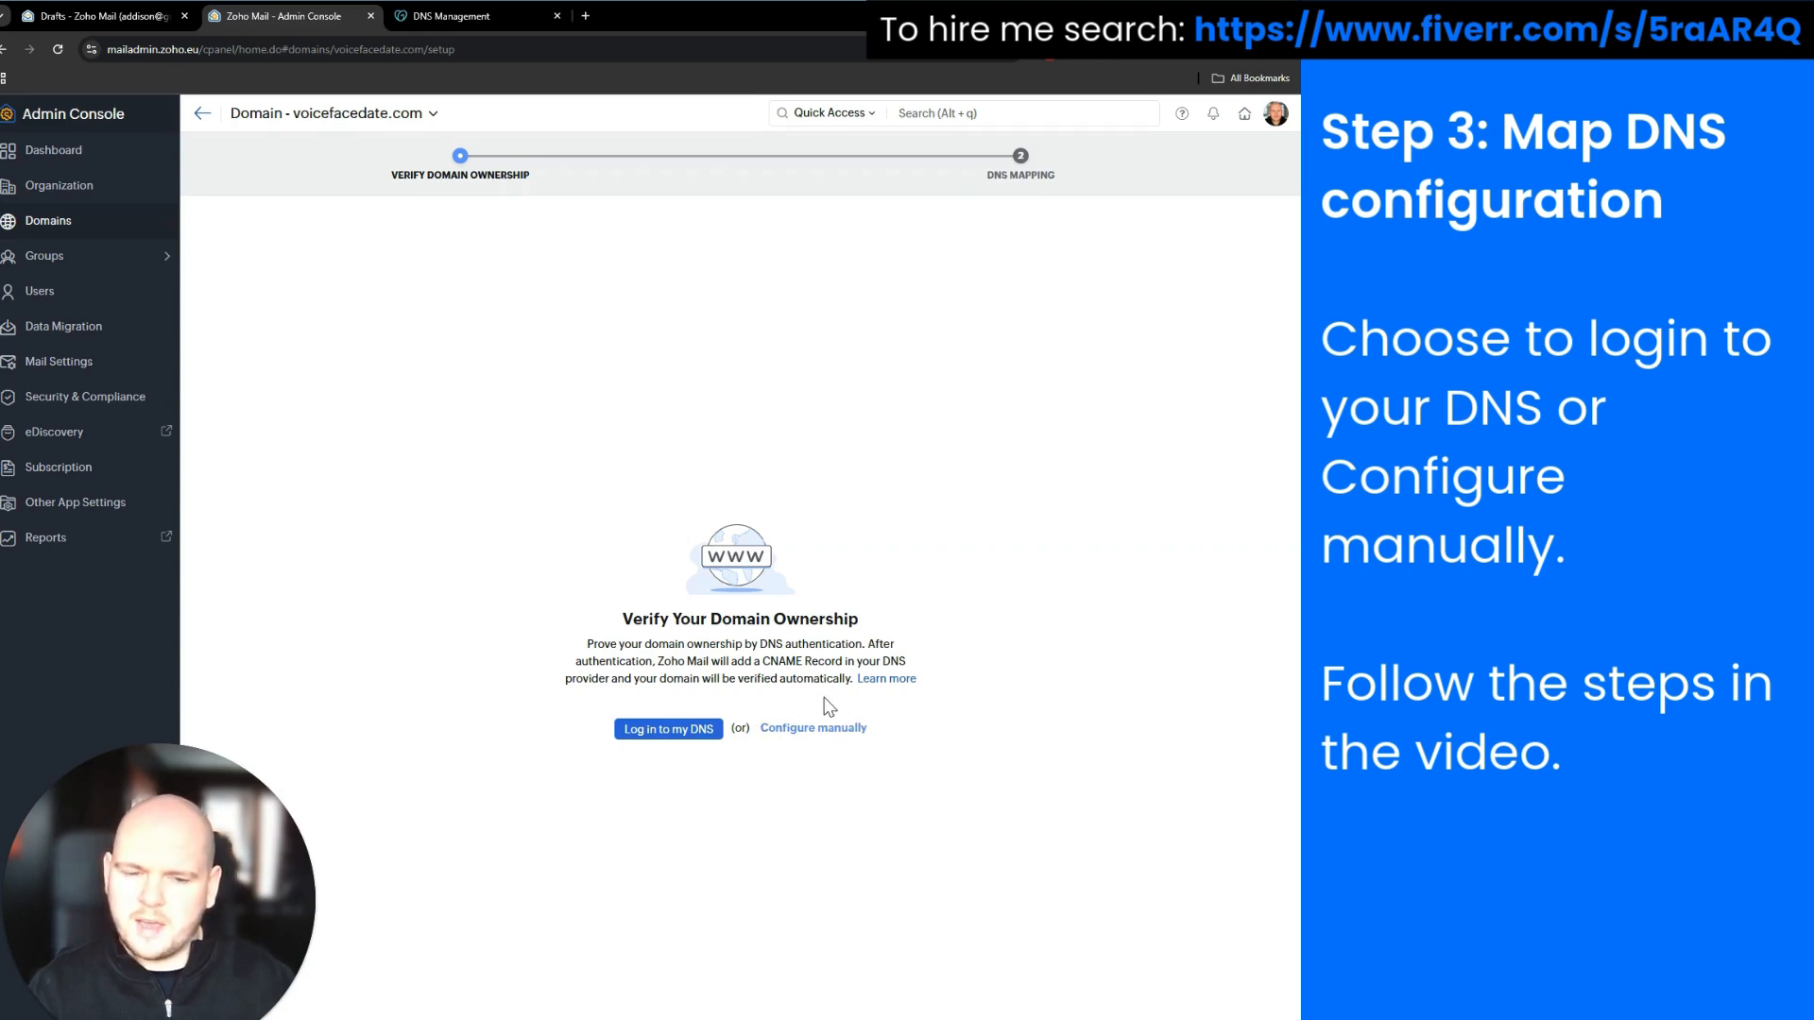
Switch to manual configuration to reveal the @ TXT record and its zoho-verification value
left_click(793, 736)
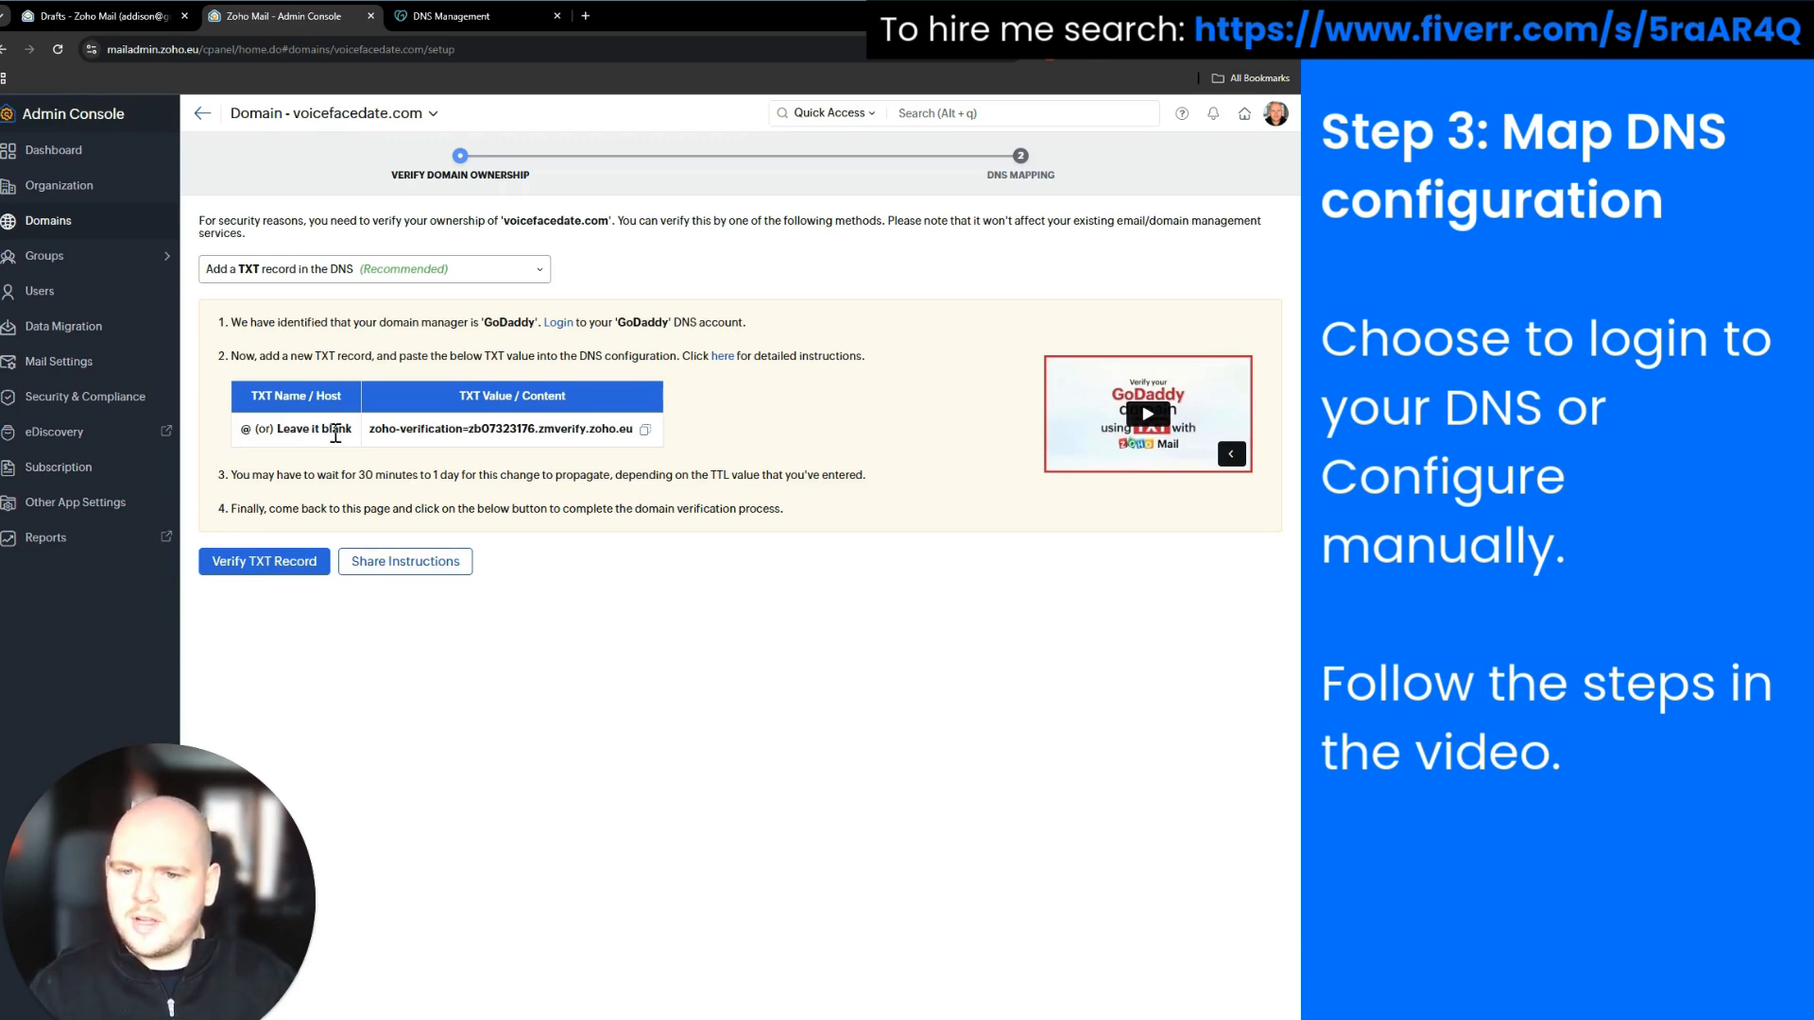
left_click_drag(369, 430, 770, 440)
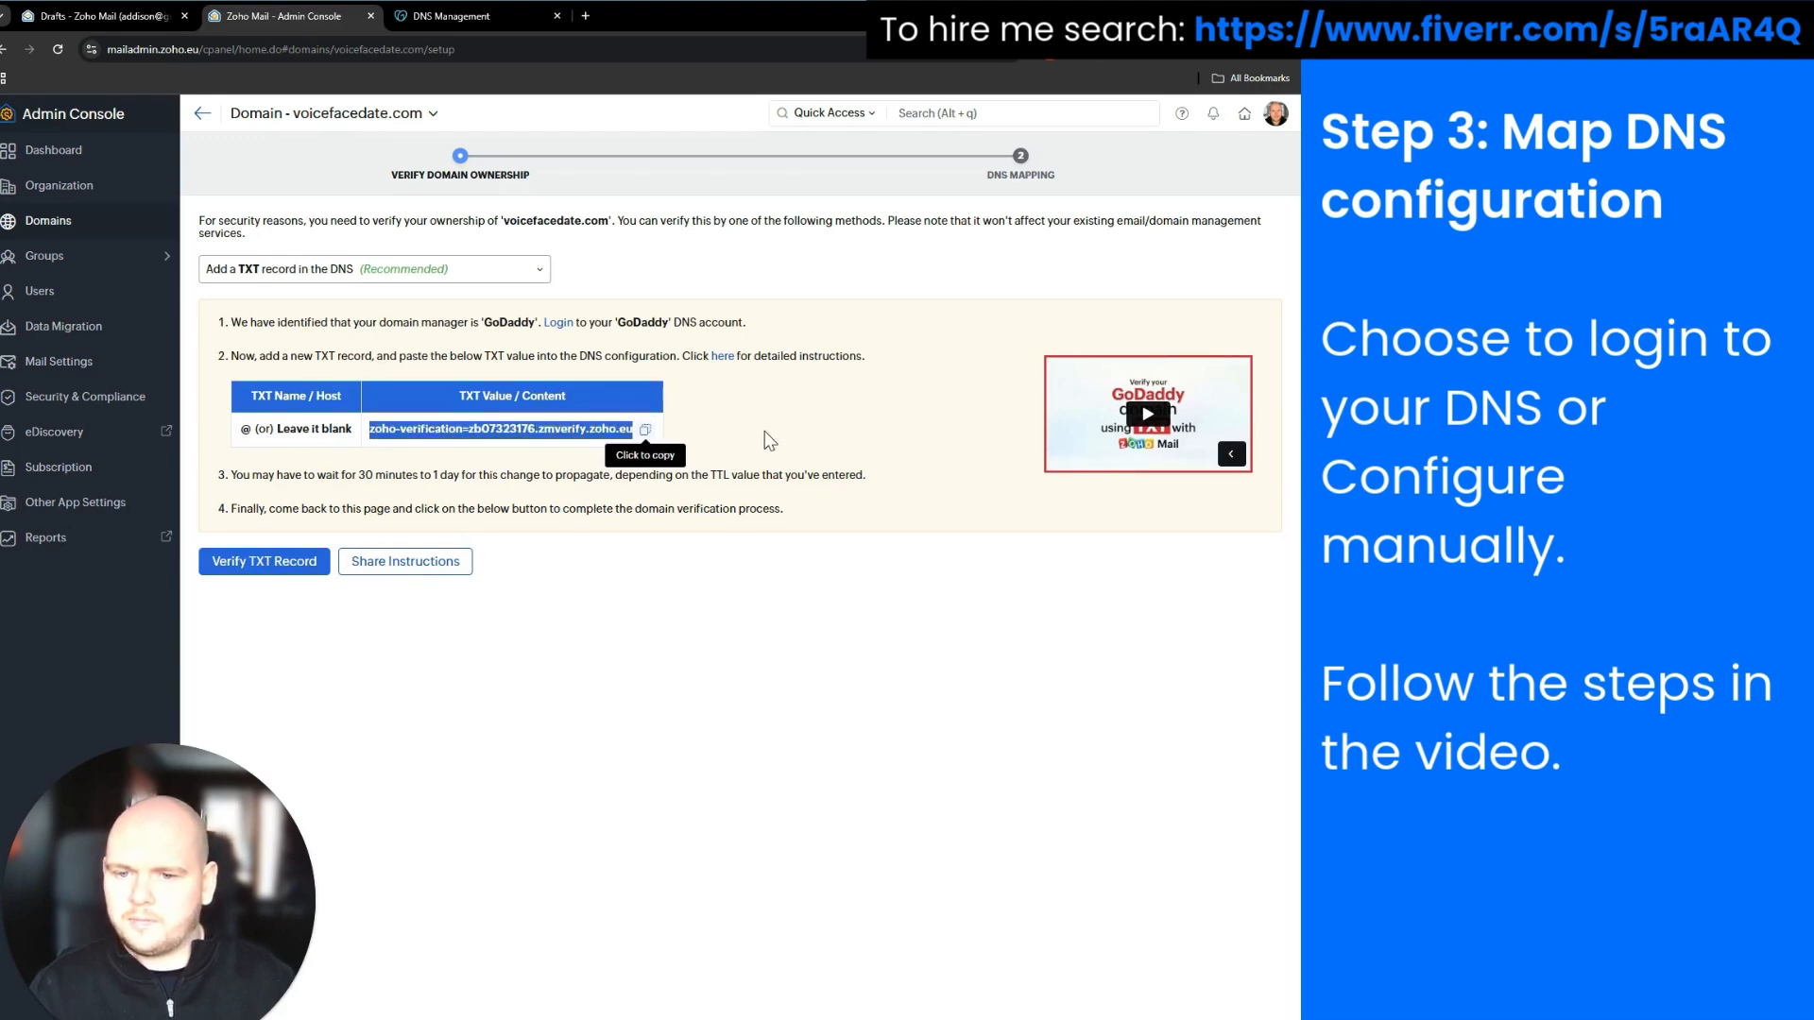
left_click(769, 440)
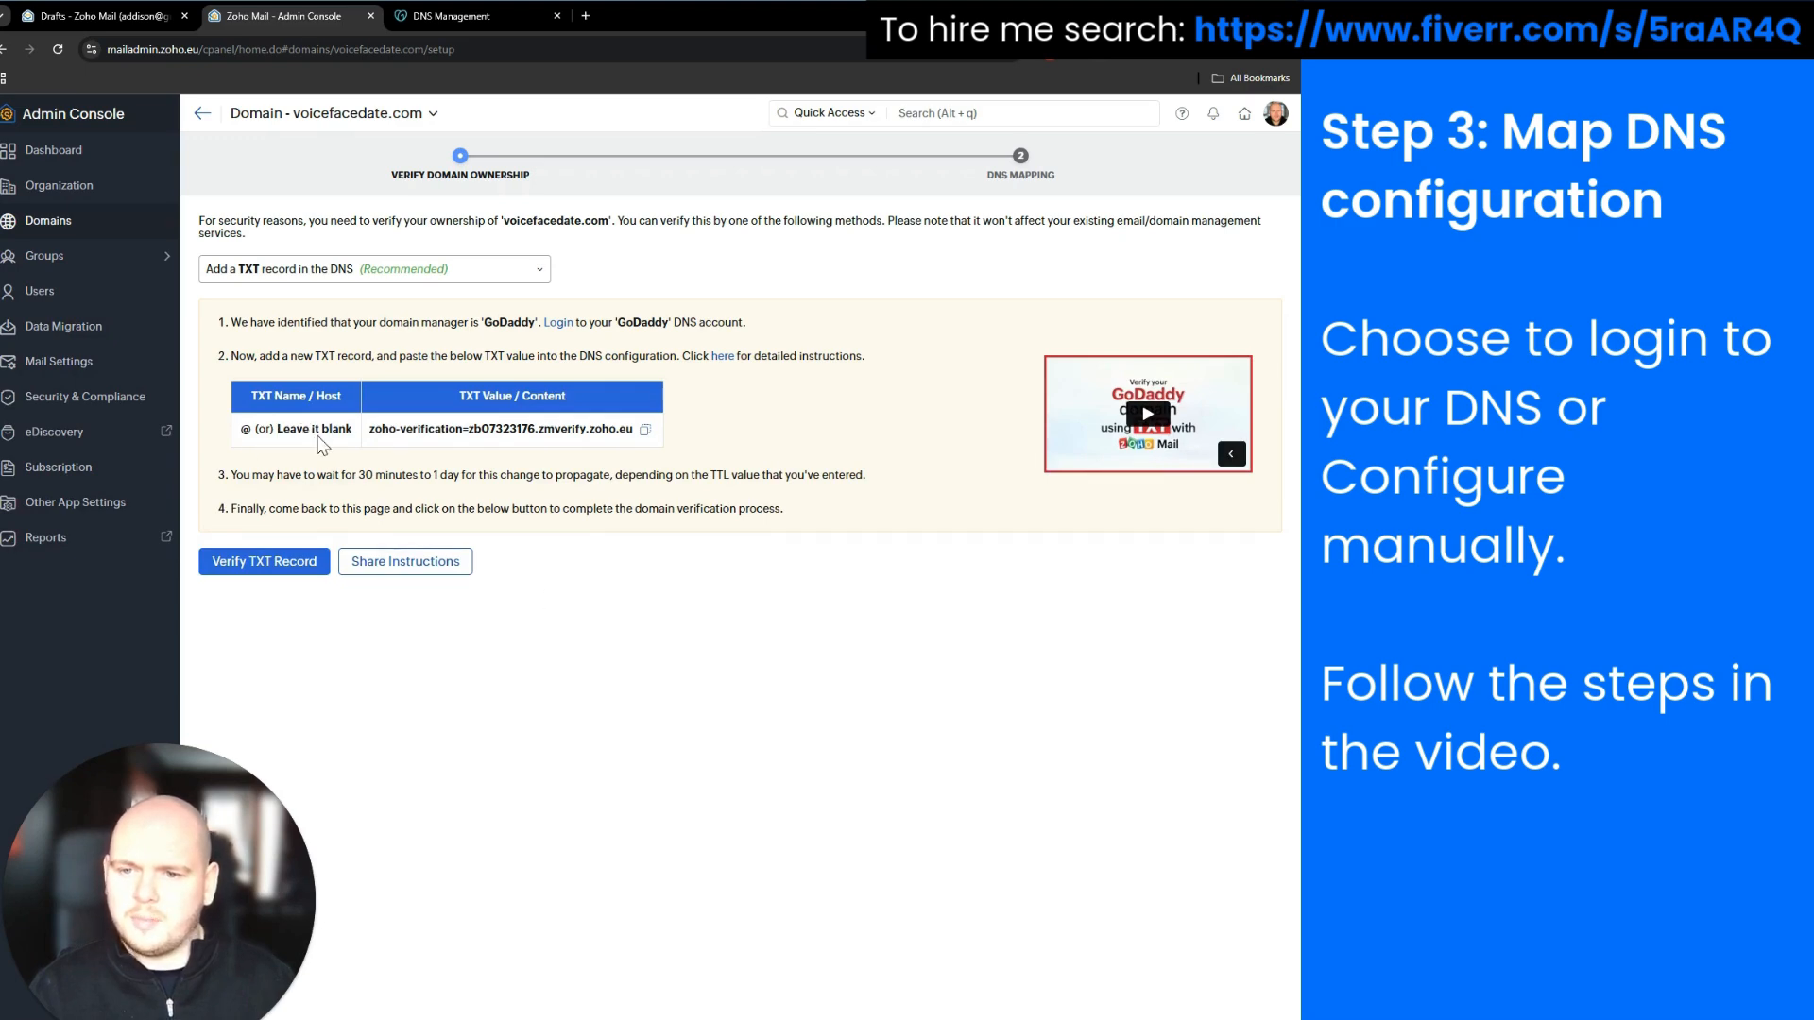
Start a new TXT record in GoDaddy DNS with the name @
left_click(472, 27)
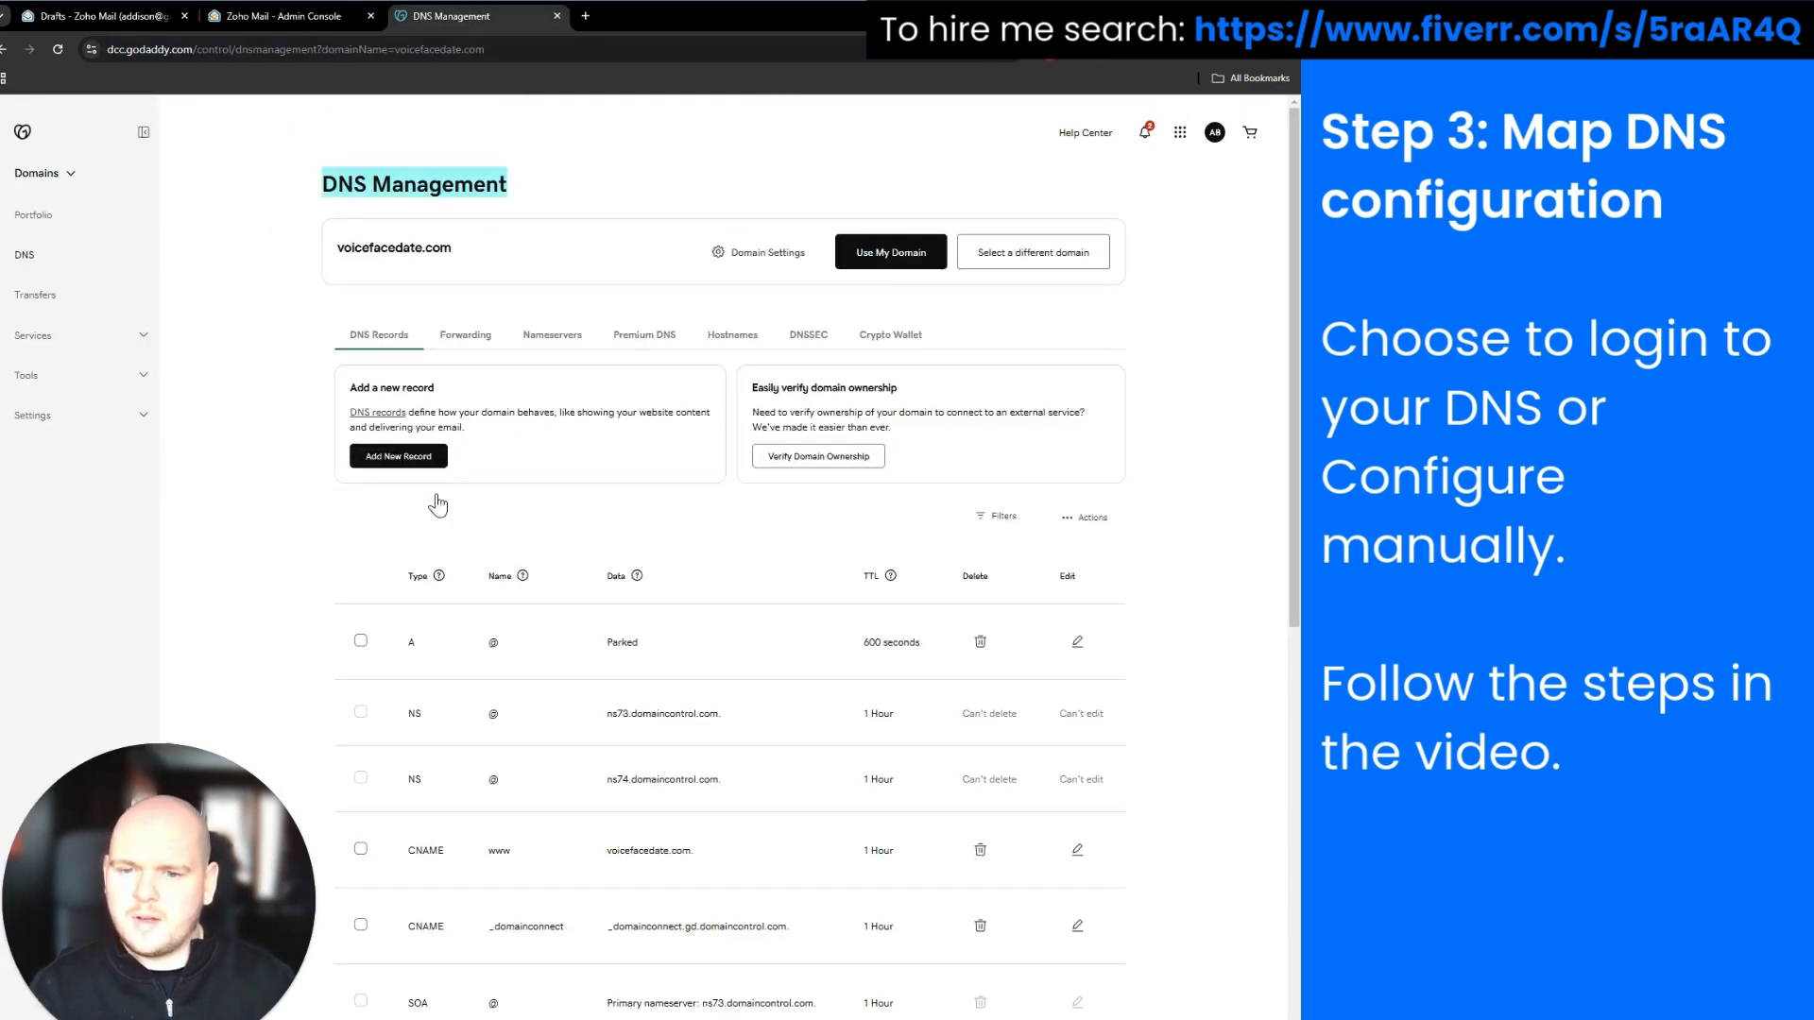
scroll(494, 628, "down", 5)
scroll(491, 627, "up", 4)
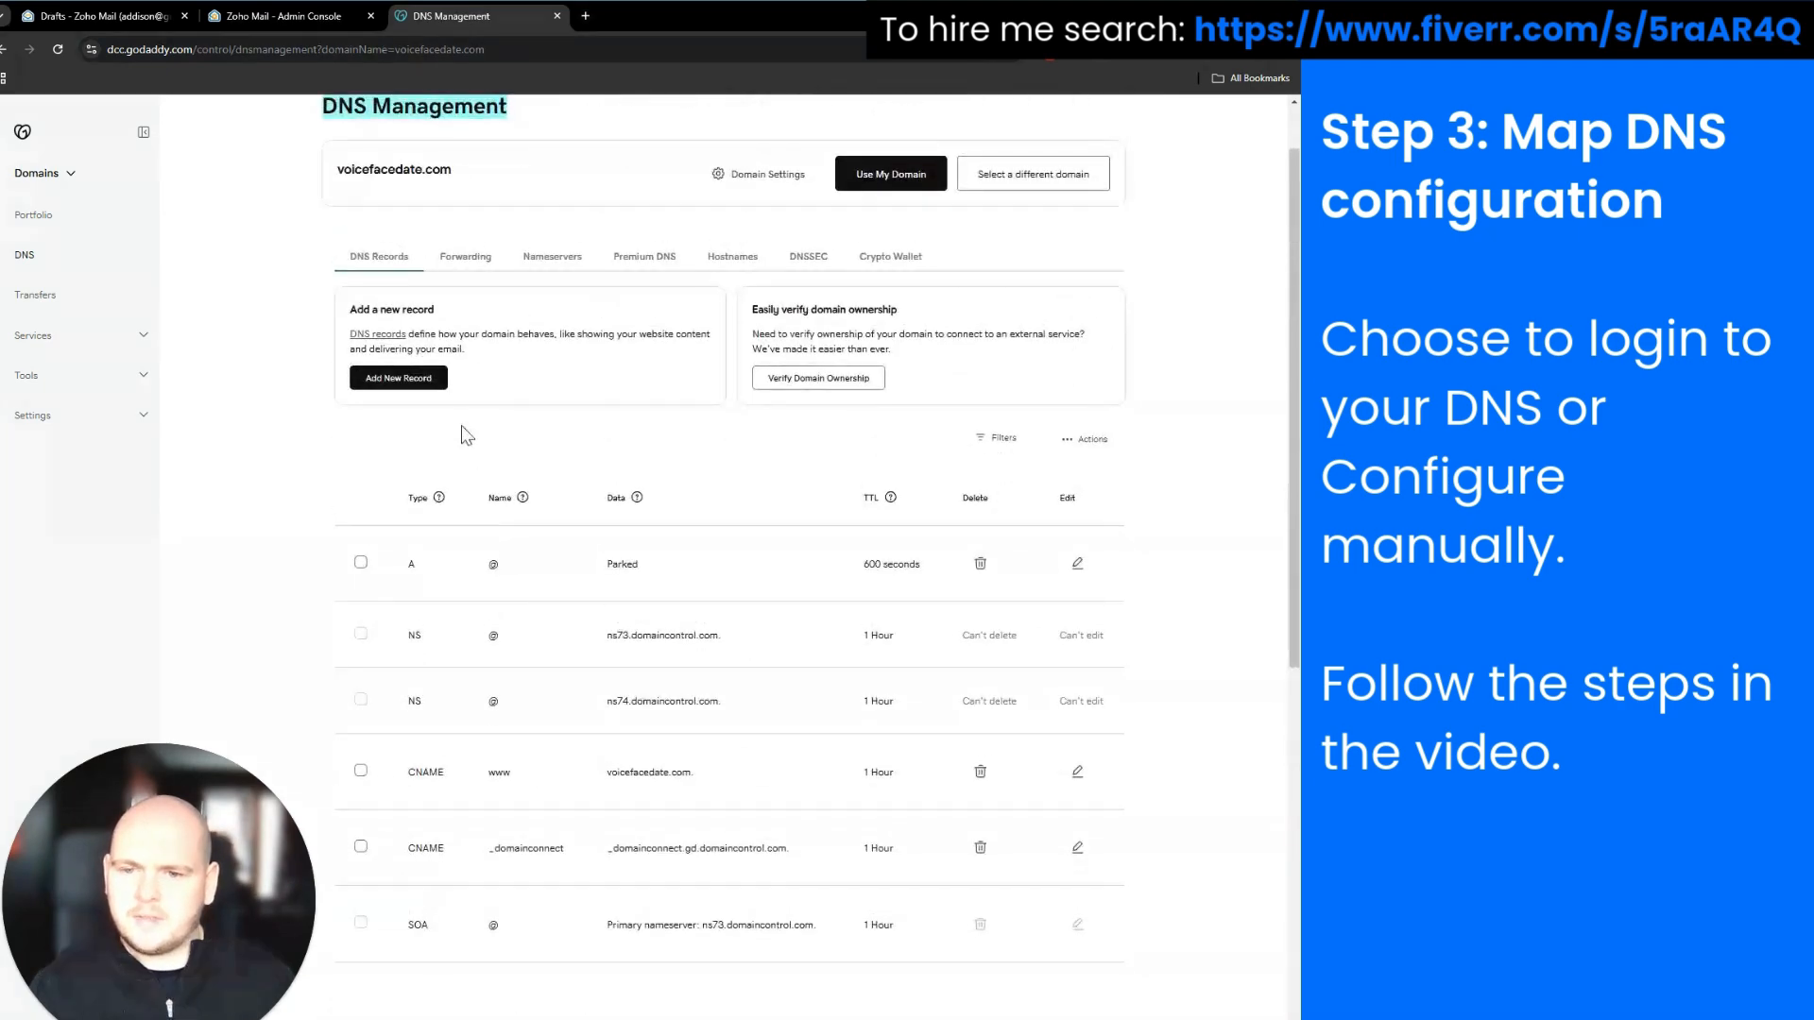
left_click(418, 380)
left_click(439, 508)
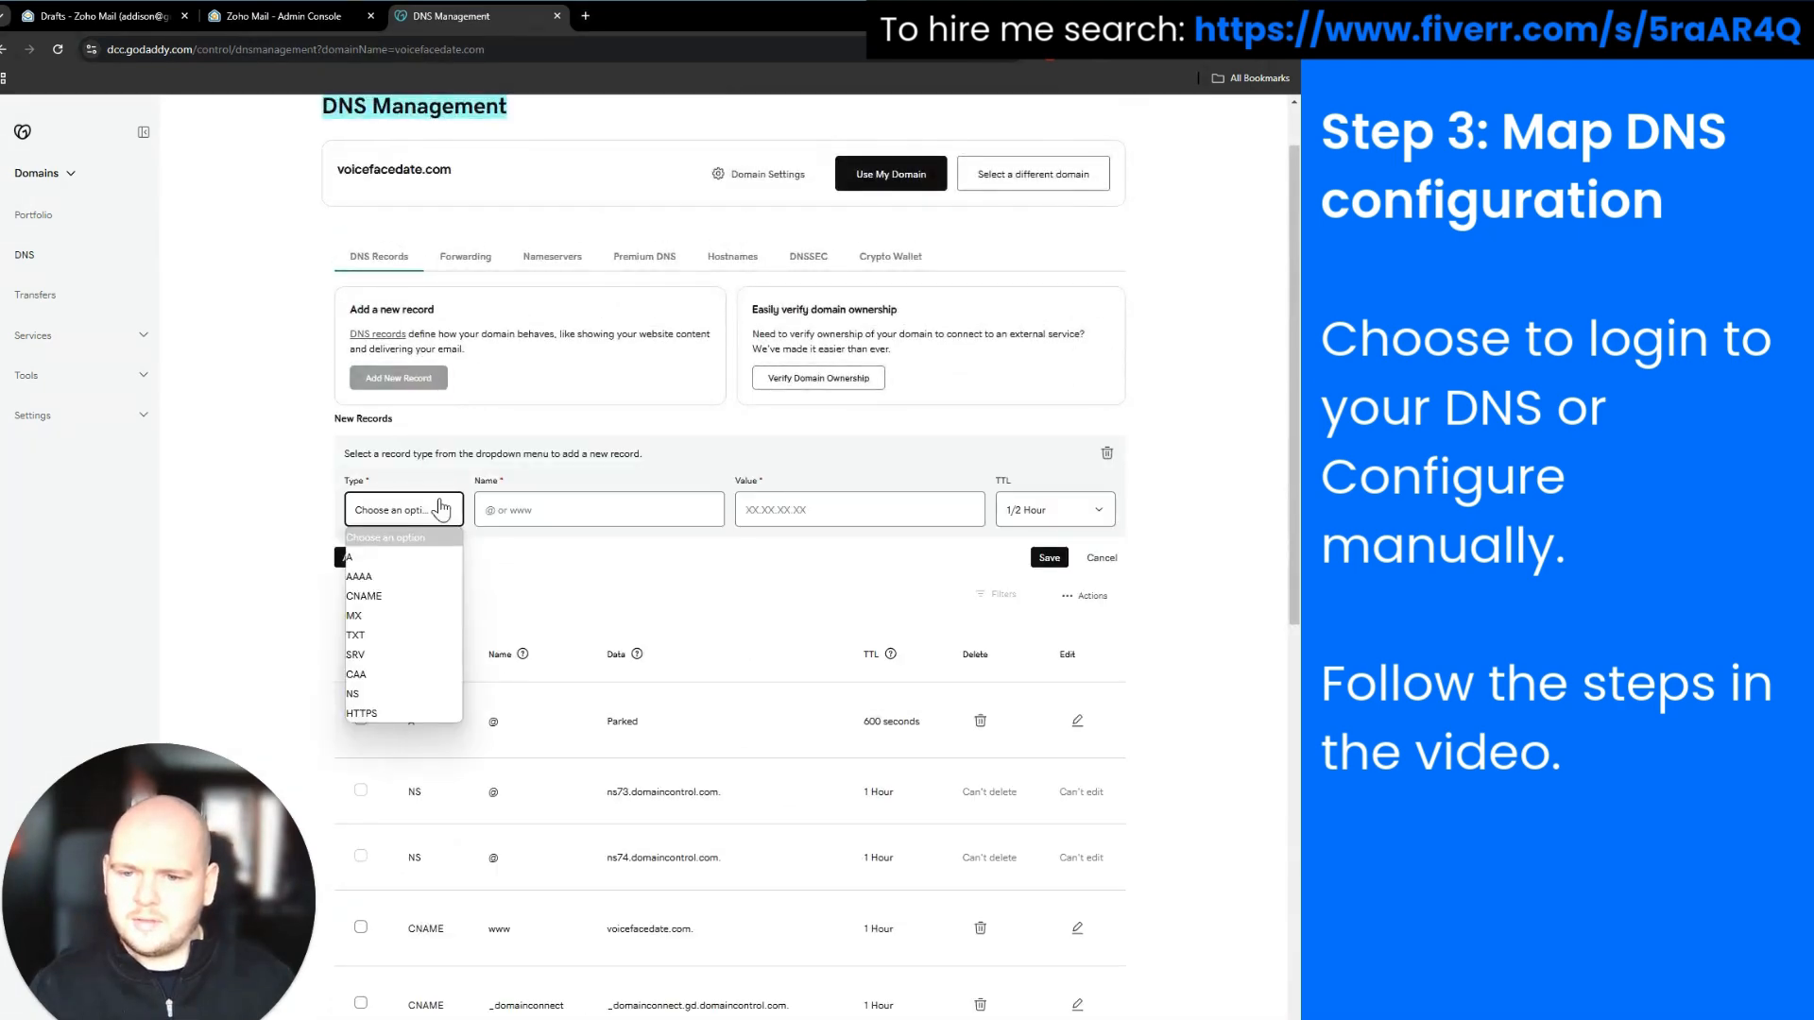
left_click(408, 635)
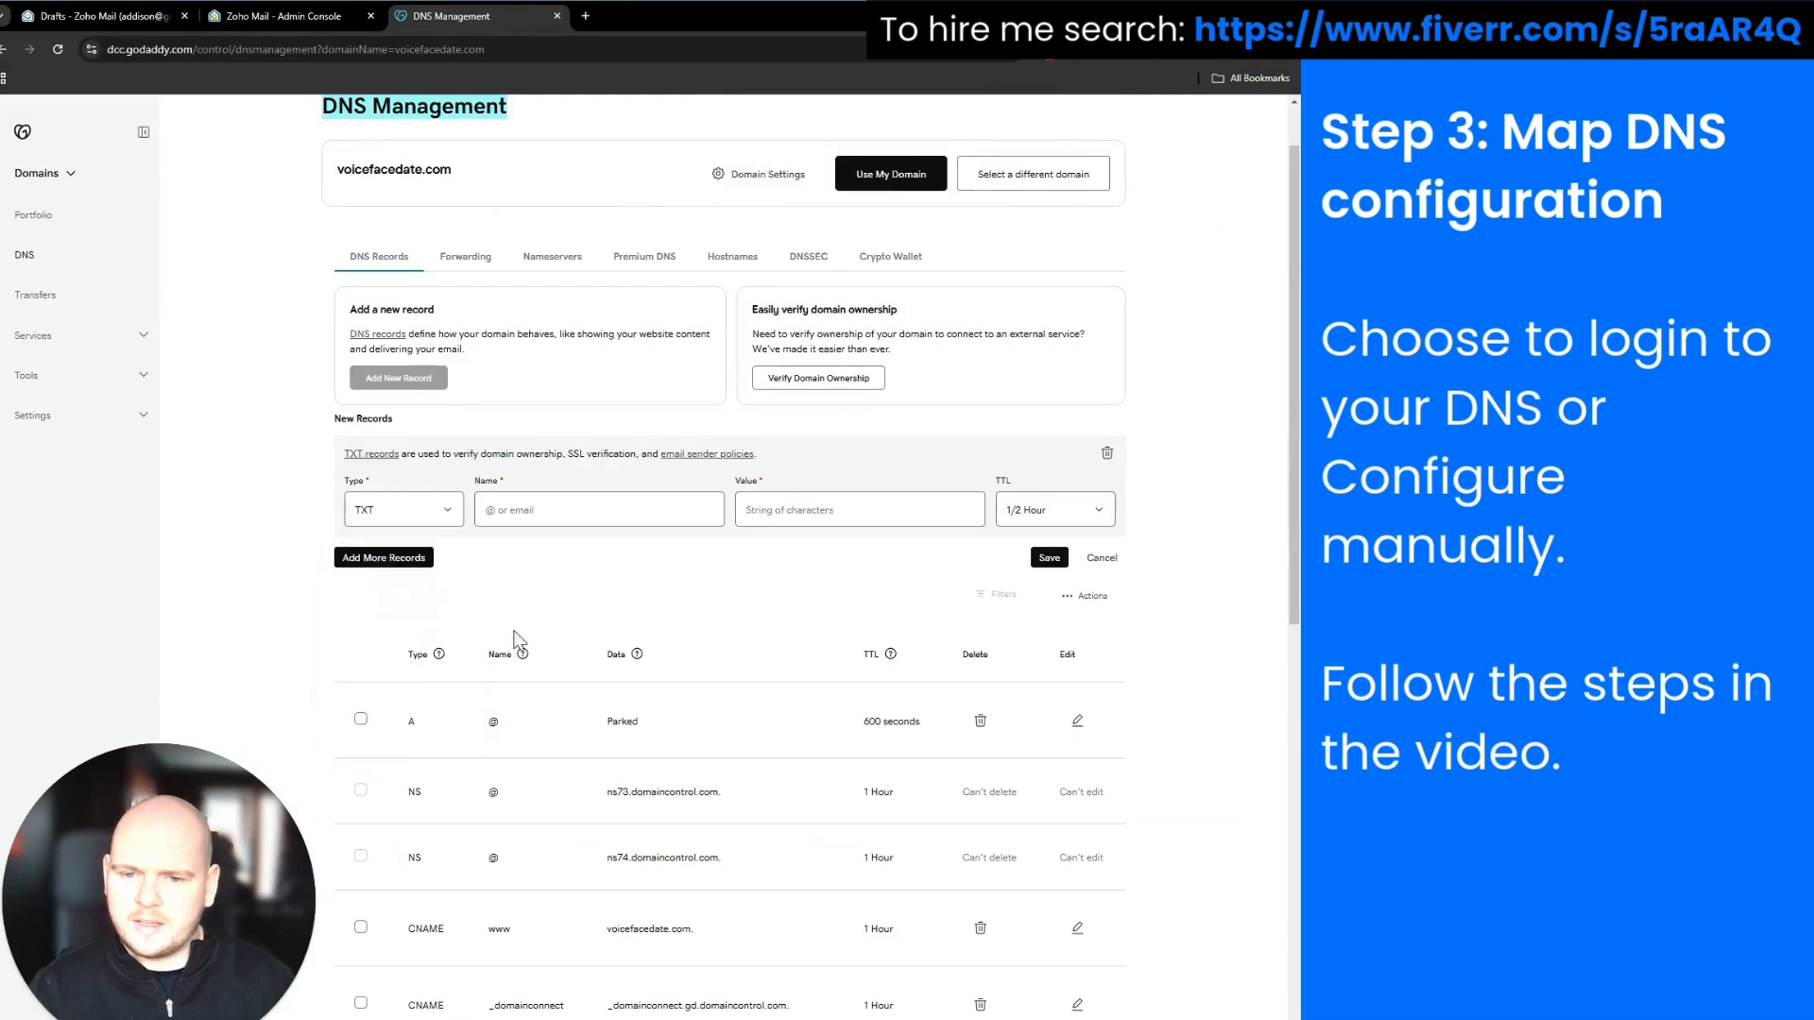
left_click(528, 505)
type("@")
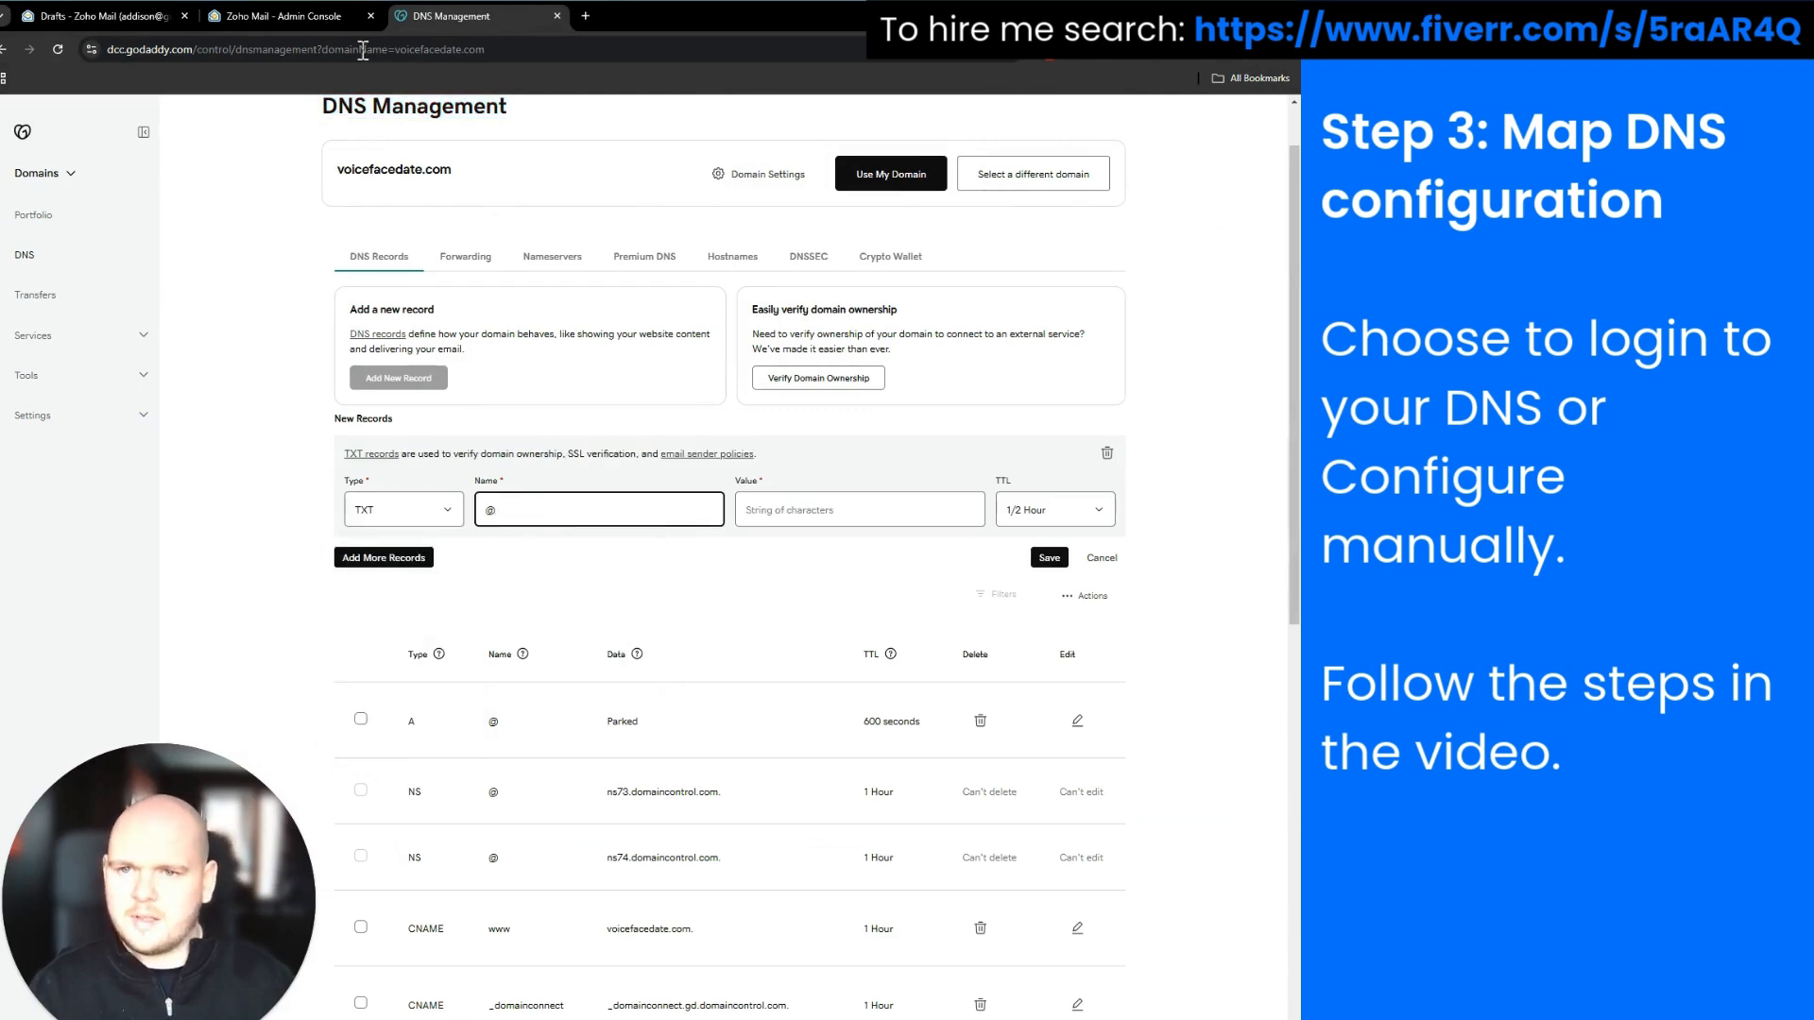
Paste Zoho's zoho-verification value into the record's Value and save it
left_click(304, 27)
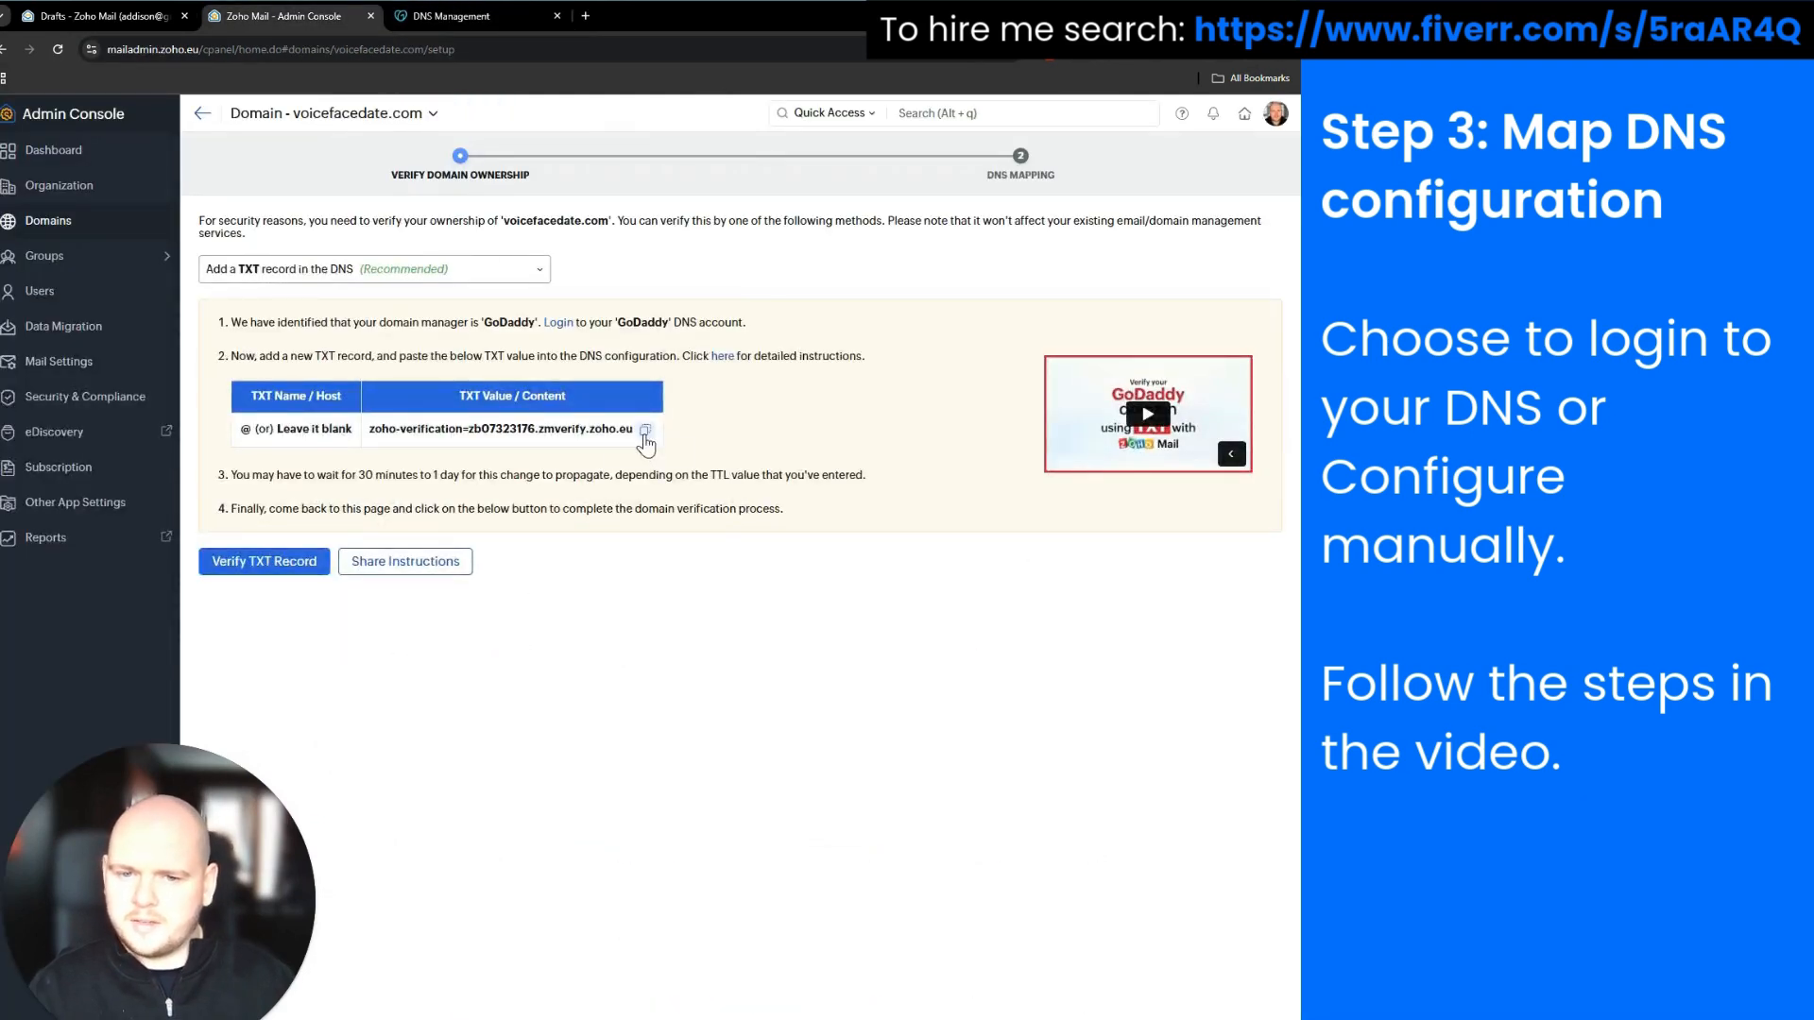
left_click(644, 429)
left_click(452, 16)
left_click(830, 510)
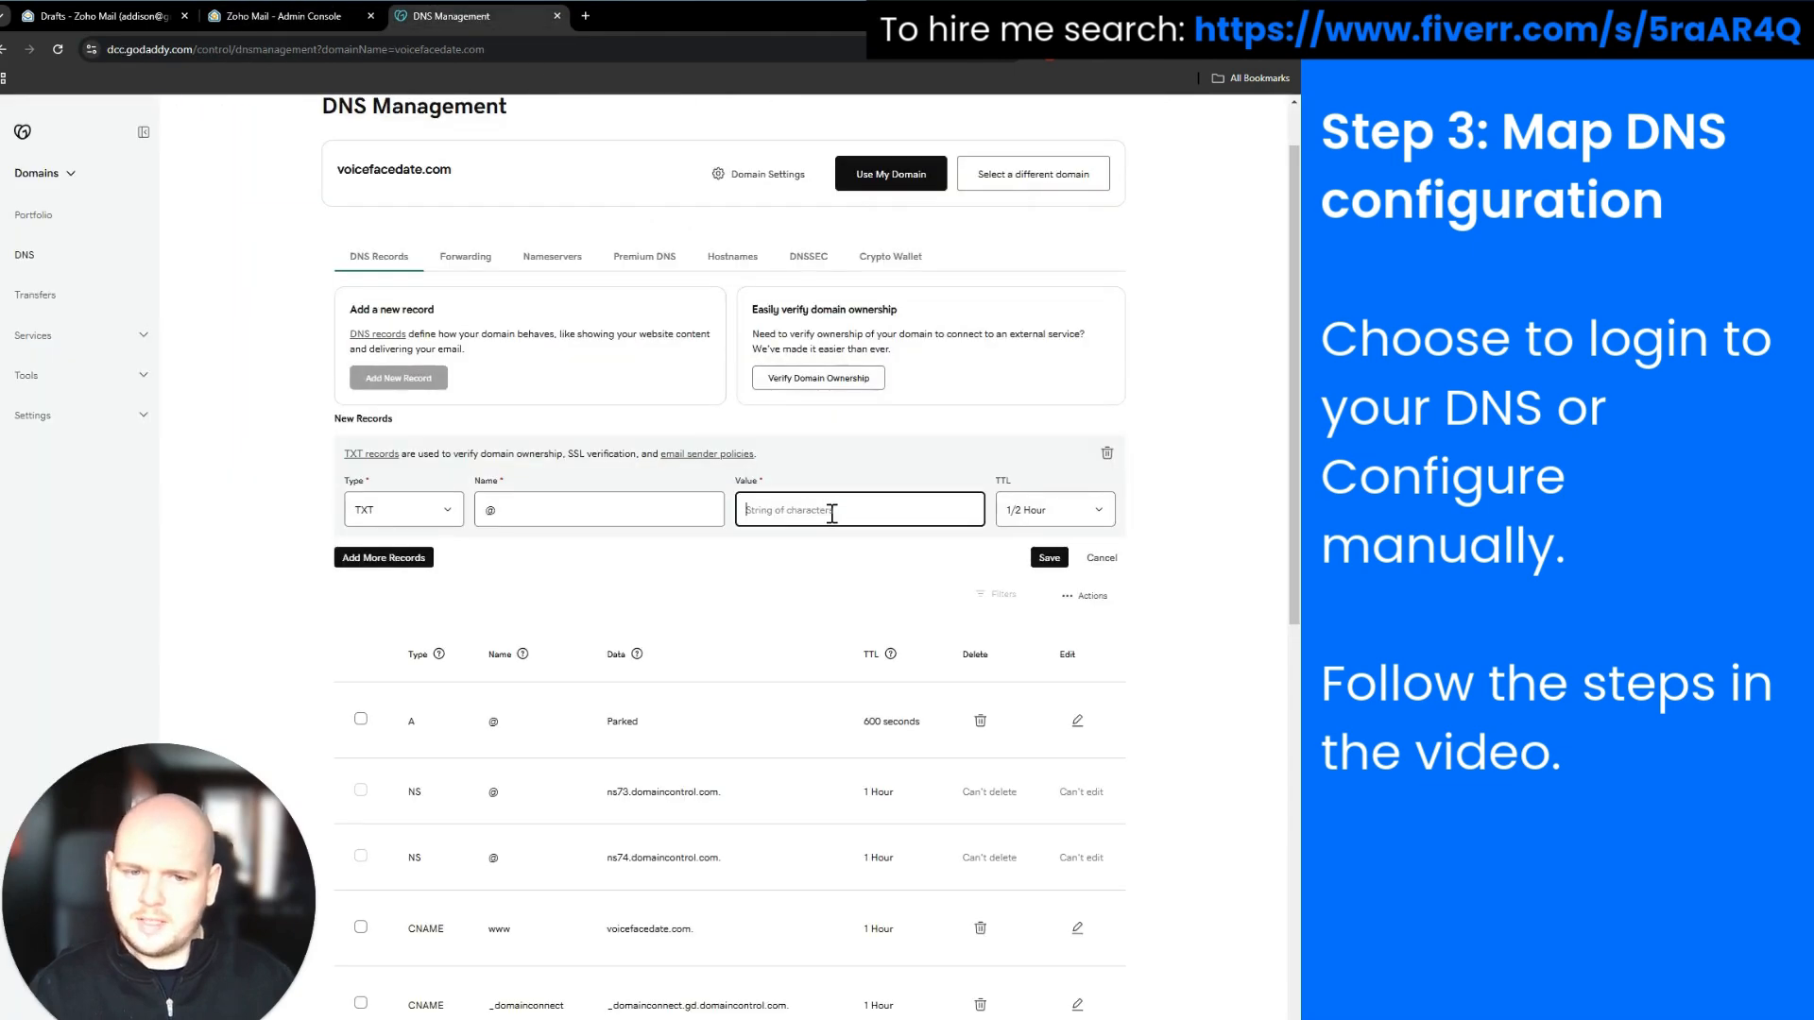
key("ctrl+v")
left_click(1046, 558)
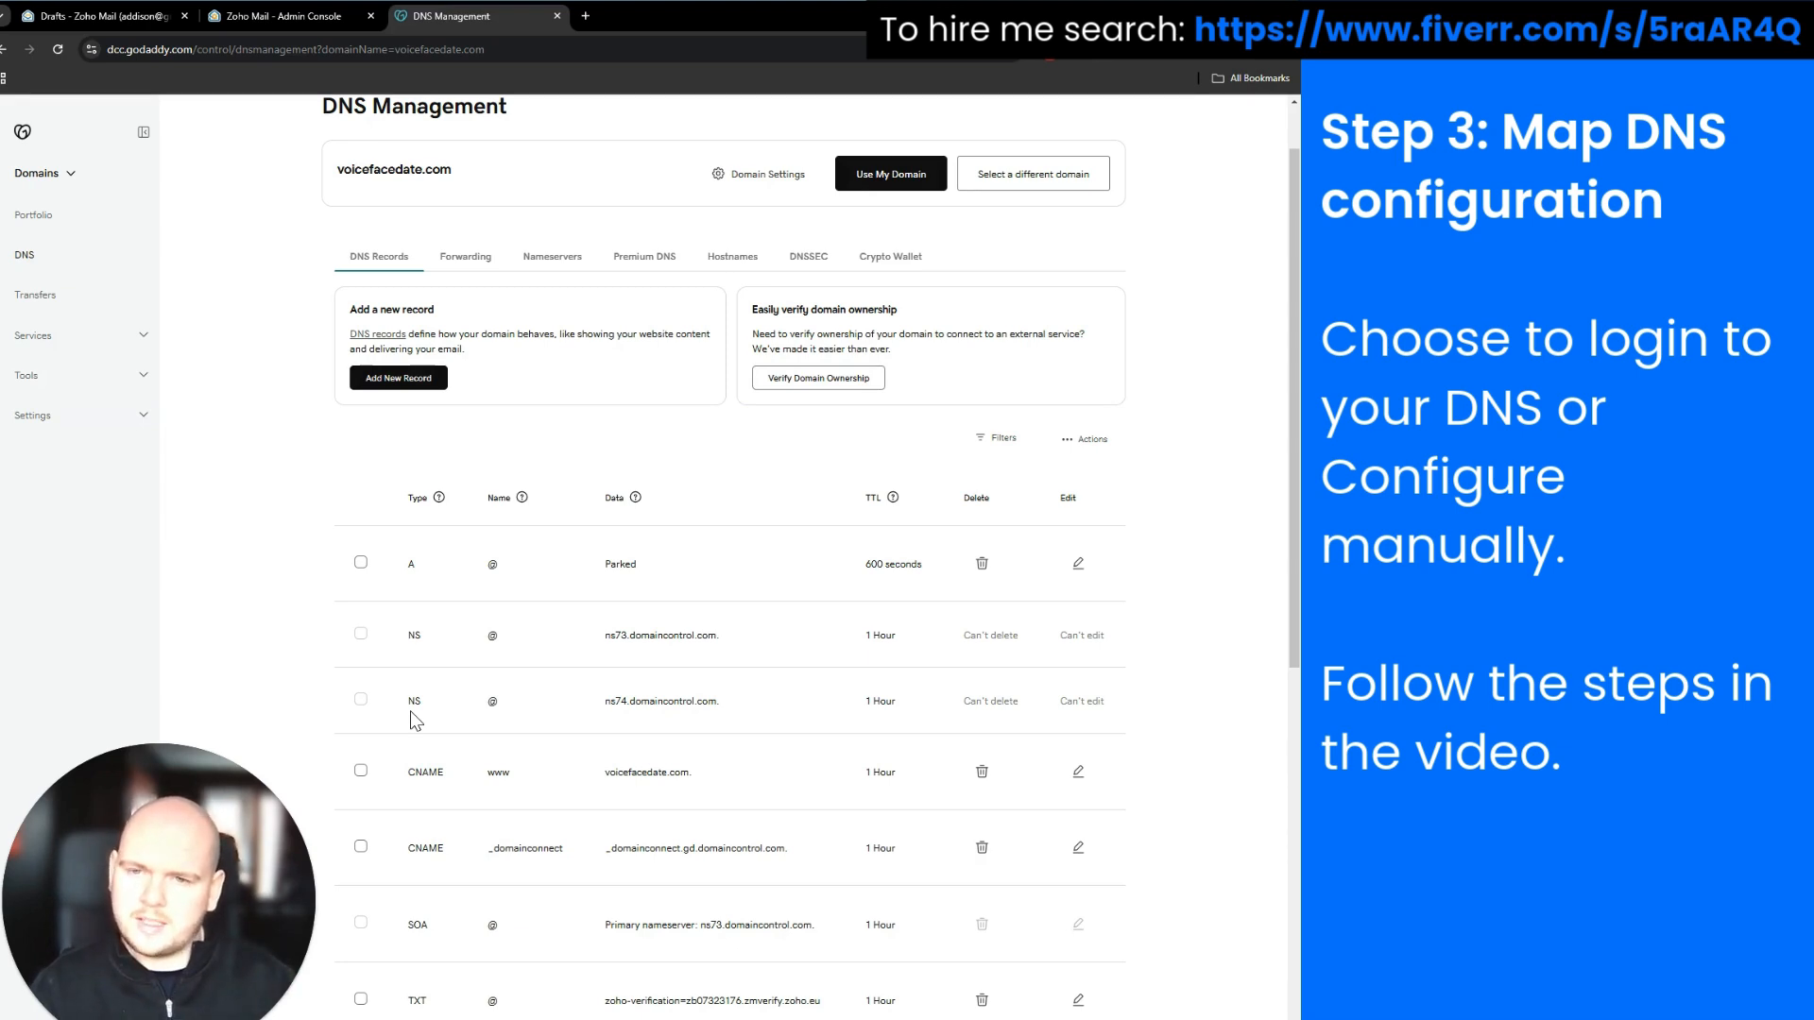
Run Verify TXT Record for voicefacedate.com in the Admin Console
left_click(292, 26)
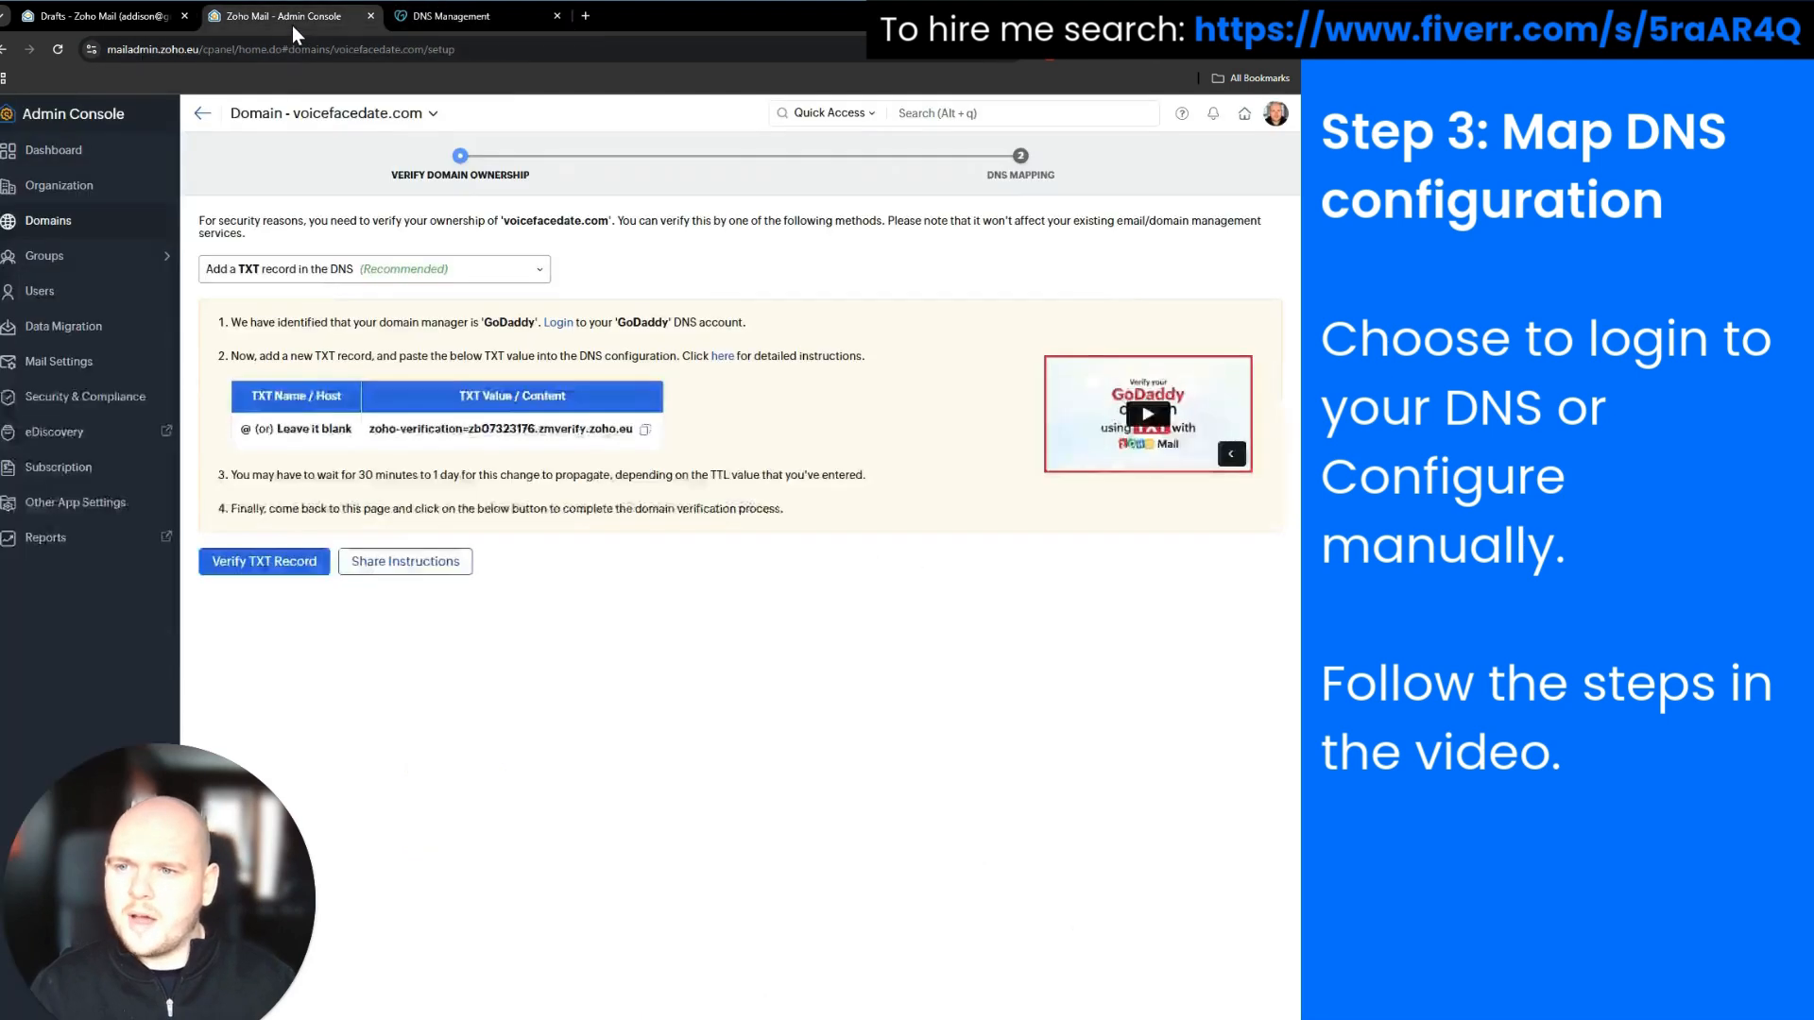
left_click(288, 565)
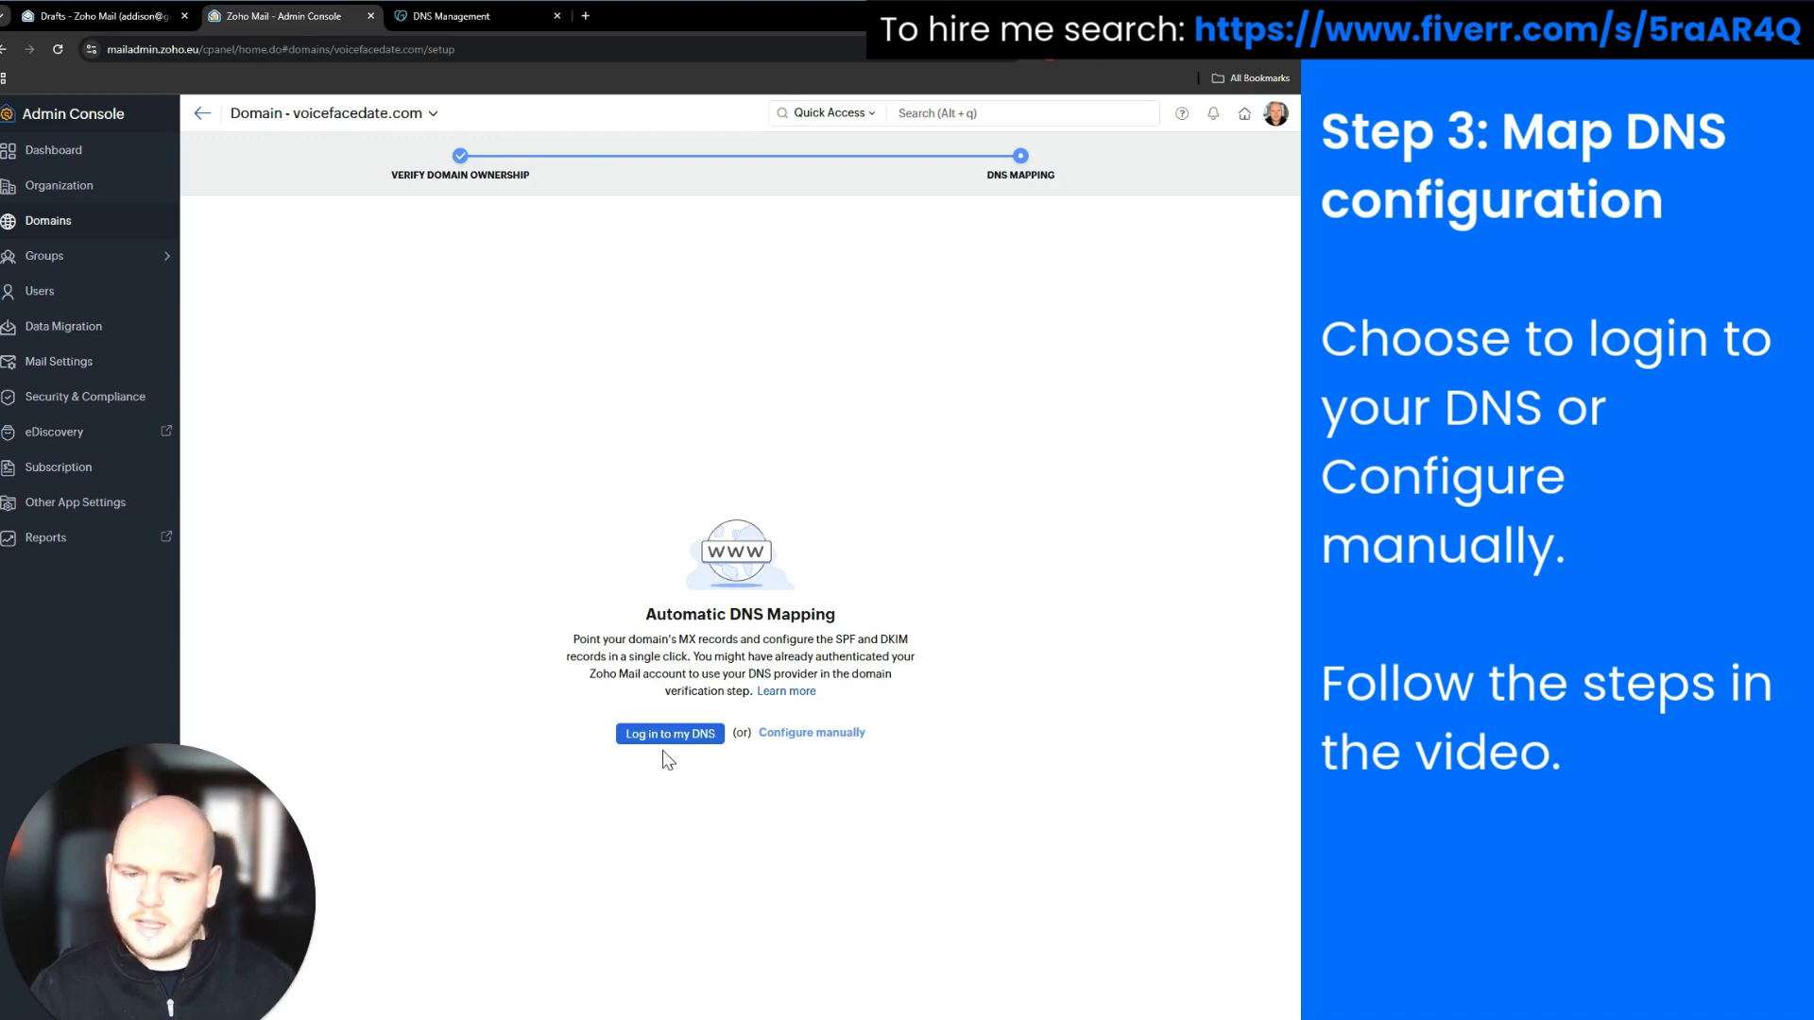
left_click(824, 746)
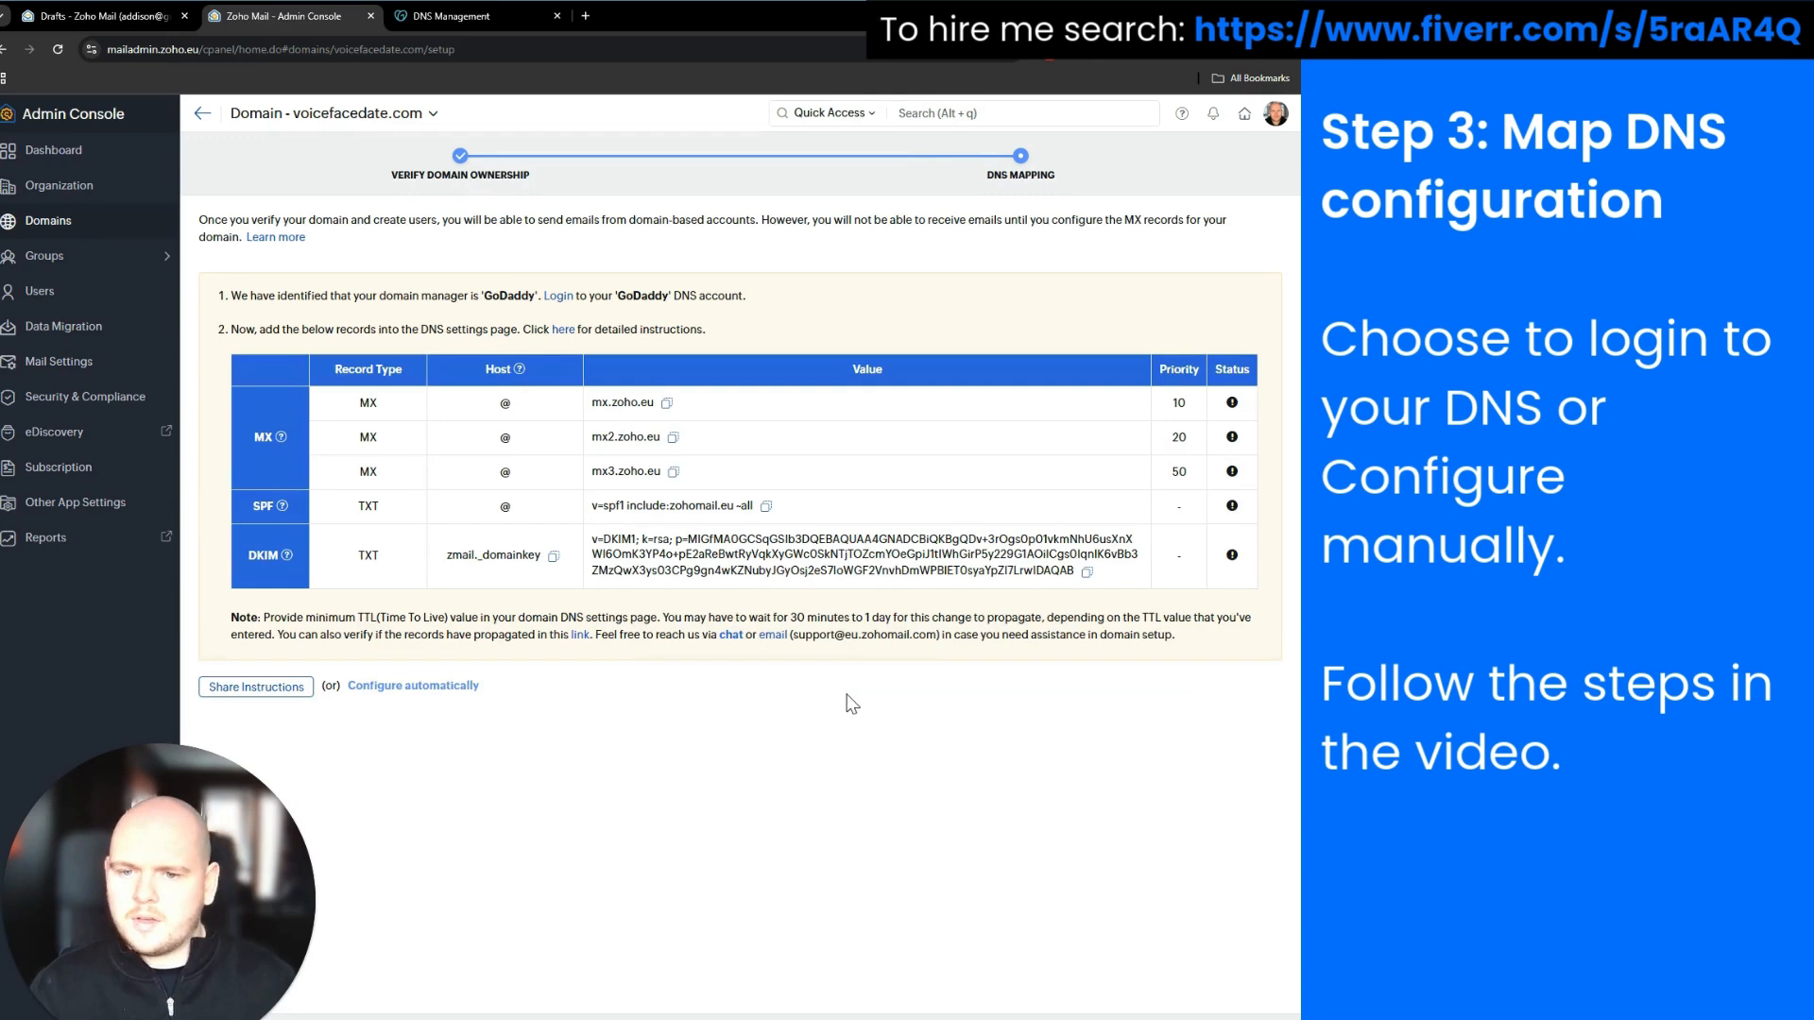
left_click_drag(353, 413, 1150, 590)
left_click(959, 801)
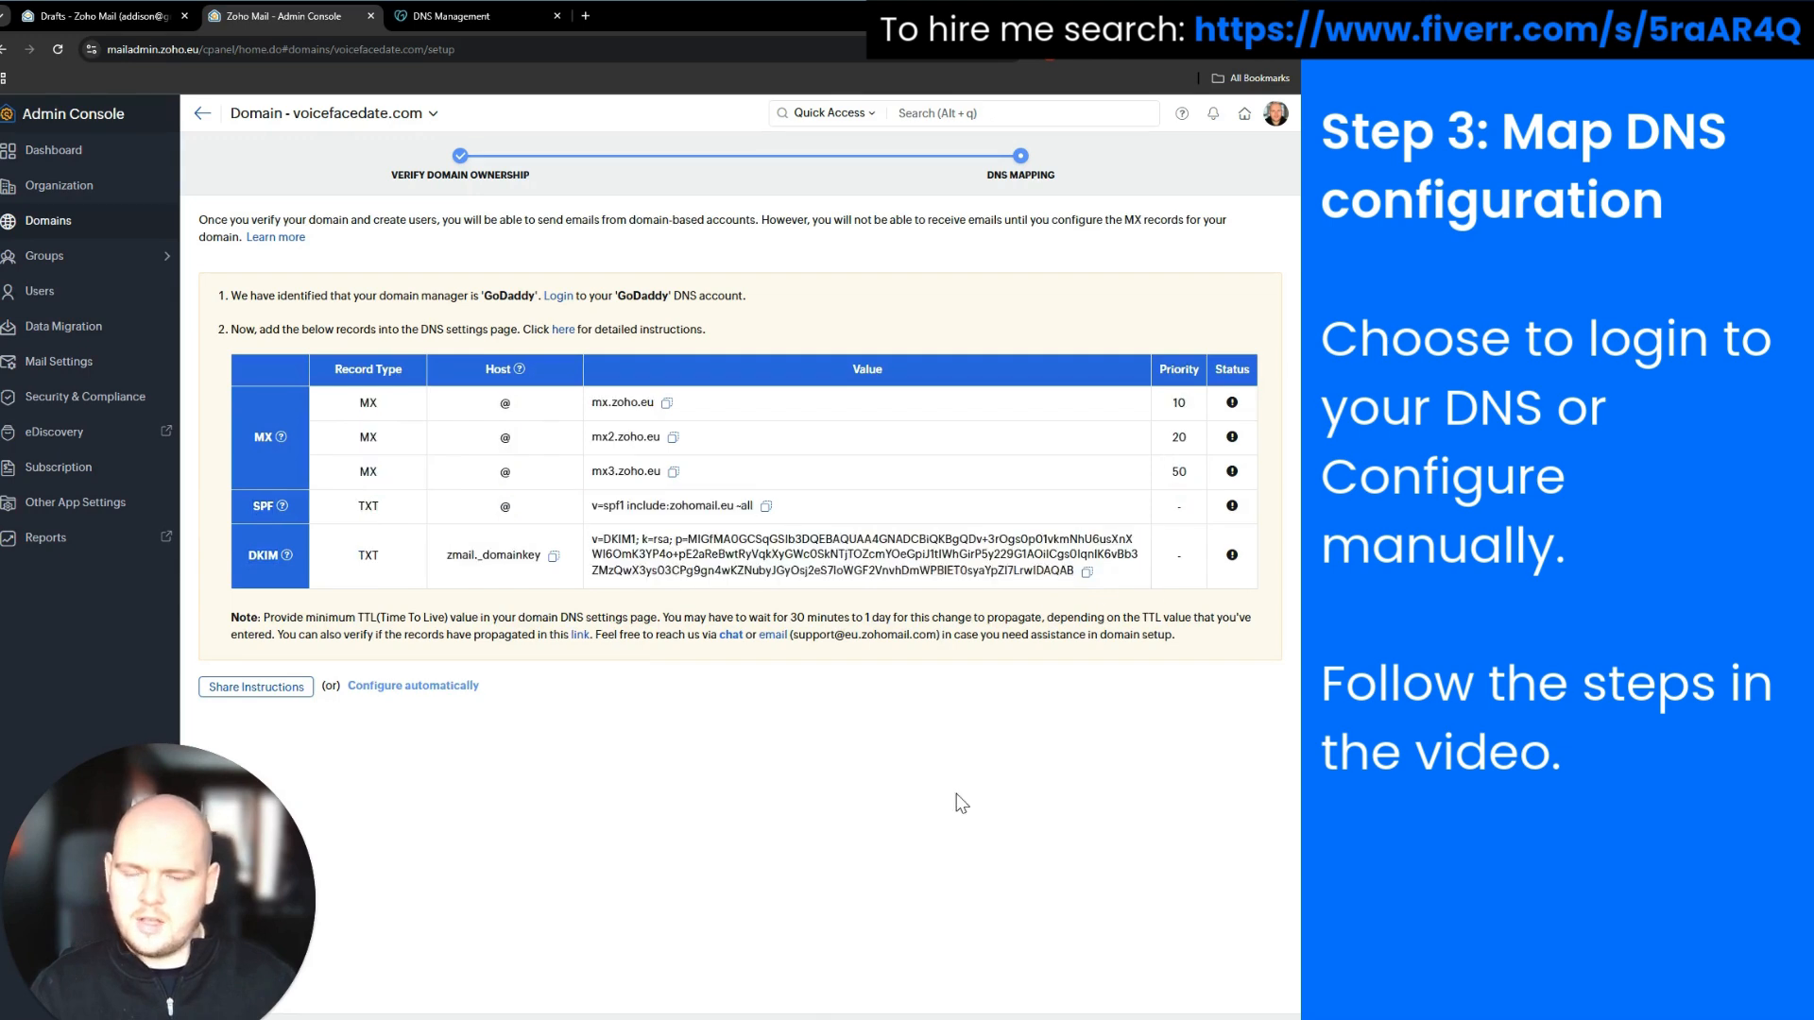
left_click_drag(353, 405, 666, 474)
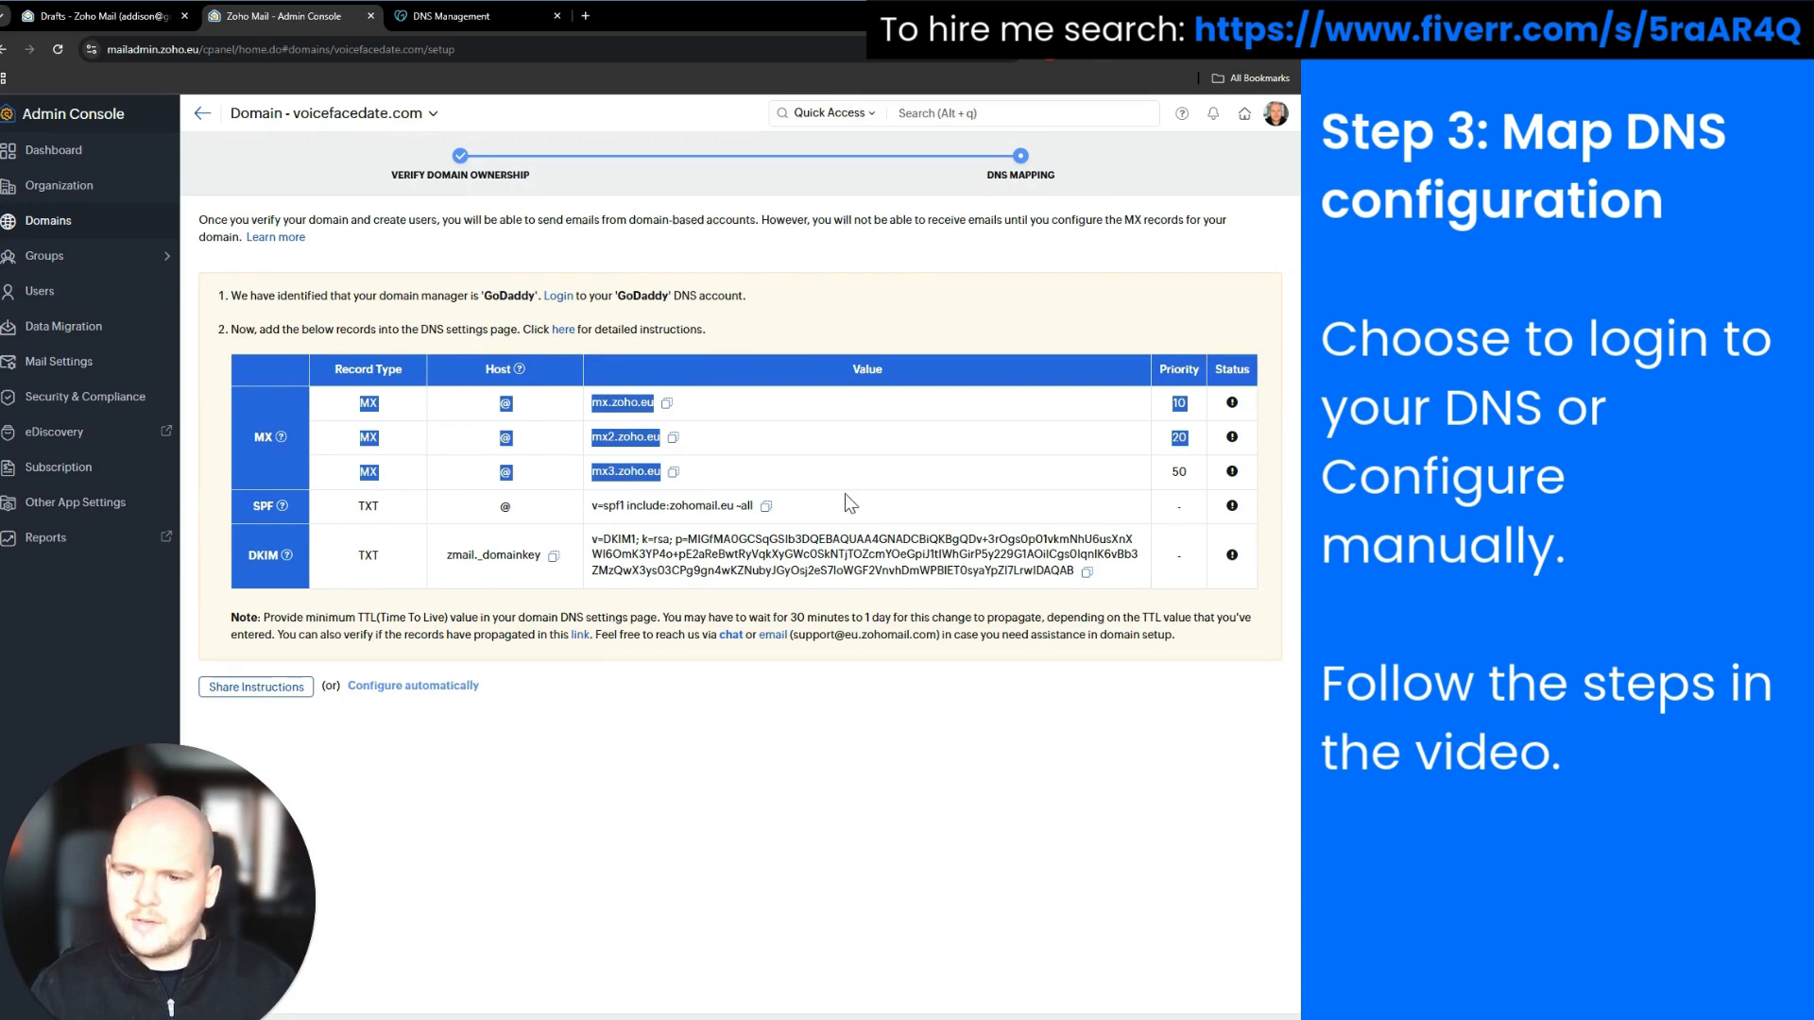
left_click(553, 508)
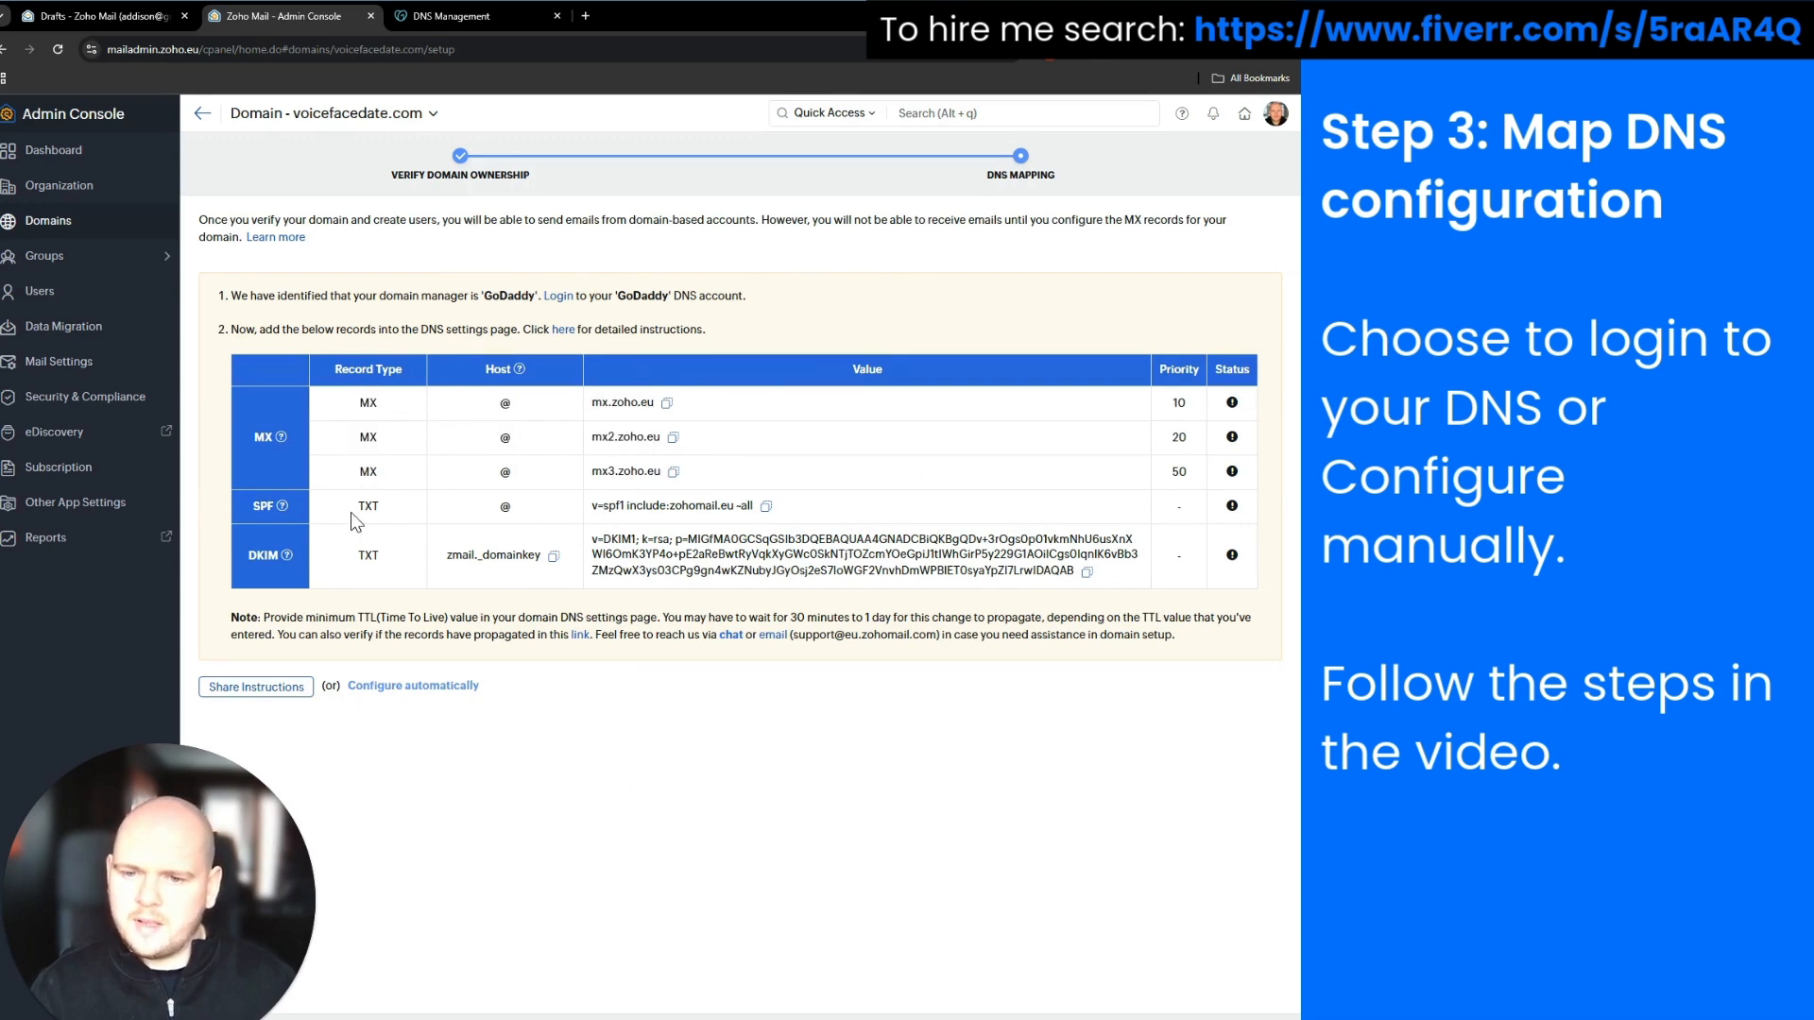
left_click_drag(349, 512, 814, 514)
left_click(711, 905)
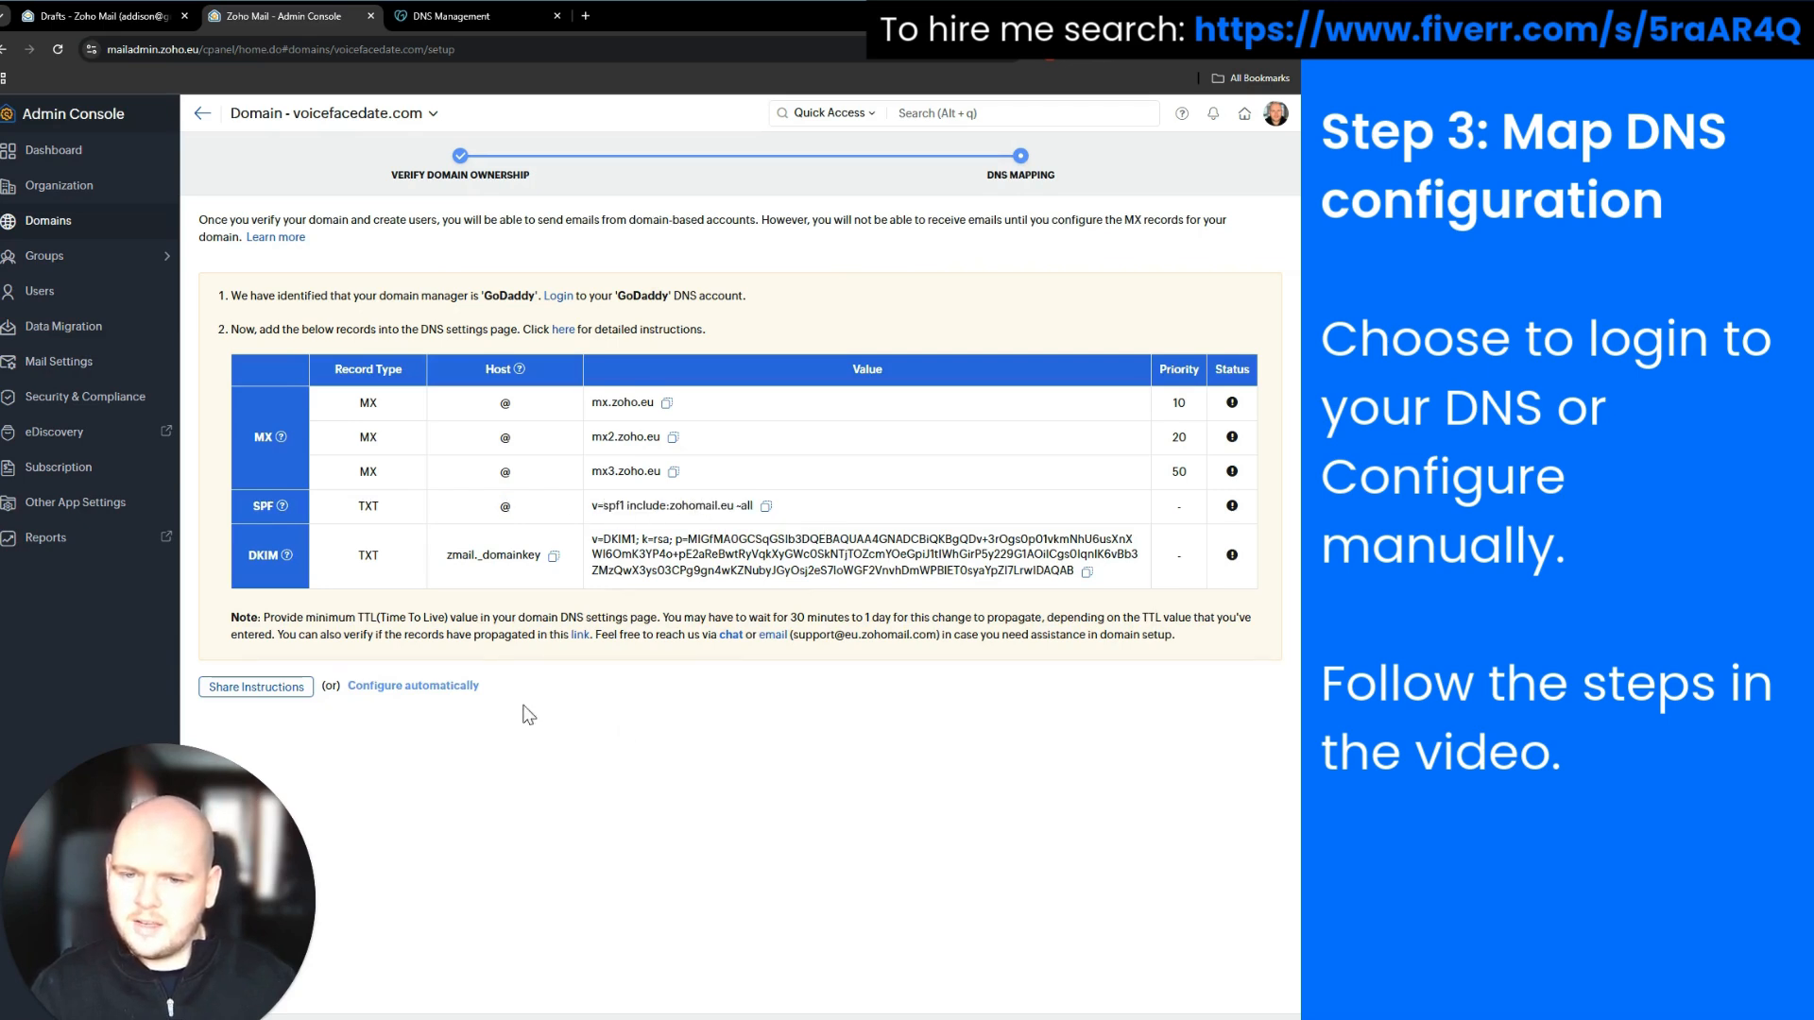
left_click_drag(357, 551, 1139, 580)
left_click(909, 780)
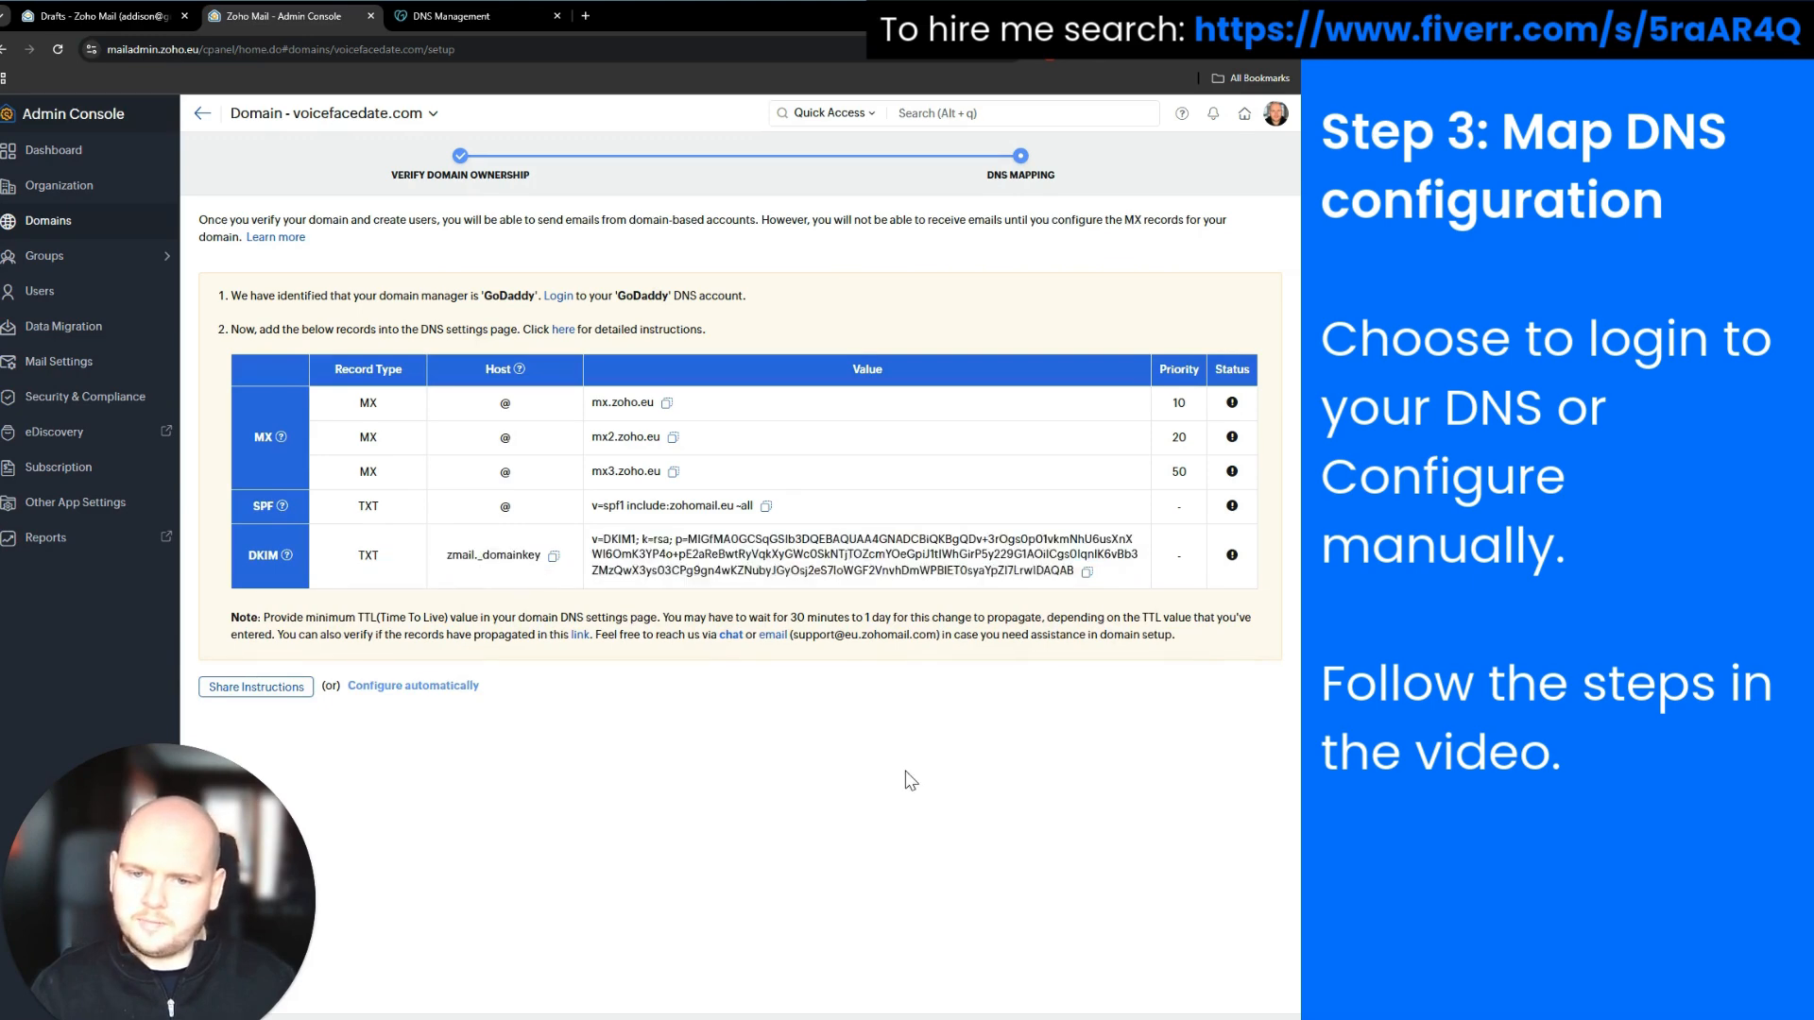
left_click_drag(526, 436, 739, 470)
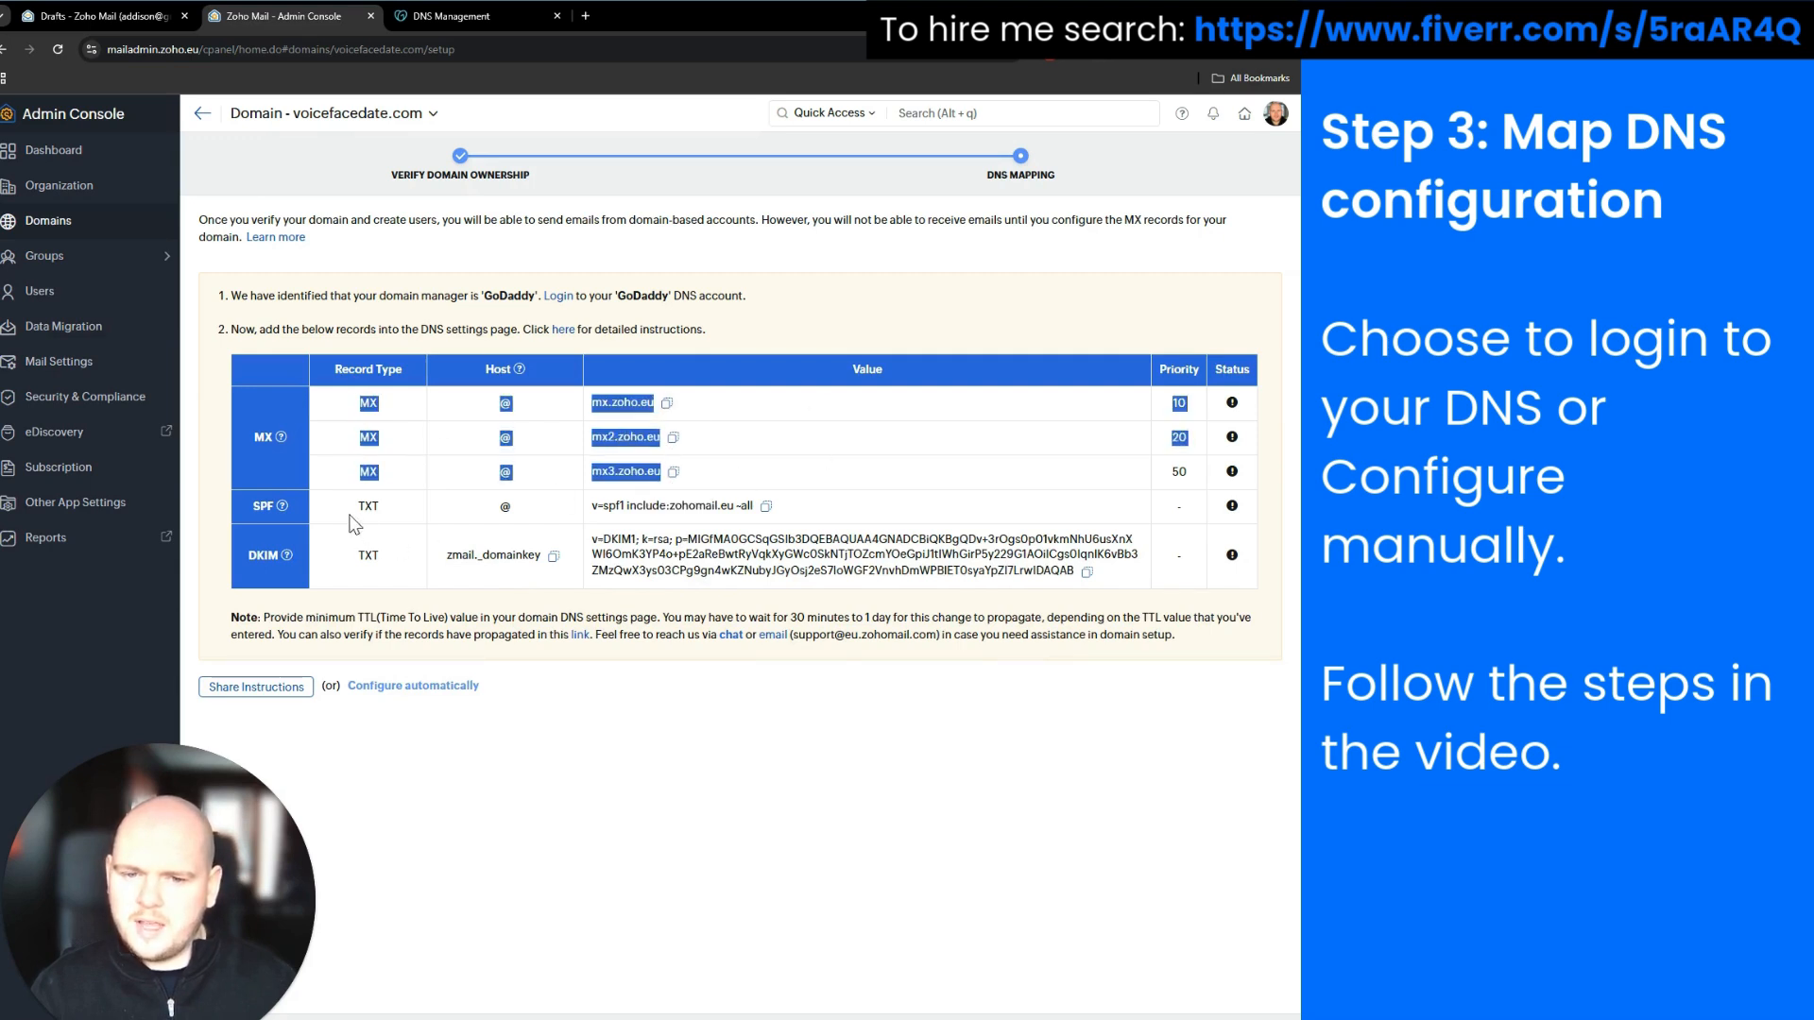
left_click_drag(345, 511, 1133, 591)
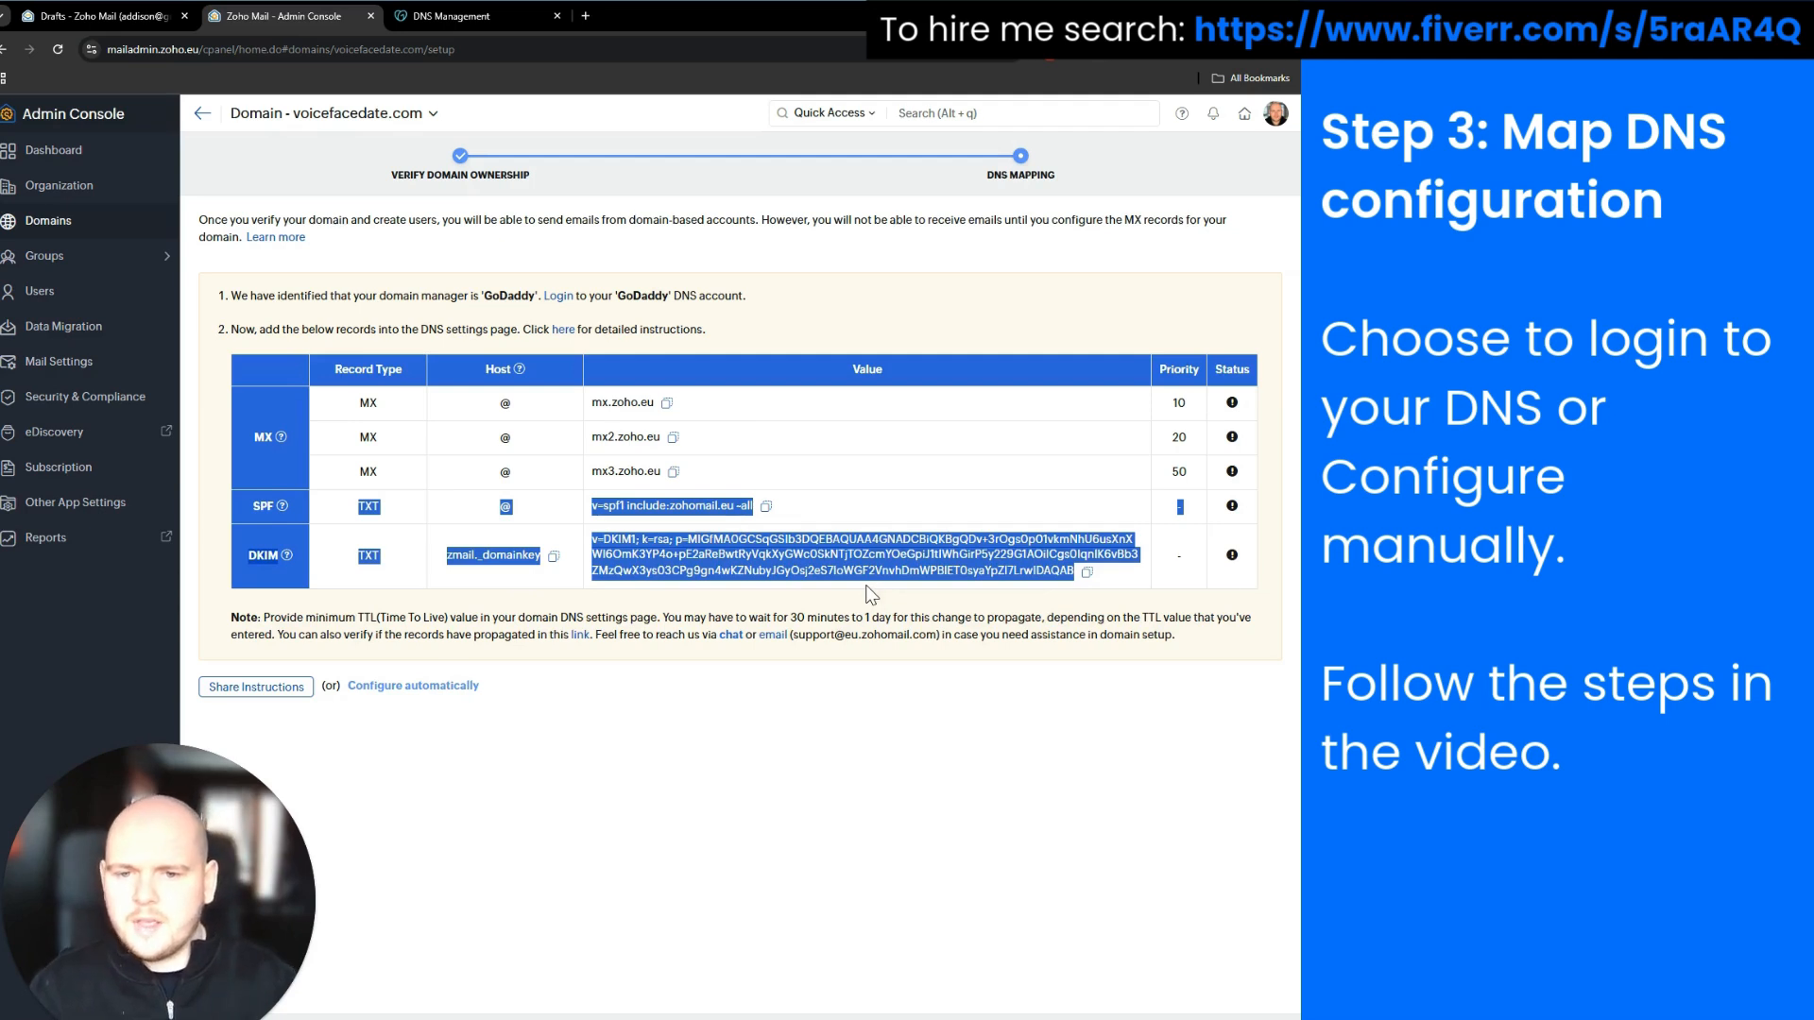
left_click_drag(351, 405, 751, 475)
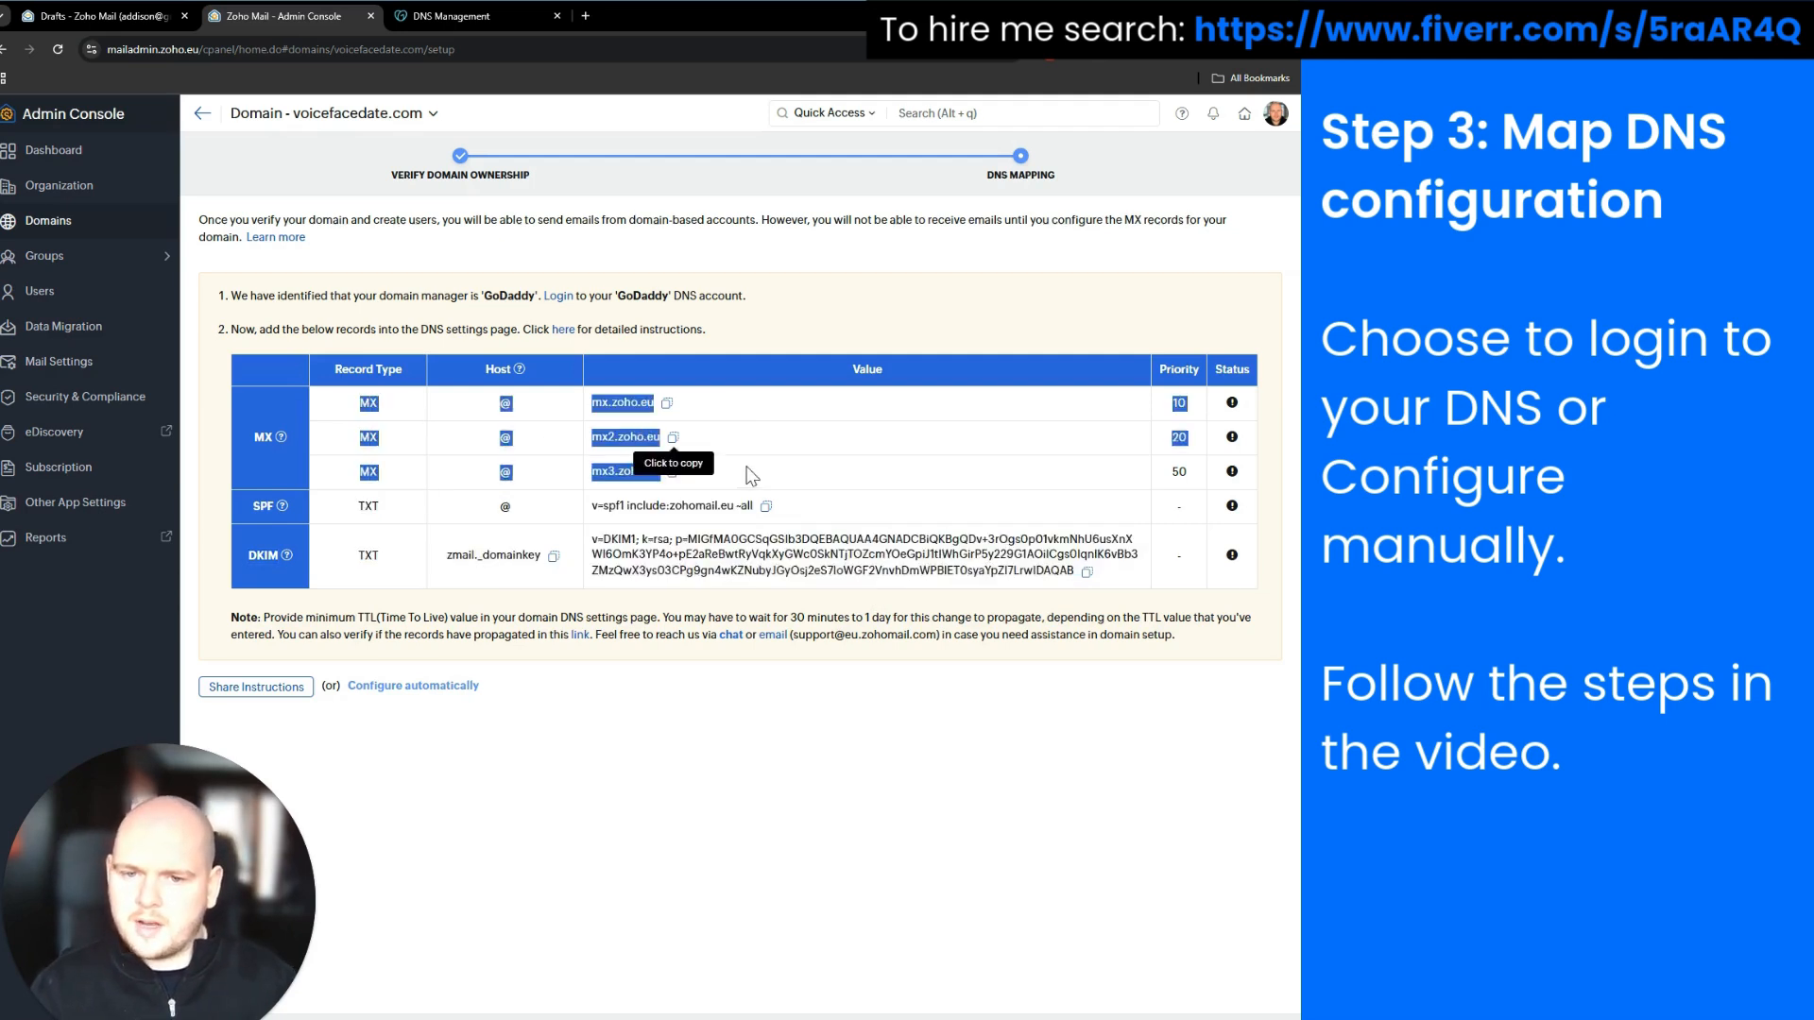
left_click(680, 702)
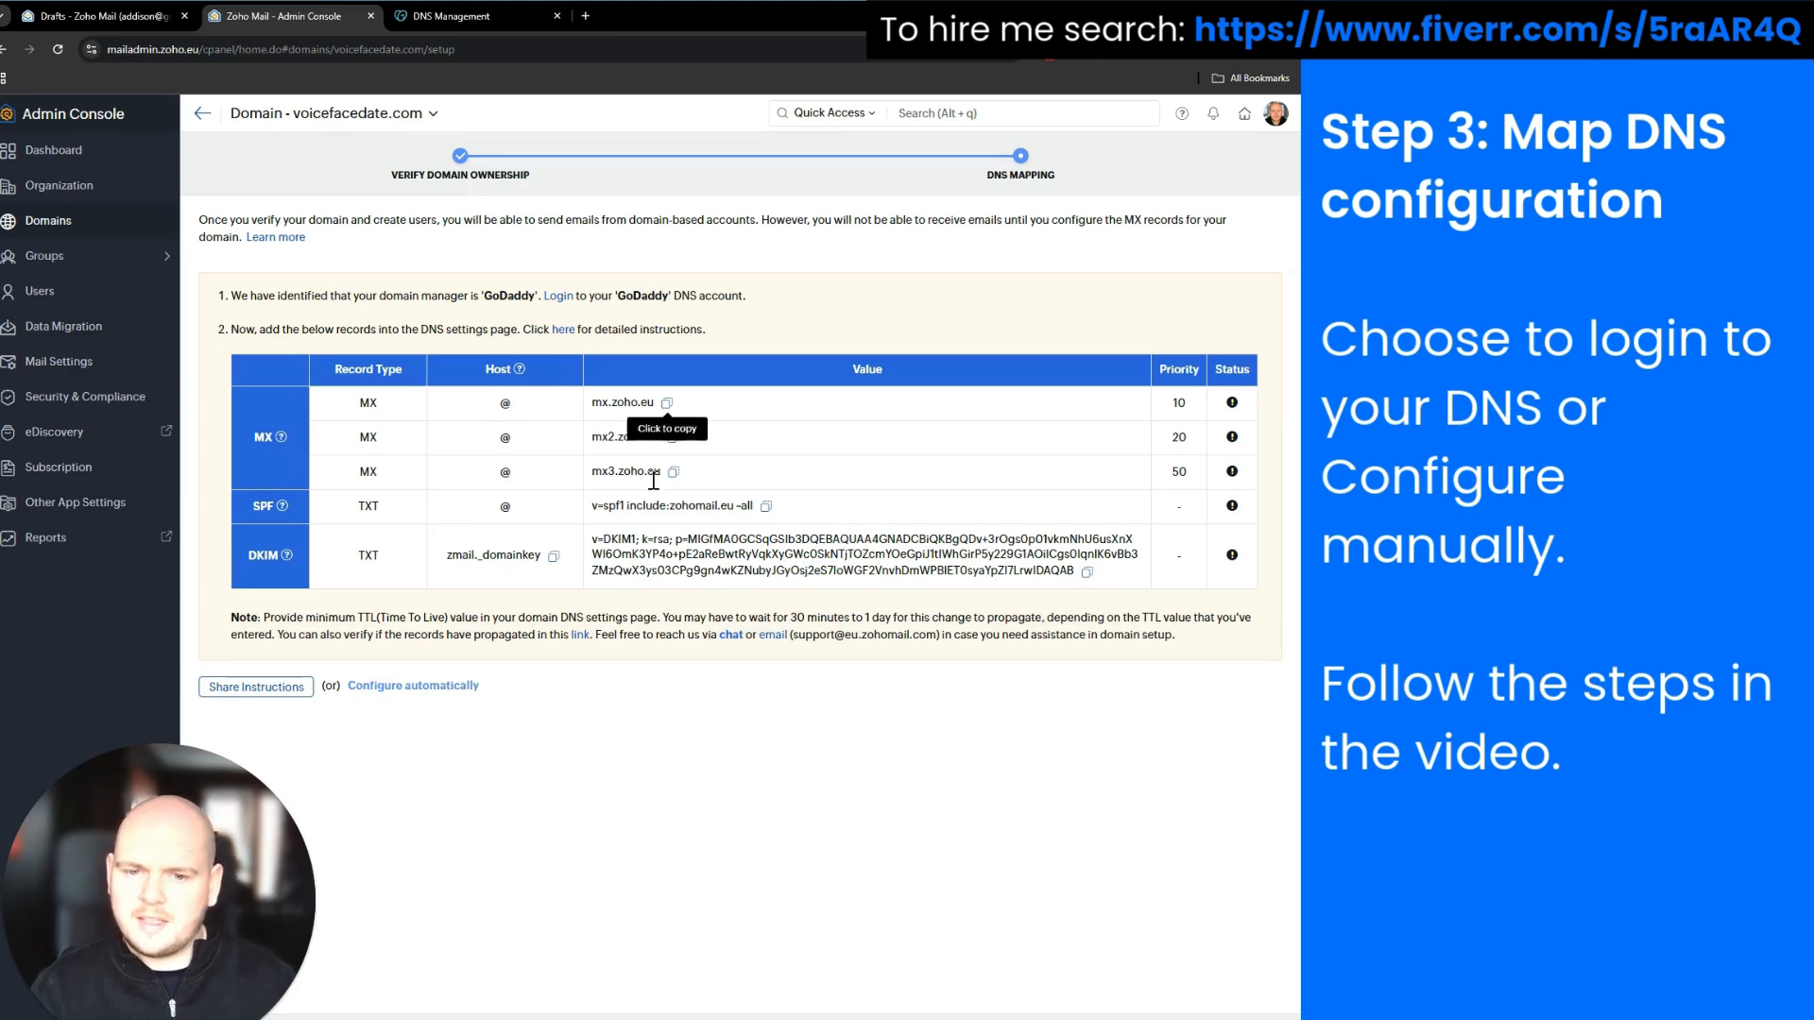
Add an MX record on @ pointing to mx.zoho.eu with priority 10
left_click(473, 21)
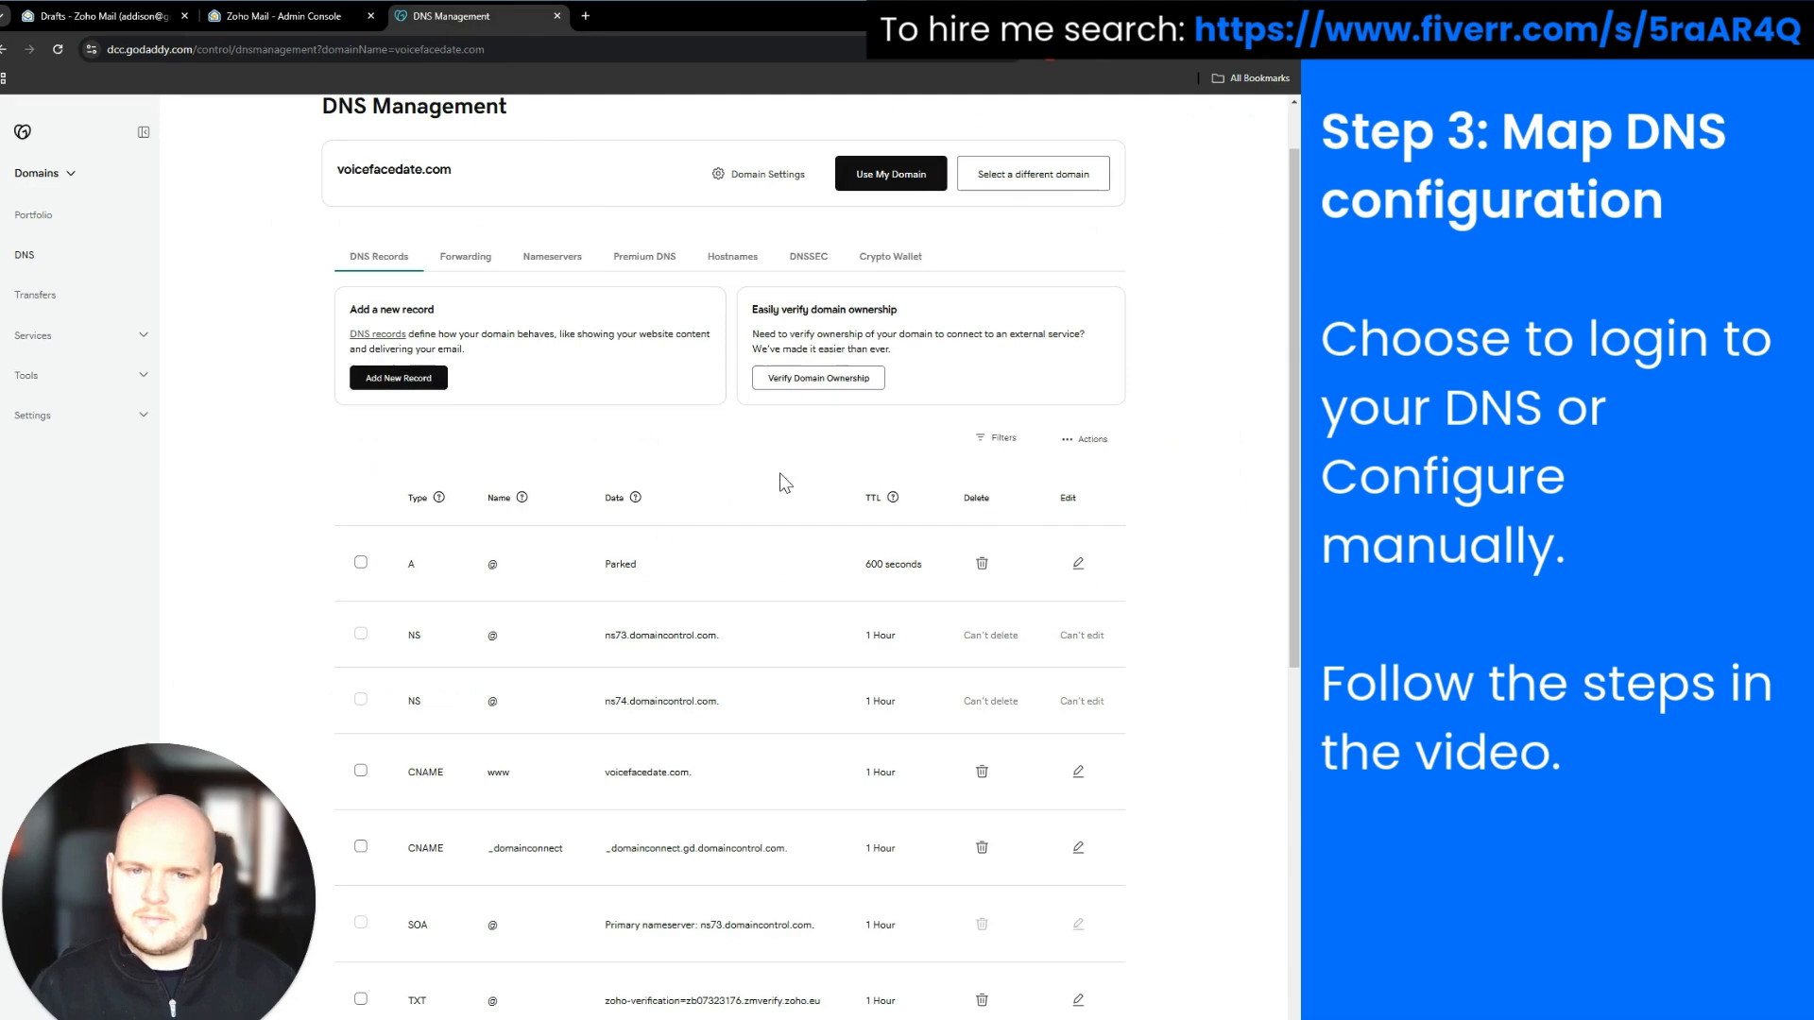
left_click(398, 378)
left_click(421, 515)
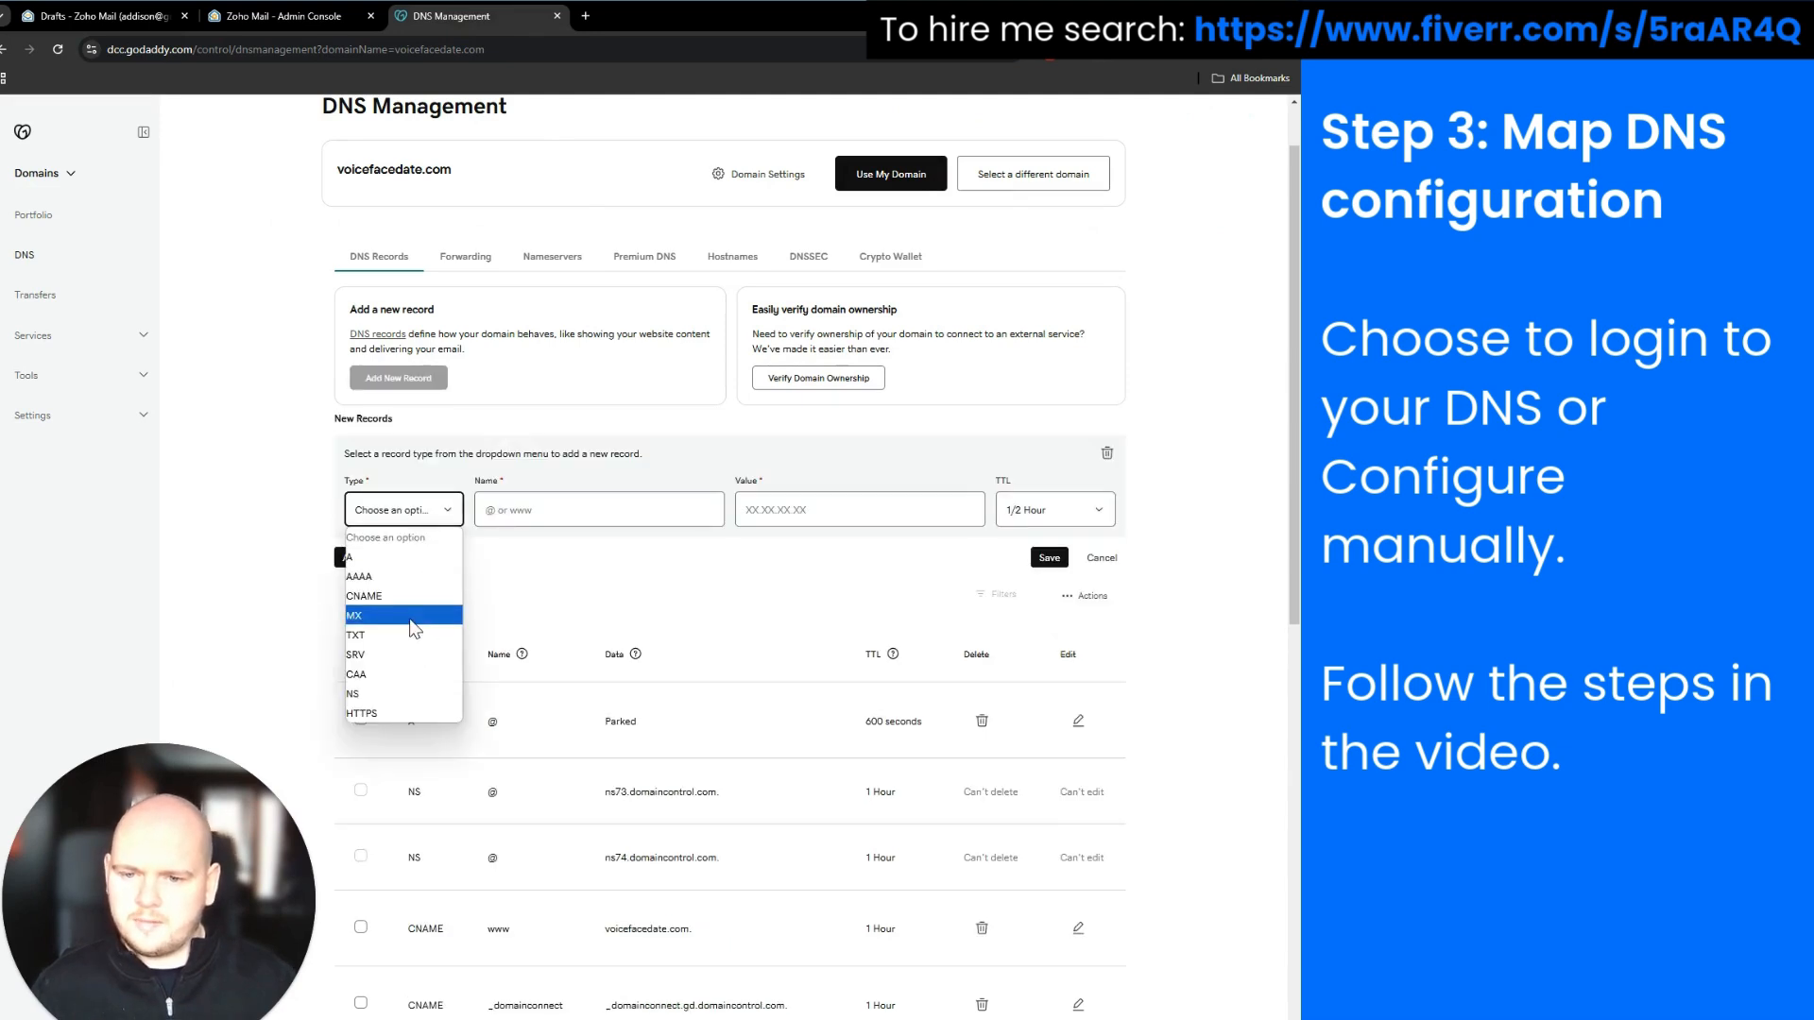
left_click(413, 616)
left_click(515, 511)
type("@")
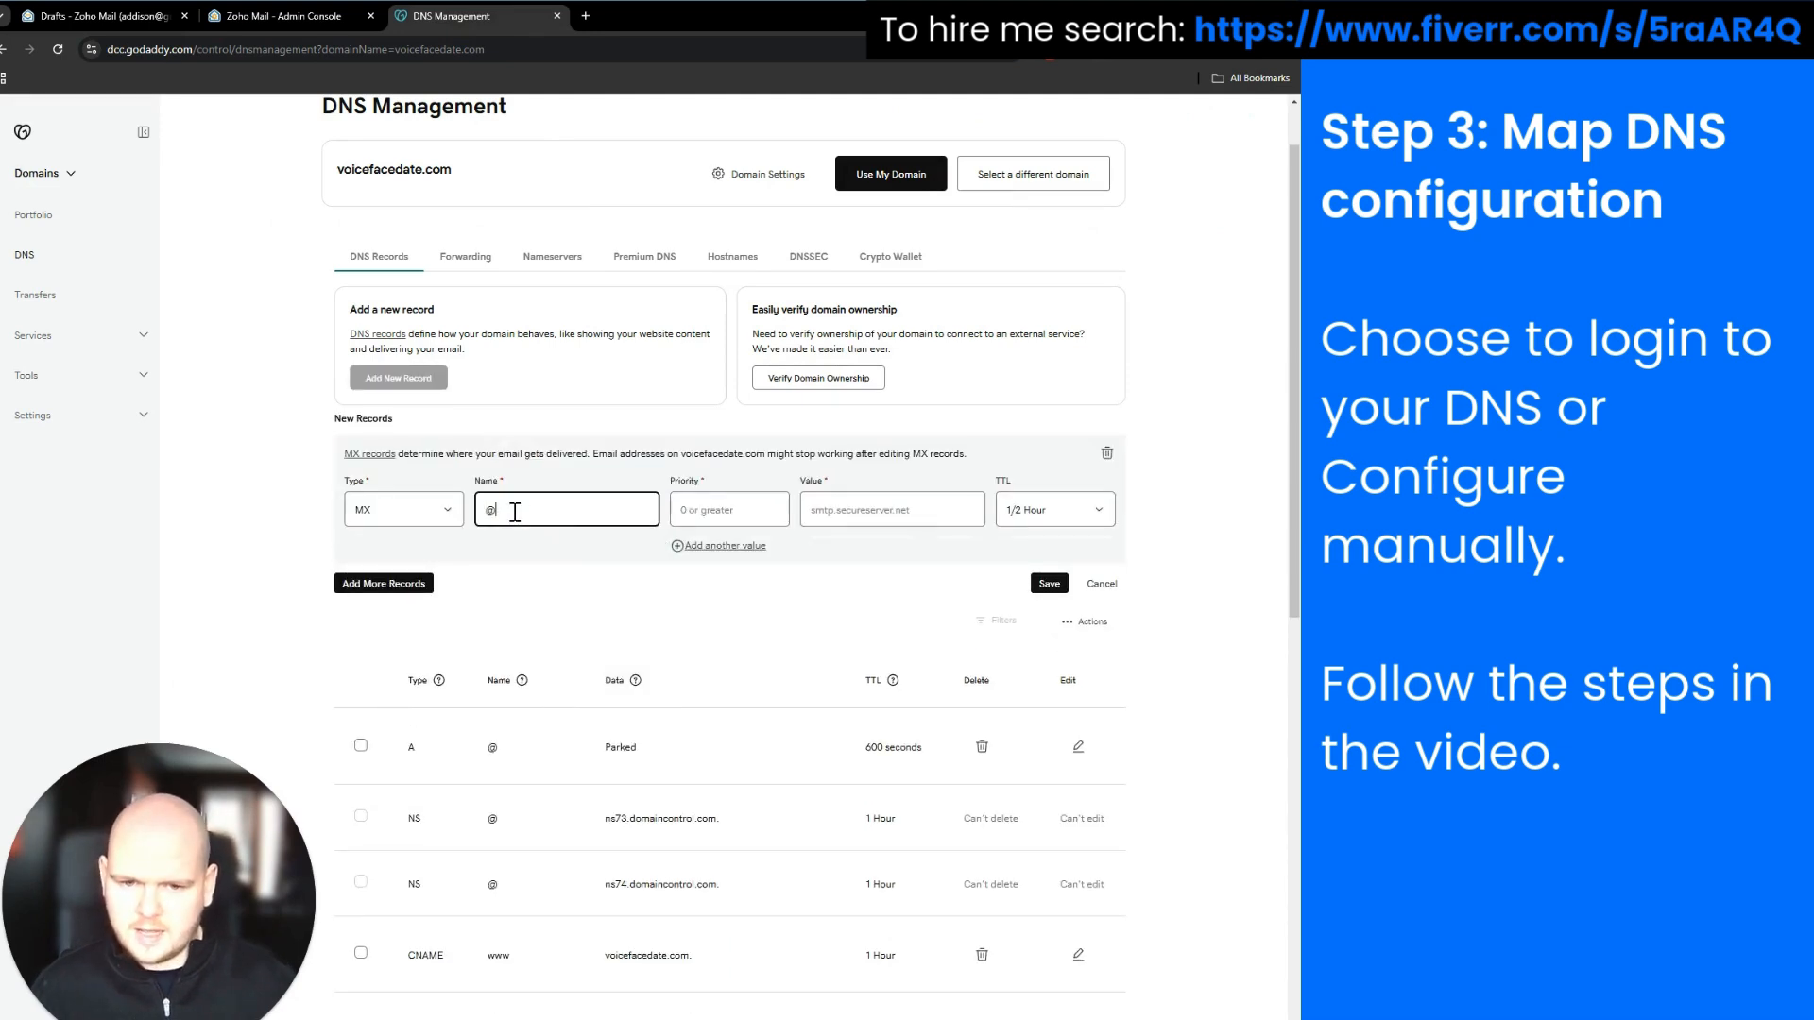
left_click(524, 551)
left_click(293, 18)
left_click(668, 407)
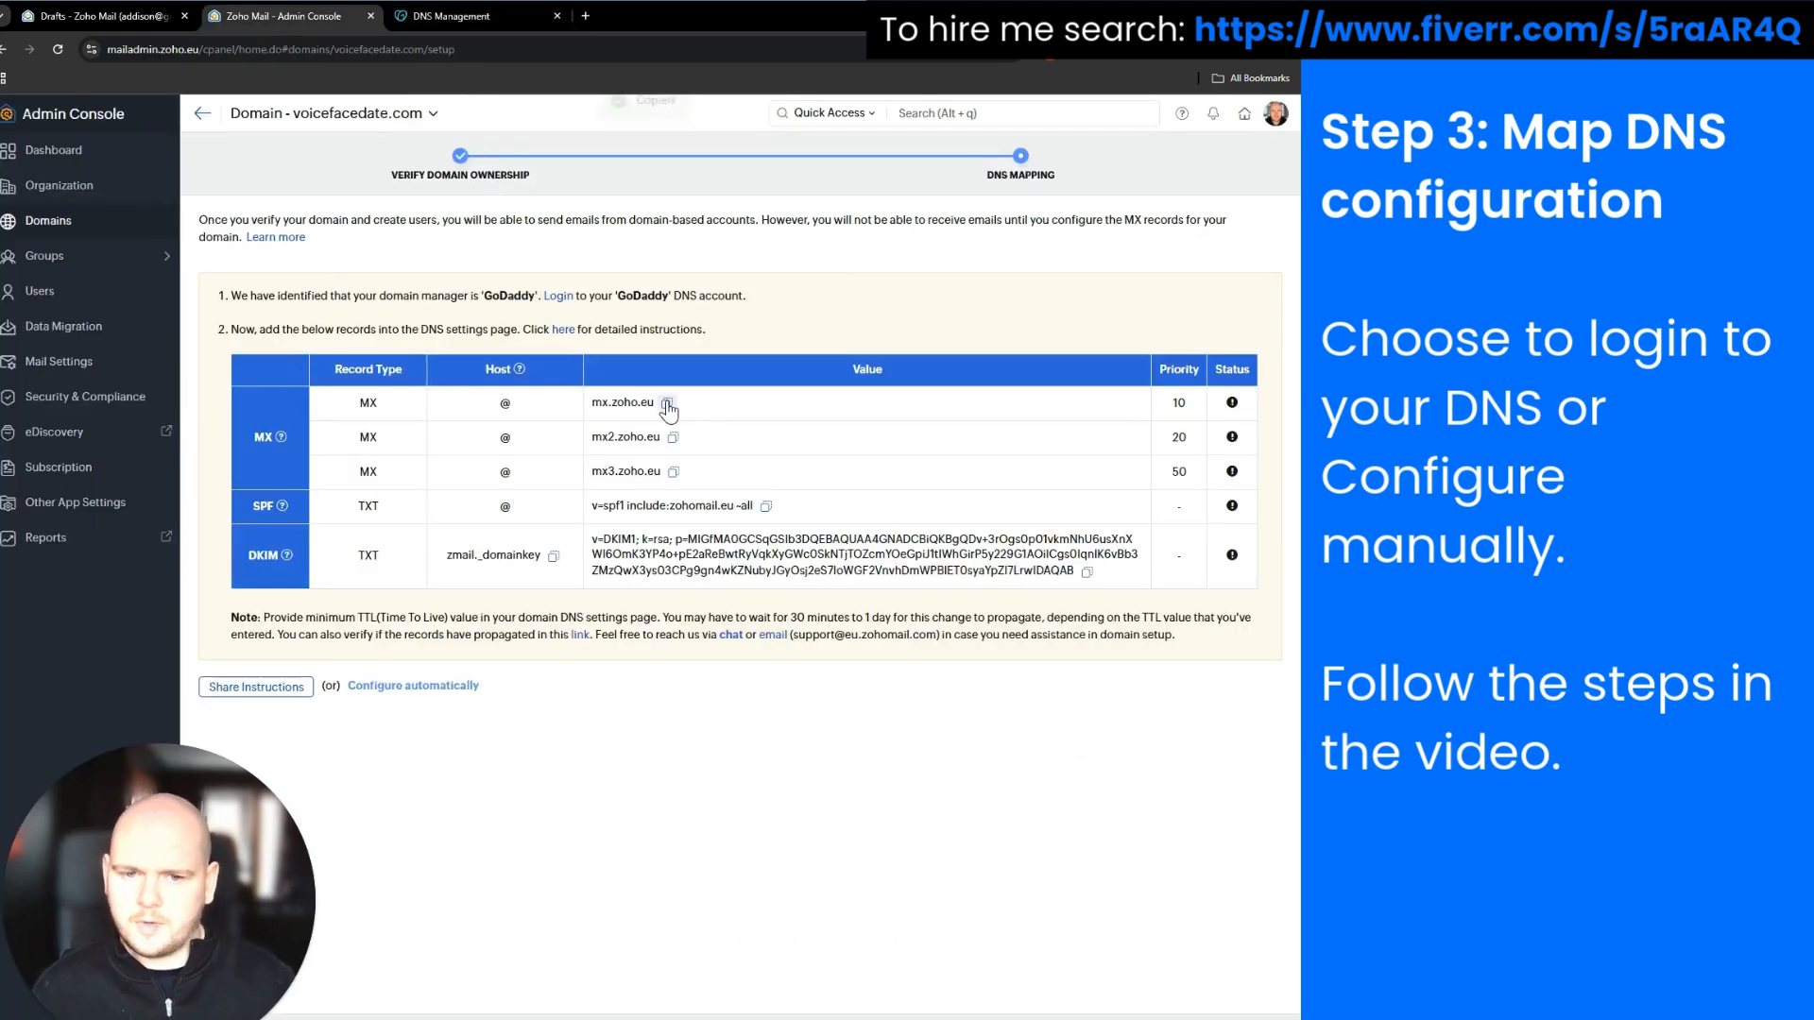
left_click(460, 28)
left_click(938, 510)
key("ctrl+v")
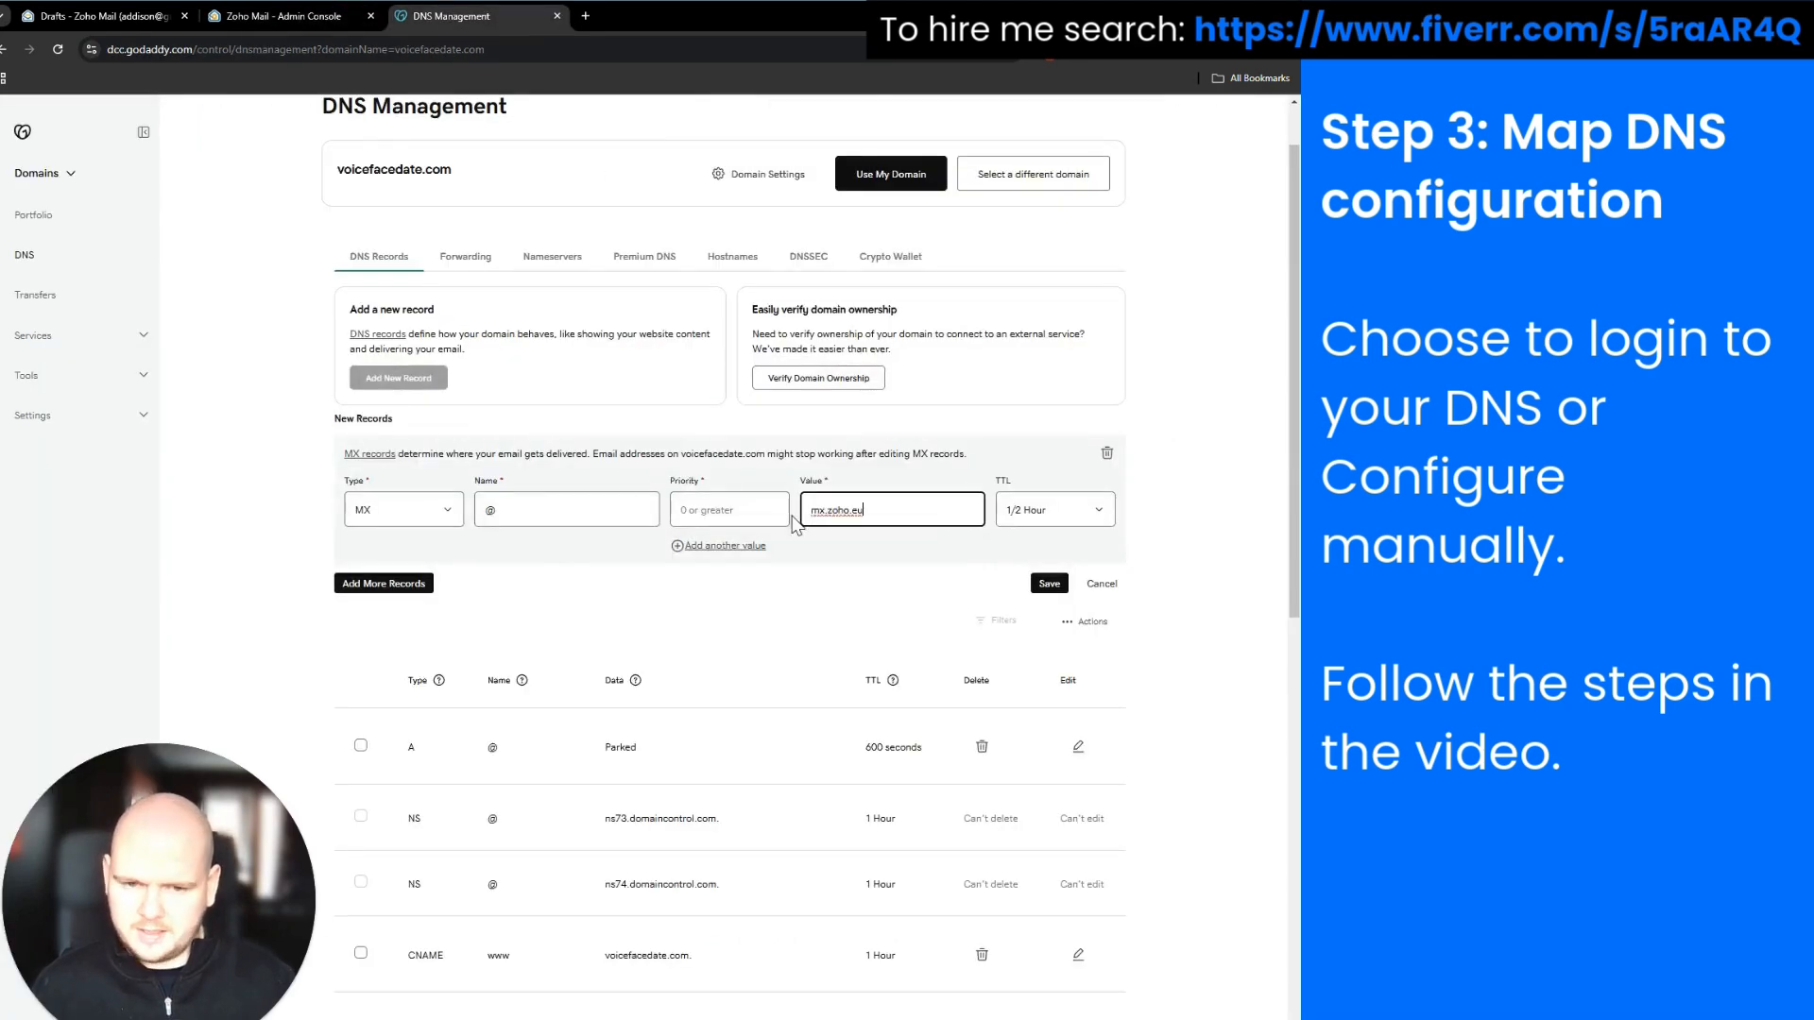
left_click(757, 513)
left_click(284, 16)
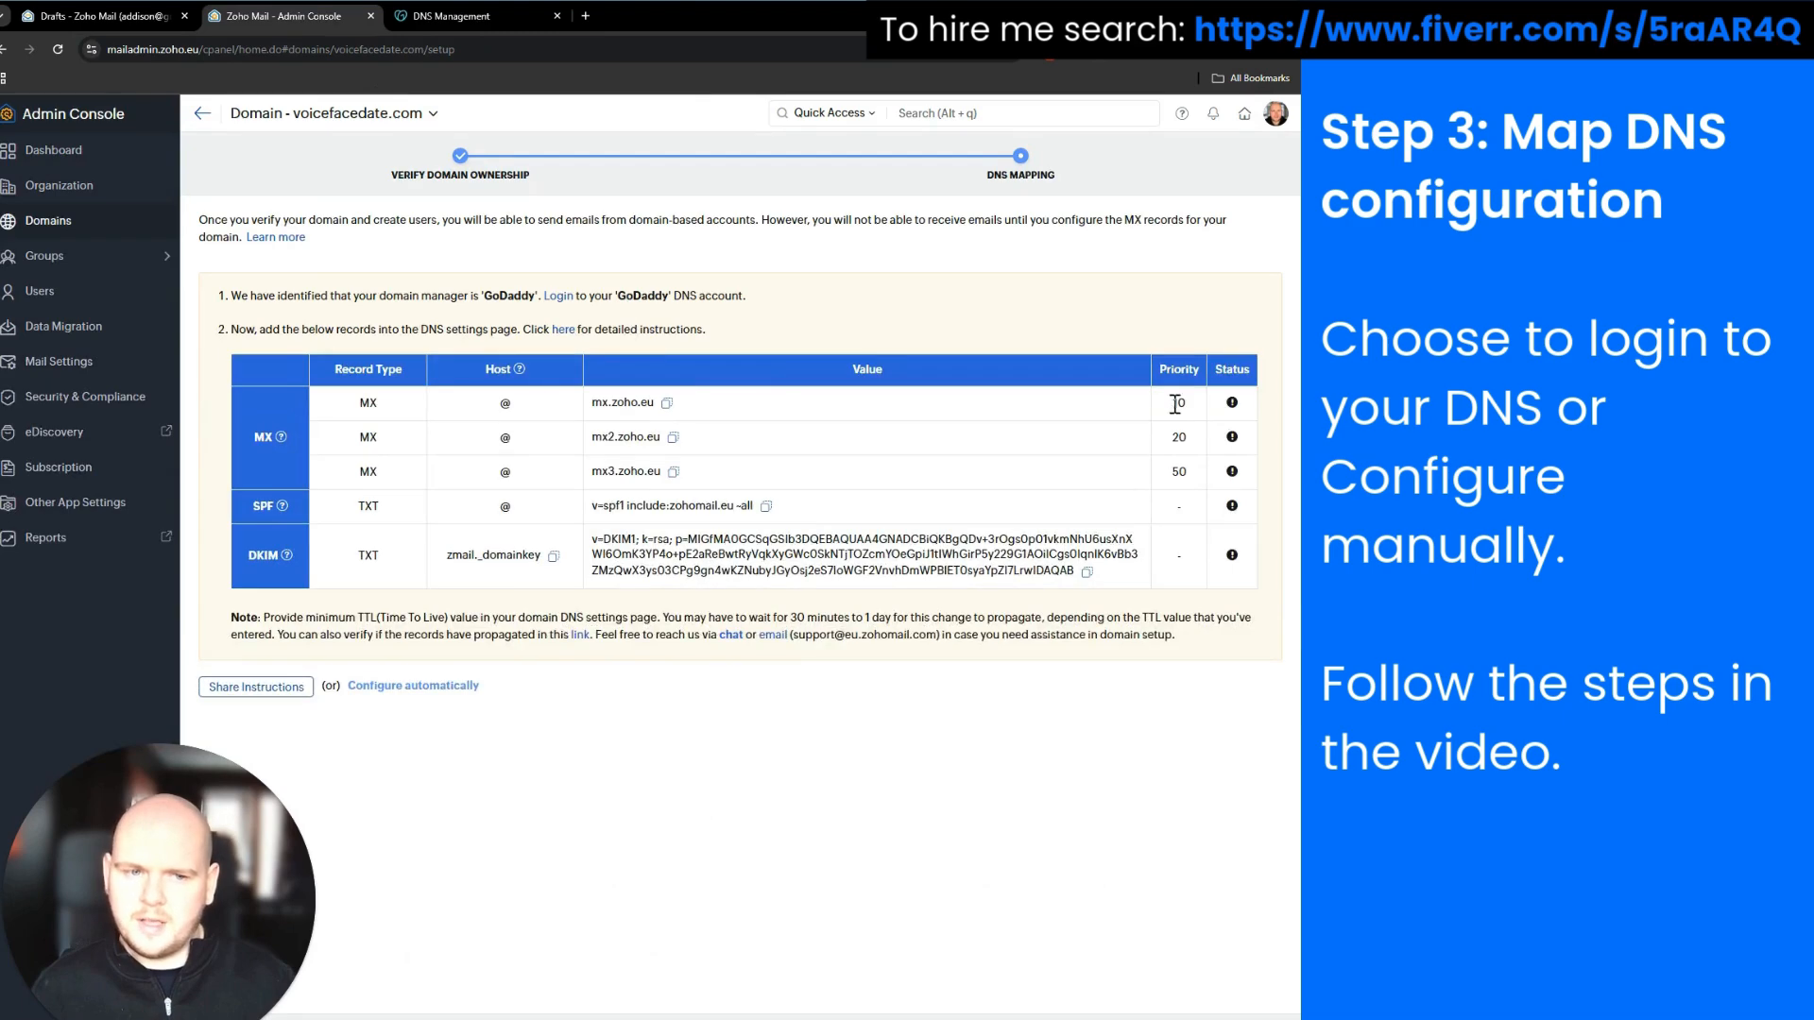
left_click(465, 26)
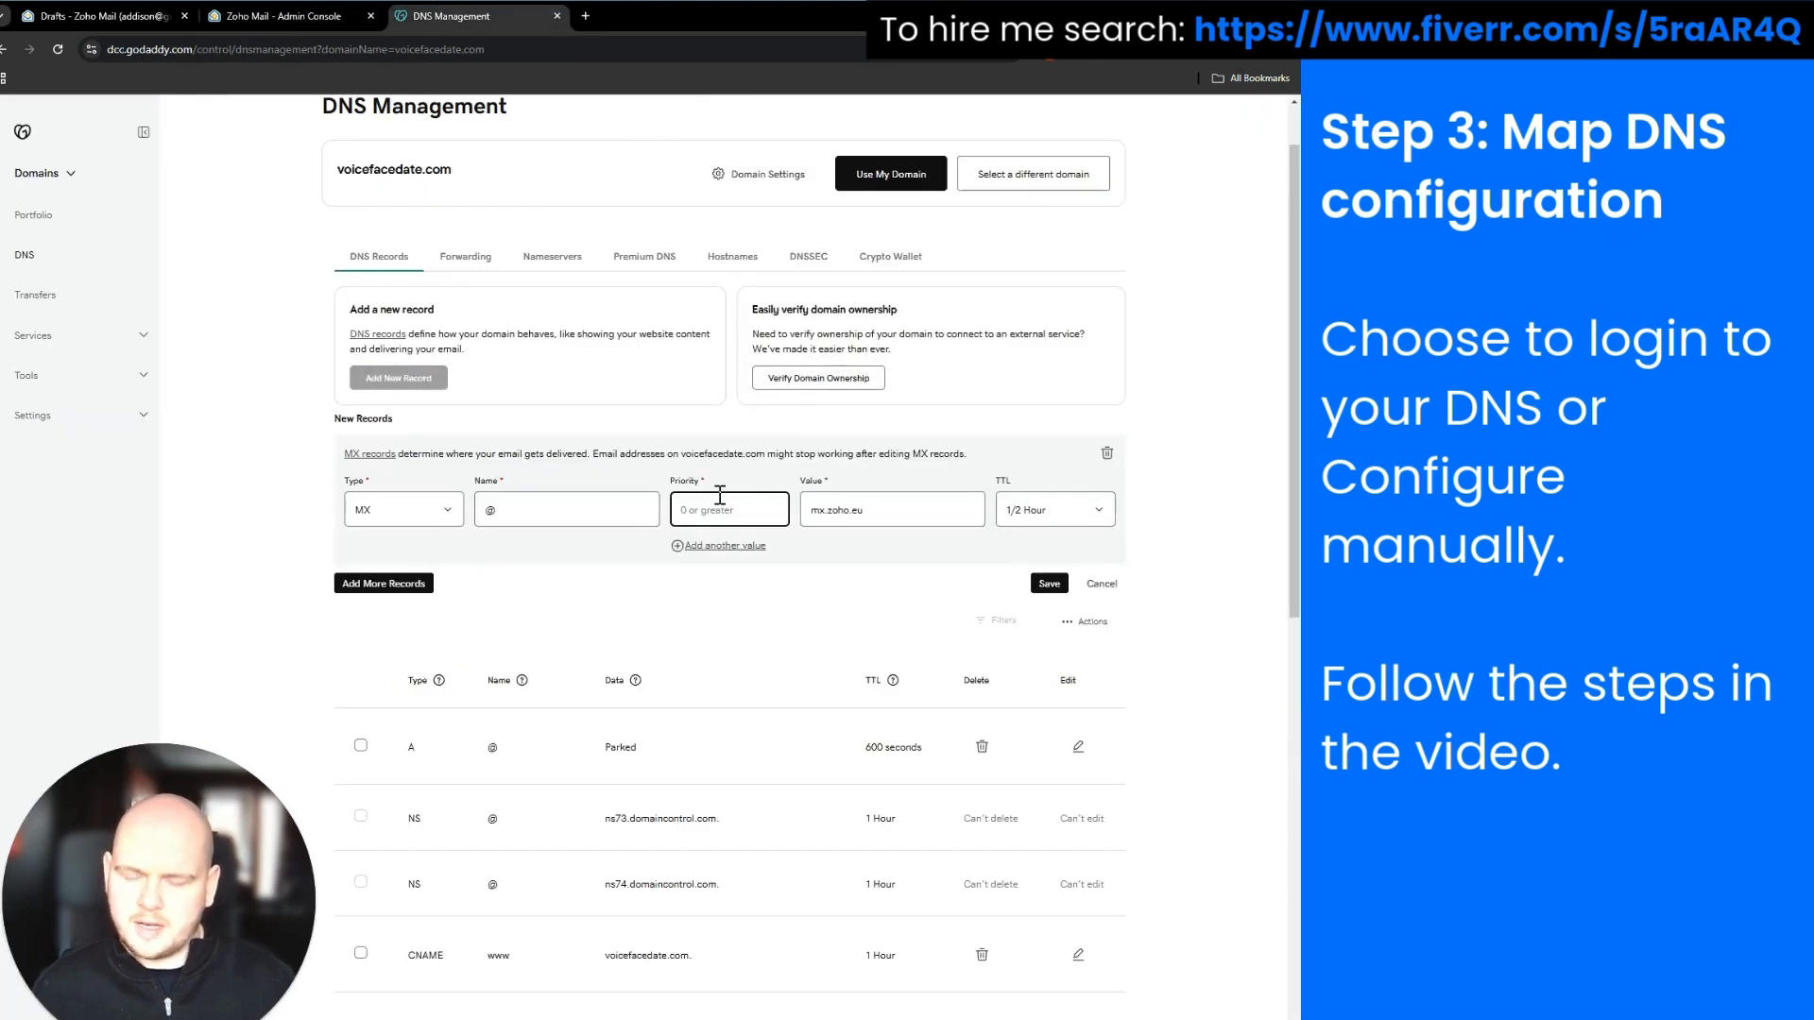
type("10")
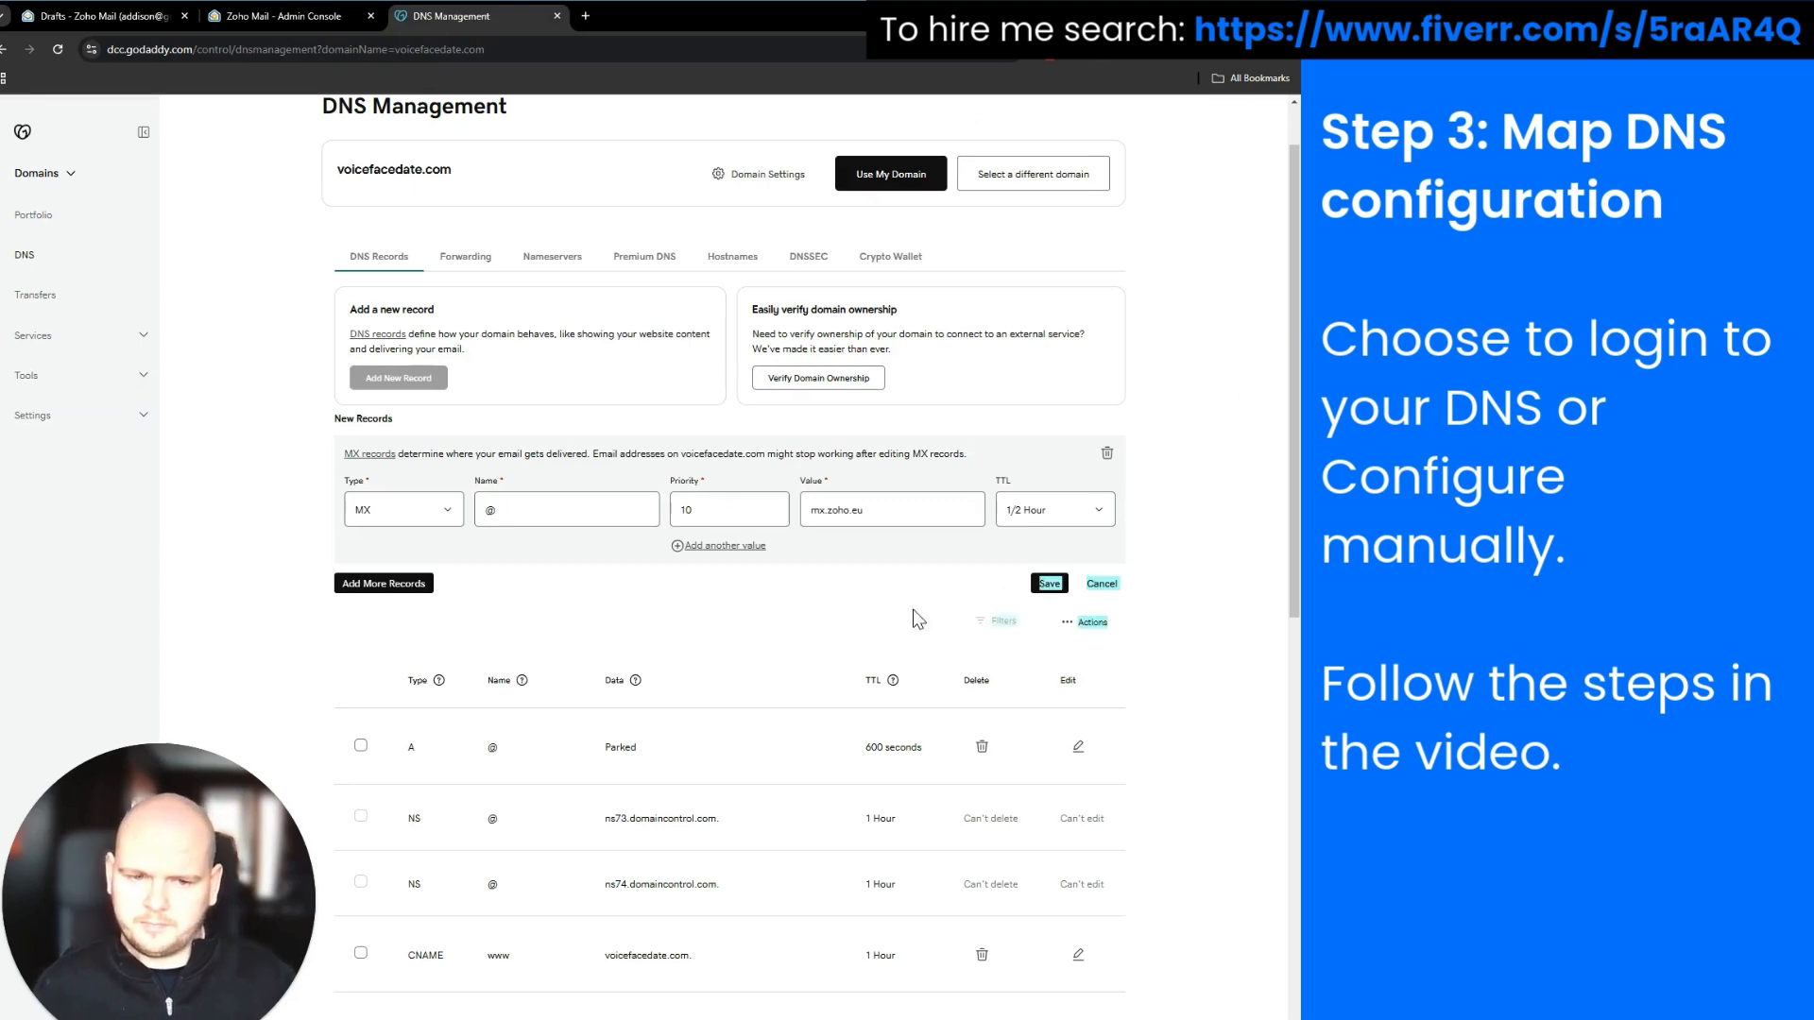
left_click(1046, 584)
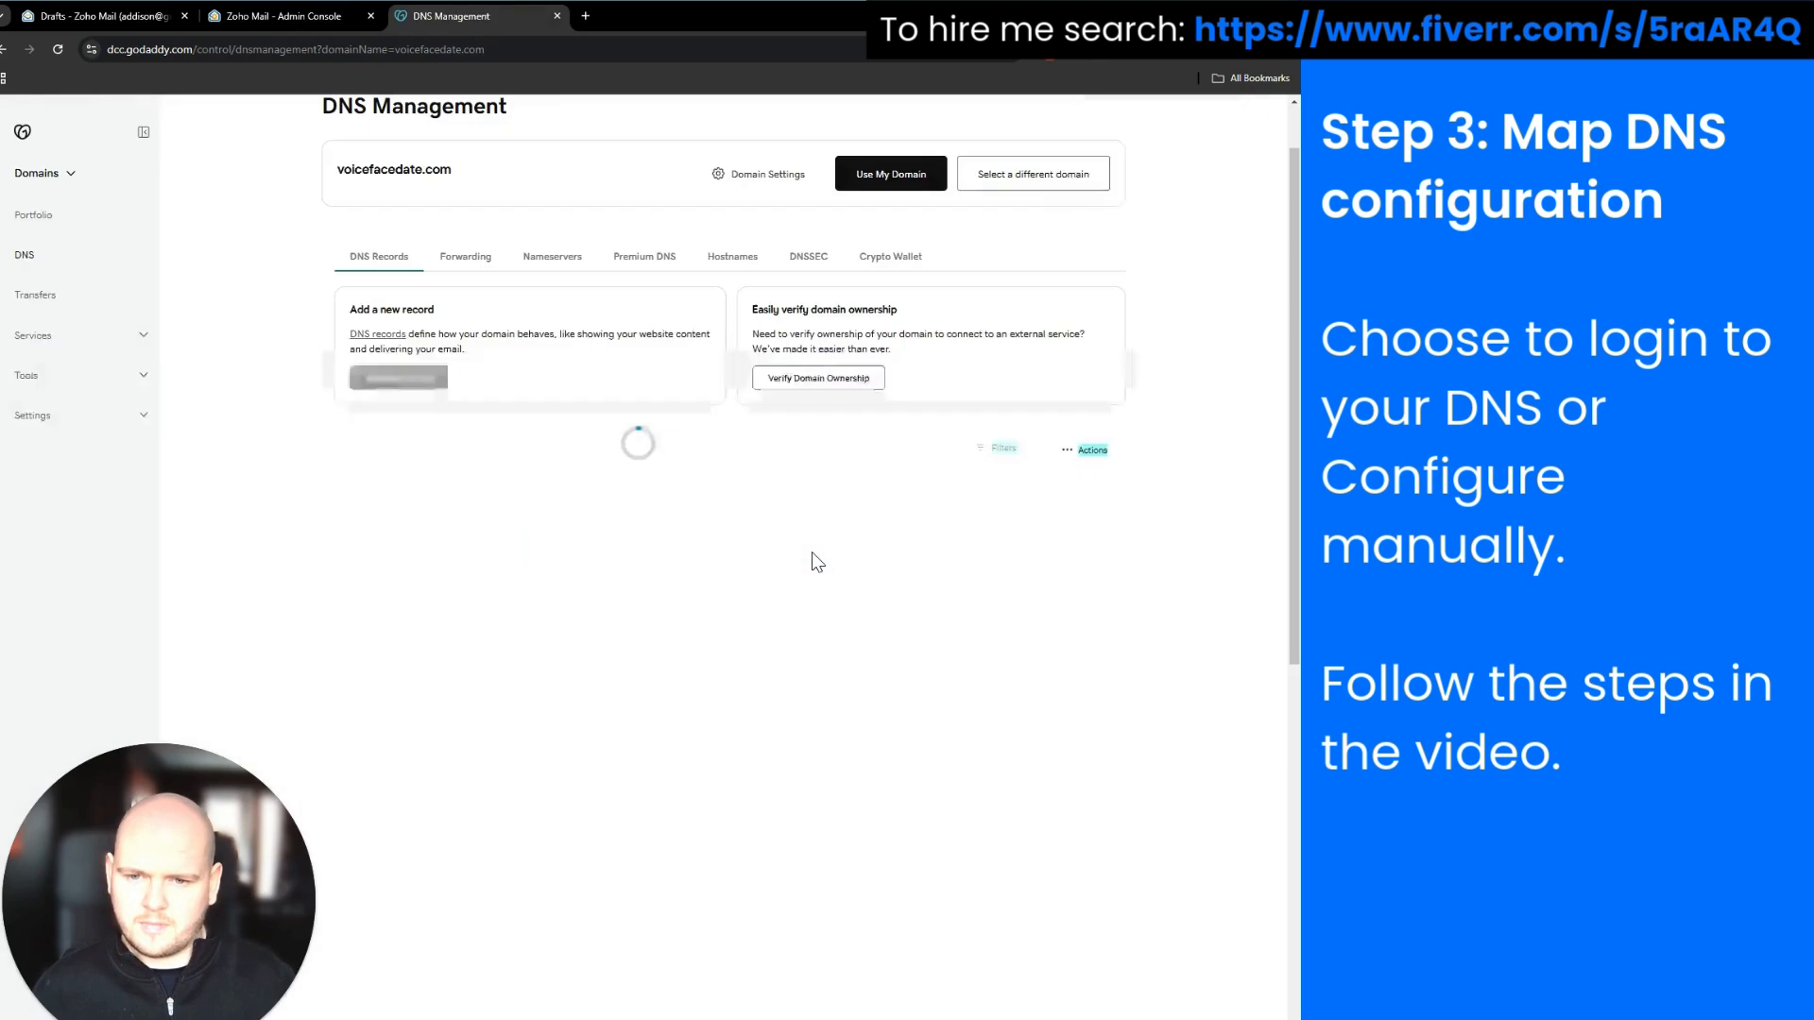
Add a second MX record on @ pointing to mx2.zoho.eu with priority 20
left_click(435, 383)
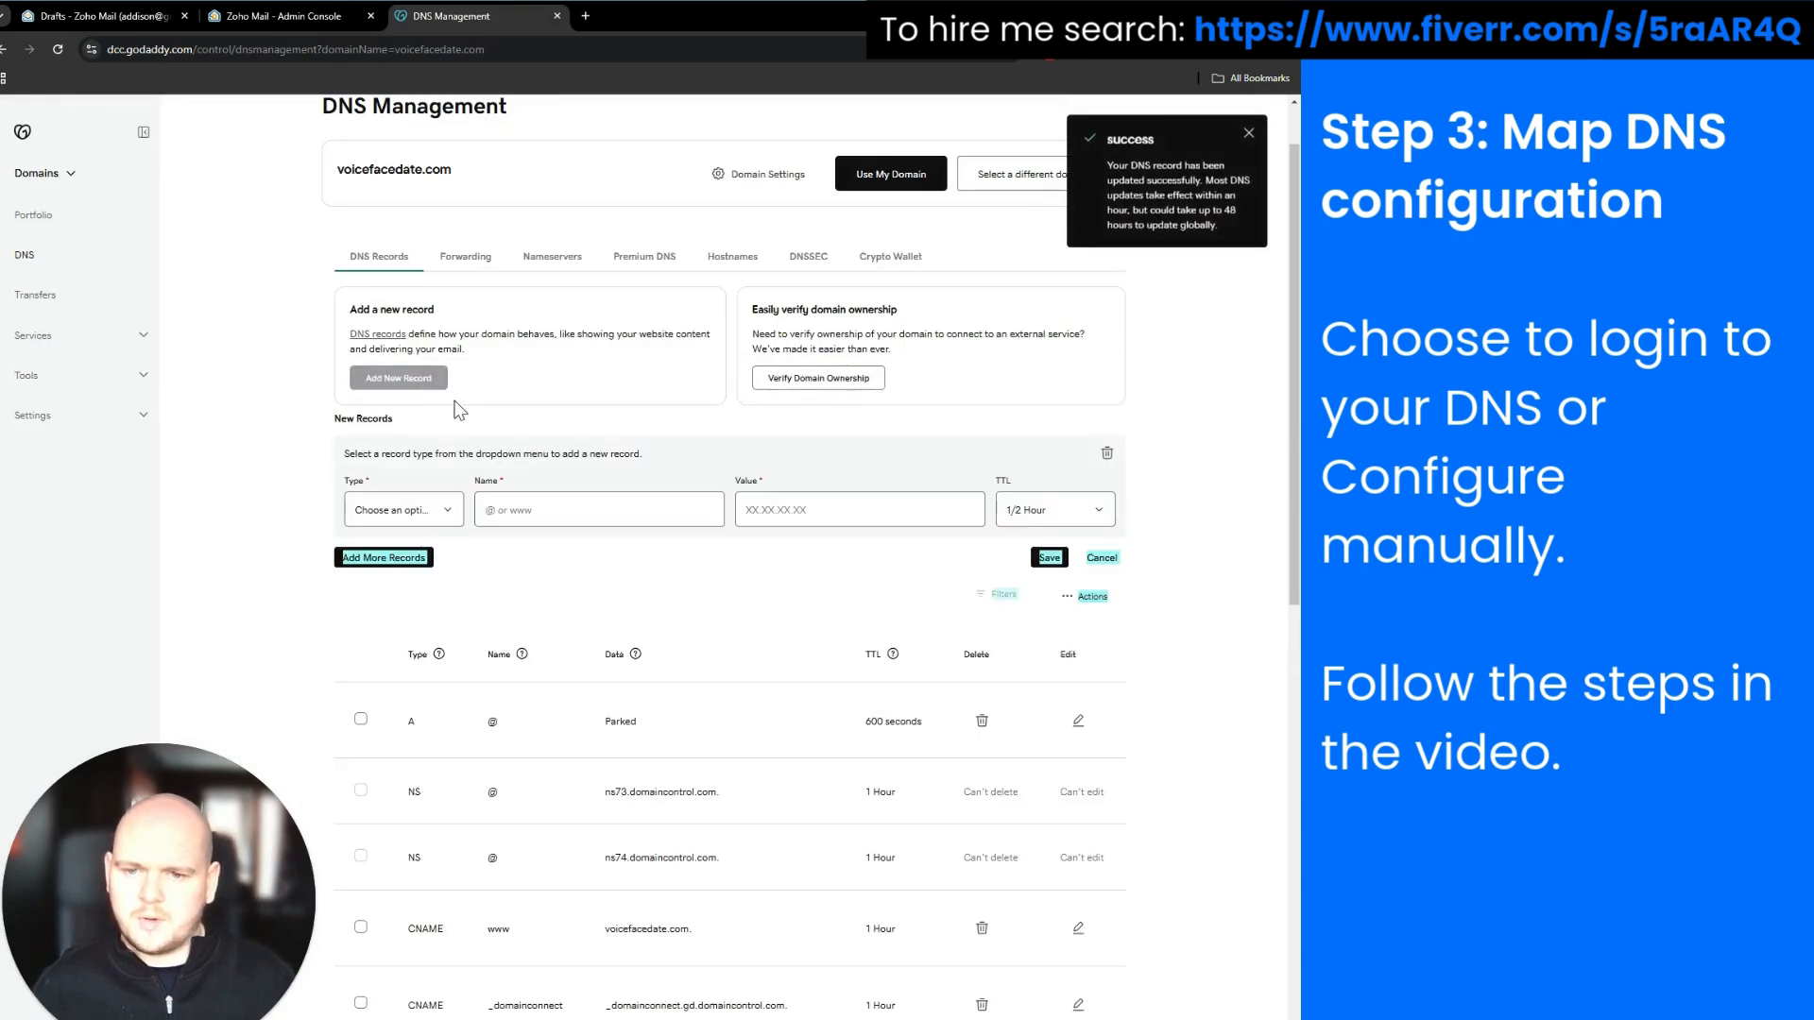
left_click(404, 510)
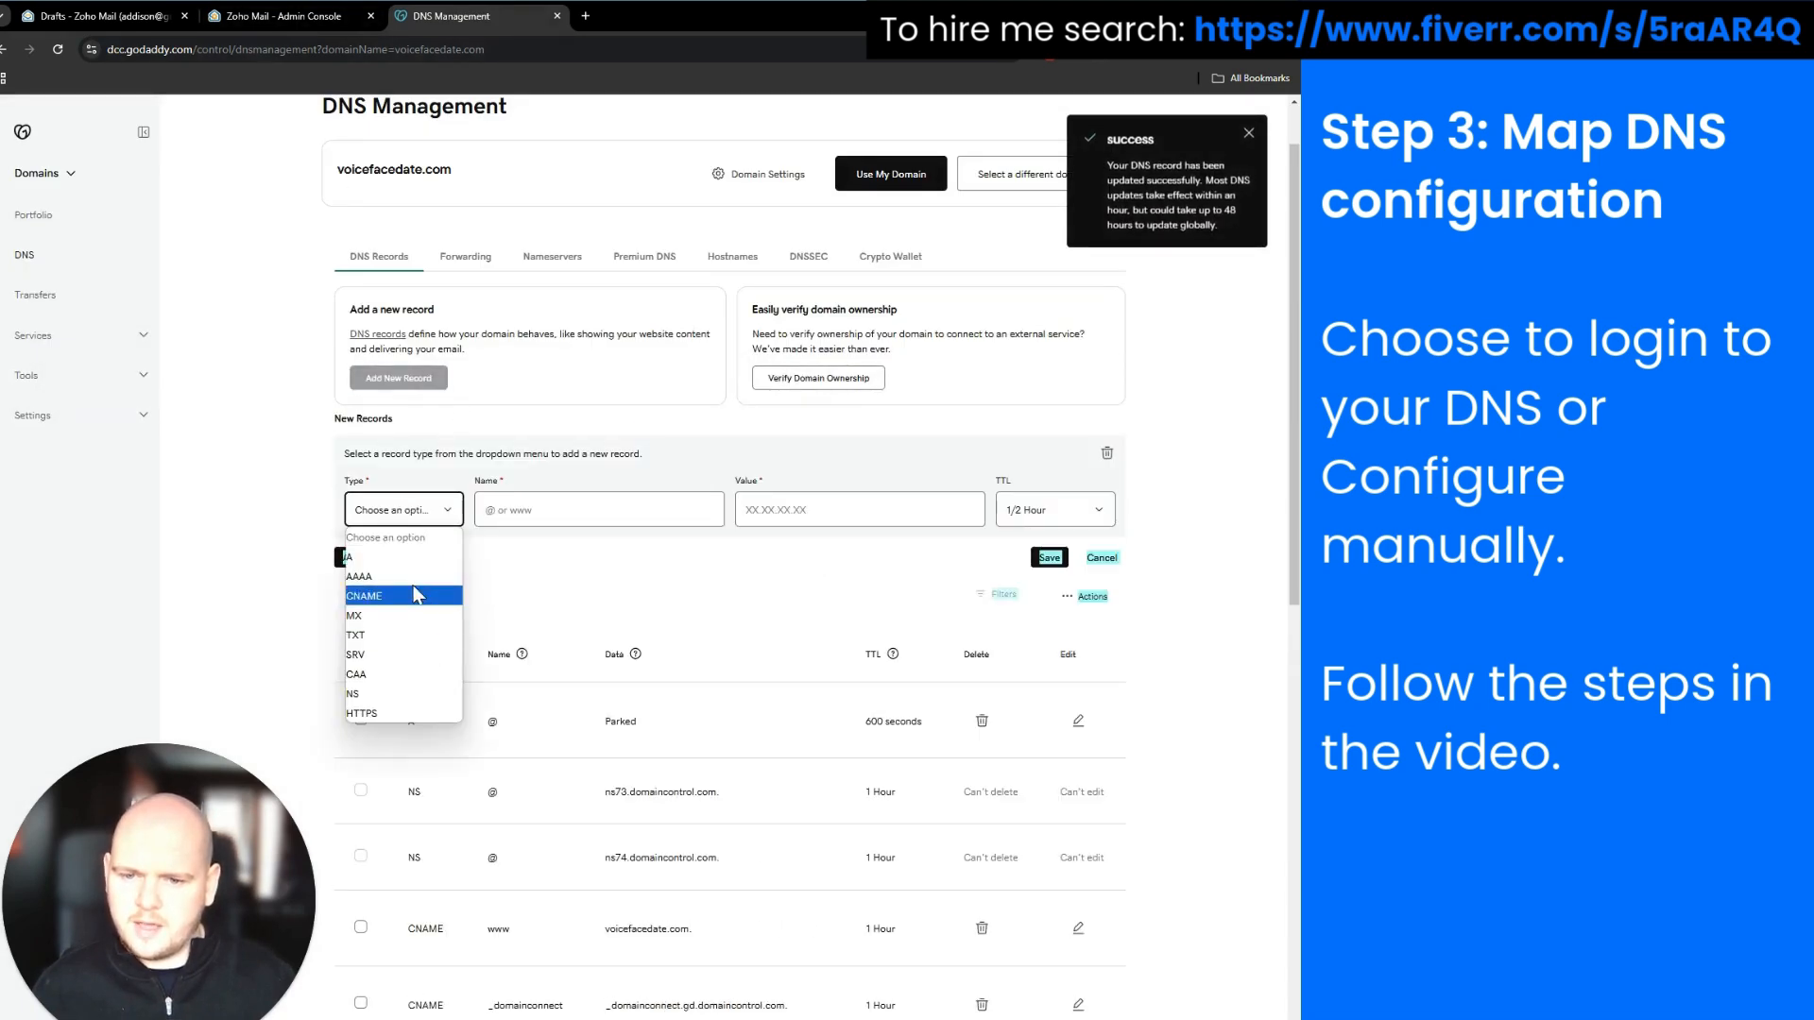
left_click(404, 615)
left_click(510, 512)
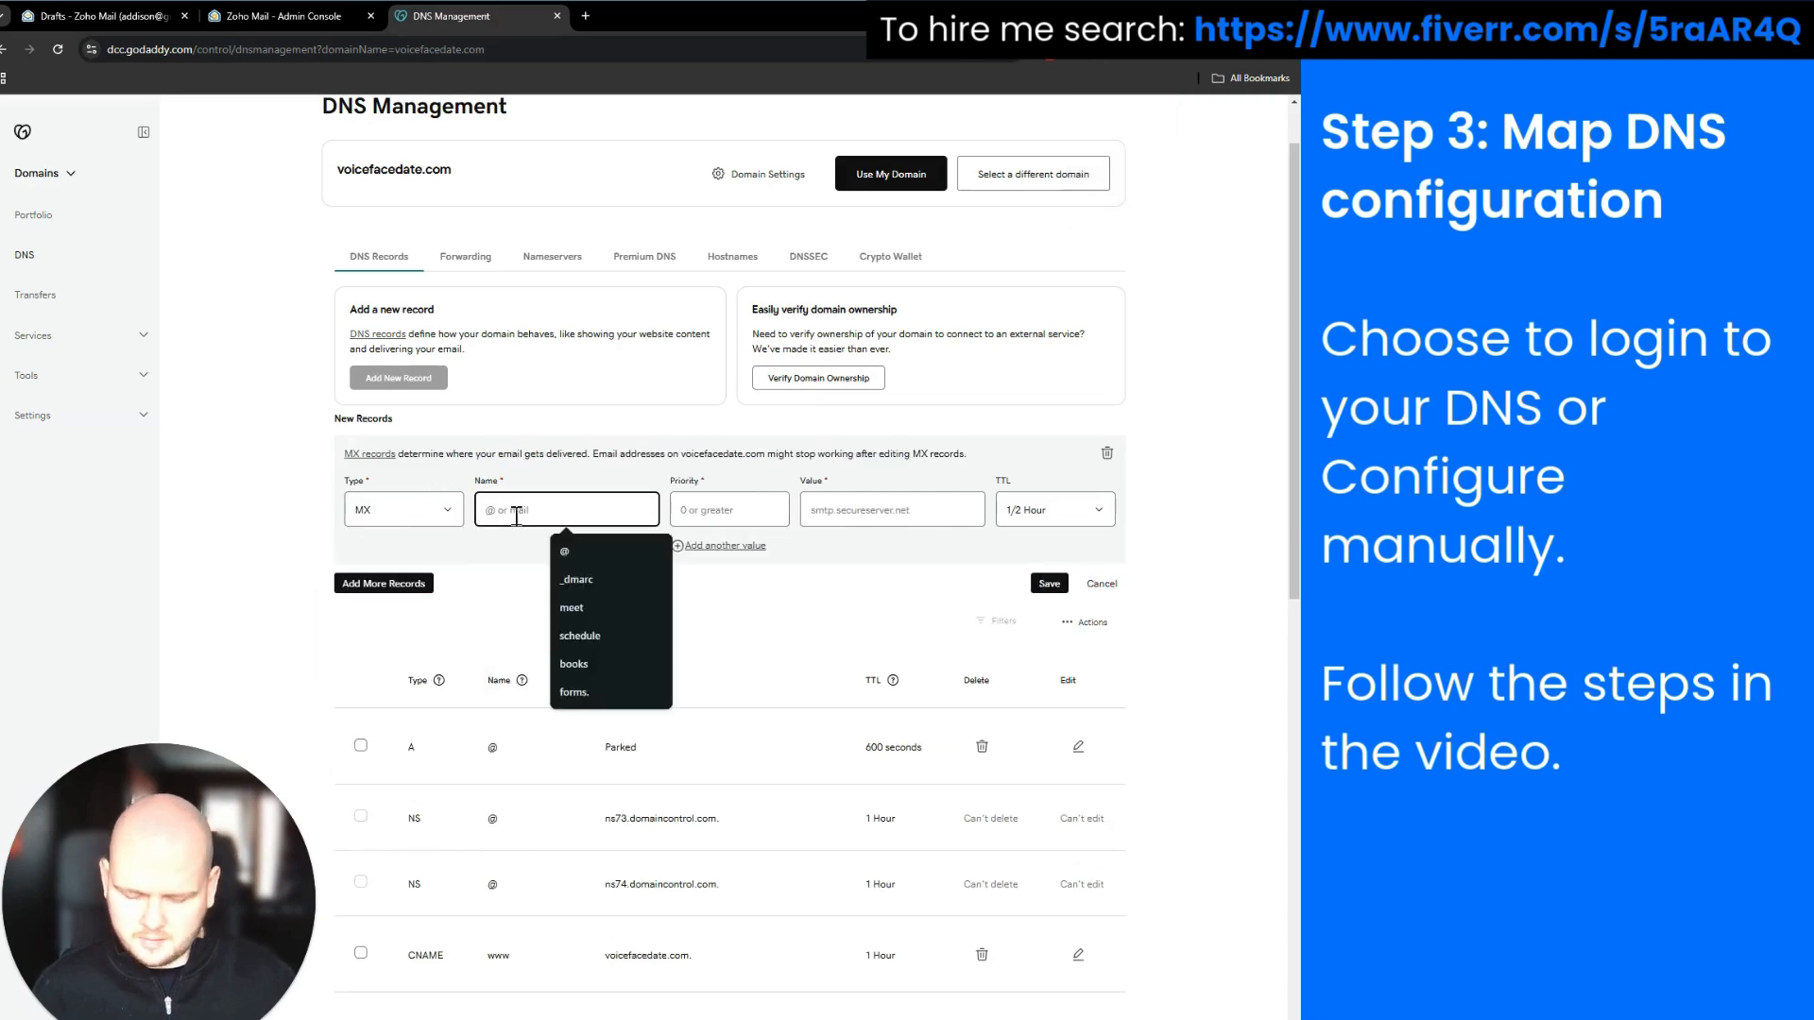
type("@")
key("Tab")
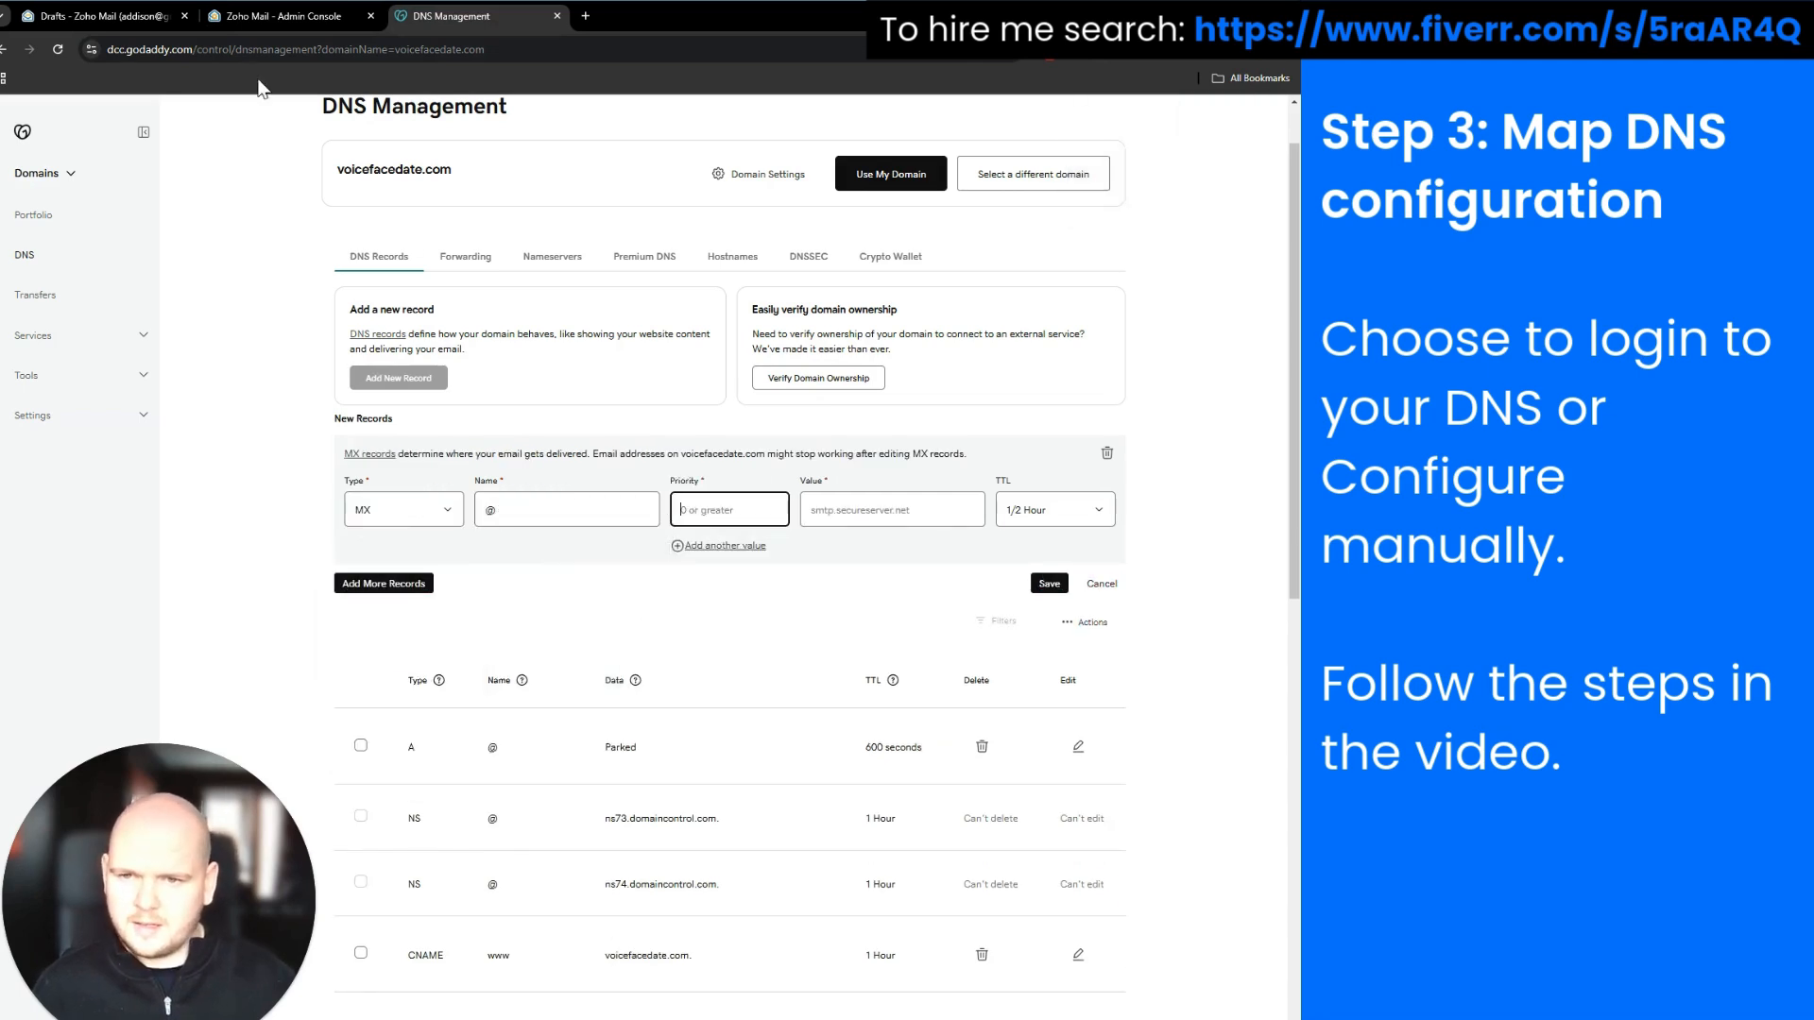
left_click(242, 15)
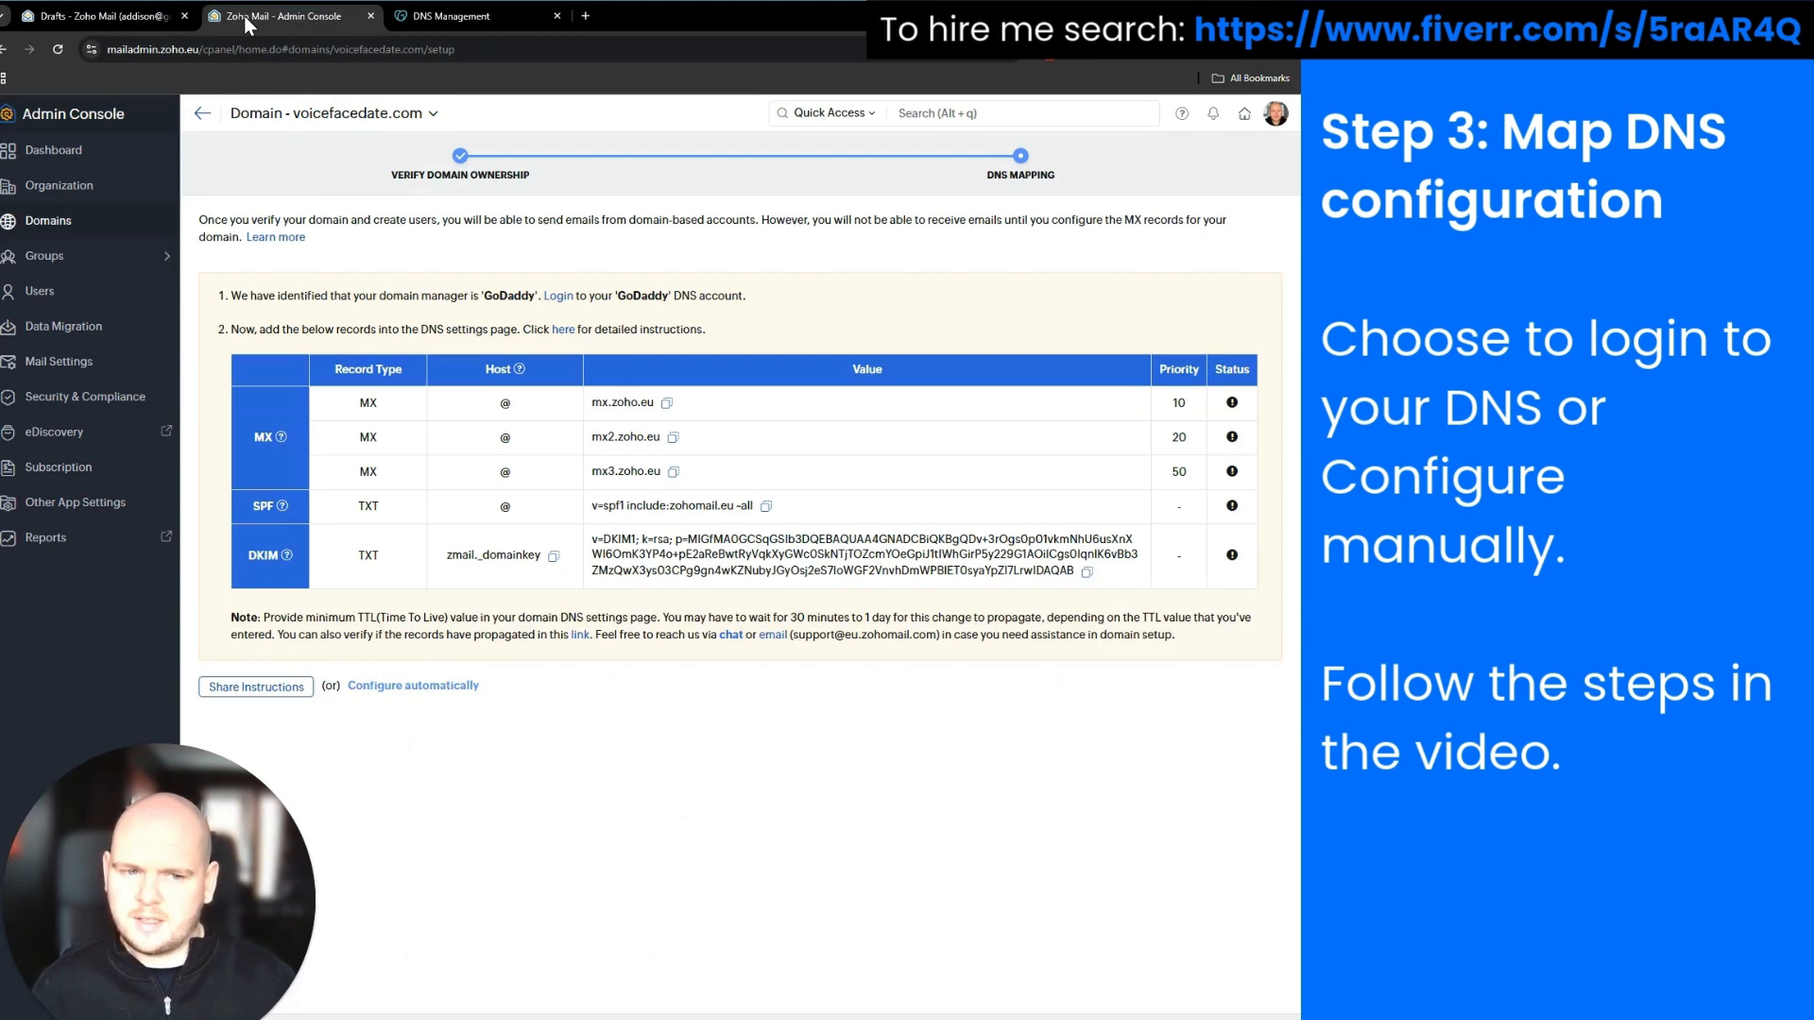
left_click(437, 16)
type("20")
left_click(316, 17)
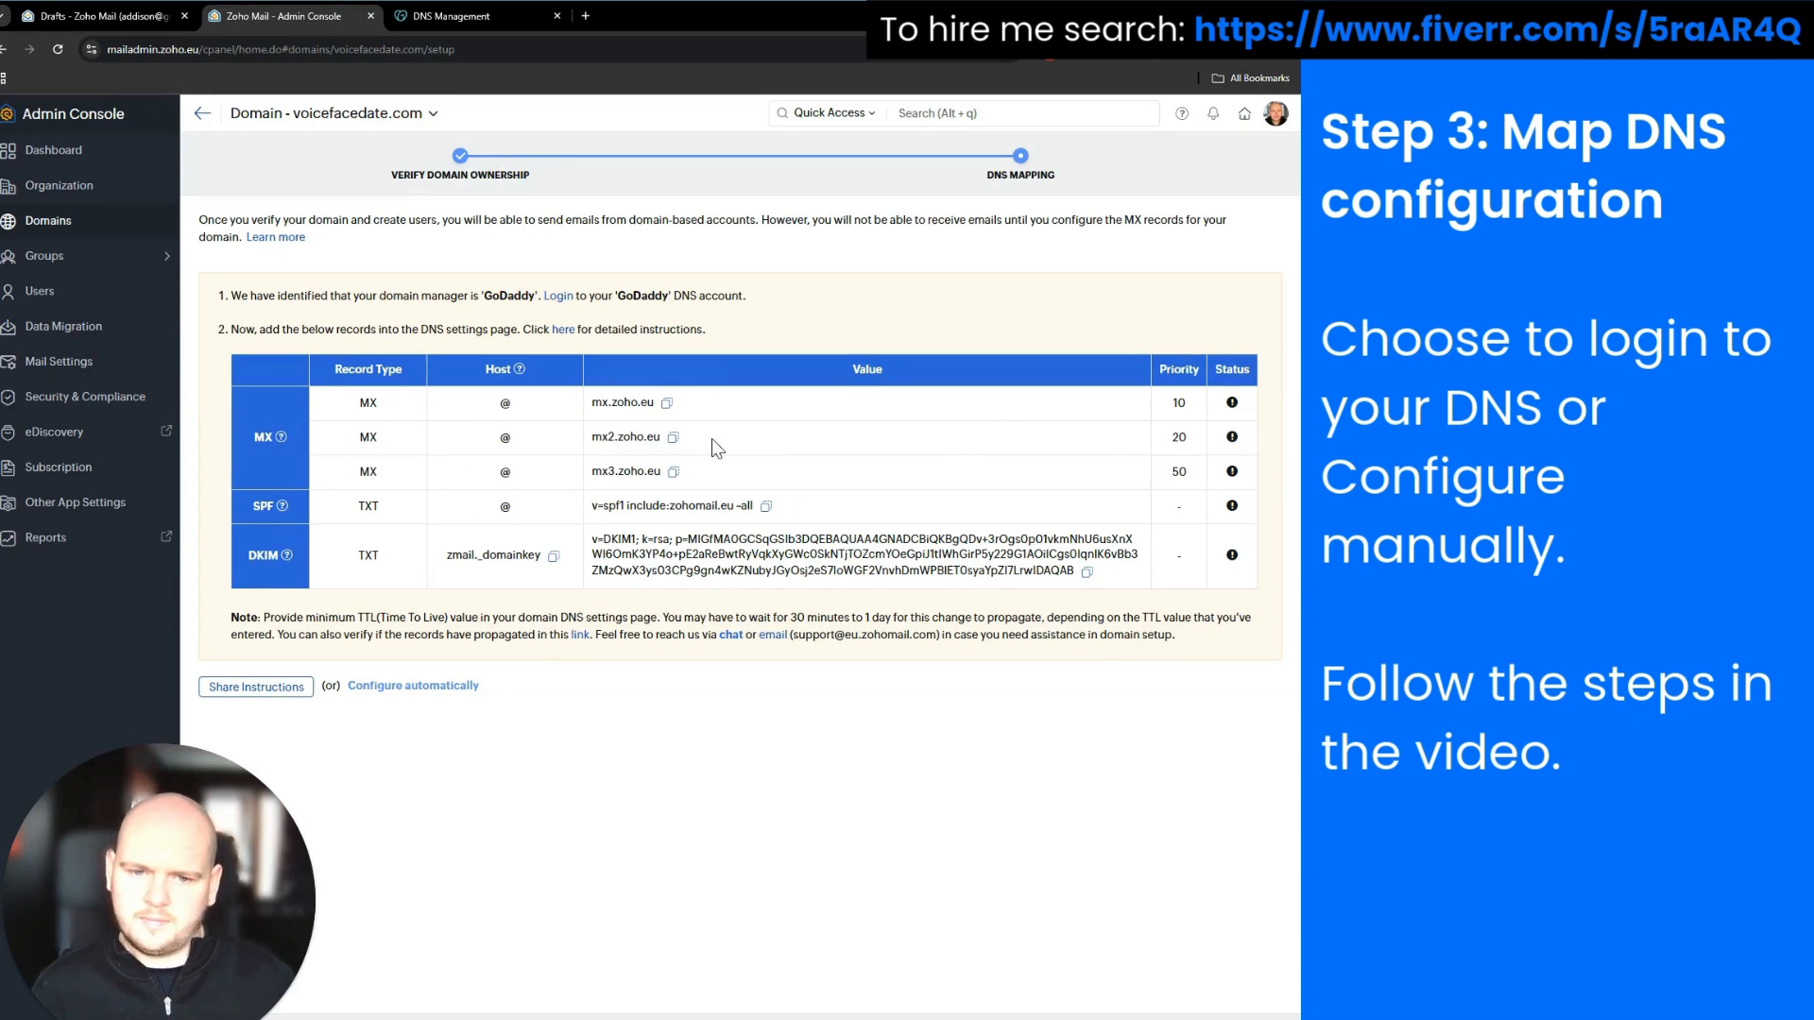
left_click(672, 437)
left_click(450, 24)
left_click(831, 511)
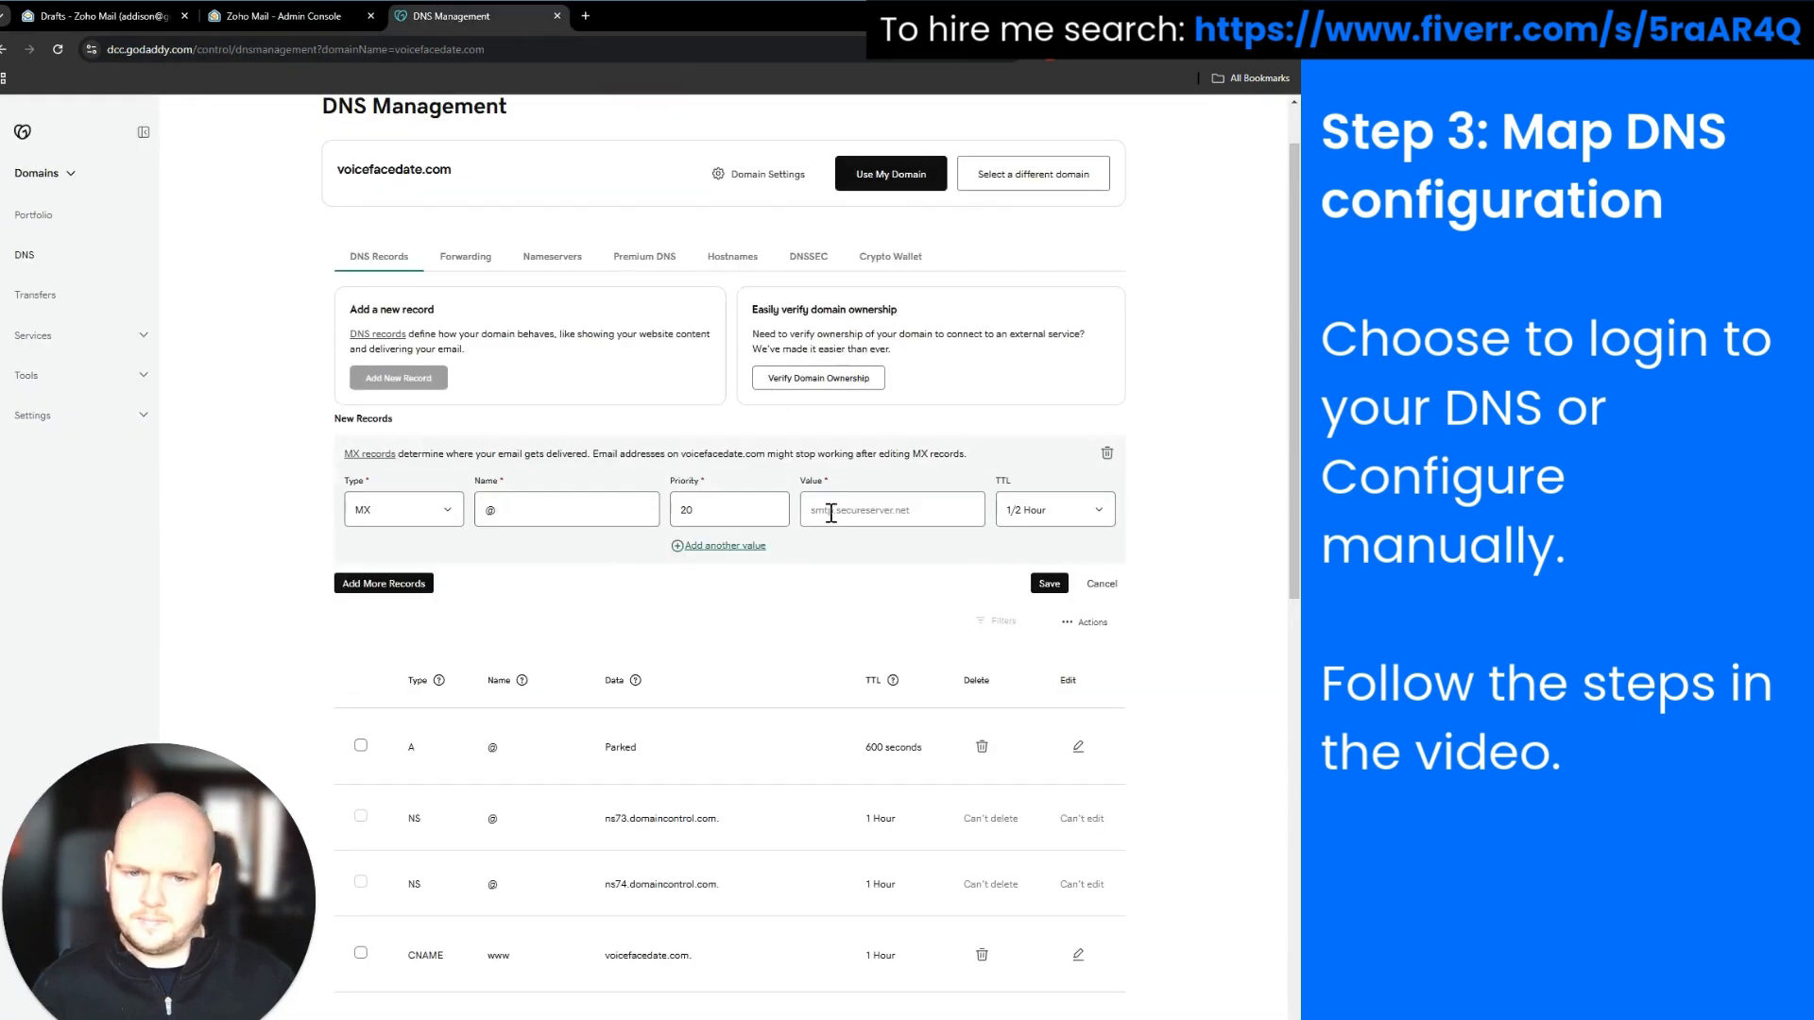
key("ctrl+v")
left_click(1049, 584)
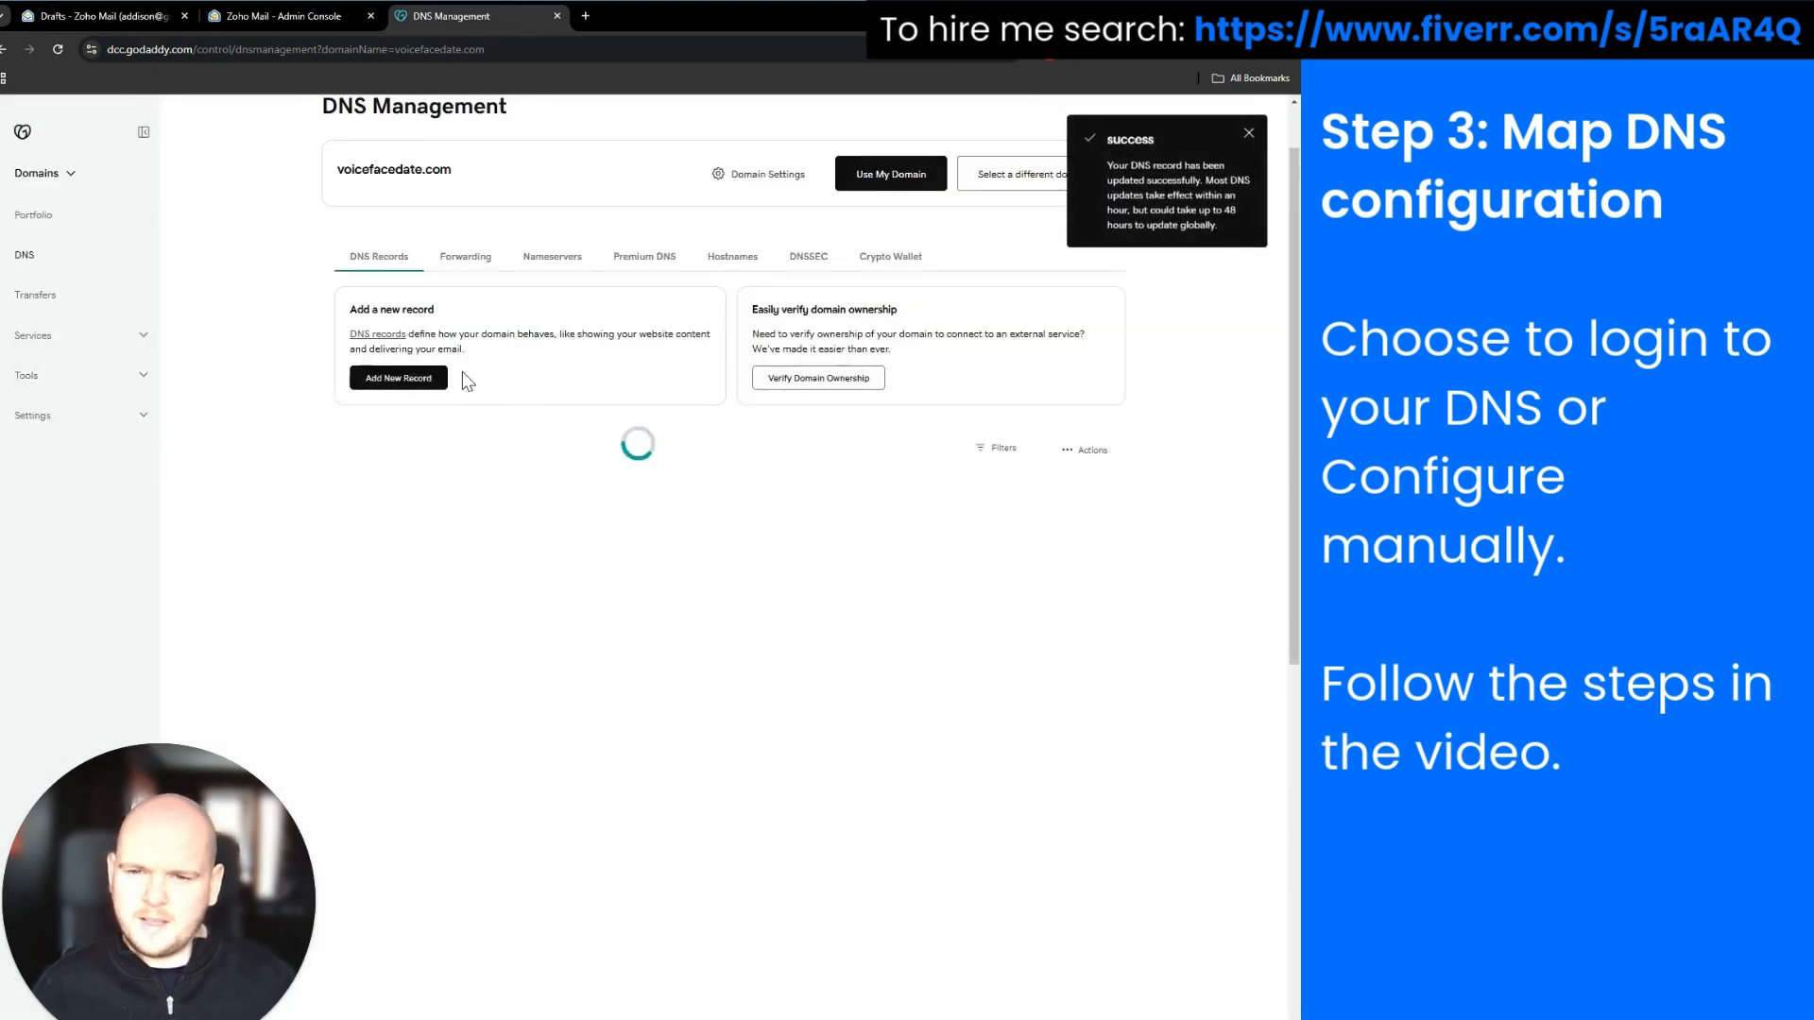
Add a third MX record on @ pointing to mx3.zoho.eu with priority 50
left_click(398, 376)
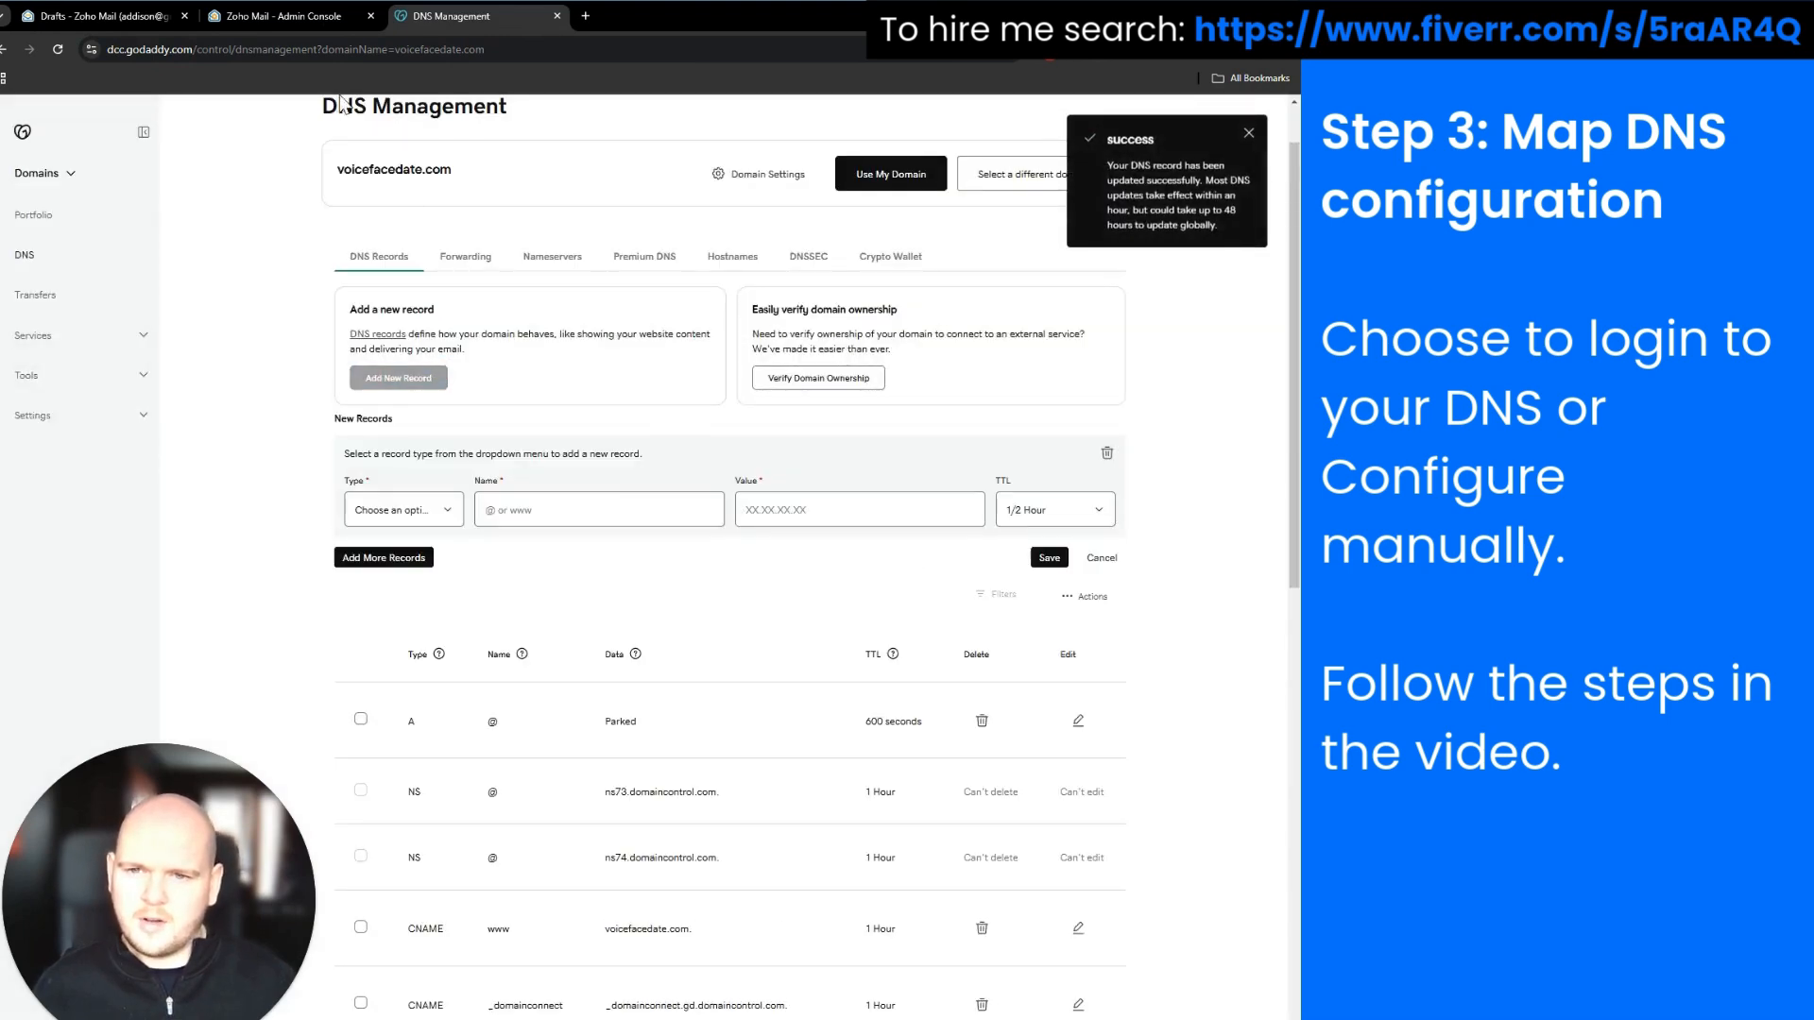
left_click(283, 16)
left_click(452, 16)
left_click(404, 509)
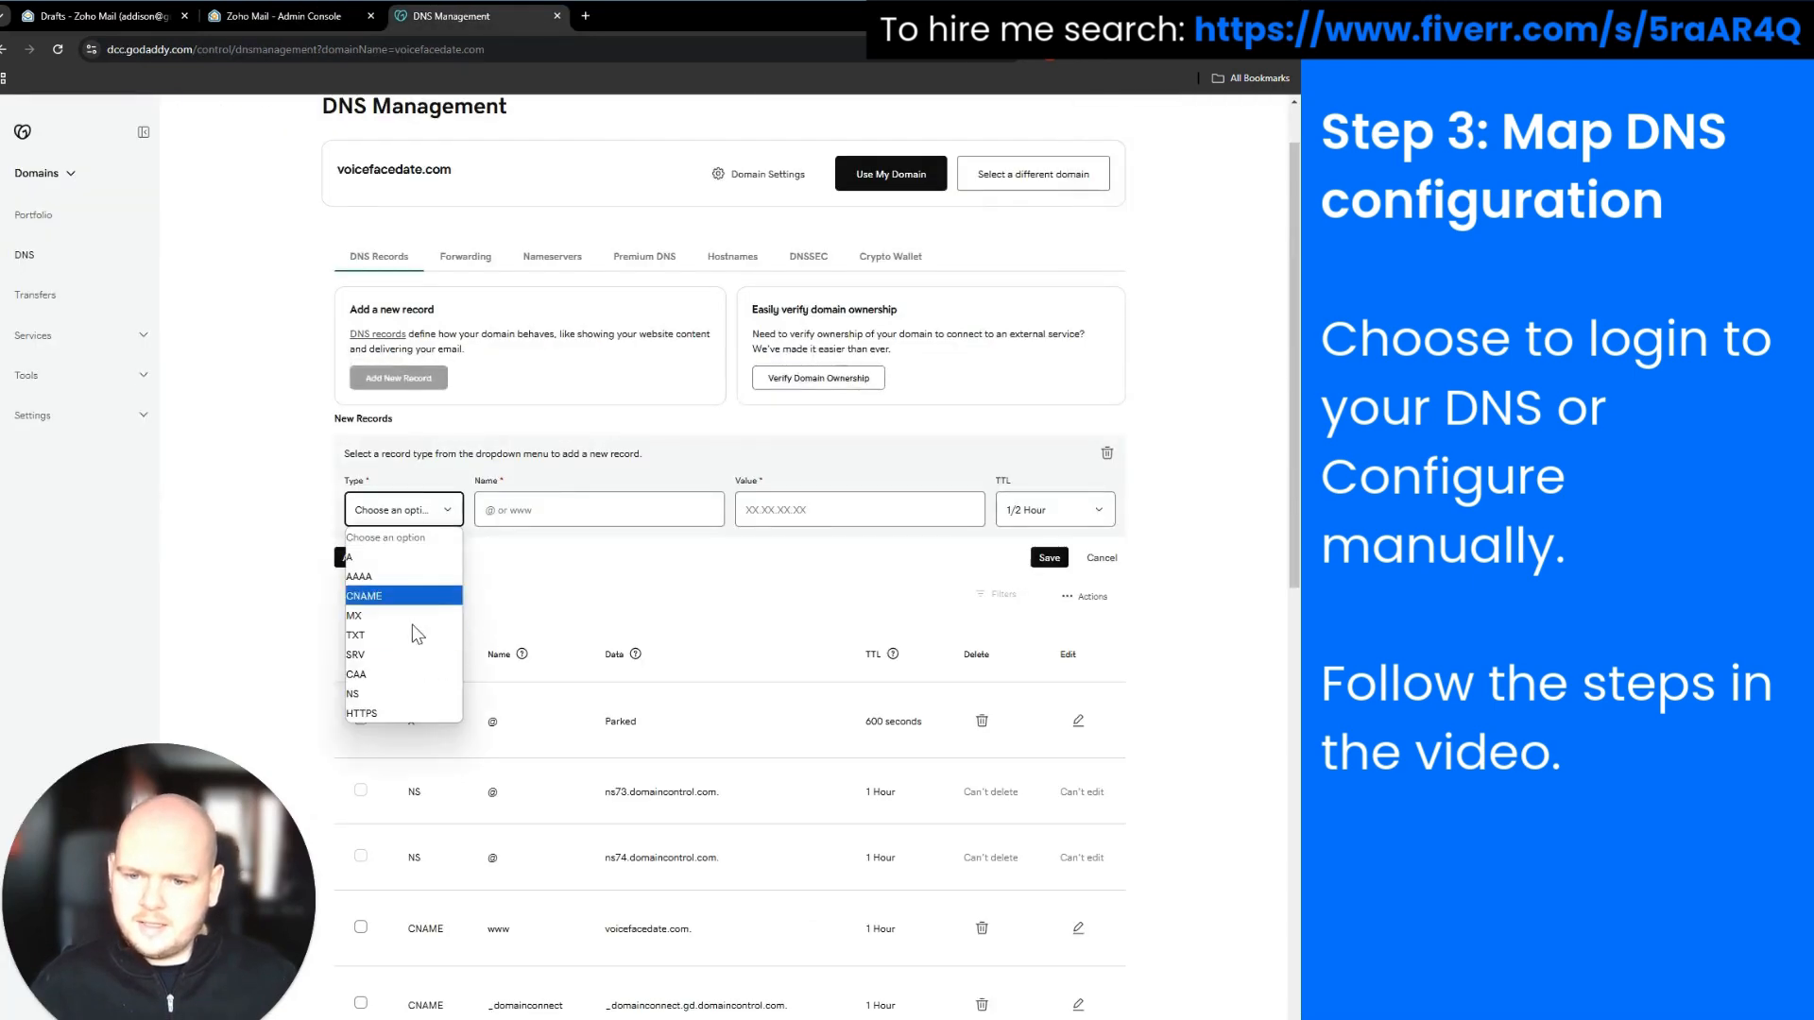
left_click(388, 628)
left_click(499, 509)
type("@")
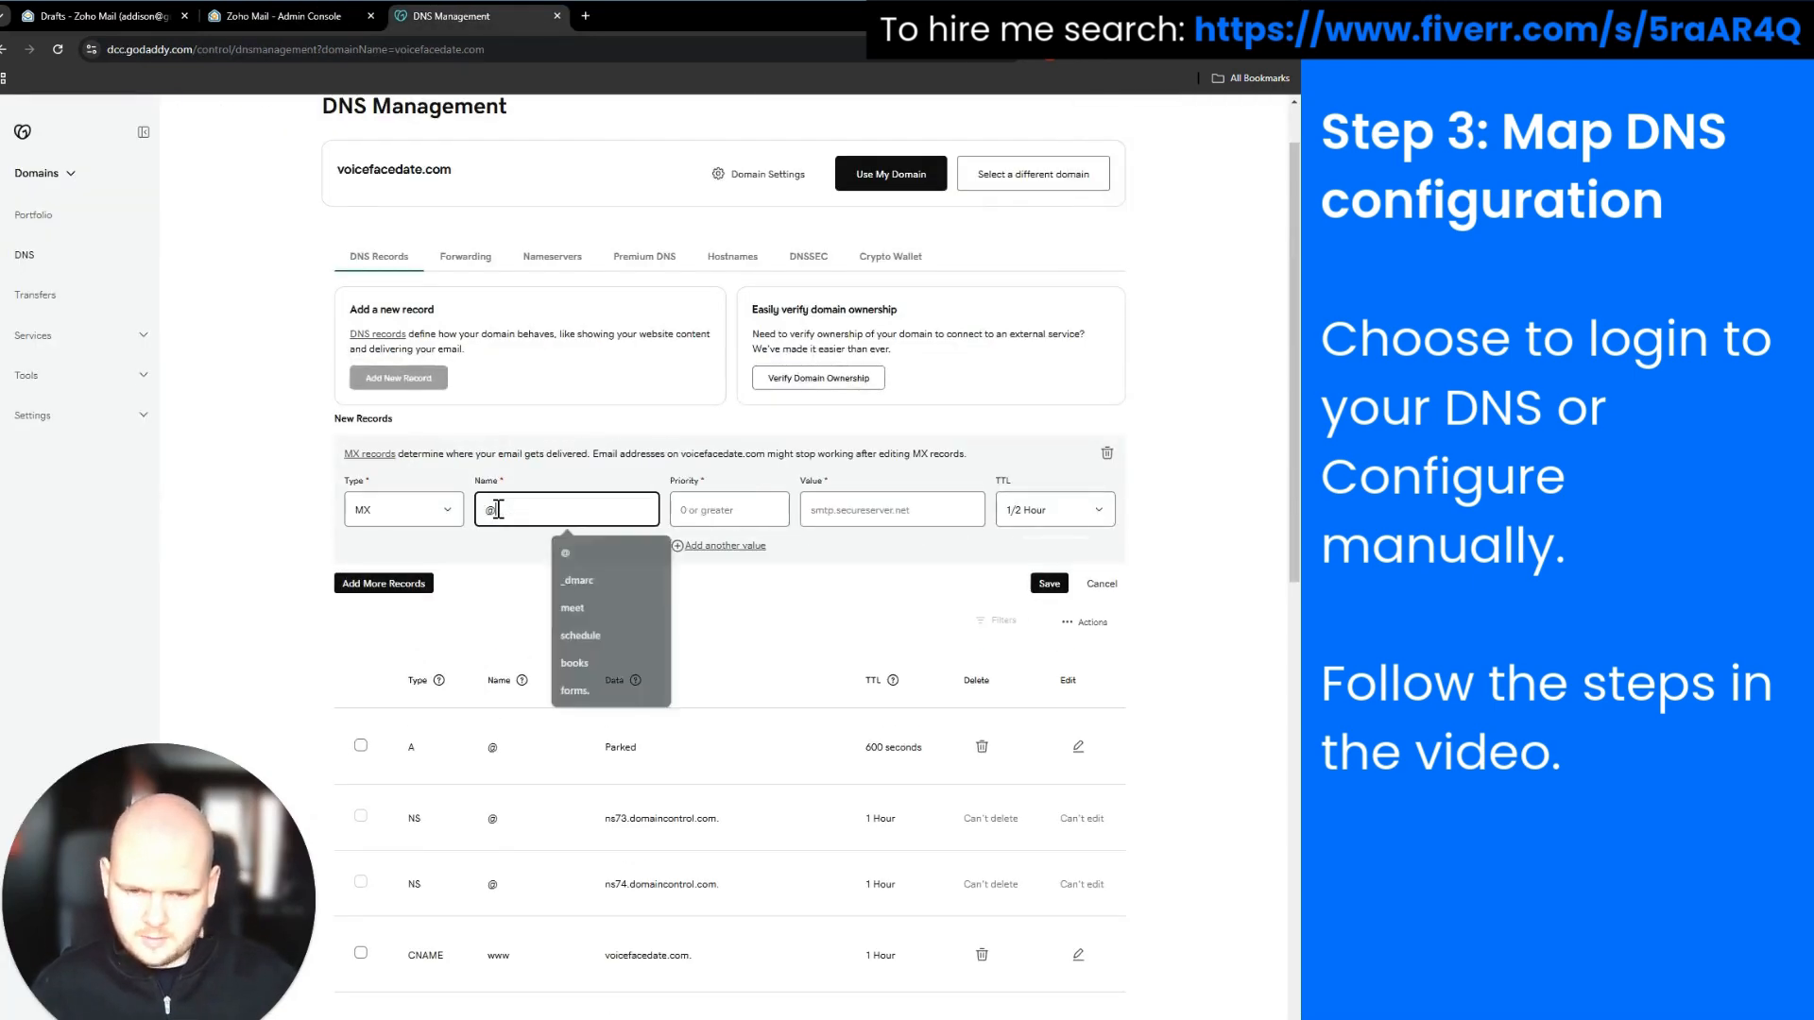
left_click(745, 506)
type("50")
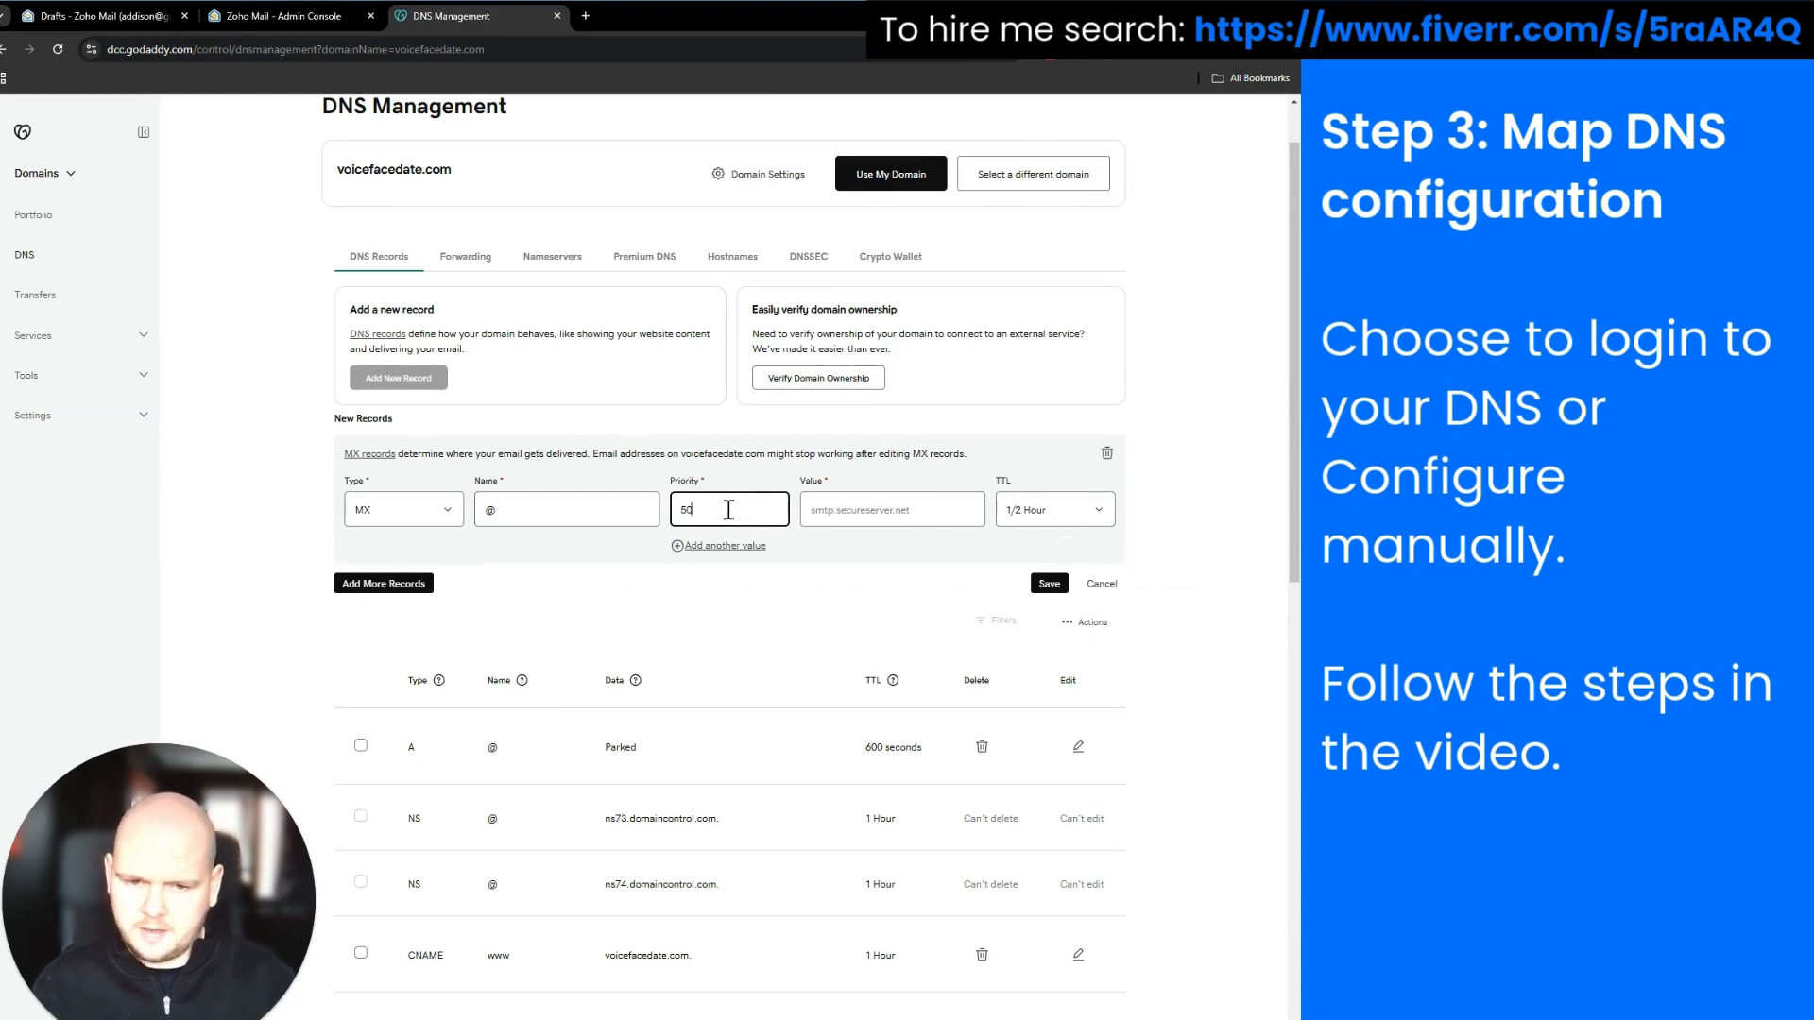
left_click(284, 16)
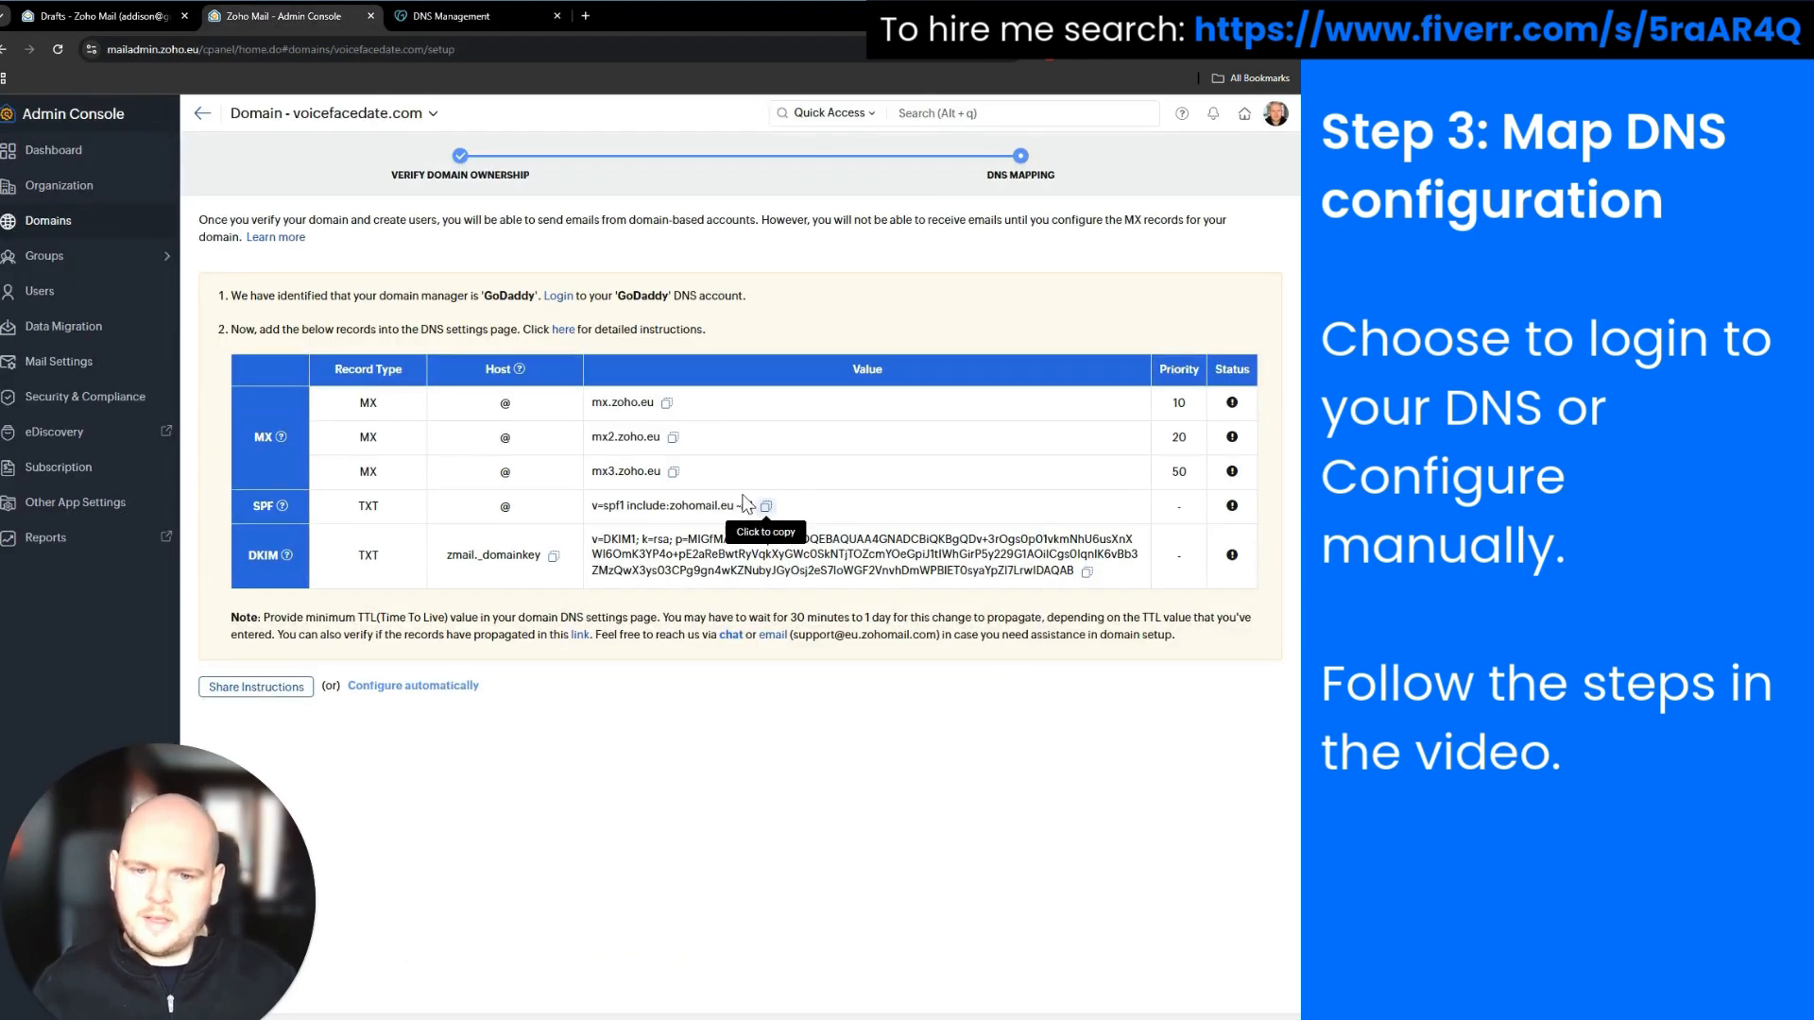
left_click(674, 472)
left_click(454, 16)
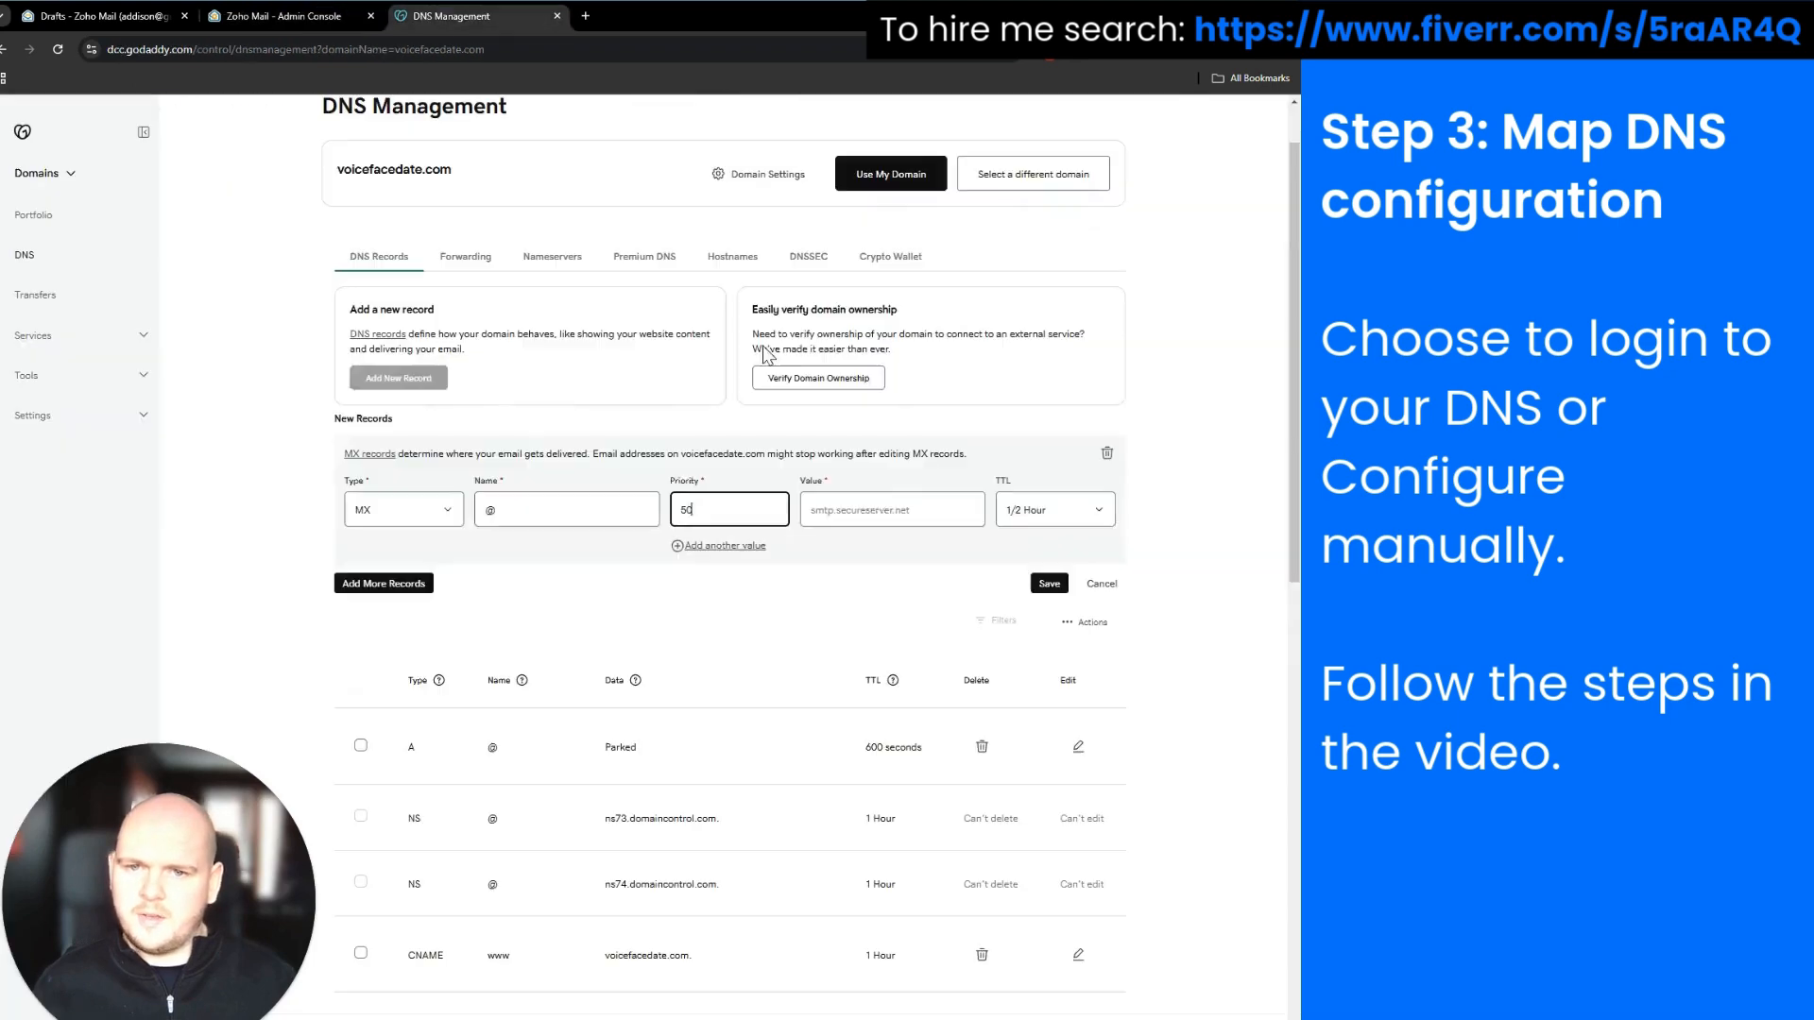
left_click(879, 505)
key("ctrl+v")
left_click(1050, 583)
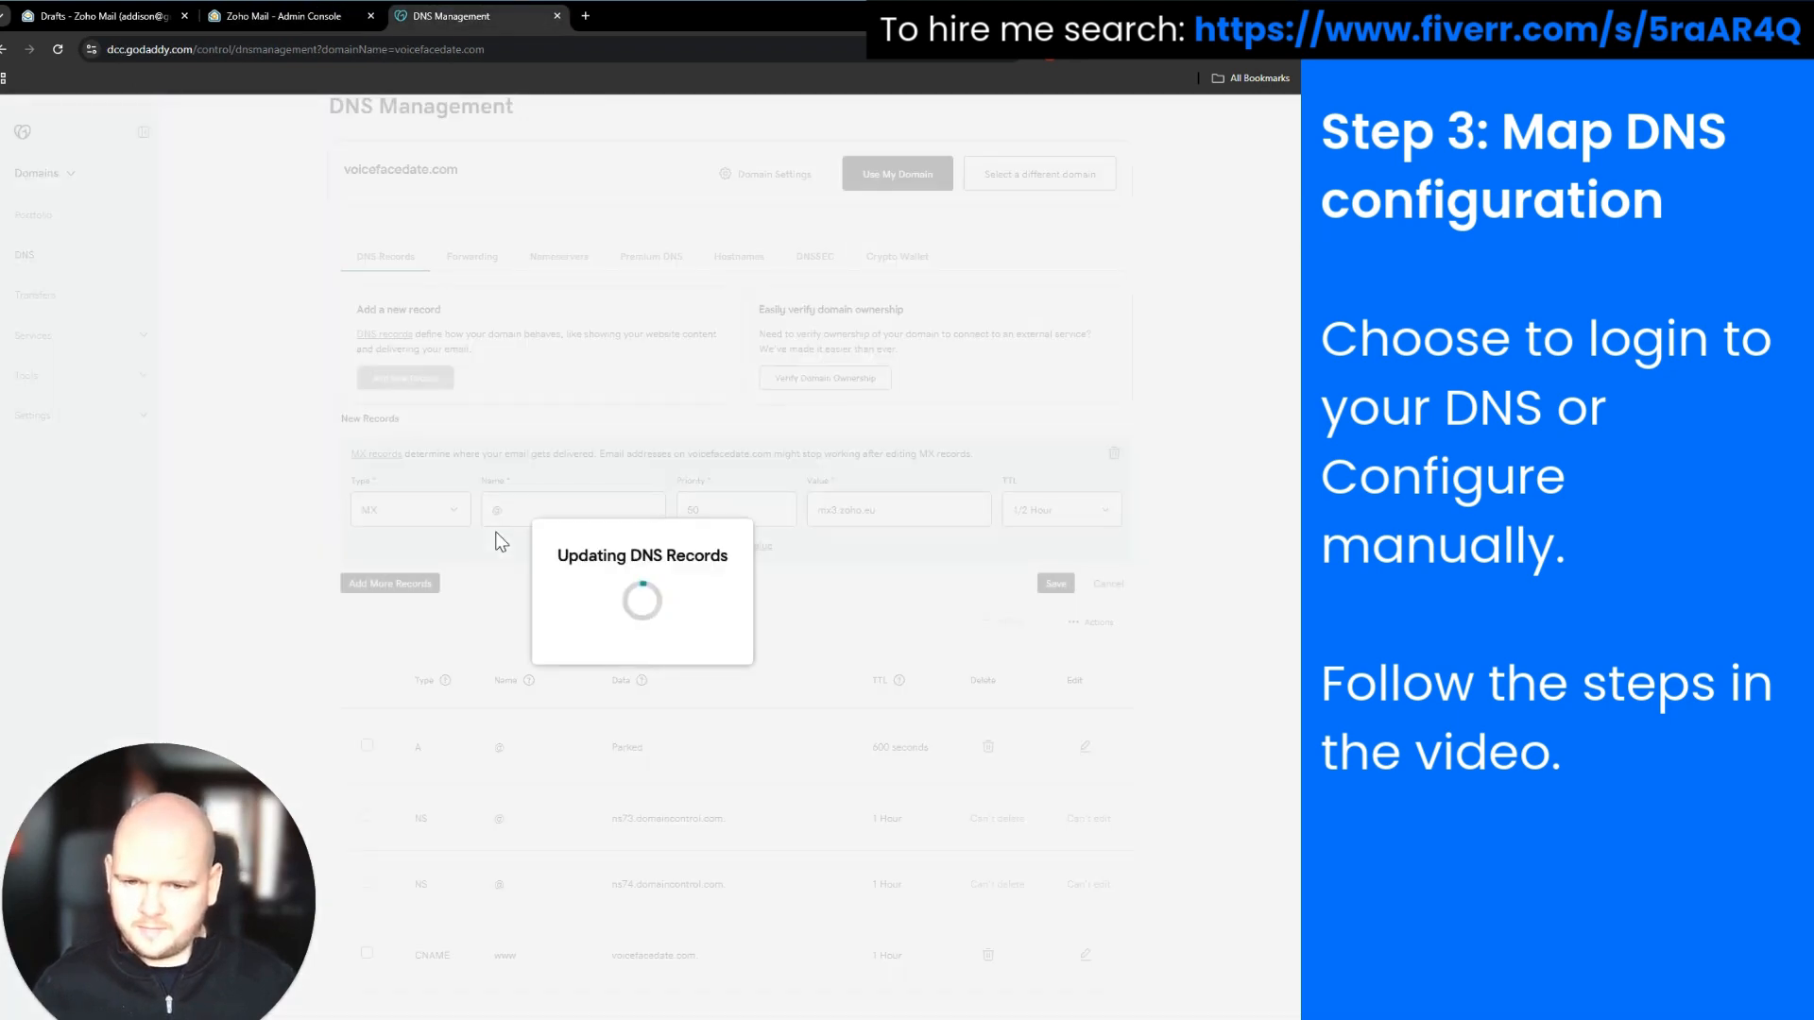
Check the three MX entries and the SPF TXT entry in Zoho's DNS mapping table
left_click(284, 16)
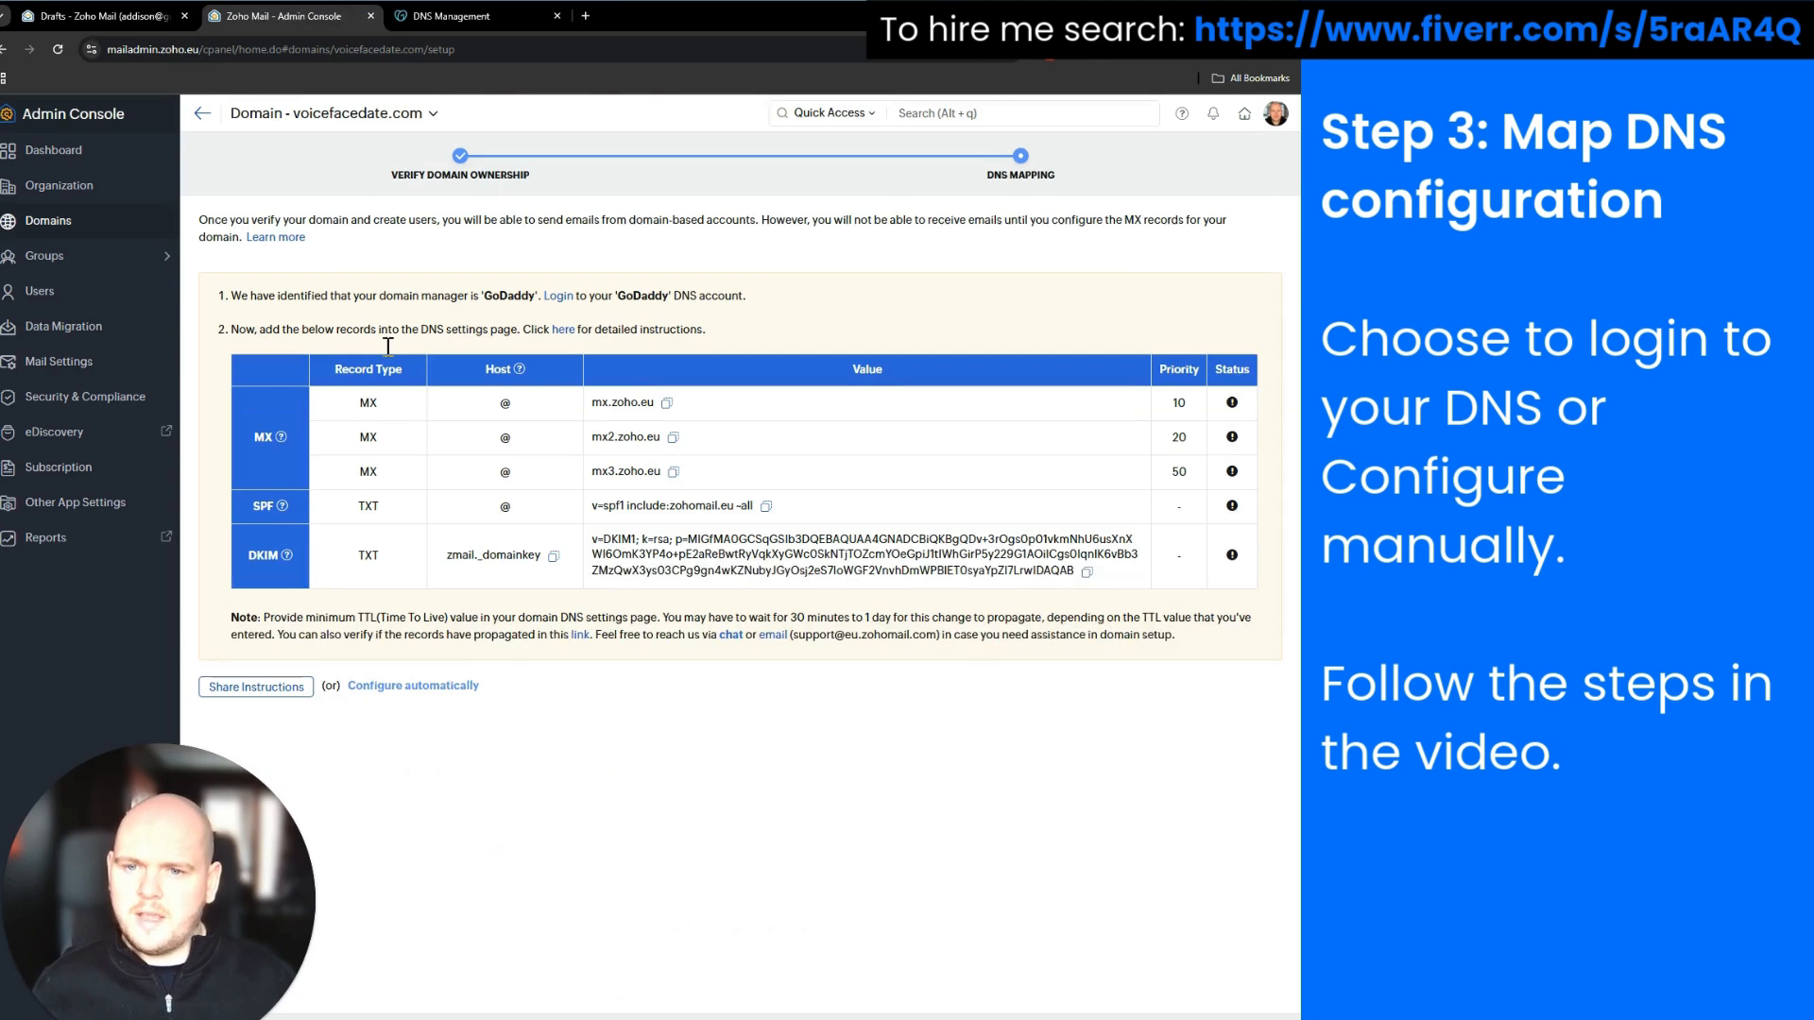
left_click_drag(380, 406, 1212, 477)
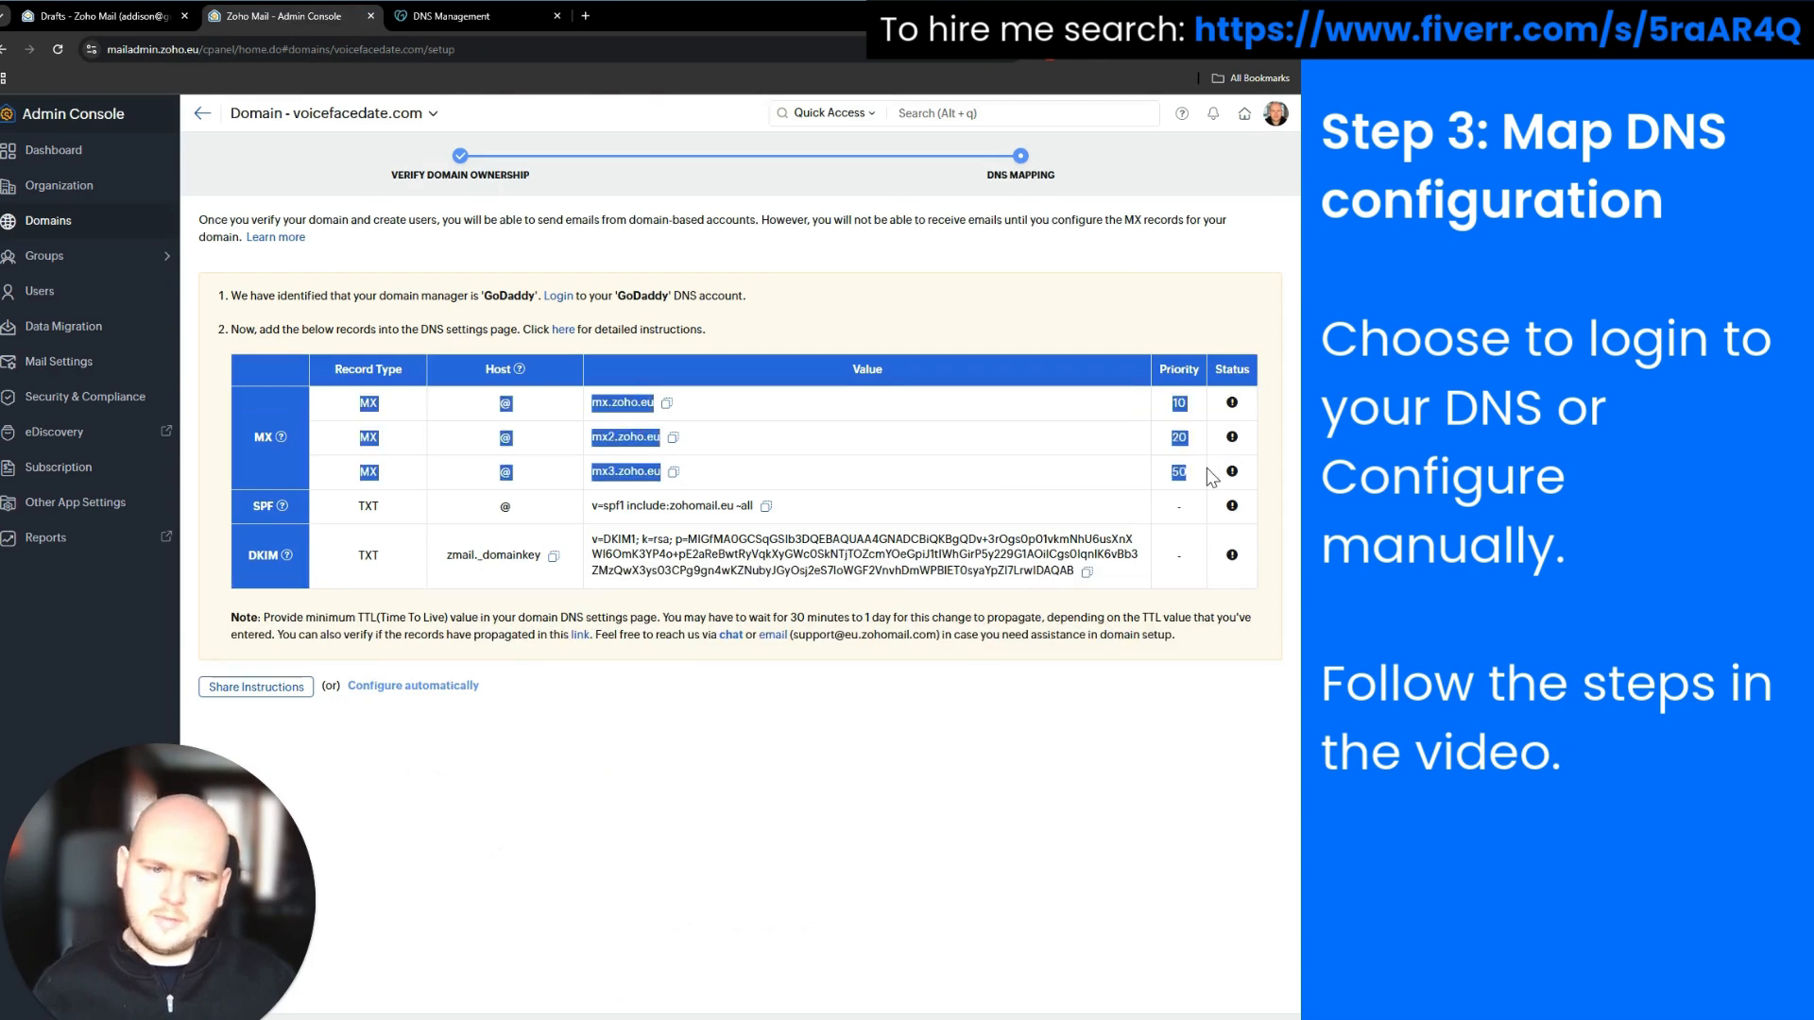
left_click(433, 762)
left_click_drag(346, 506, 823, 513)
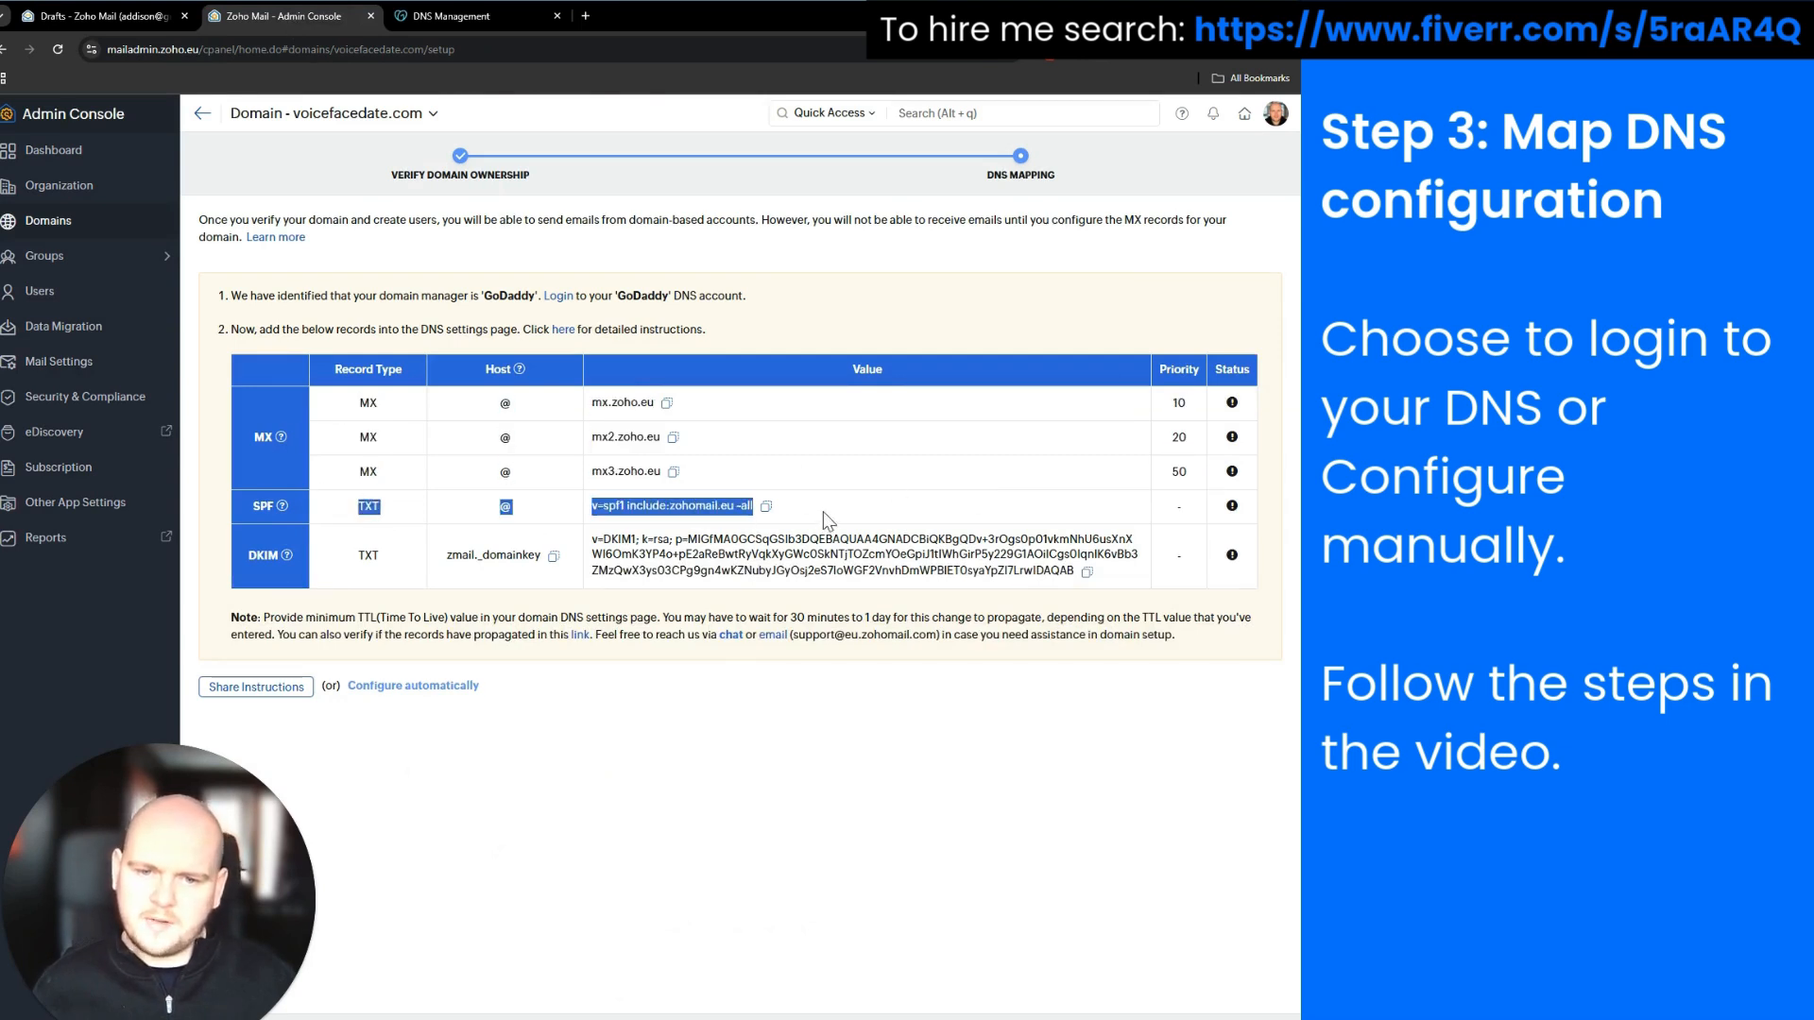
left_click(622, 751)
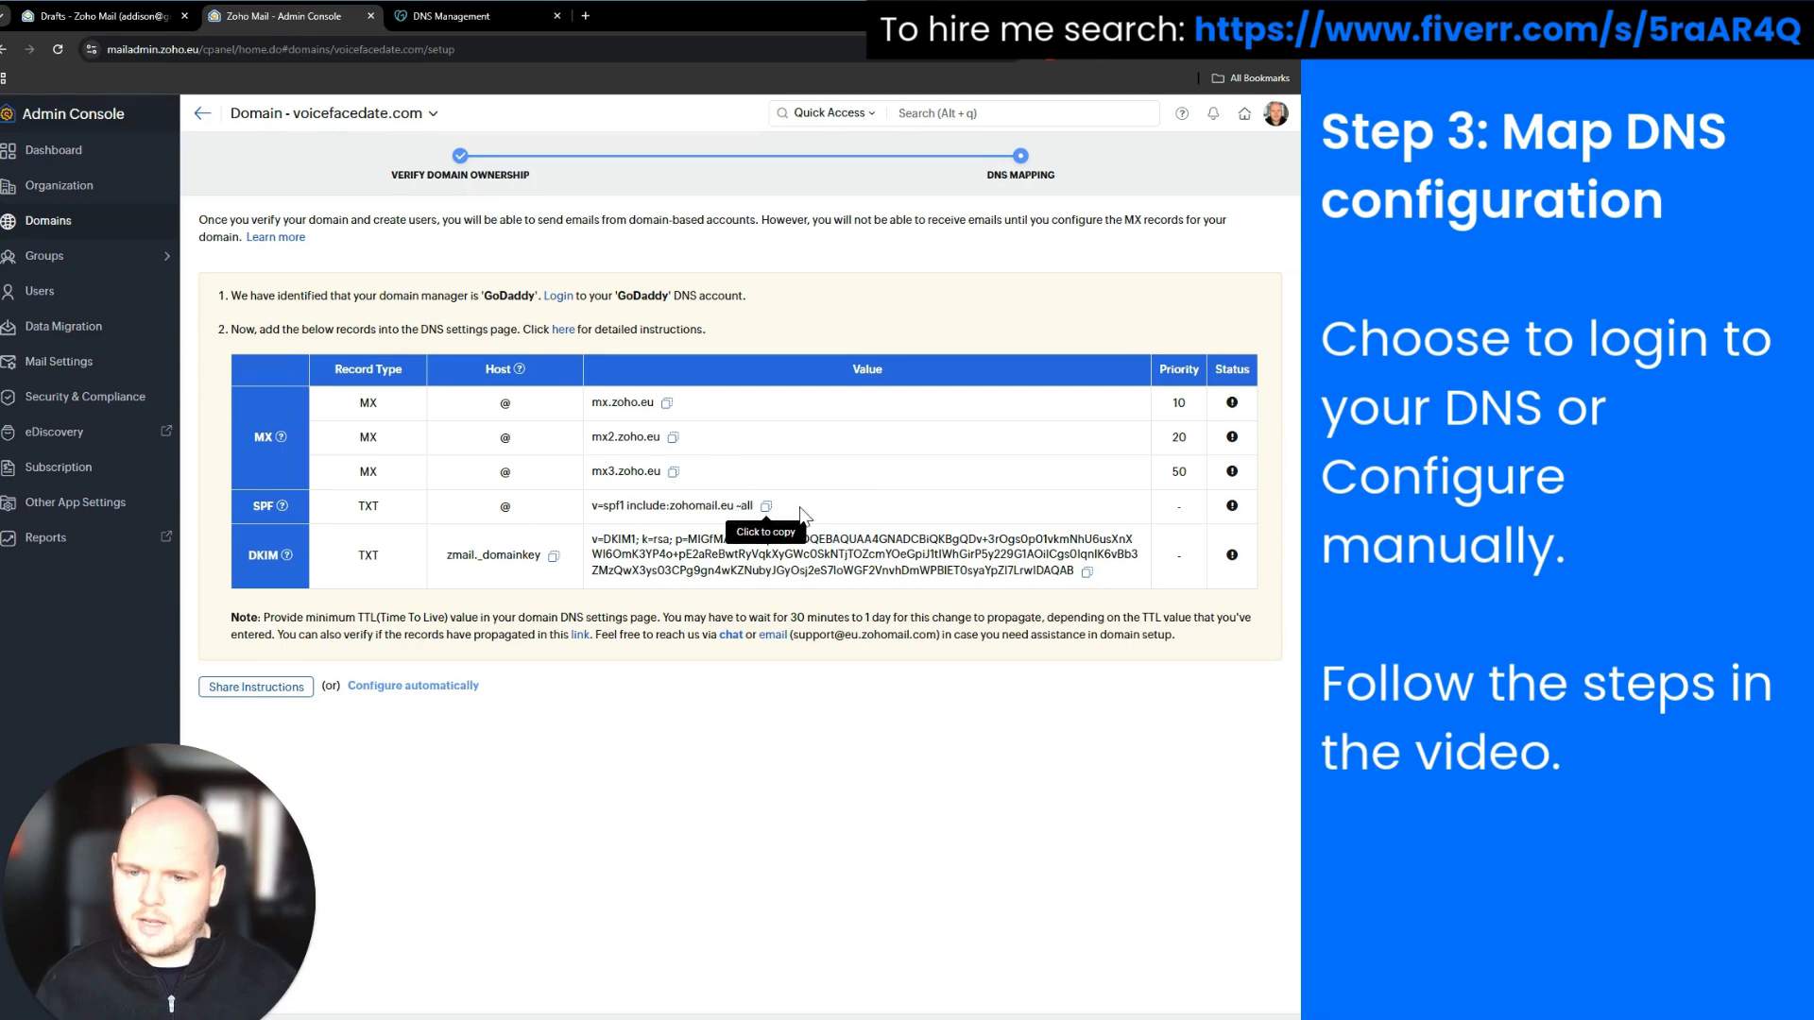
Start a new TXT record in GoDaddy DNS with the name @
left_click(468, 19)
scroll(648, 417, "down", 2)
left_click(398, 223)
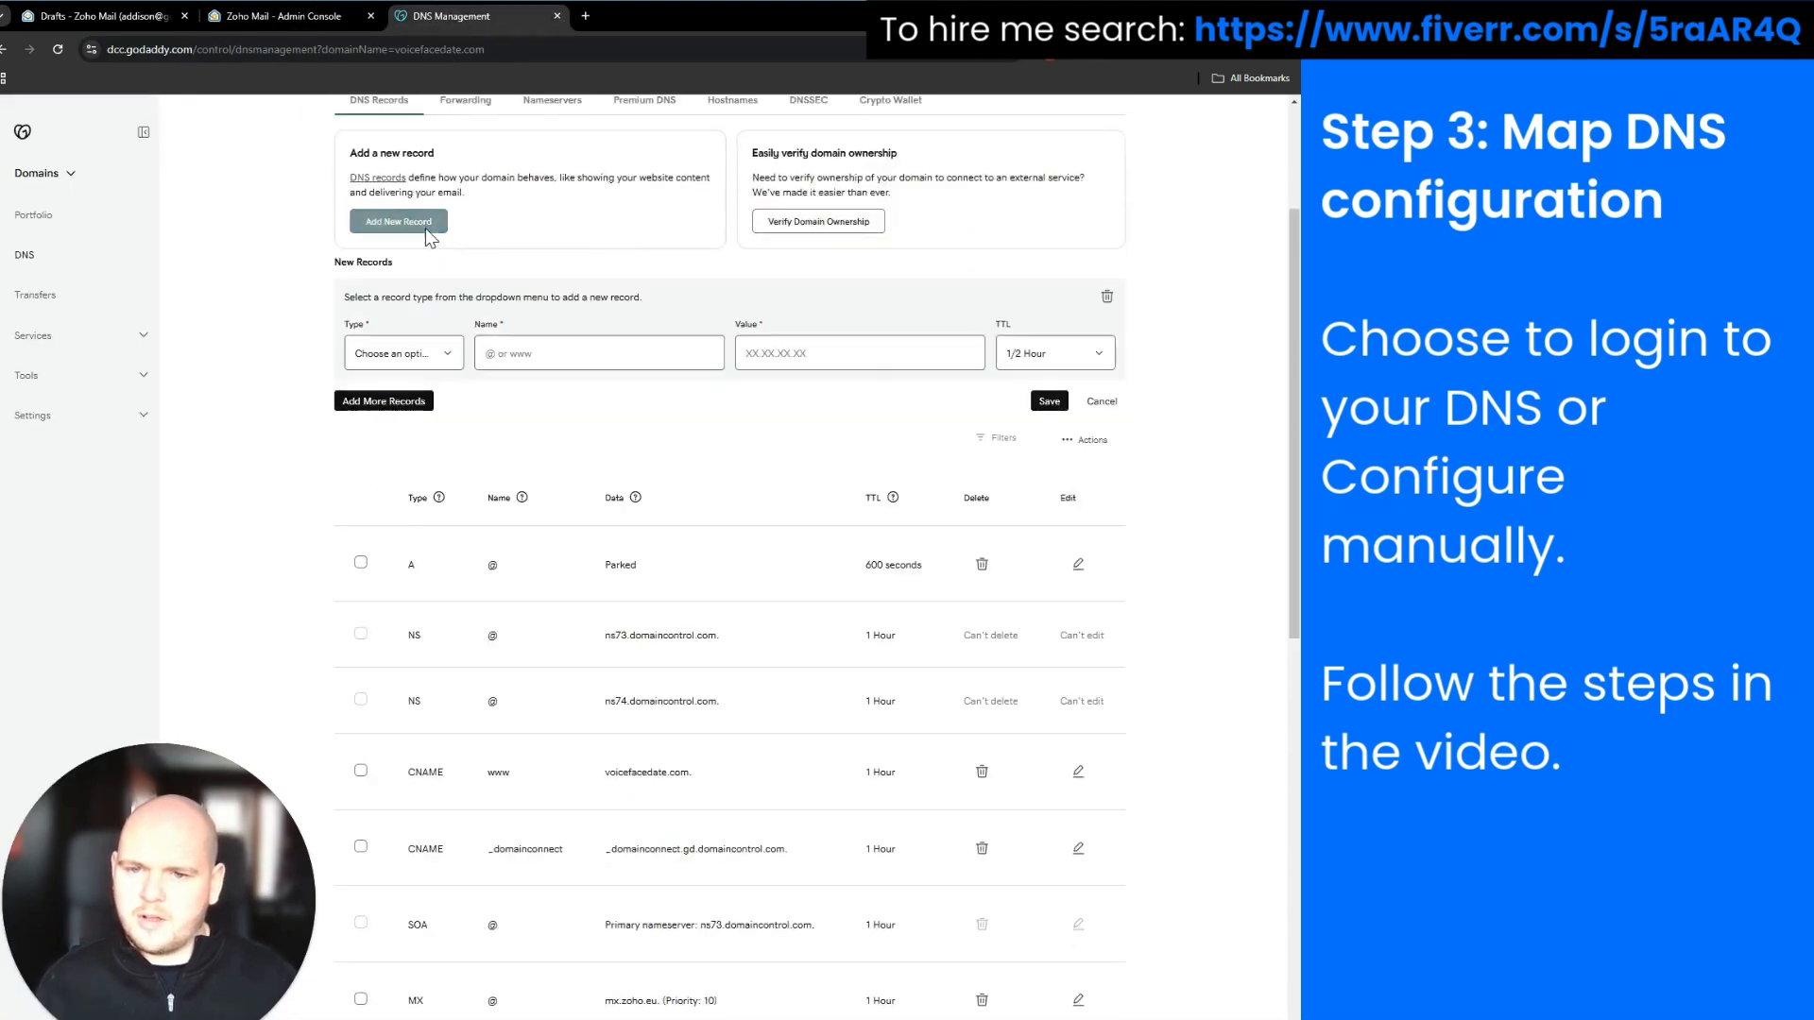
left_click(416, 353)
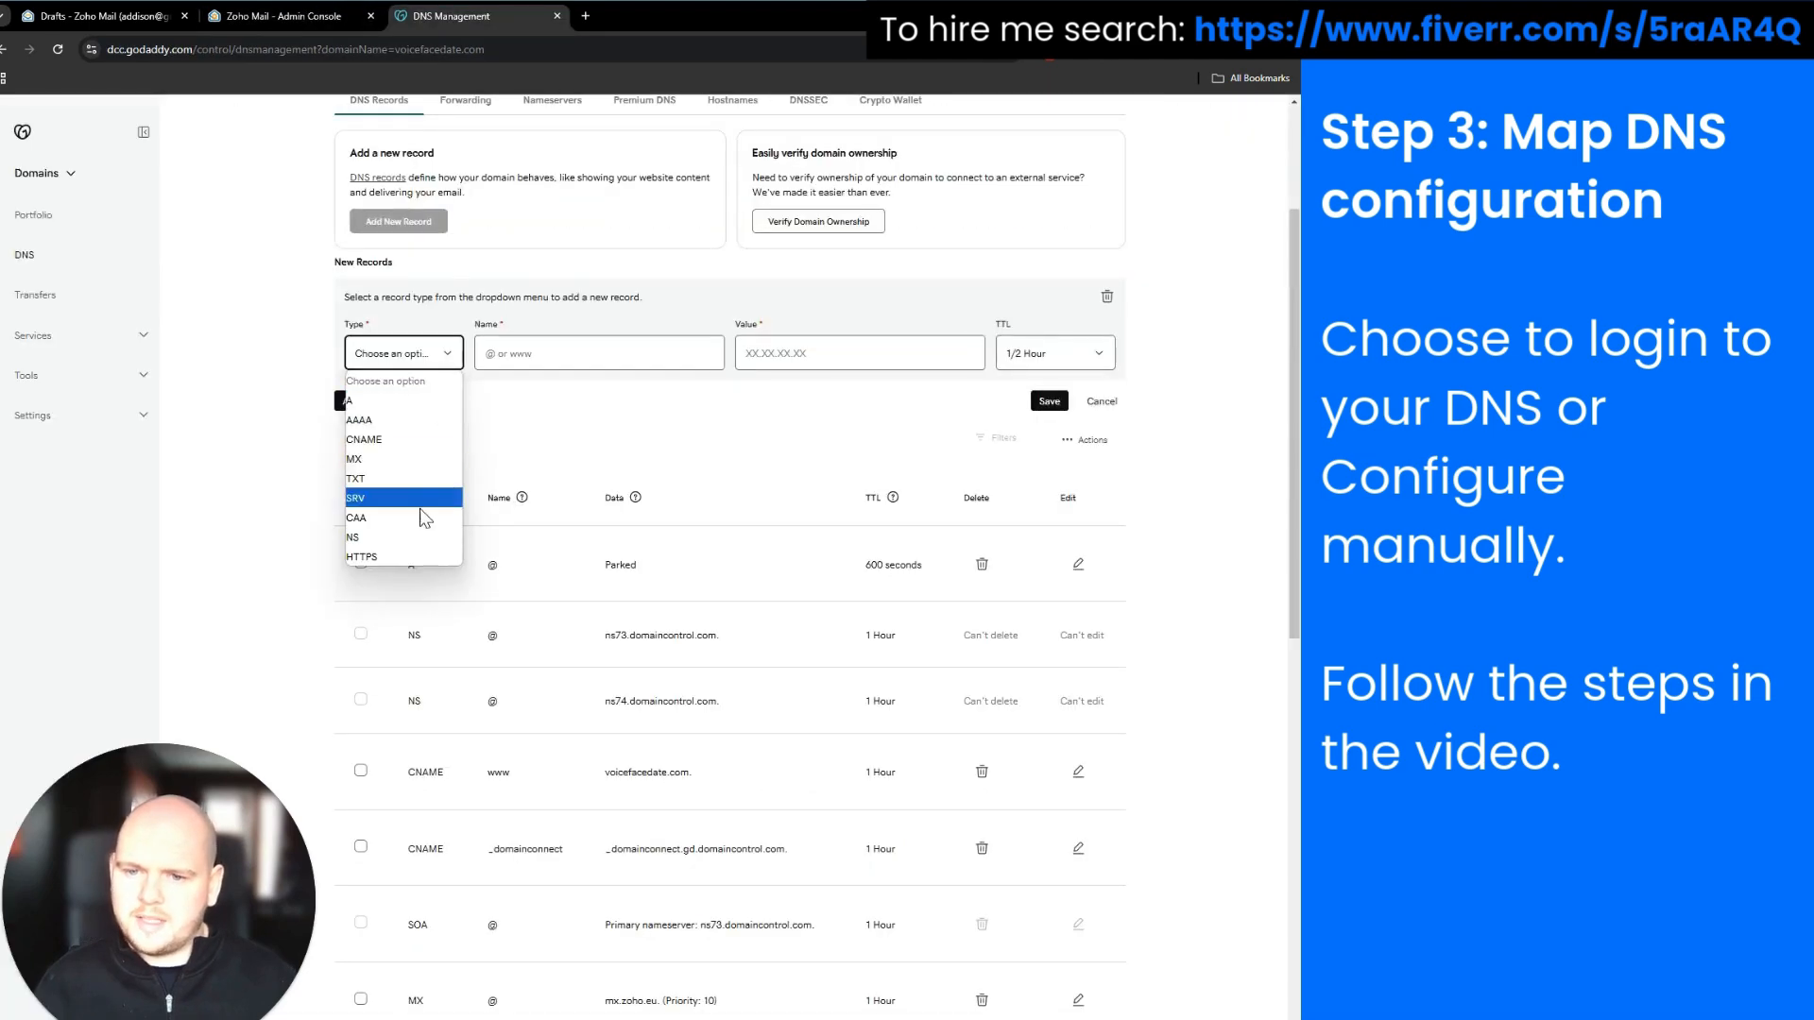
left_click(416, 479)
left_click(314, 23)
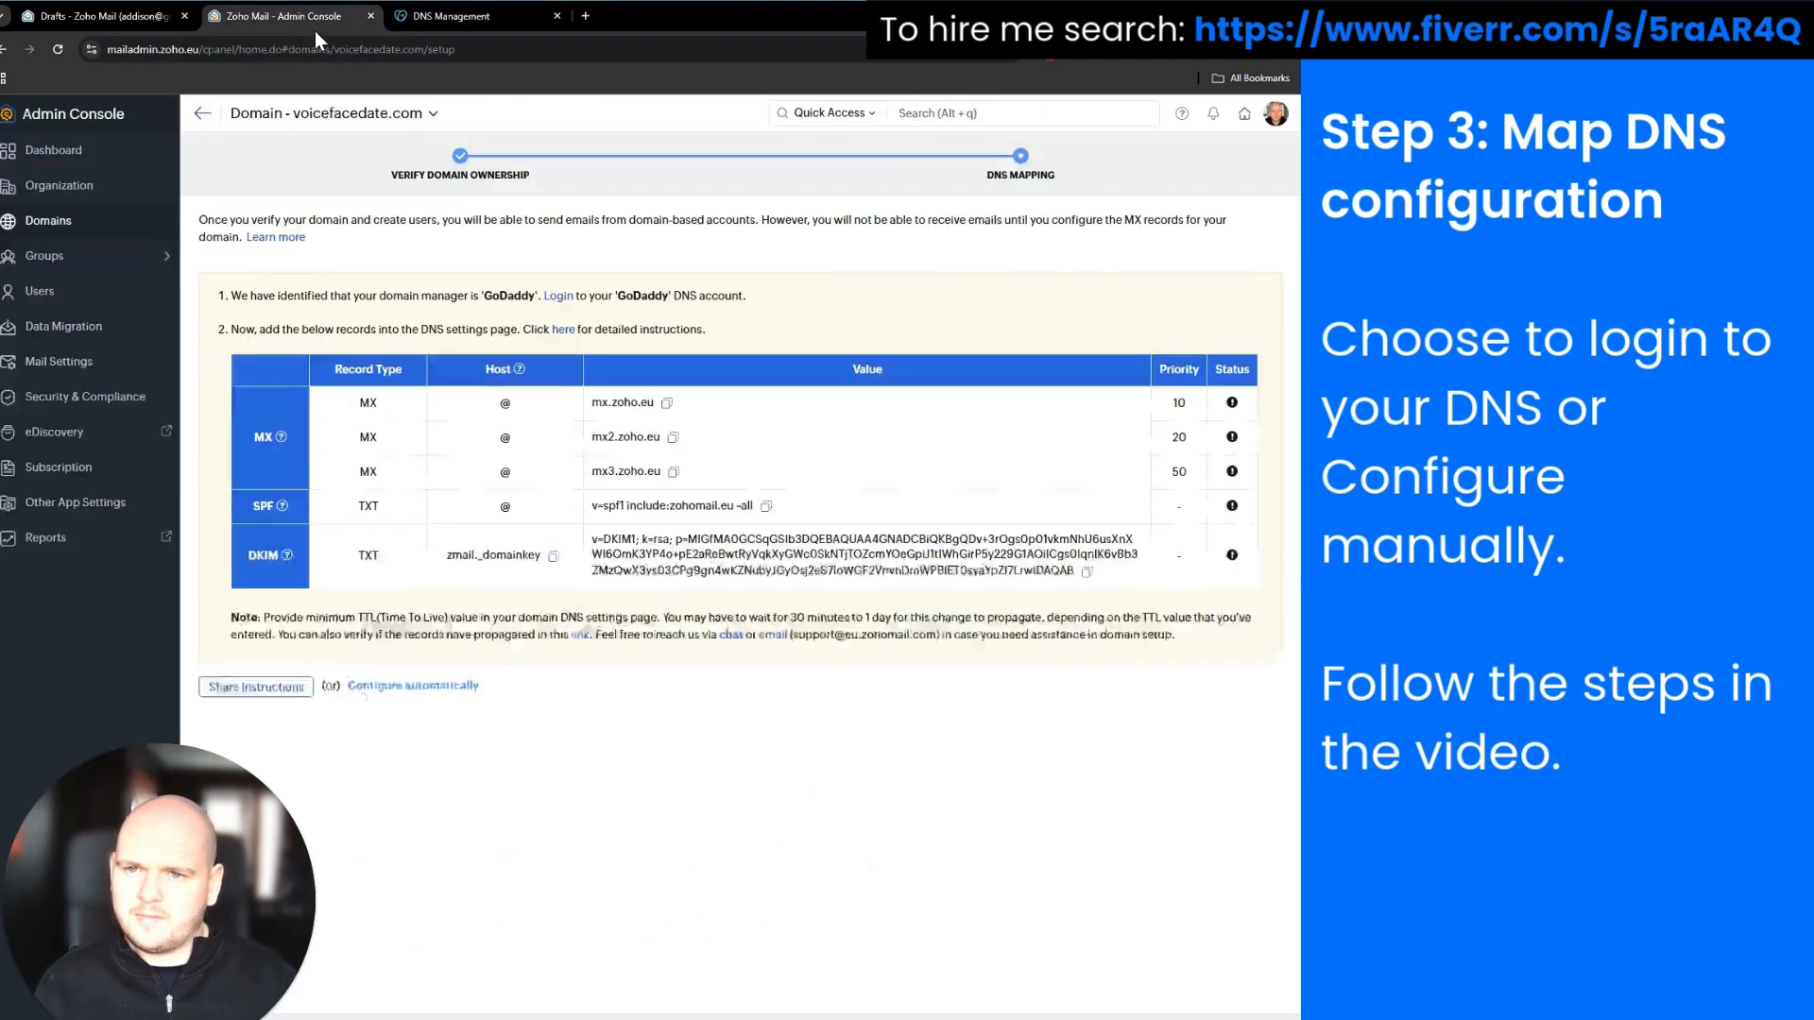
left_click(434, 21)
left_click(559, 356)
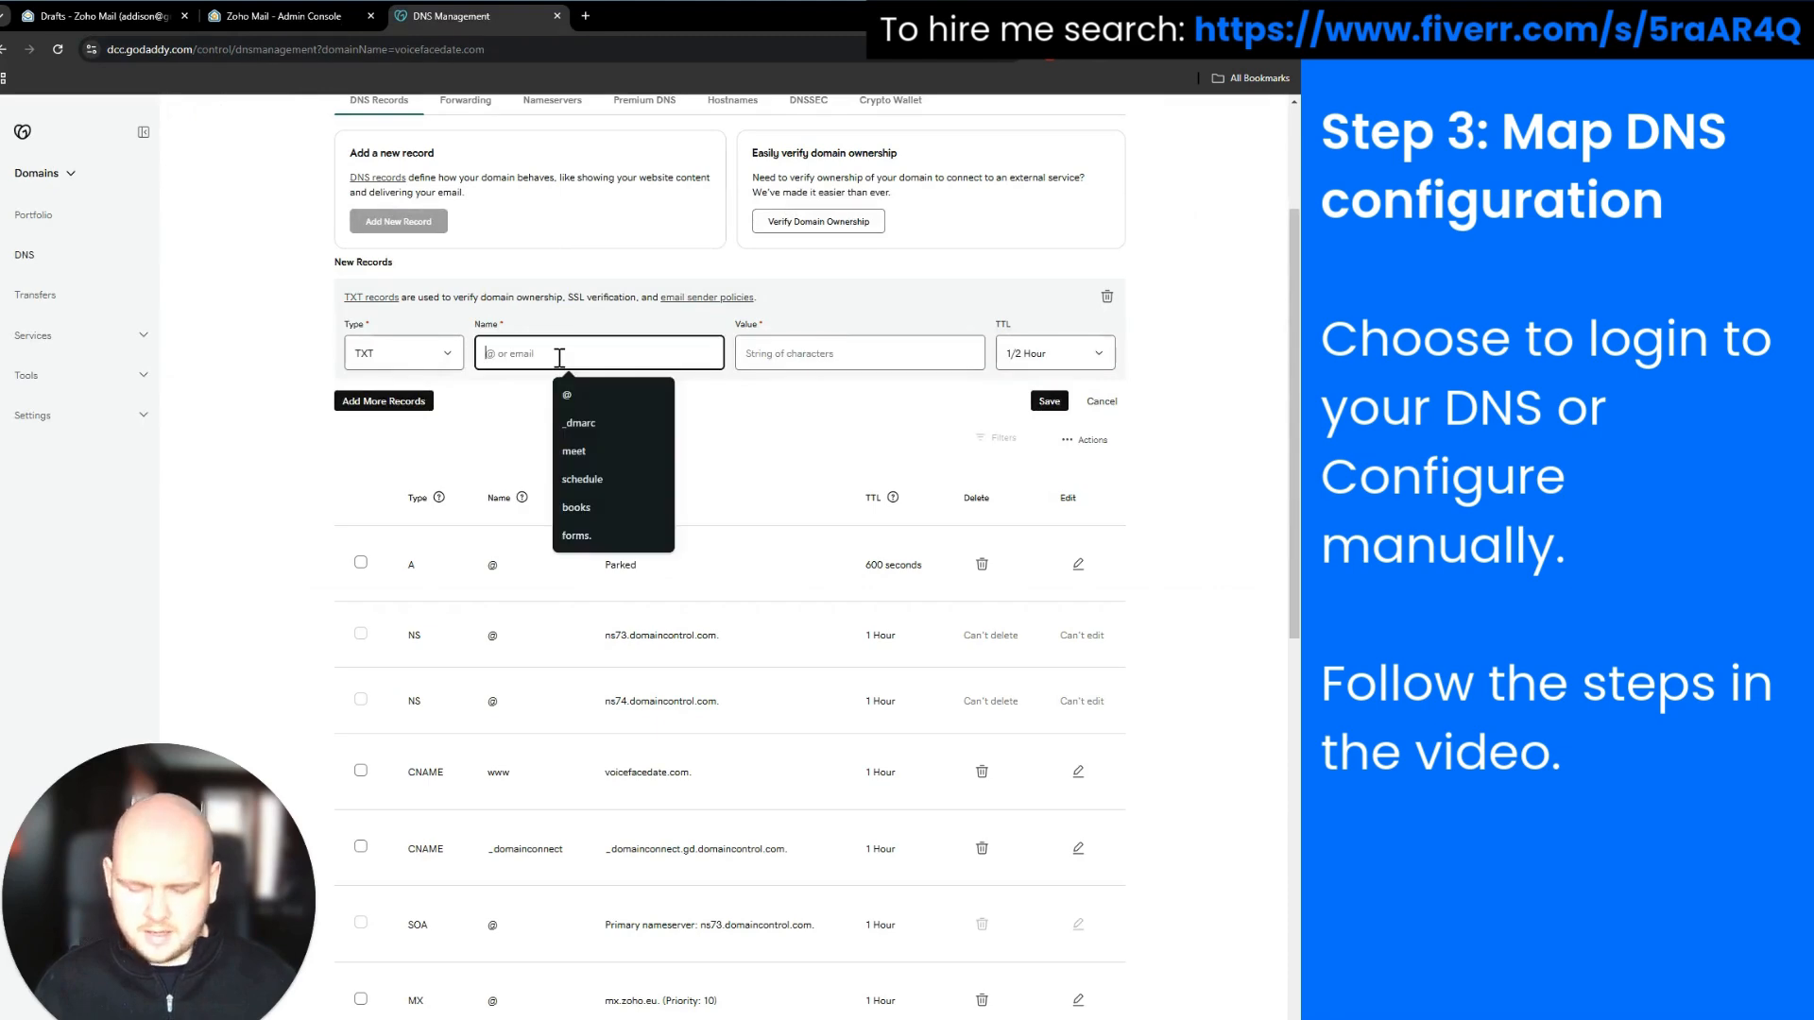
type("@")
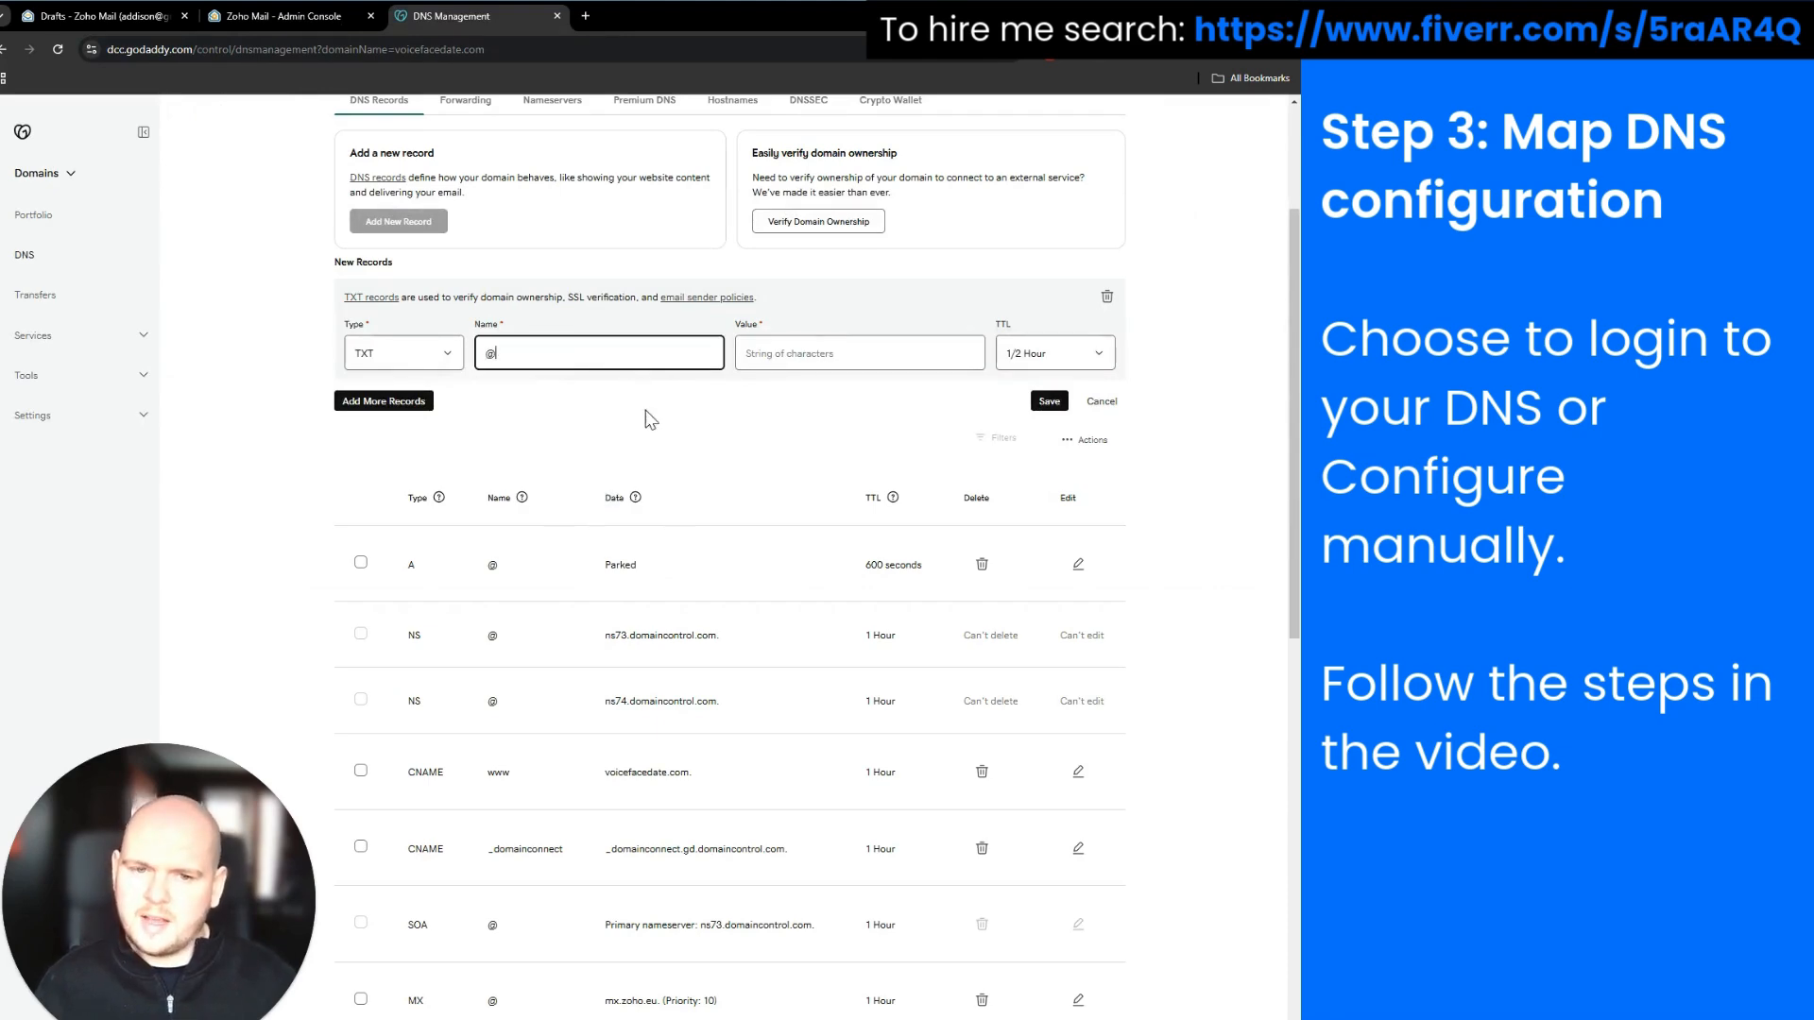
Paste Zoho's SPF value (v=spf1 include:zohomail.eu) into the record's Value and save it
left_click(315, 22)
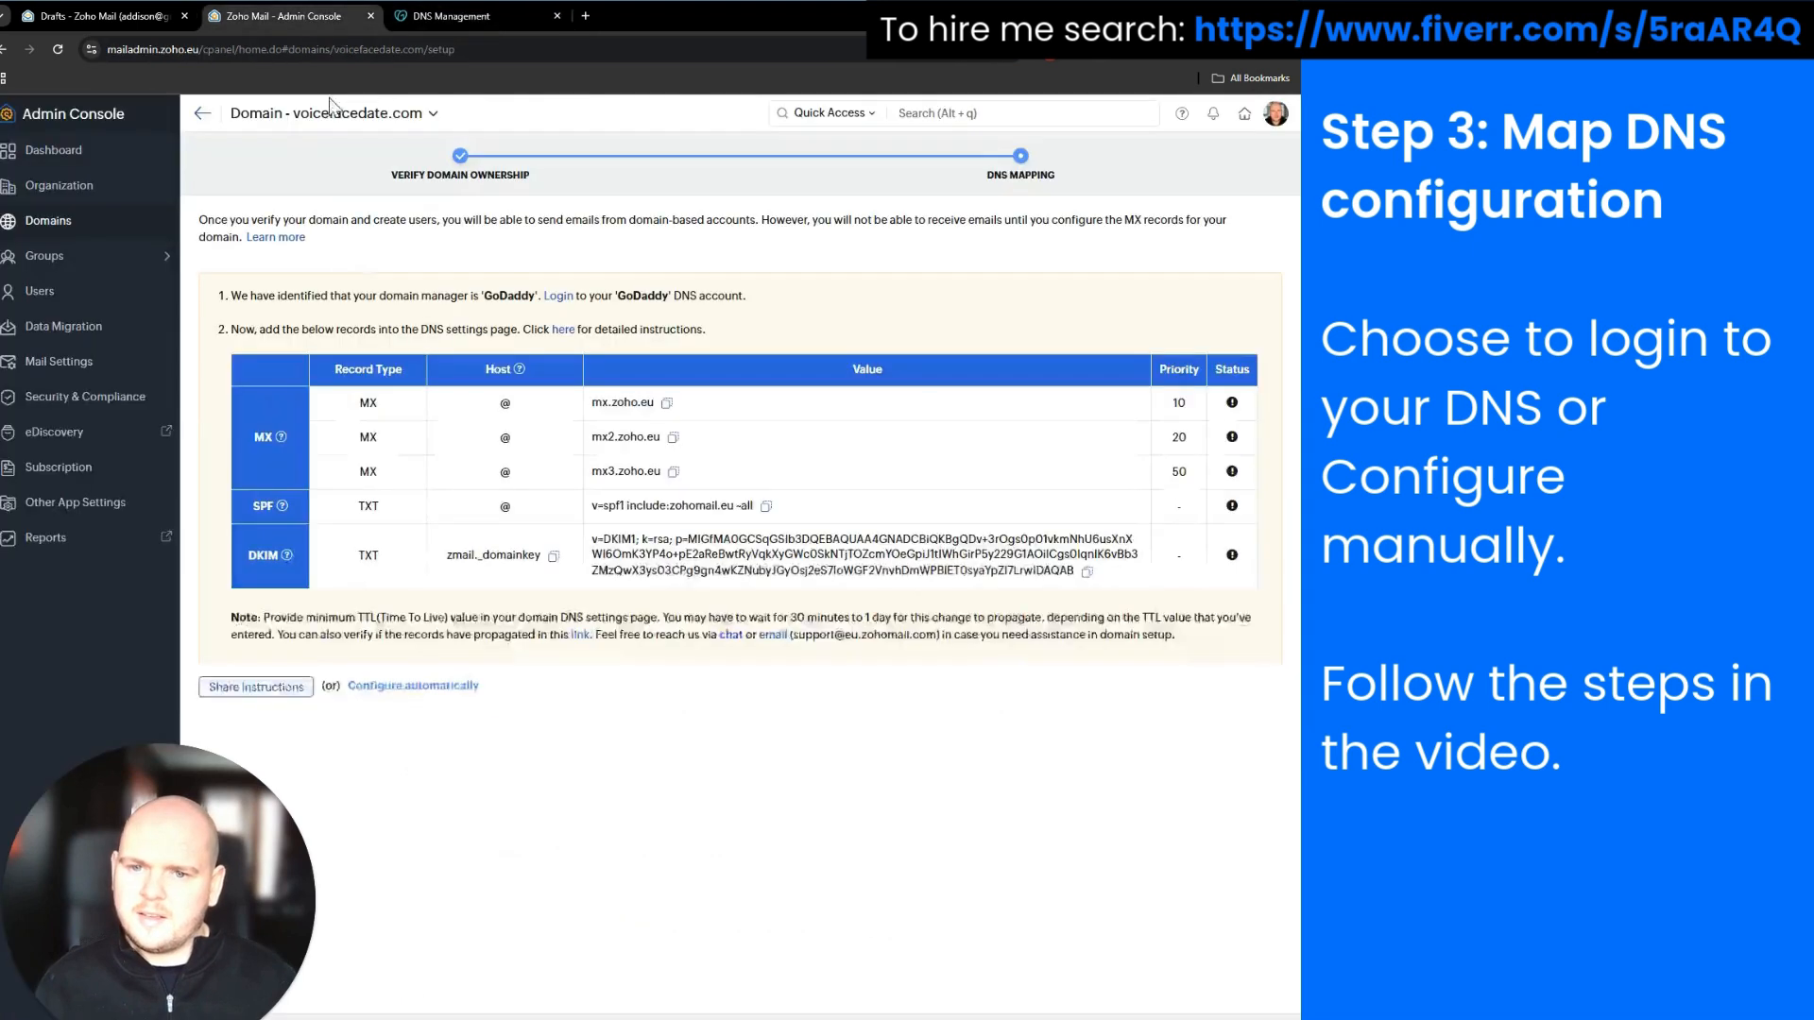
left_click(765, 507)
left_click(463, 16)
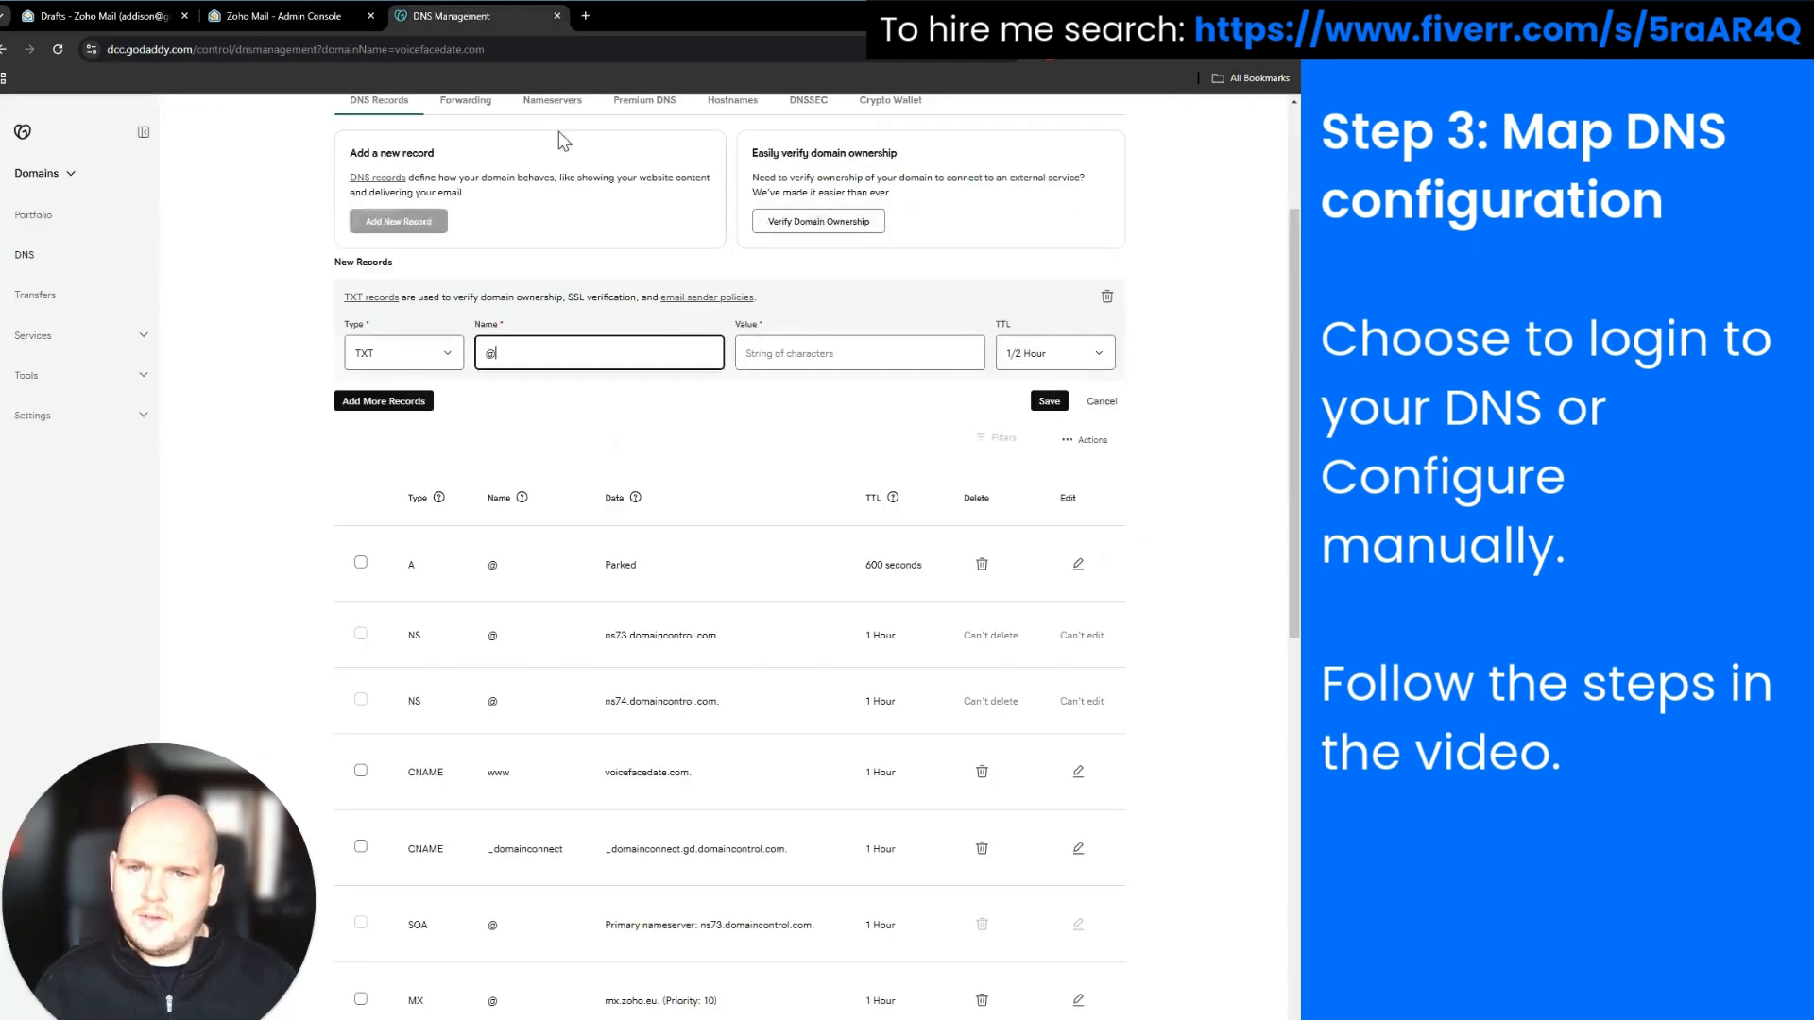
left_click(783, 353)
key("ctrl+v")
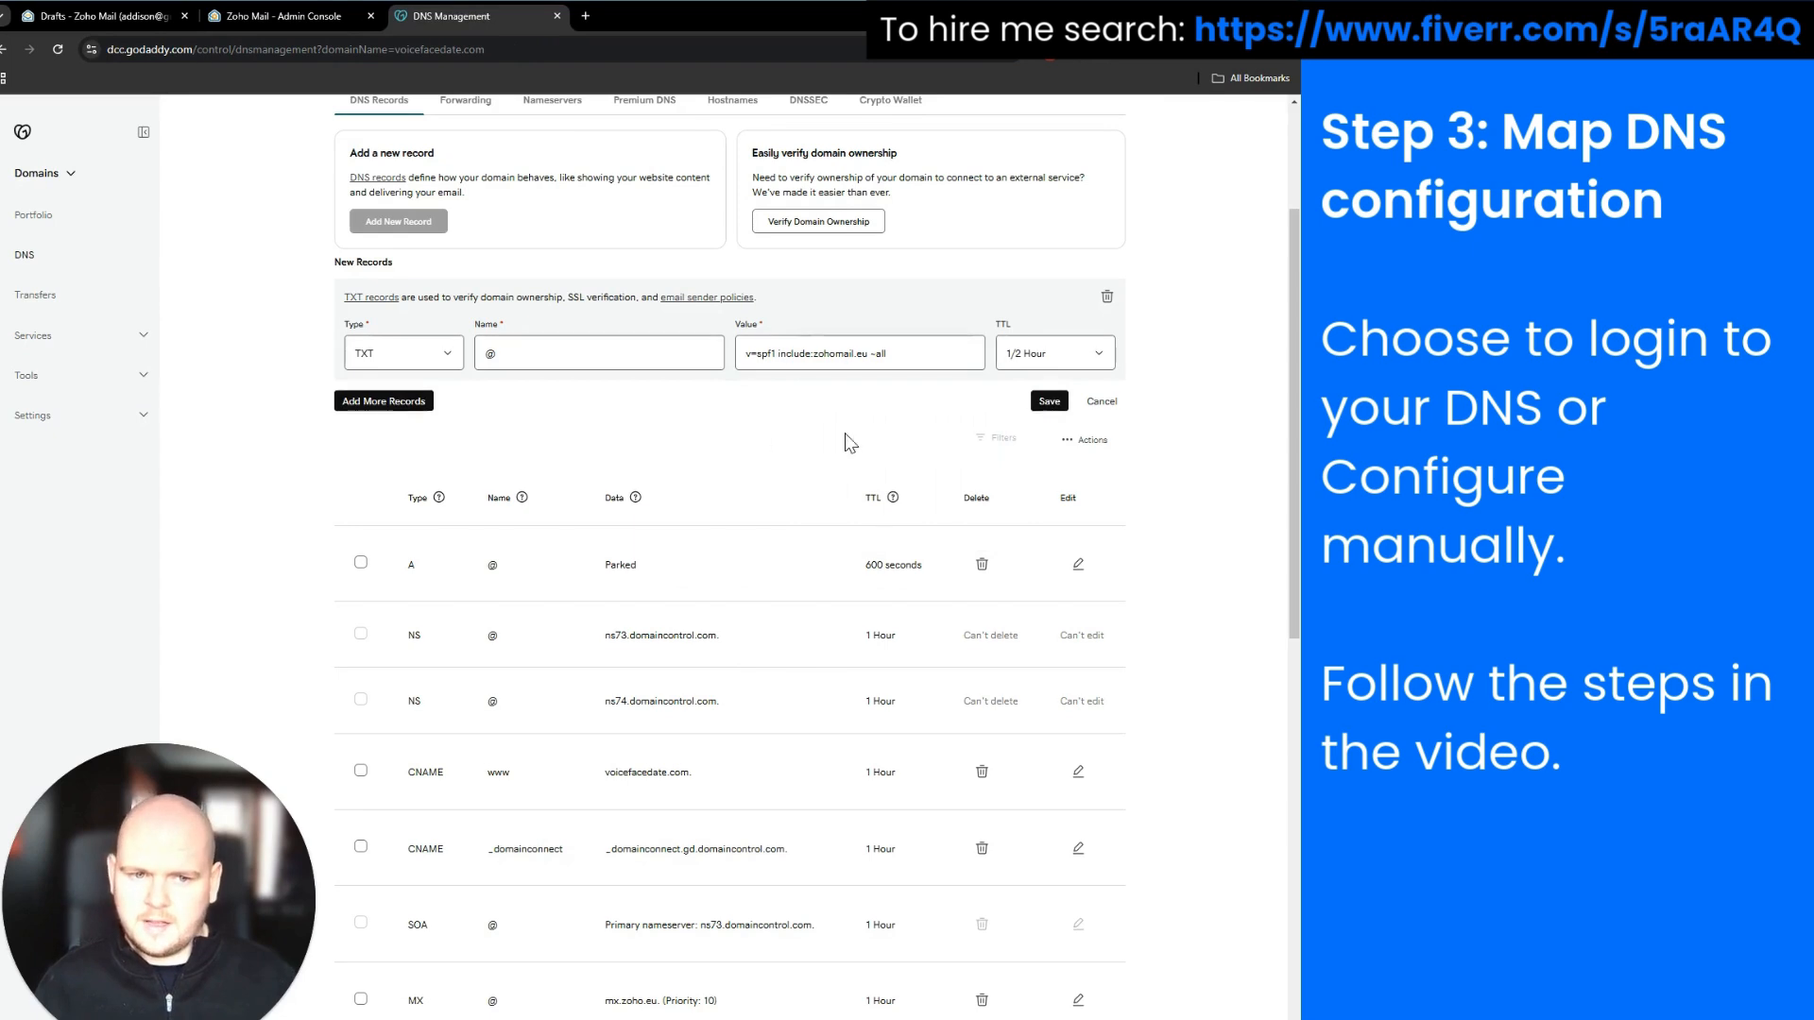
left_click(1043, 409)
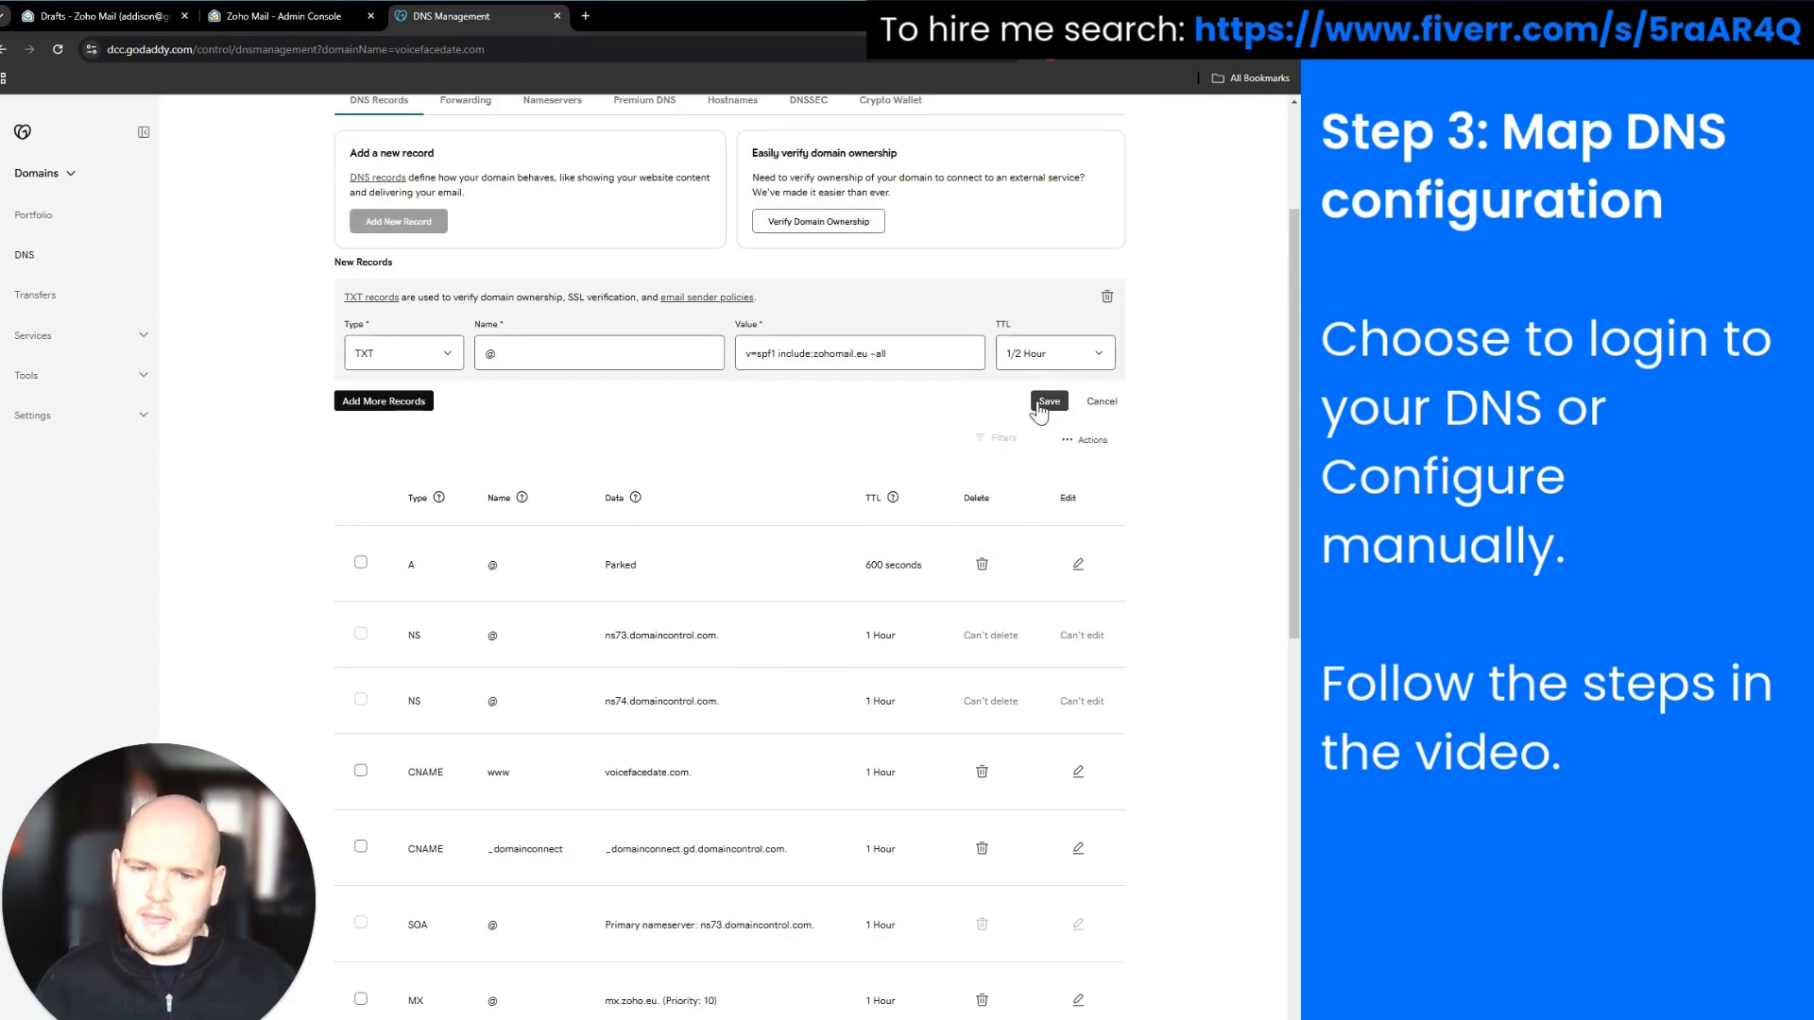
left_click(1044, 404)
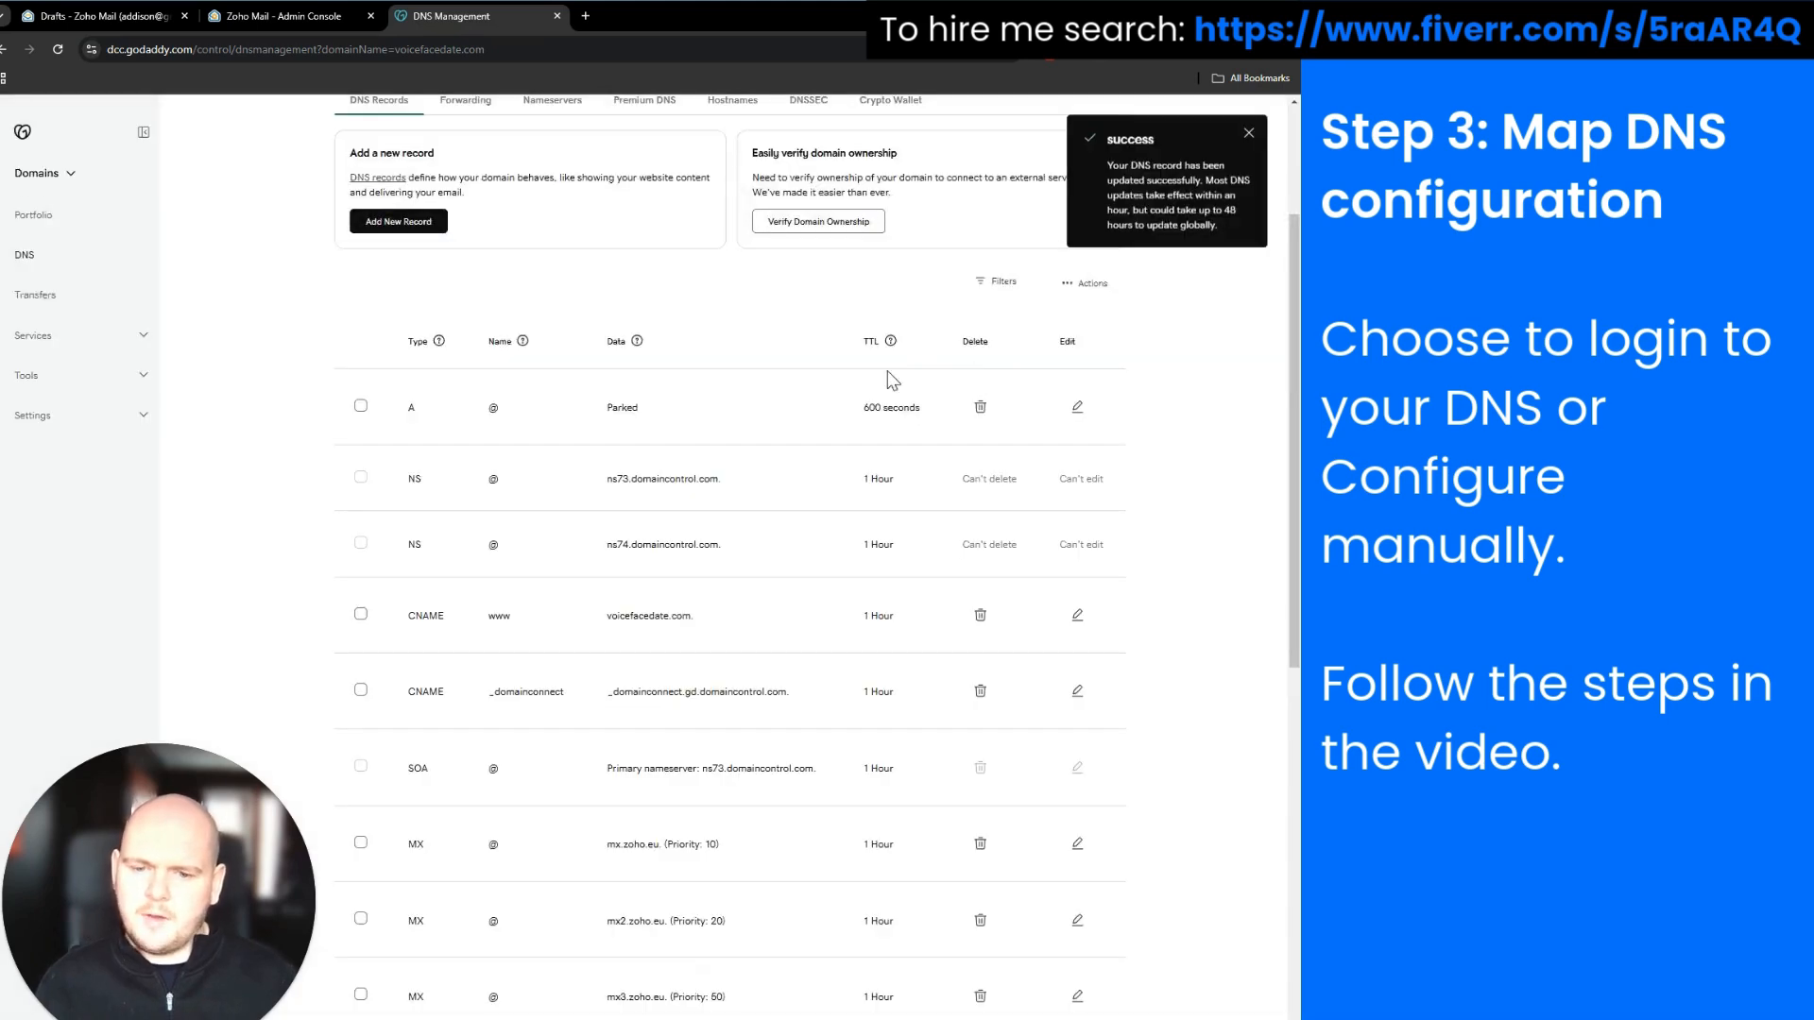
Compare the saved record's include:zohomail.eu text with Zoho's SPF value, then edit that TXT record
scroll(891, 388, "down", 5)
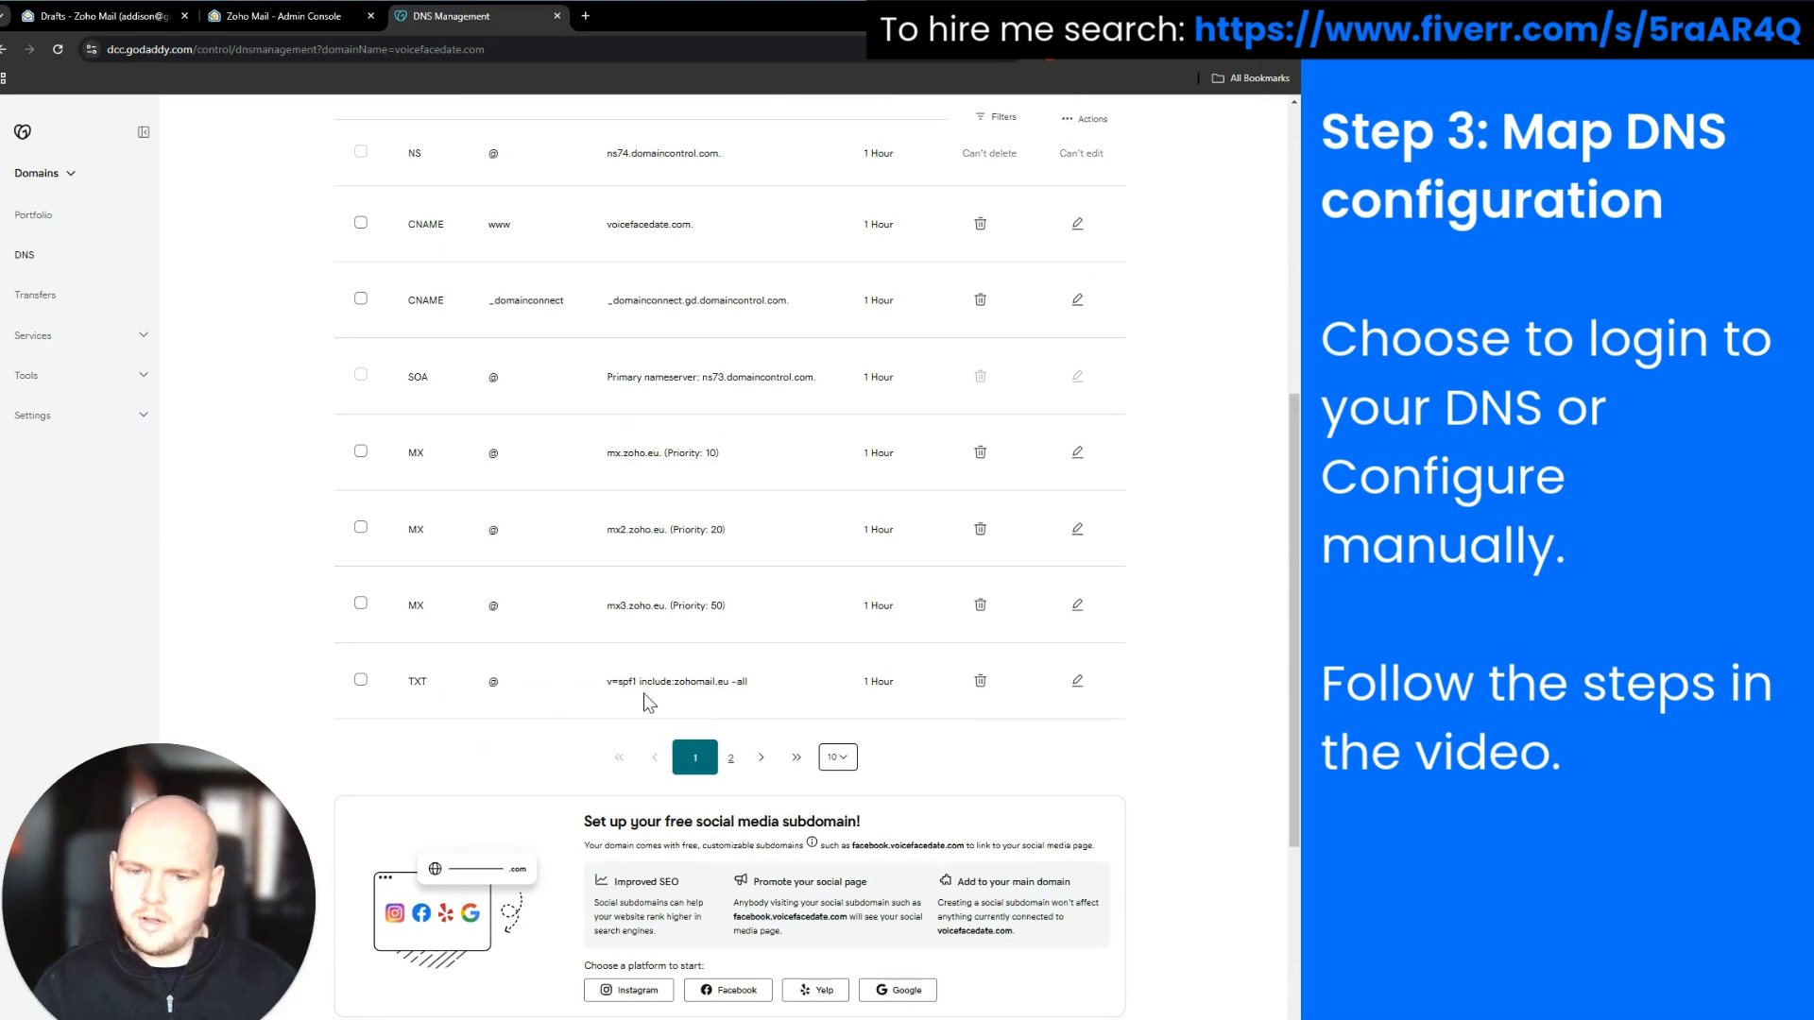
left_click_drag(640, 685, 751, 685)
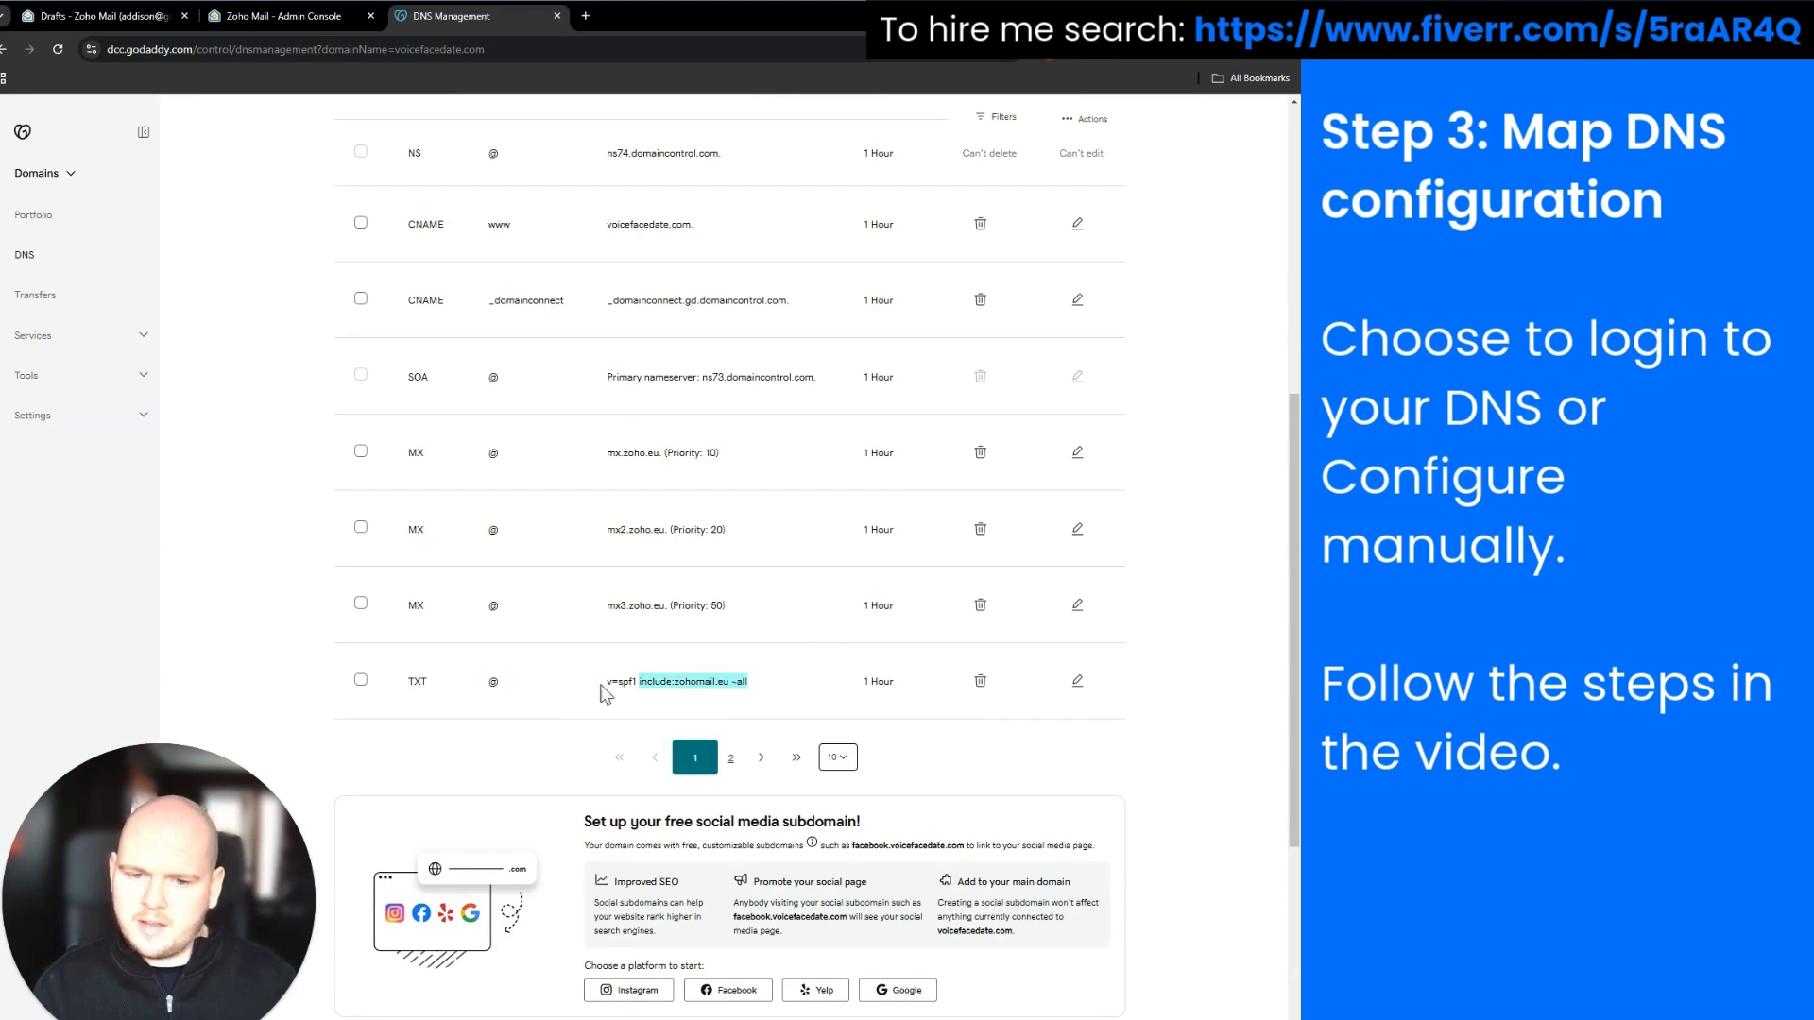
left_click_drag(639, 685, 721, 684)
left_click(320, 16)
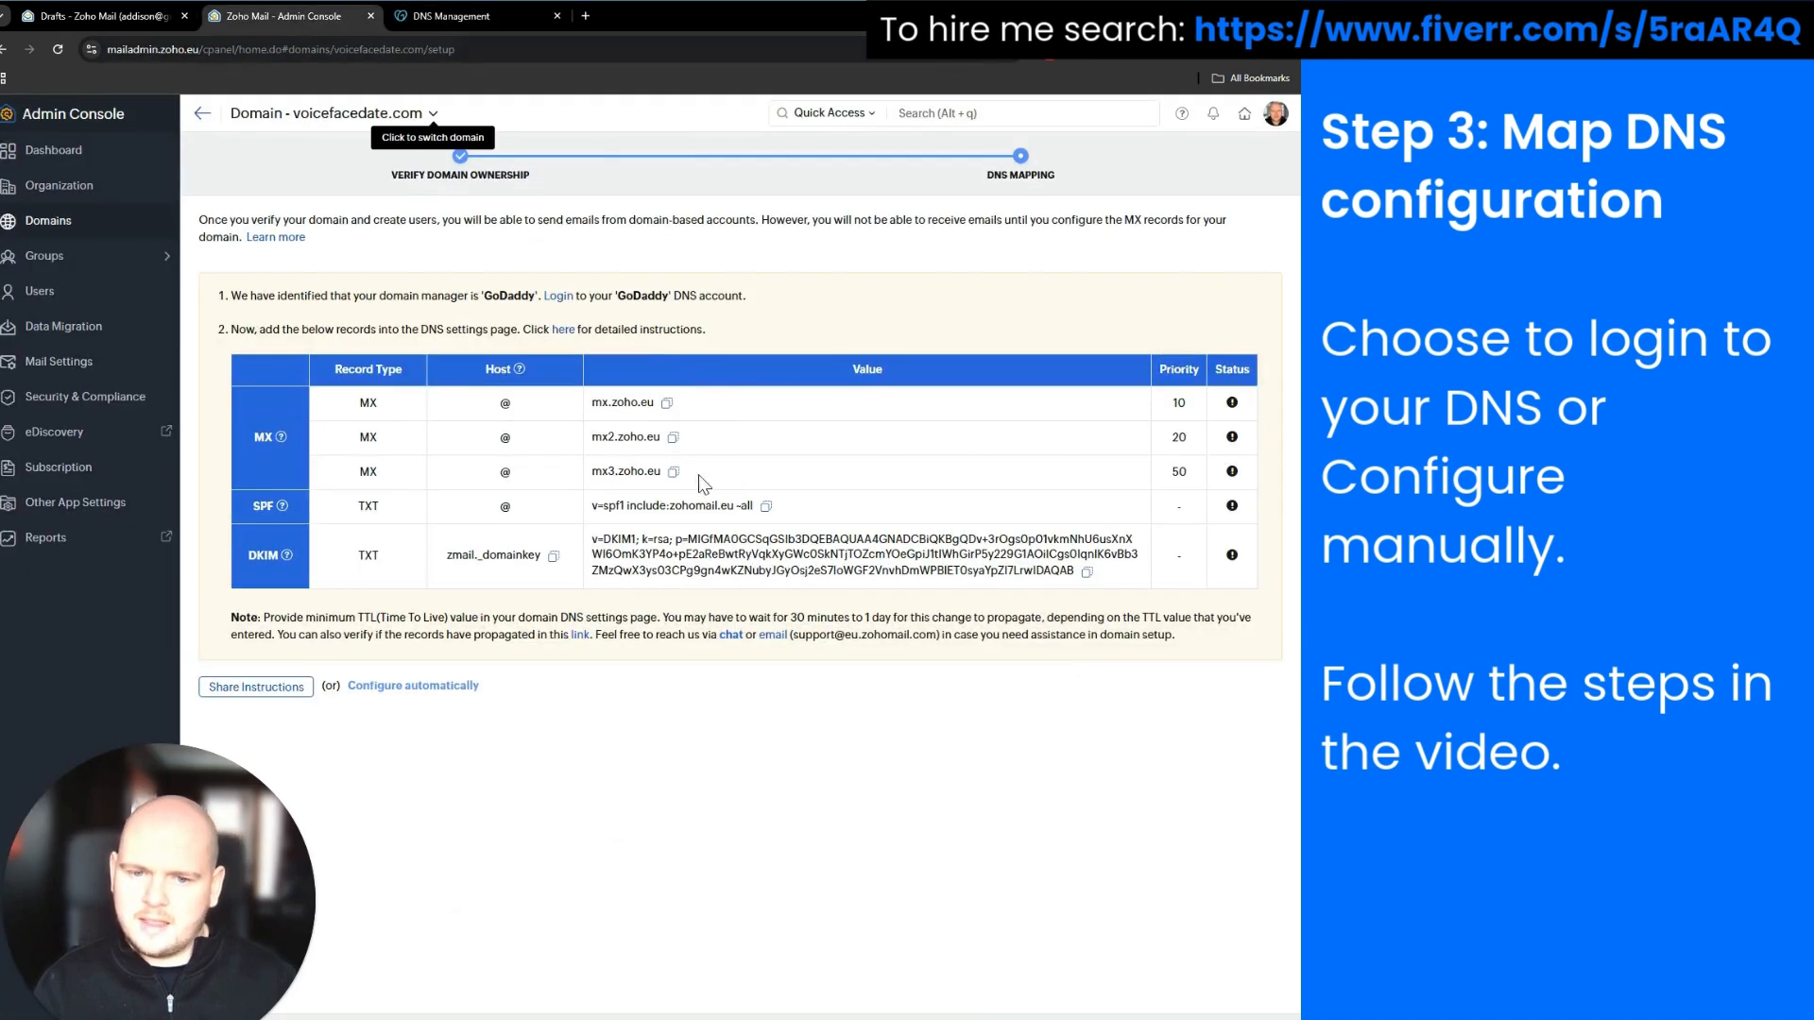
left_click_drag(631, 507, 752, 519)
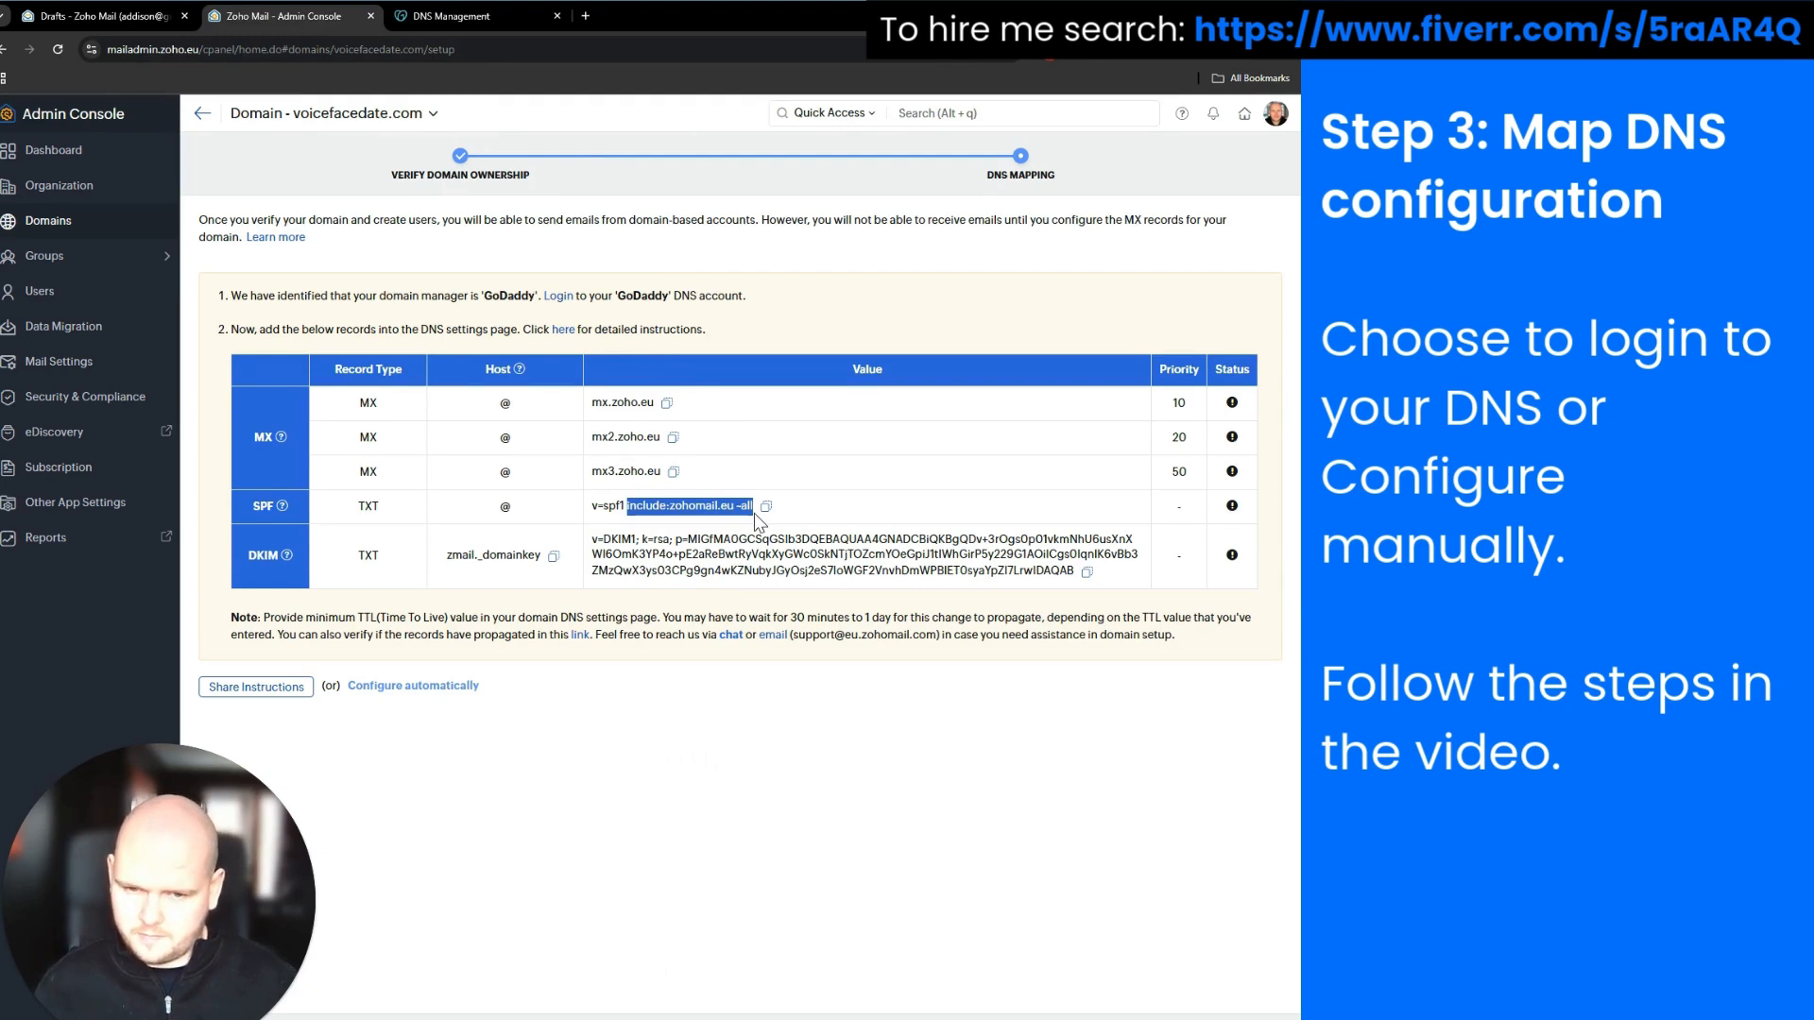
left_click(429, 21)
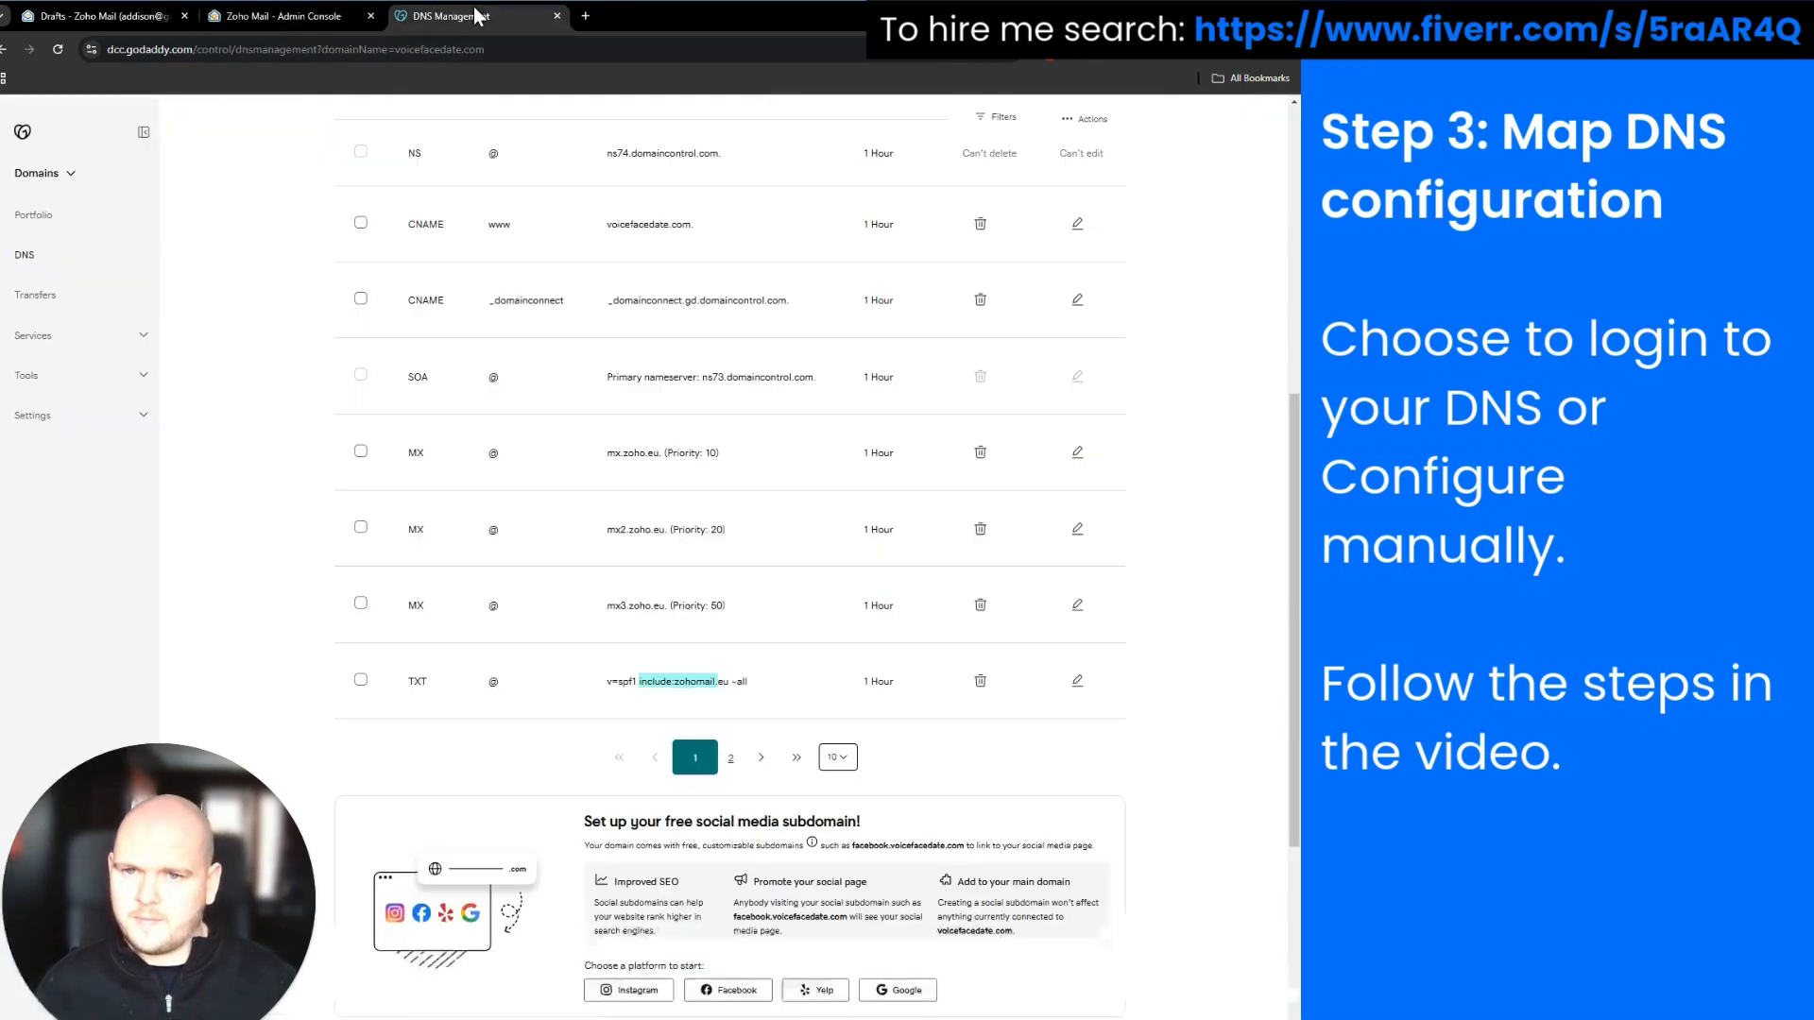
left_click(1076, 683)
Paste the include text over ~all in the SPF value, then discard the edit without saving
left_click(888, 725)
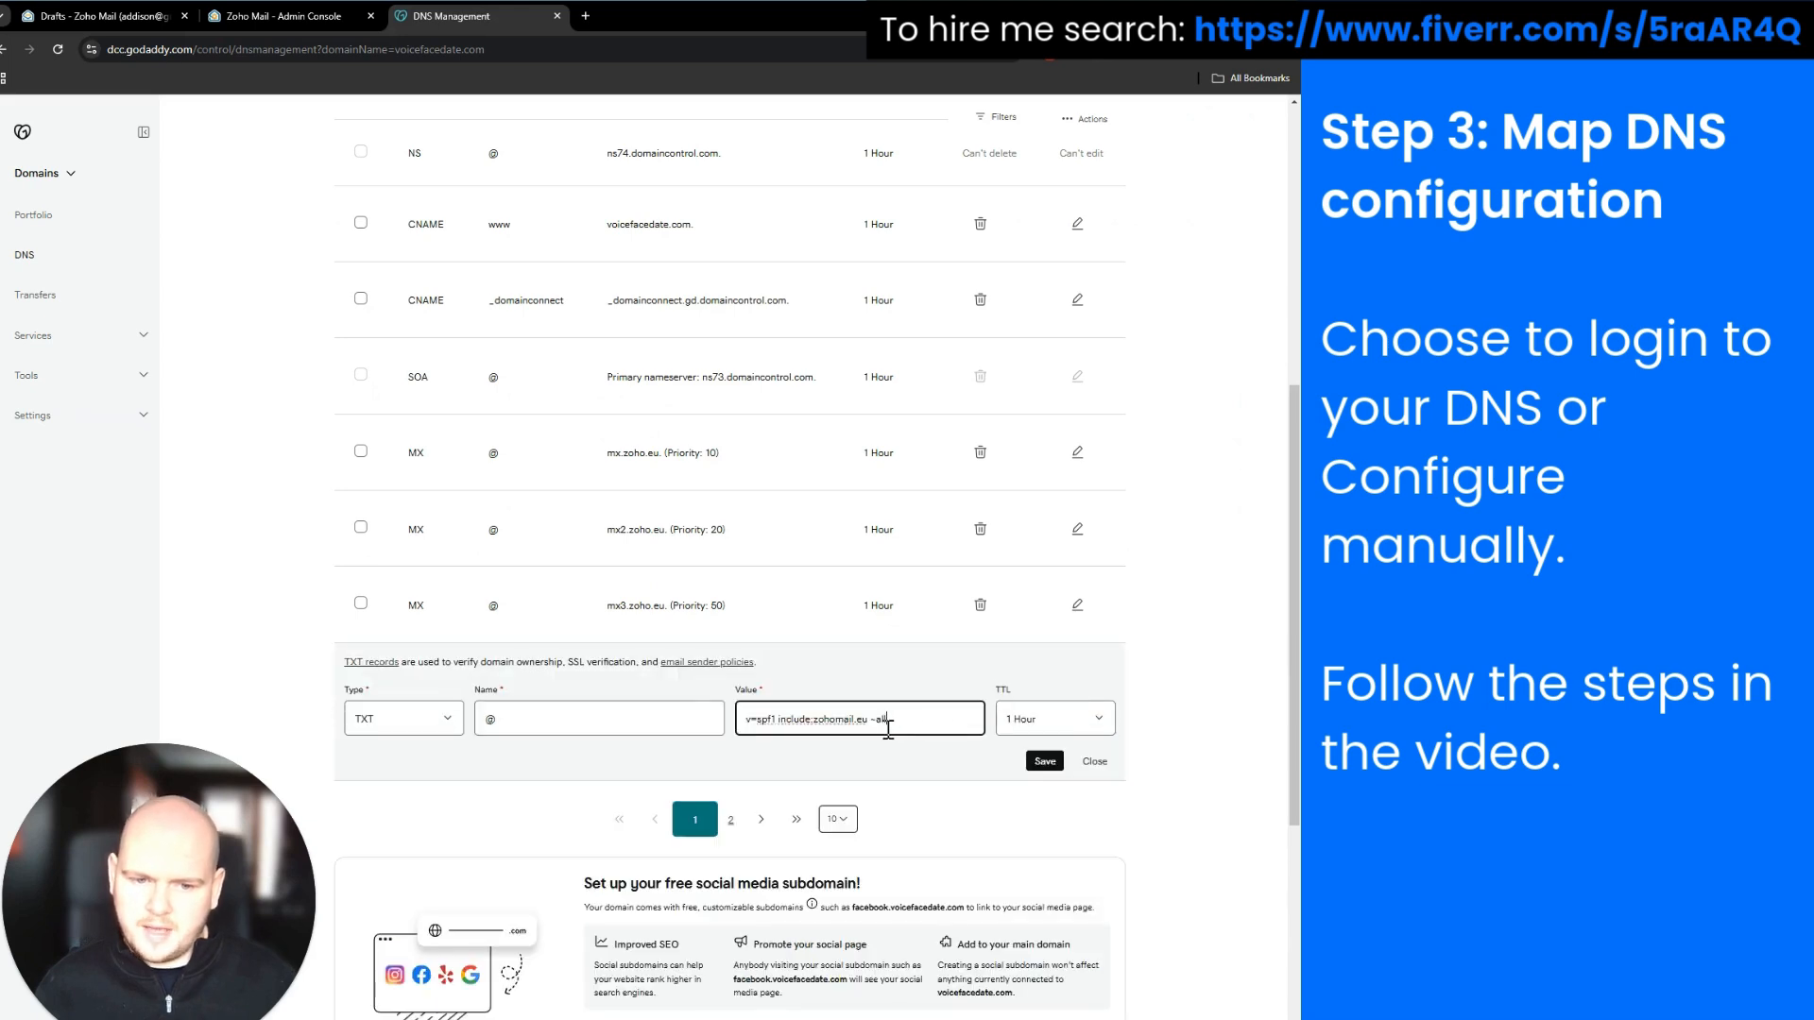
left_click_drag(872, 721, 912, 725)
key("ctrl+v")
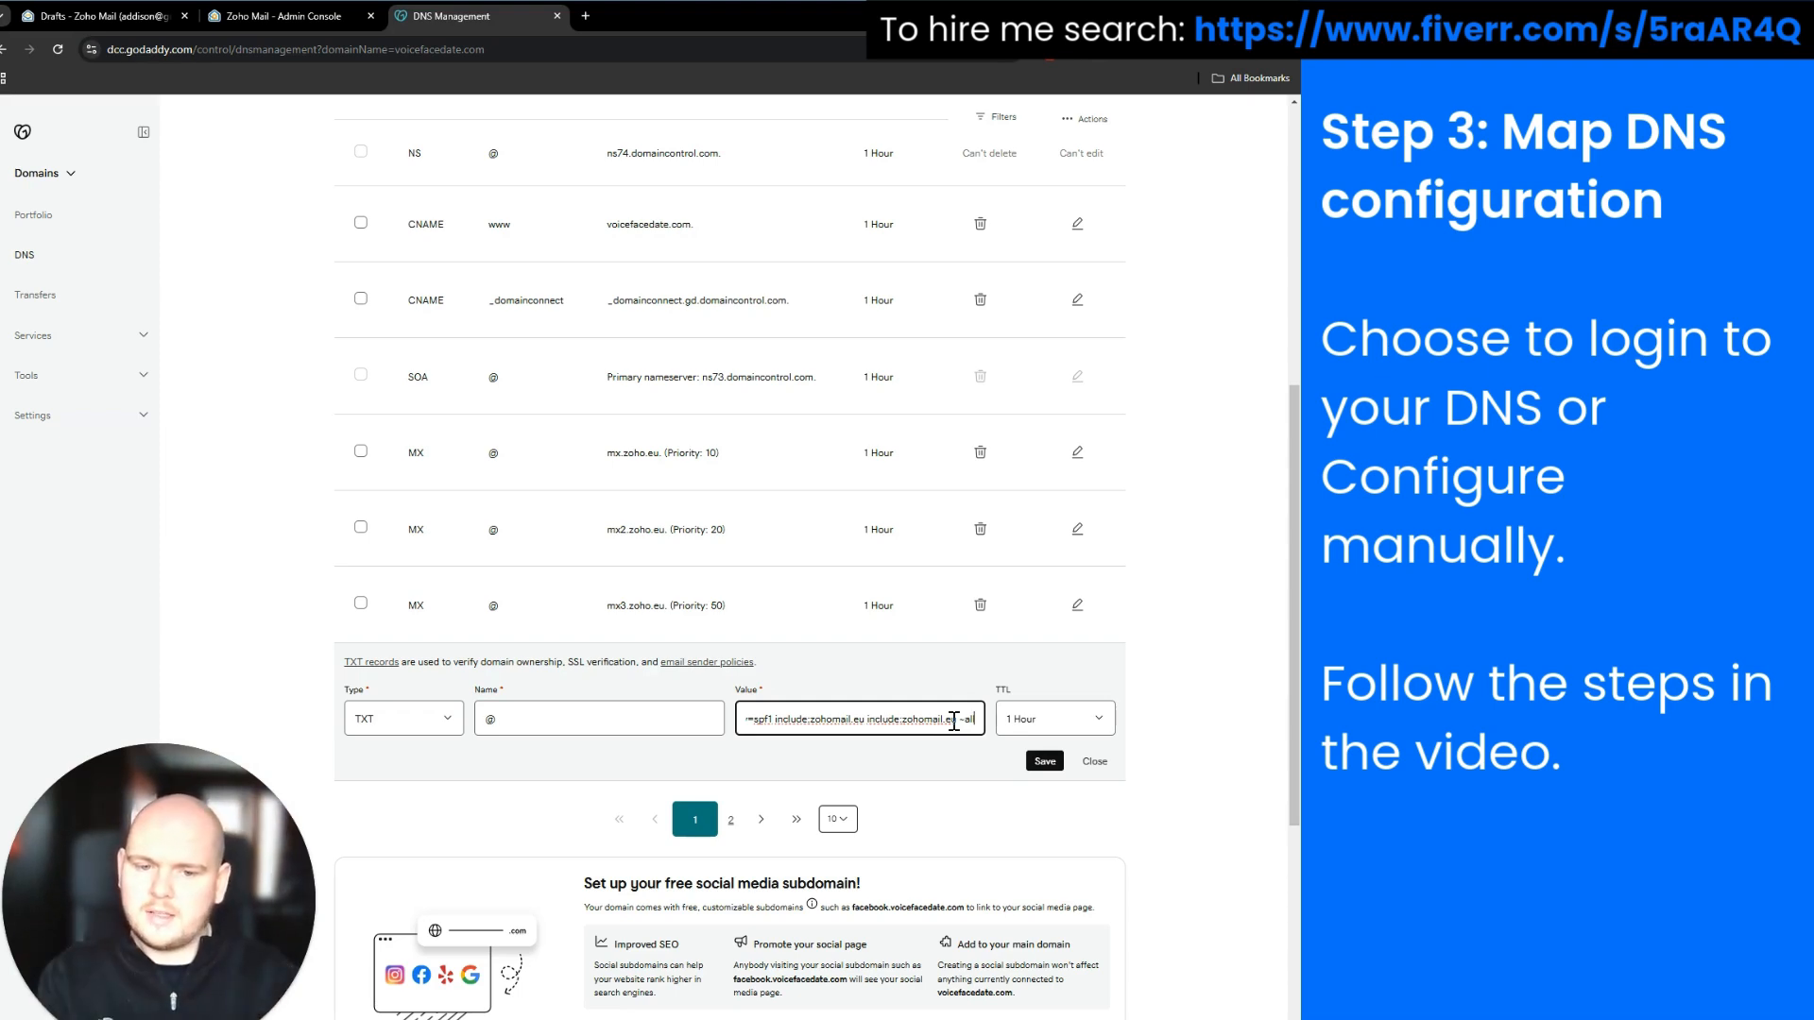
left_click(1048, 763)
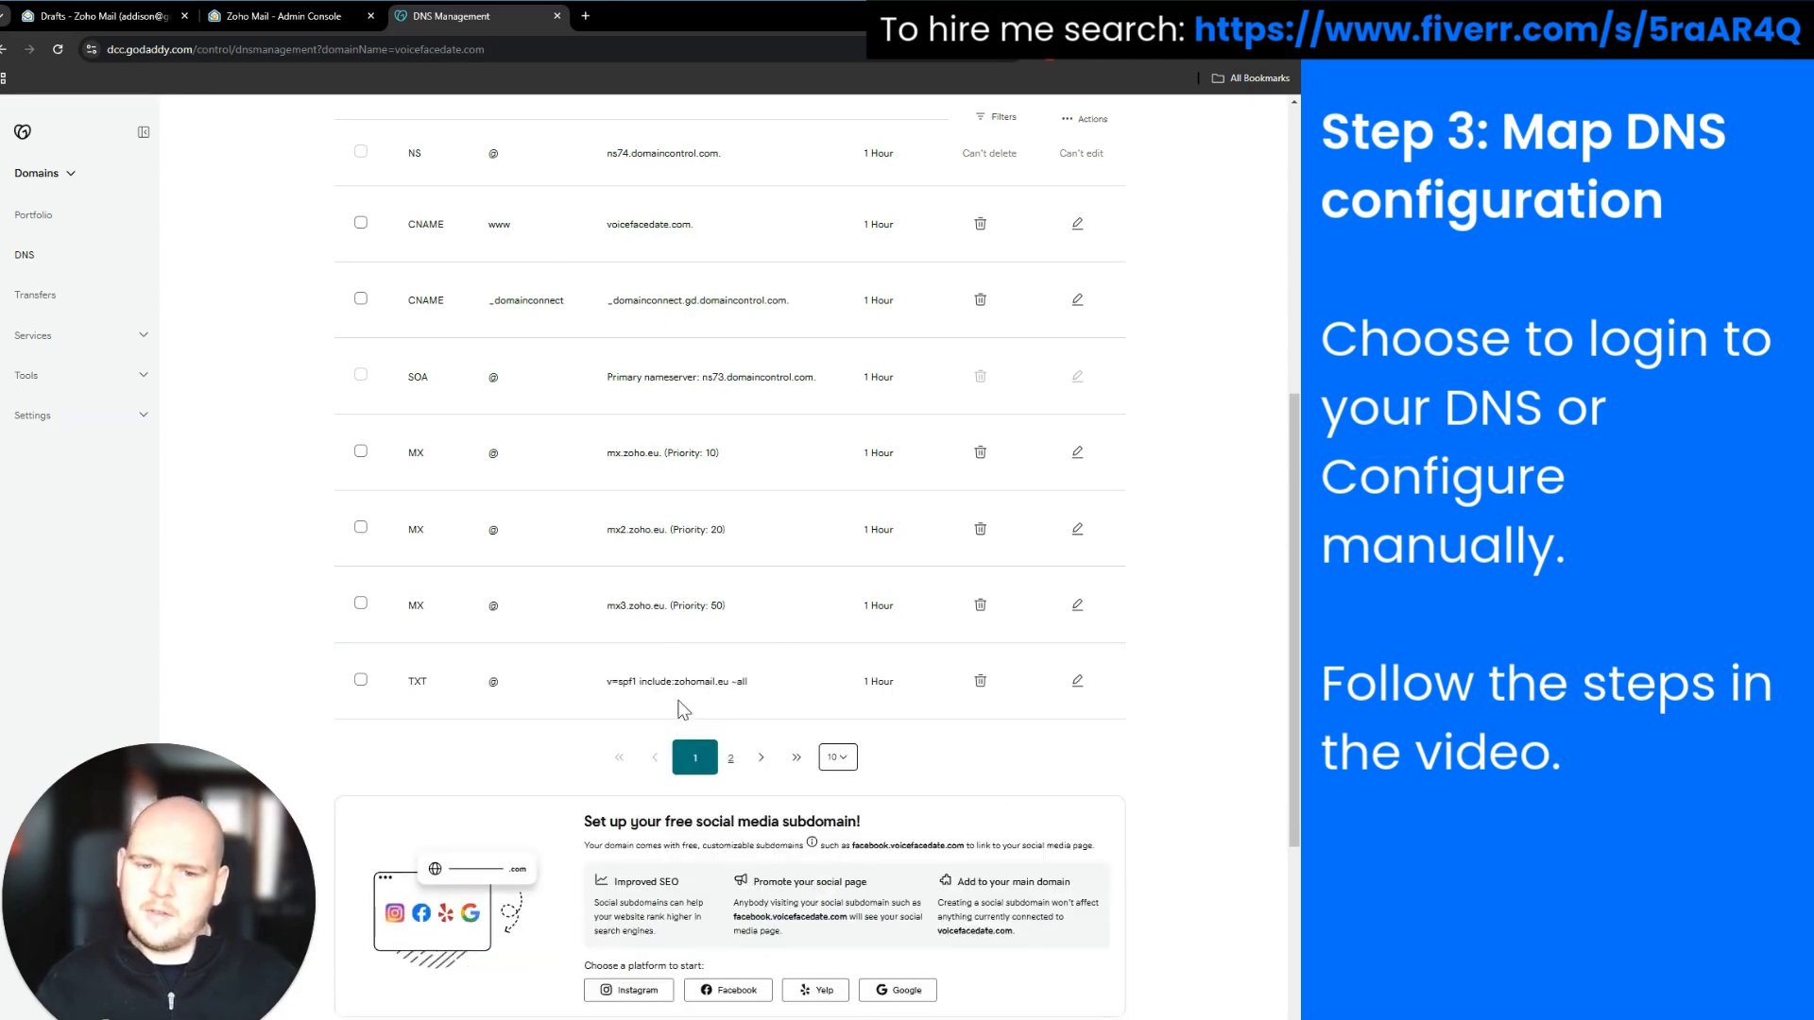
Bring back Zoho's DNS mapping table, which lists the zmail._domainkey DKIM TXT record
left_click(282, 16)
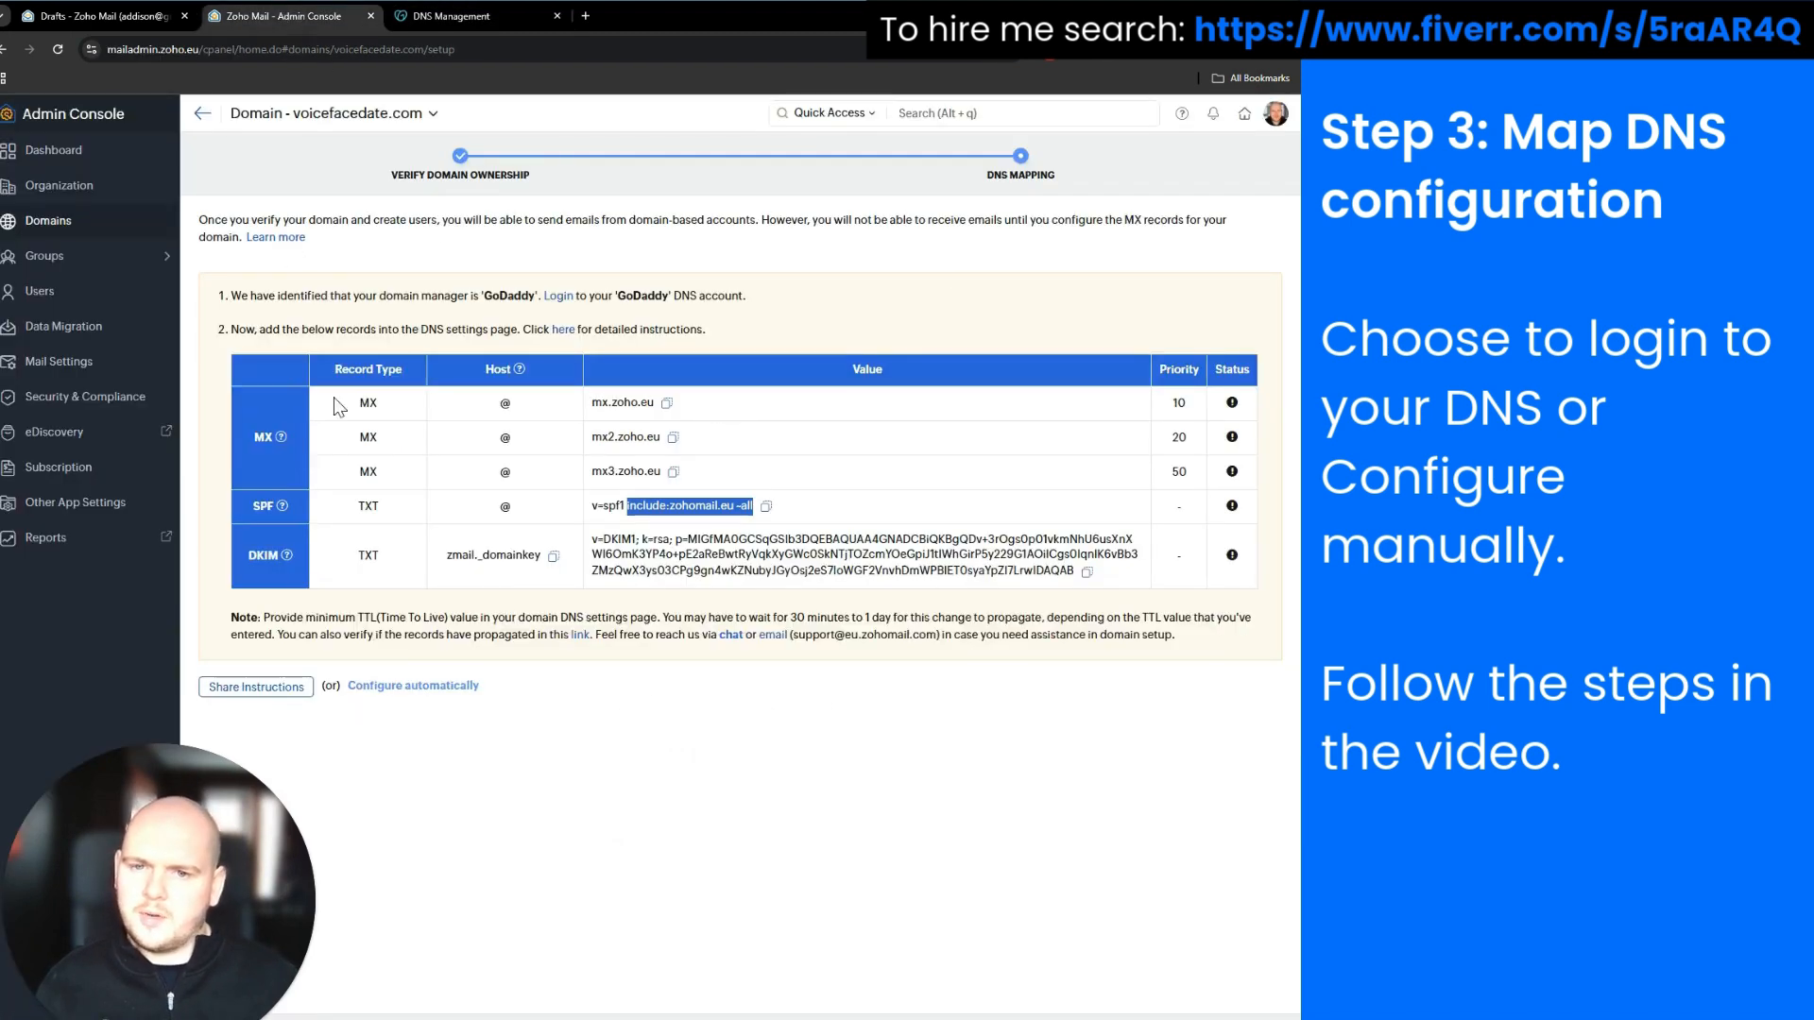
left_click(544, 785)
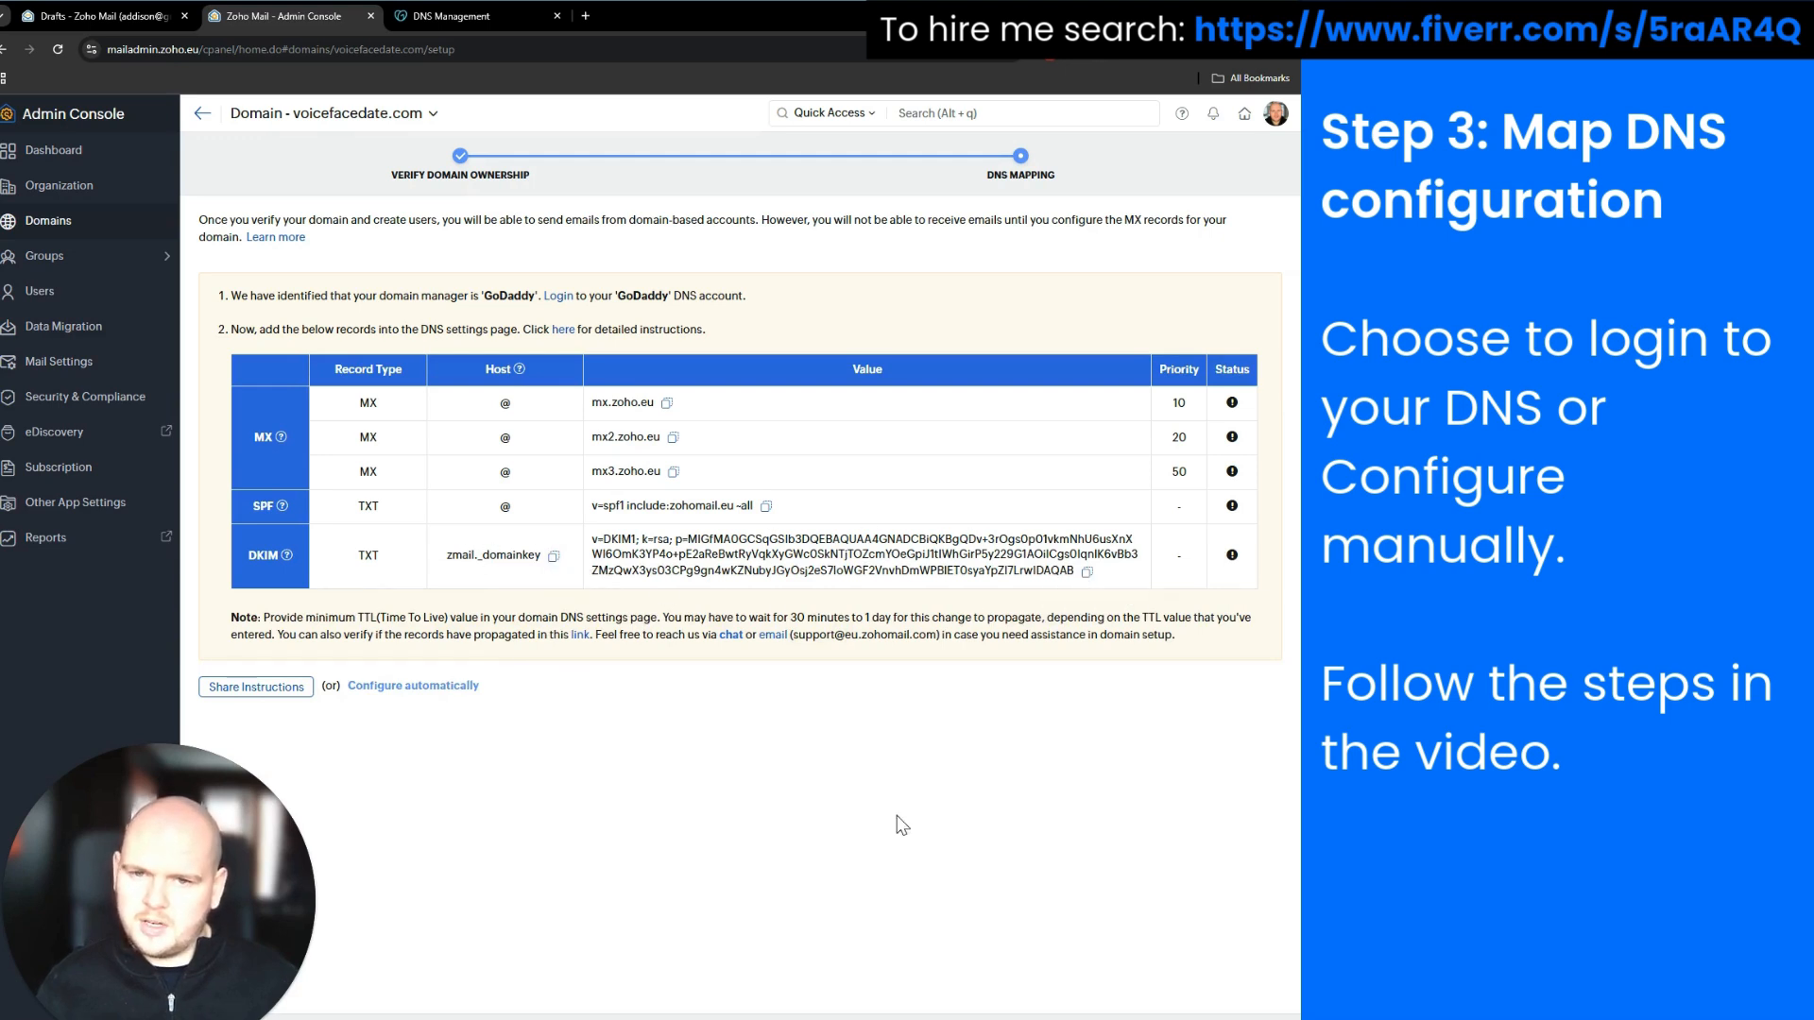
Start a new TXT record in GoDaddy's voicefacedate.com DNS records
left_click(114, 13)
left_click(467, 13)
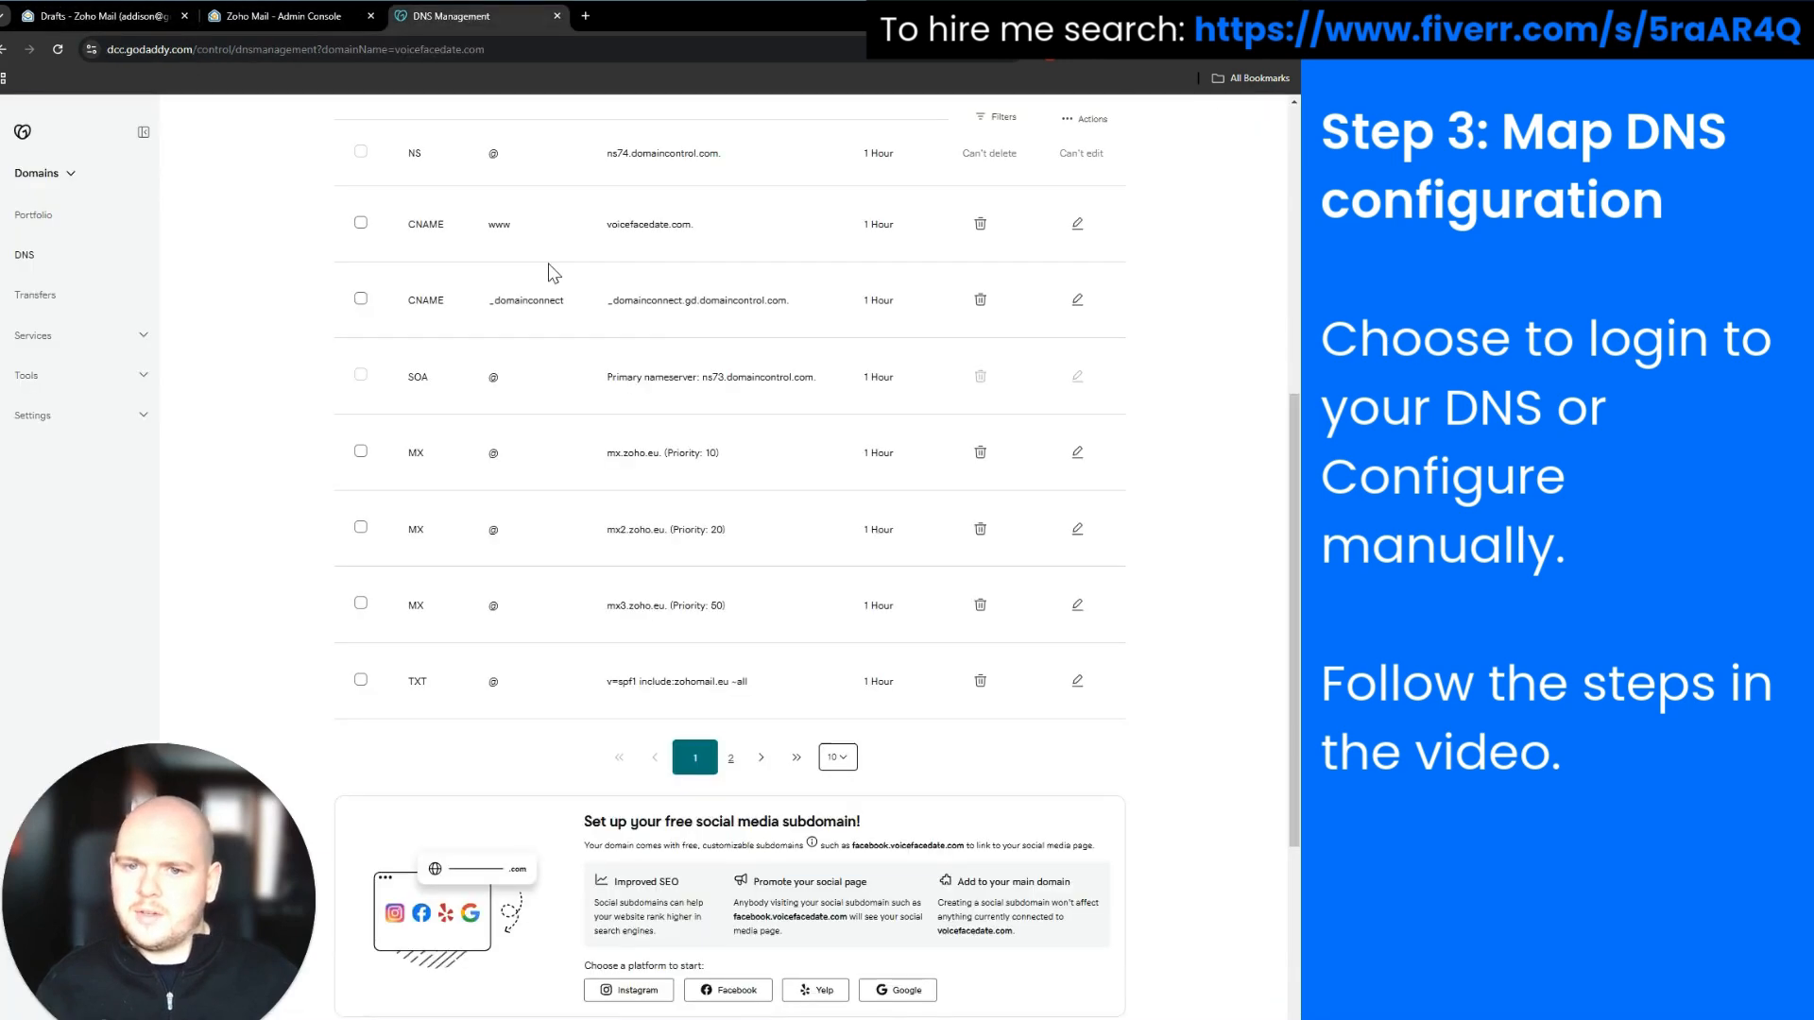
scroll(842, 596, "up", 6)
left_click(398, 300)
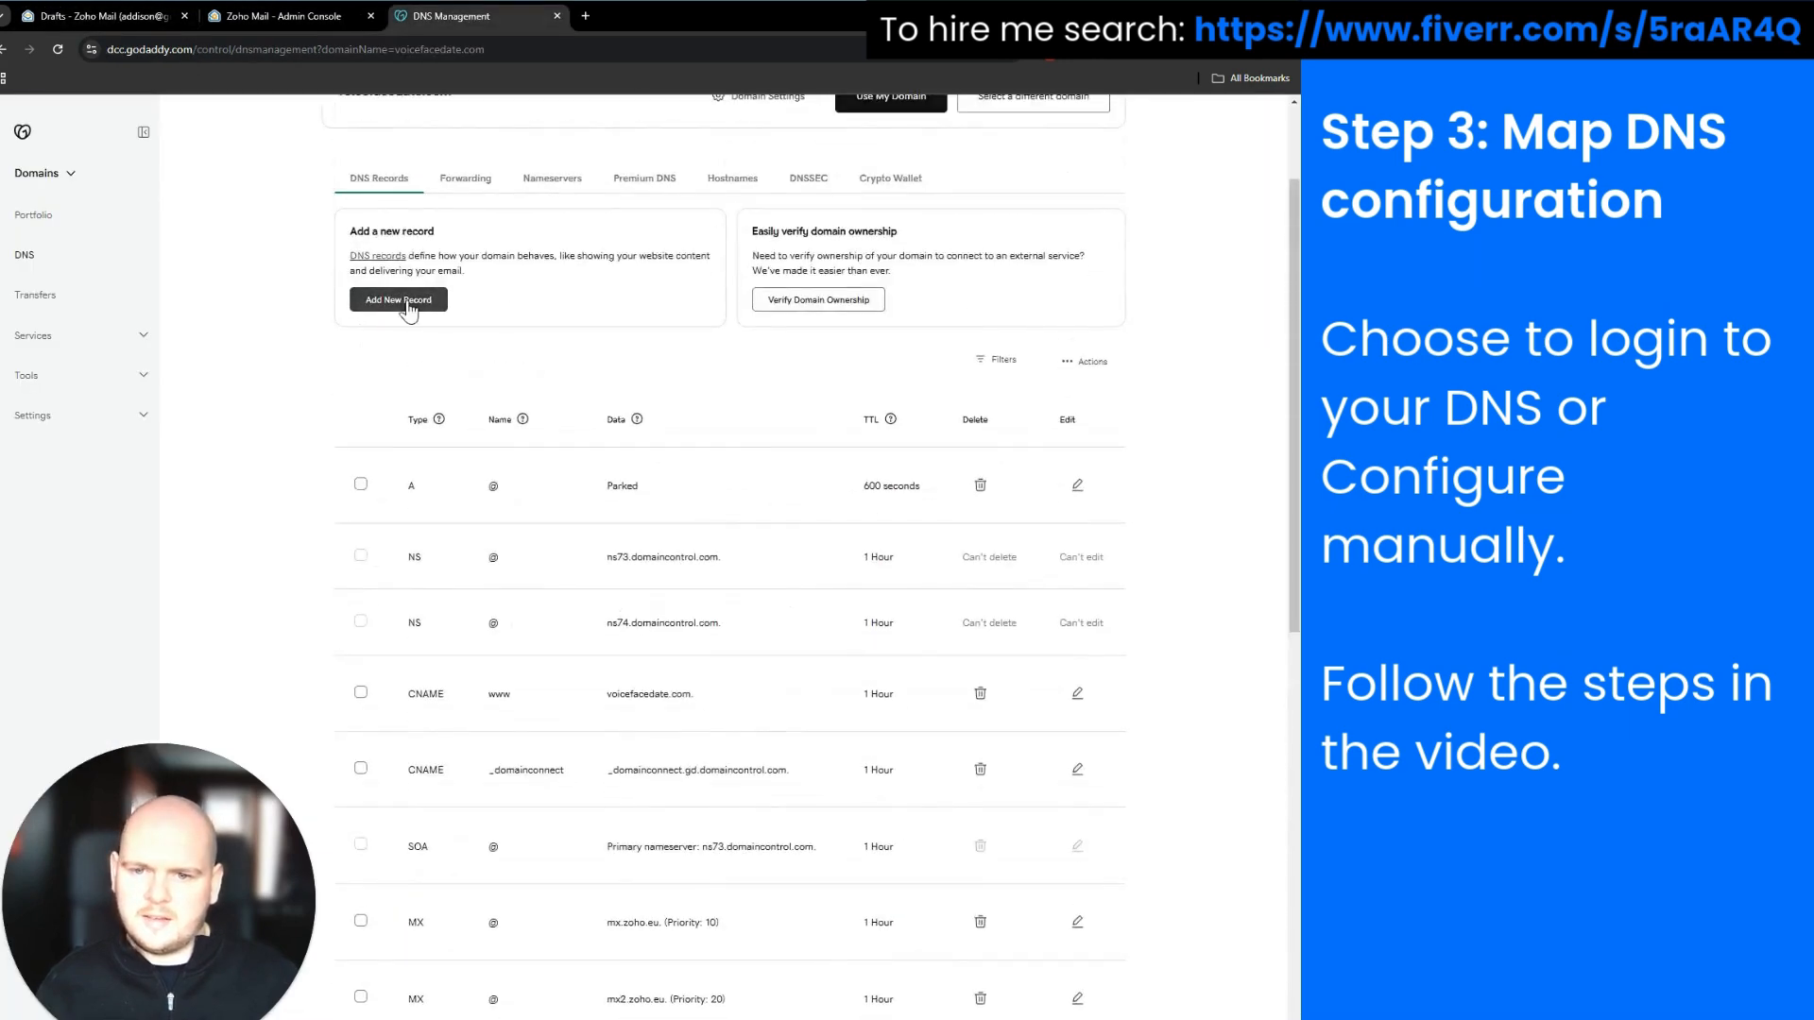
left_click(446, 432)
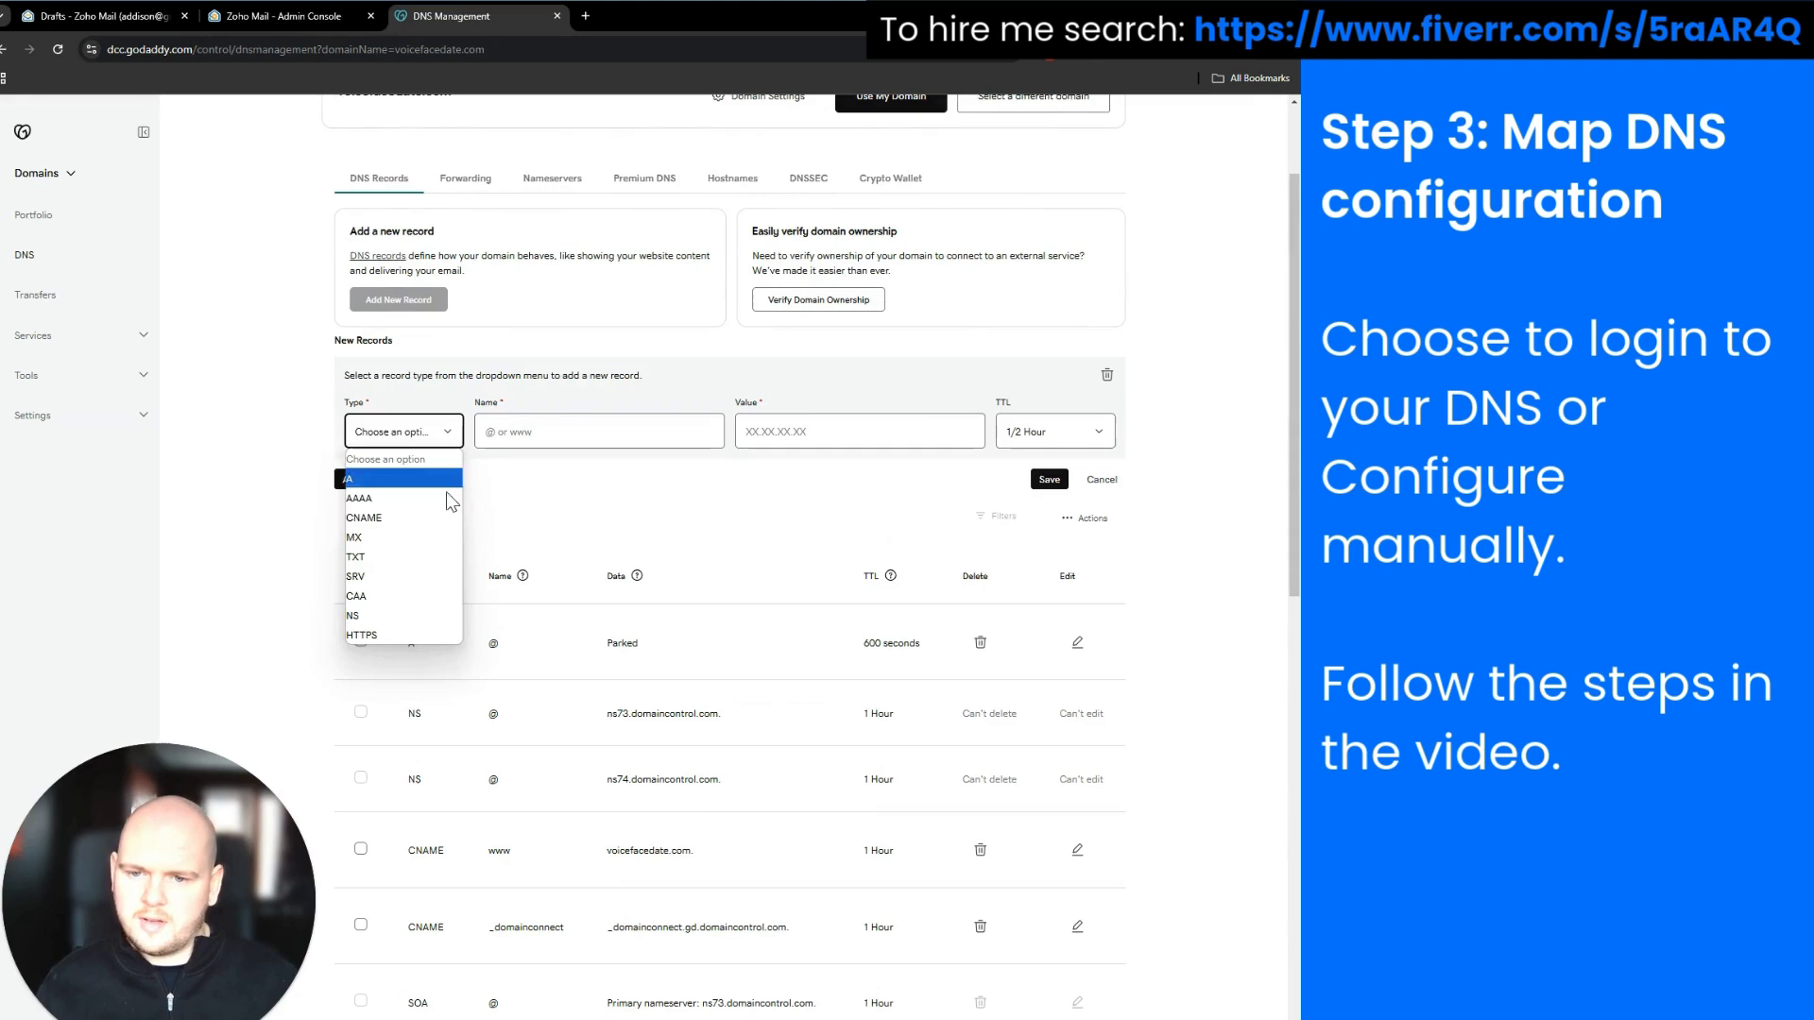
left_click(442, 556)
left_click(507, 441)
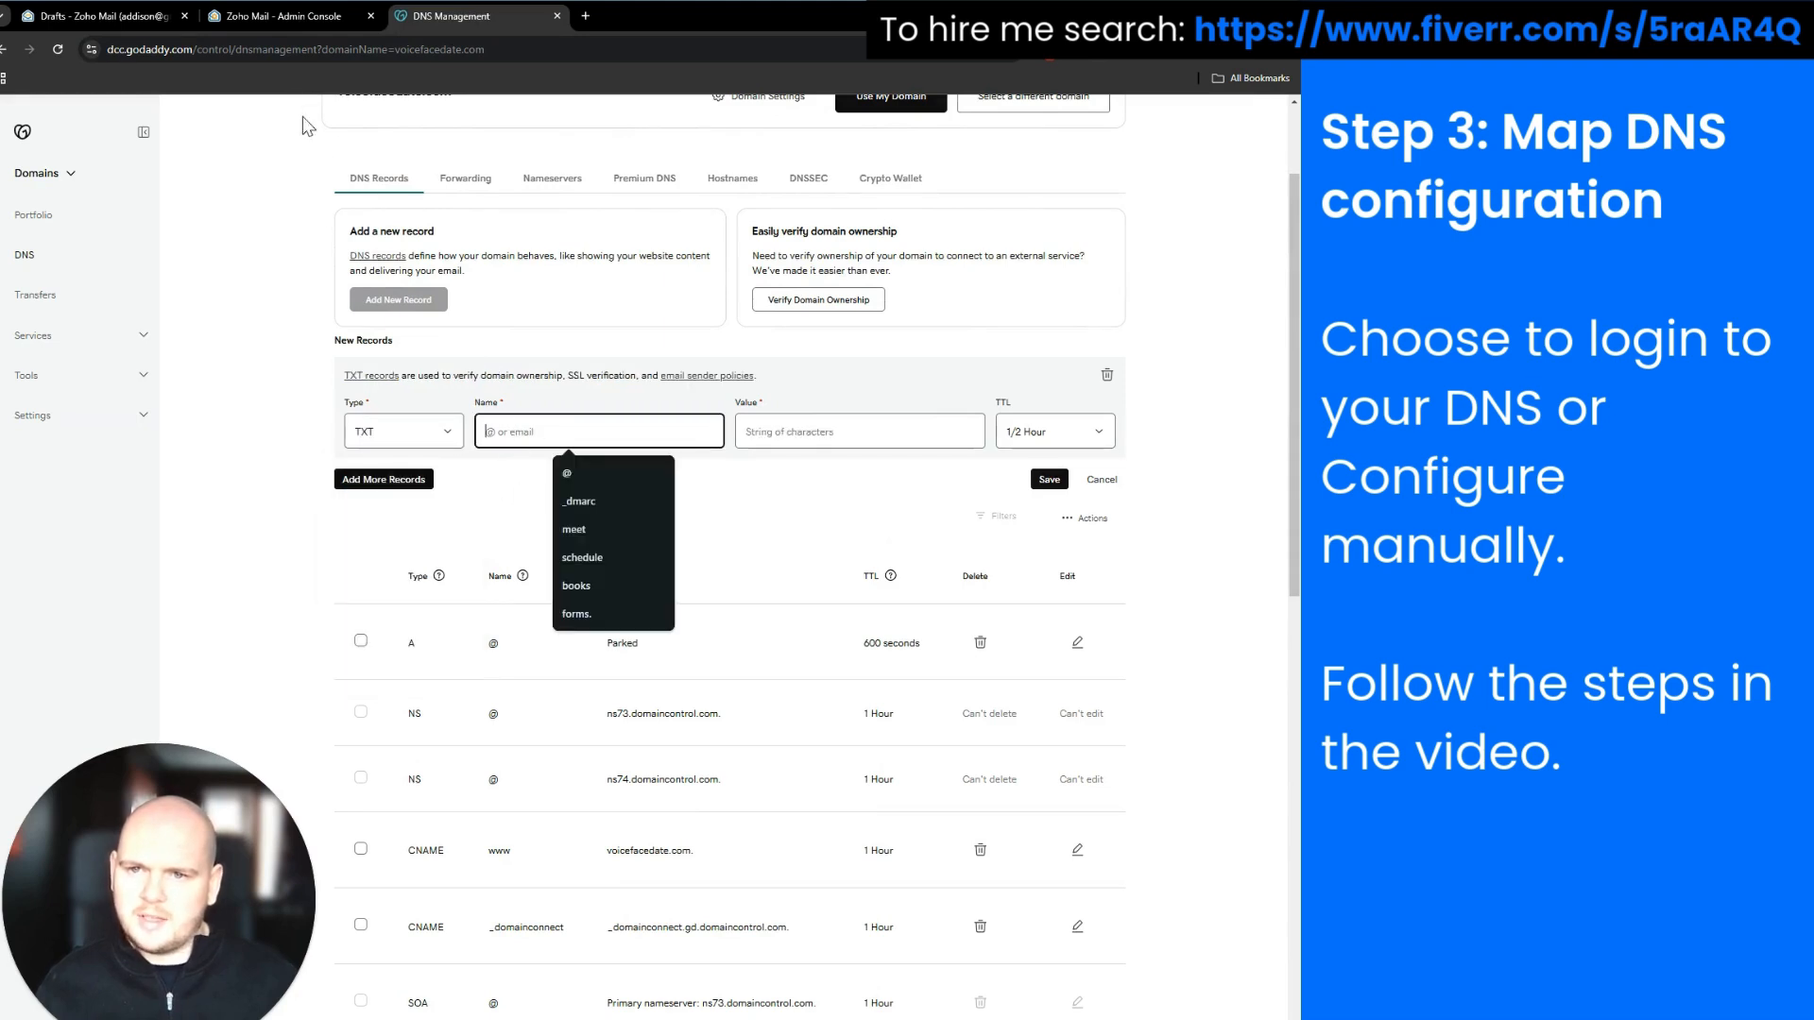
Fill the record with name zmail._domainkey and Zoho's DKIM value, and save it
left_click(271, 13)
left_click(556, 561)
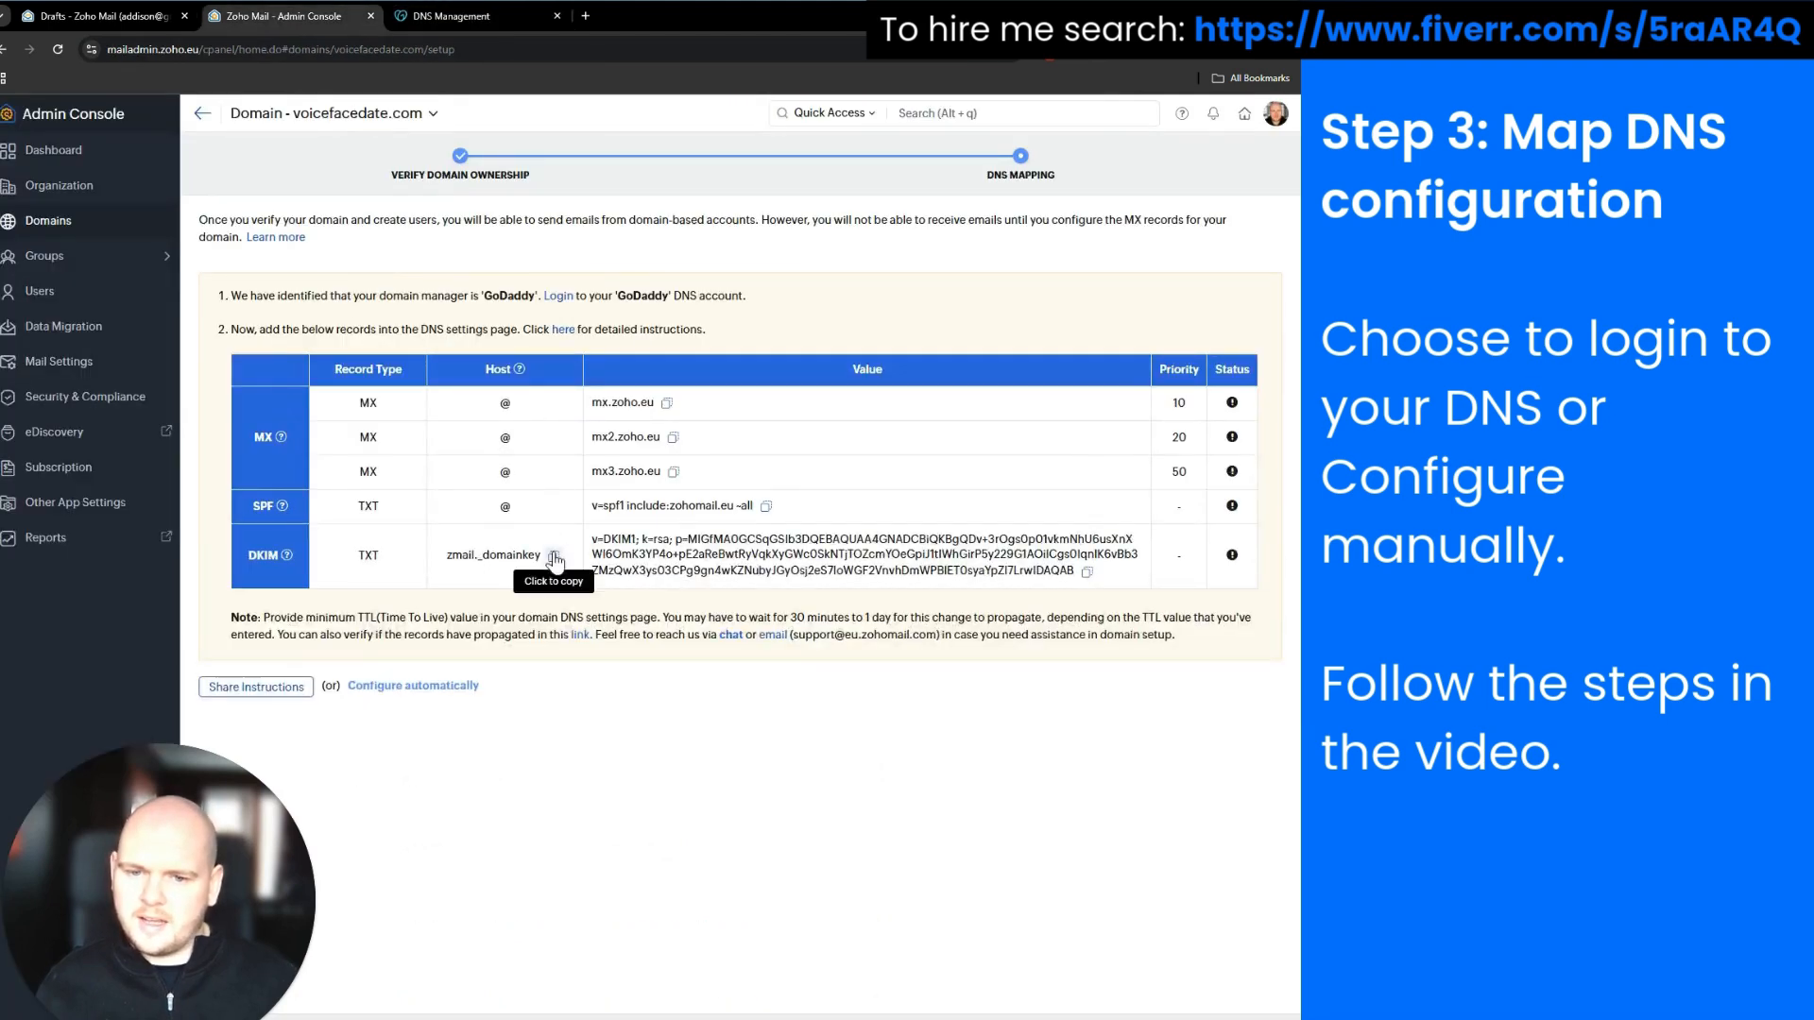
left_click(428, 16)
key("ctrl+v")
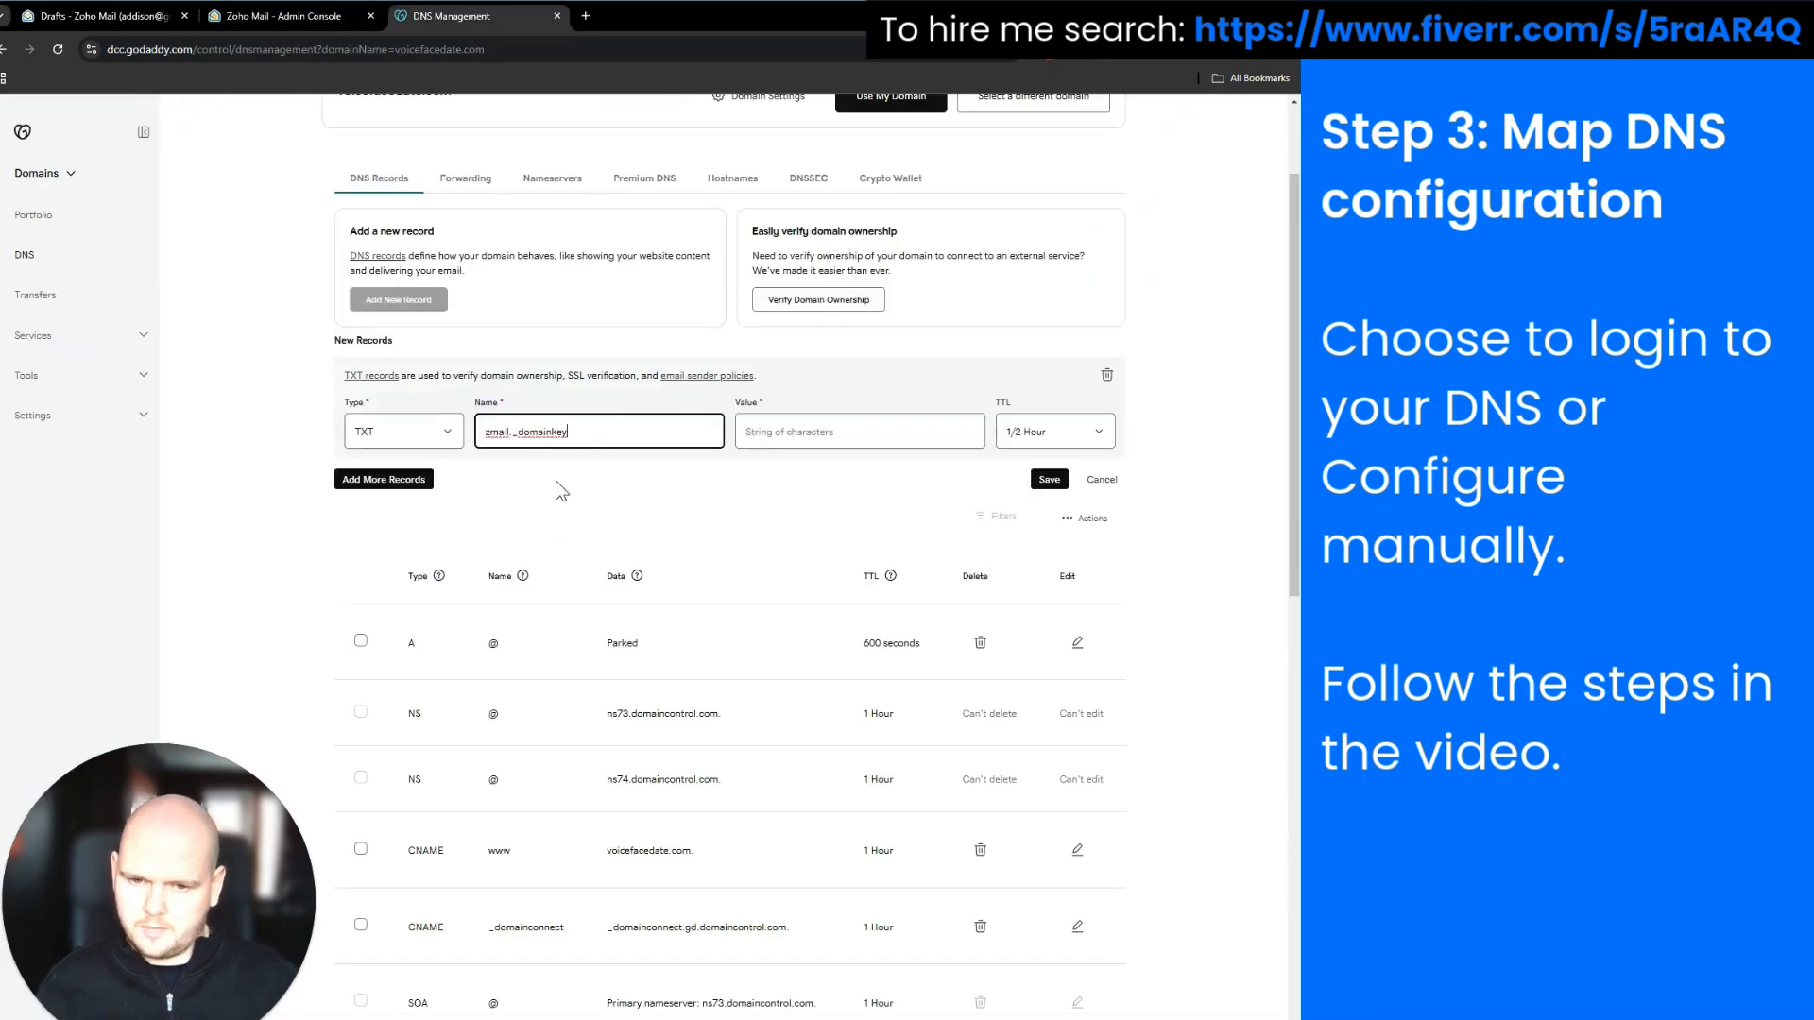
left_click(321, 23)
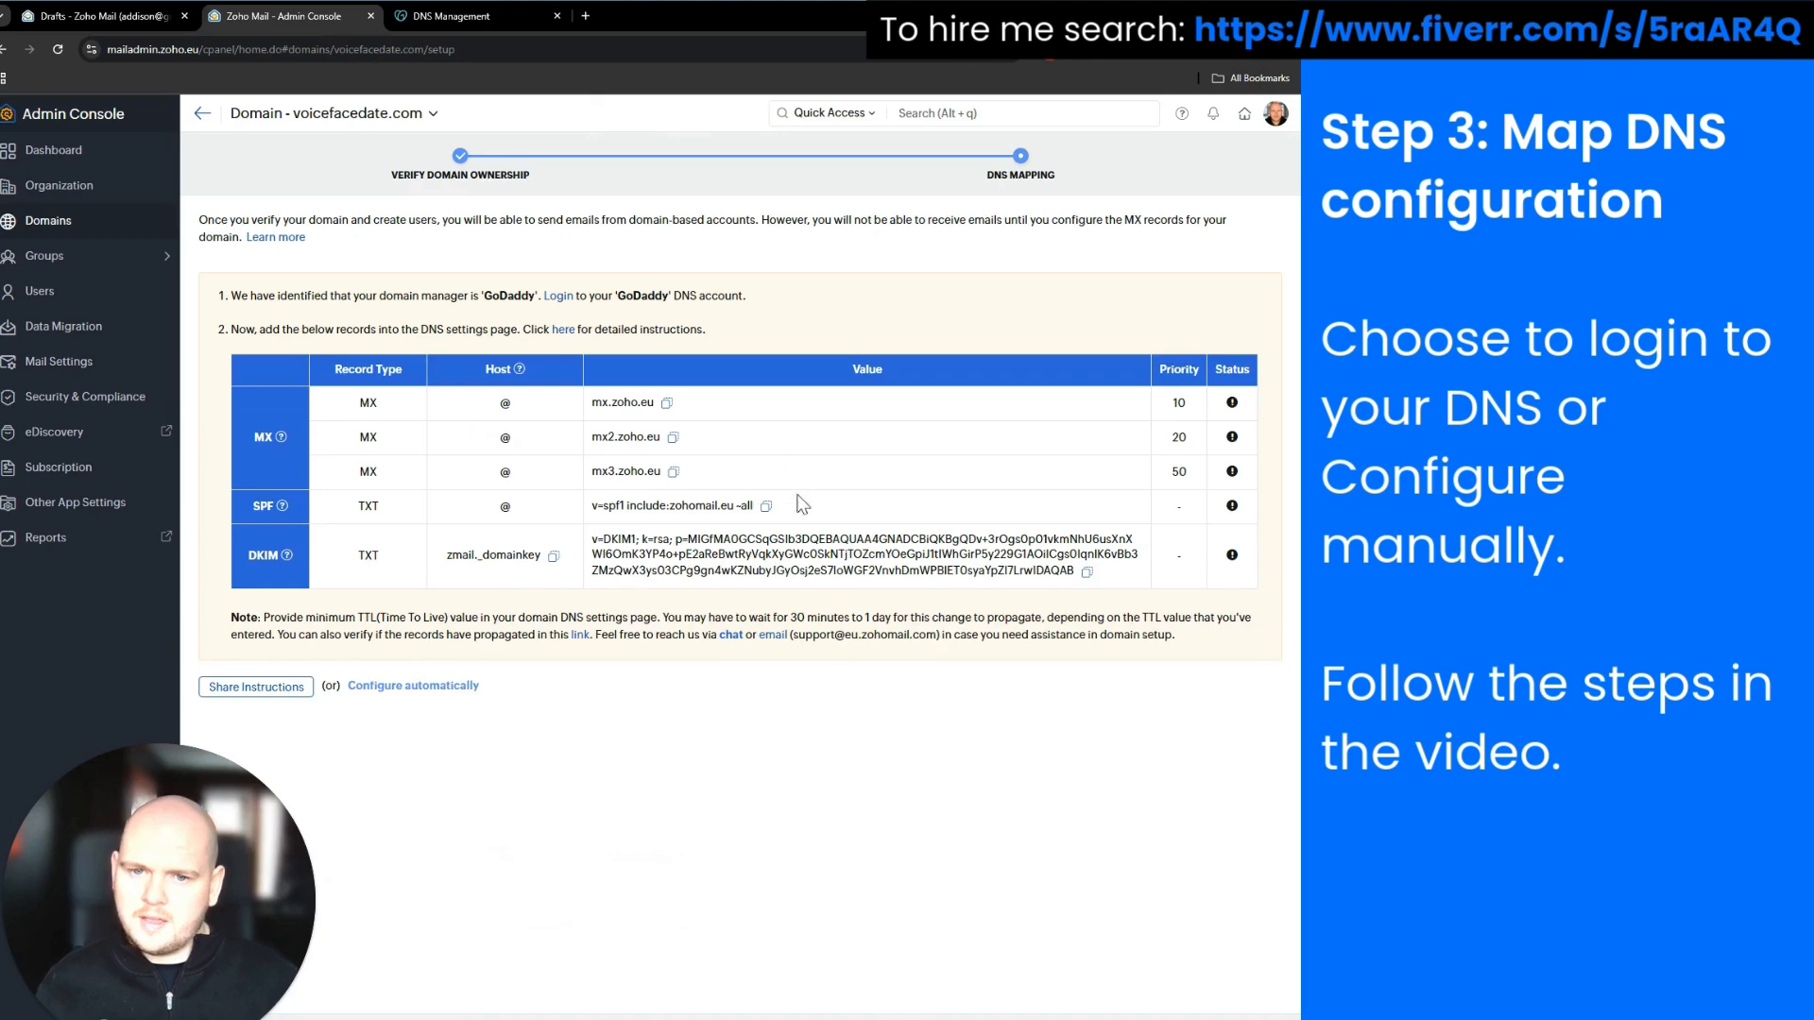
left_click(1087, 574)
left_click(428, 16)
key("ctrl+v")
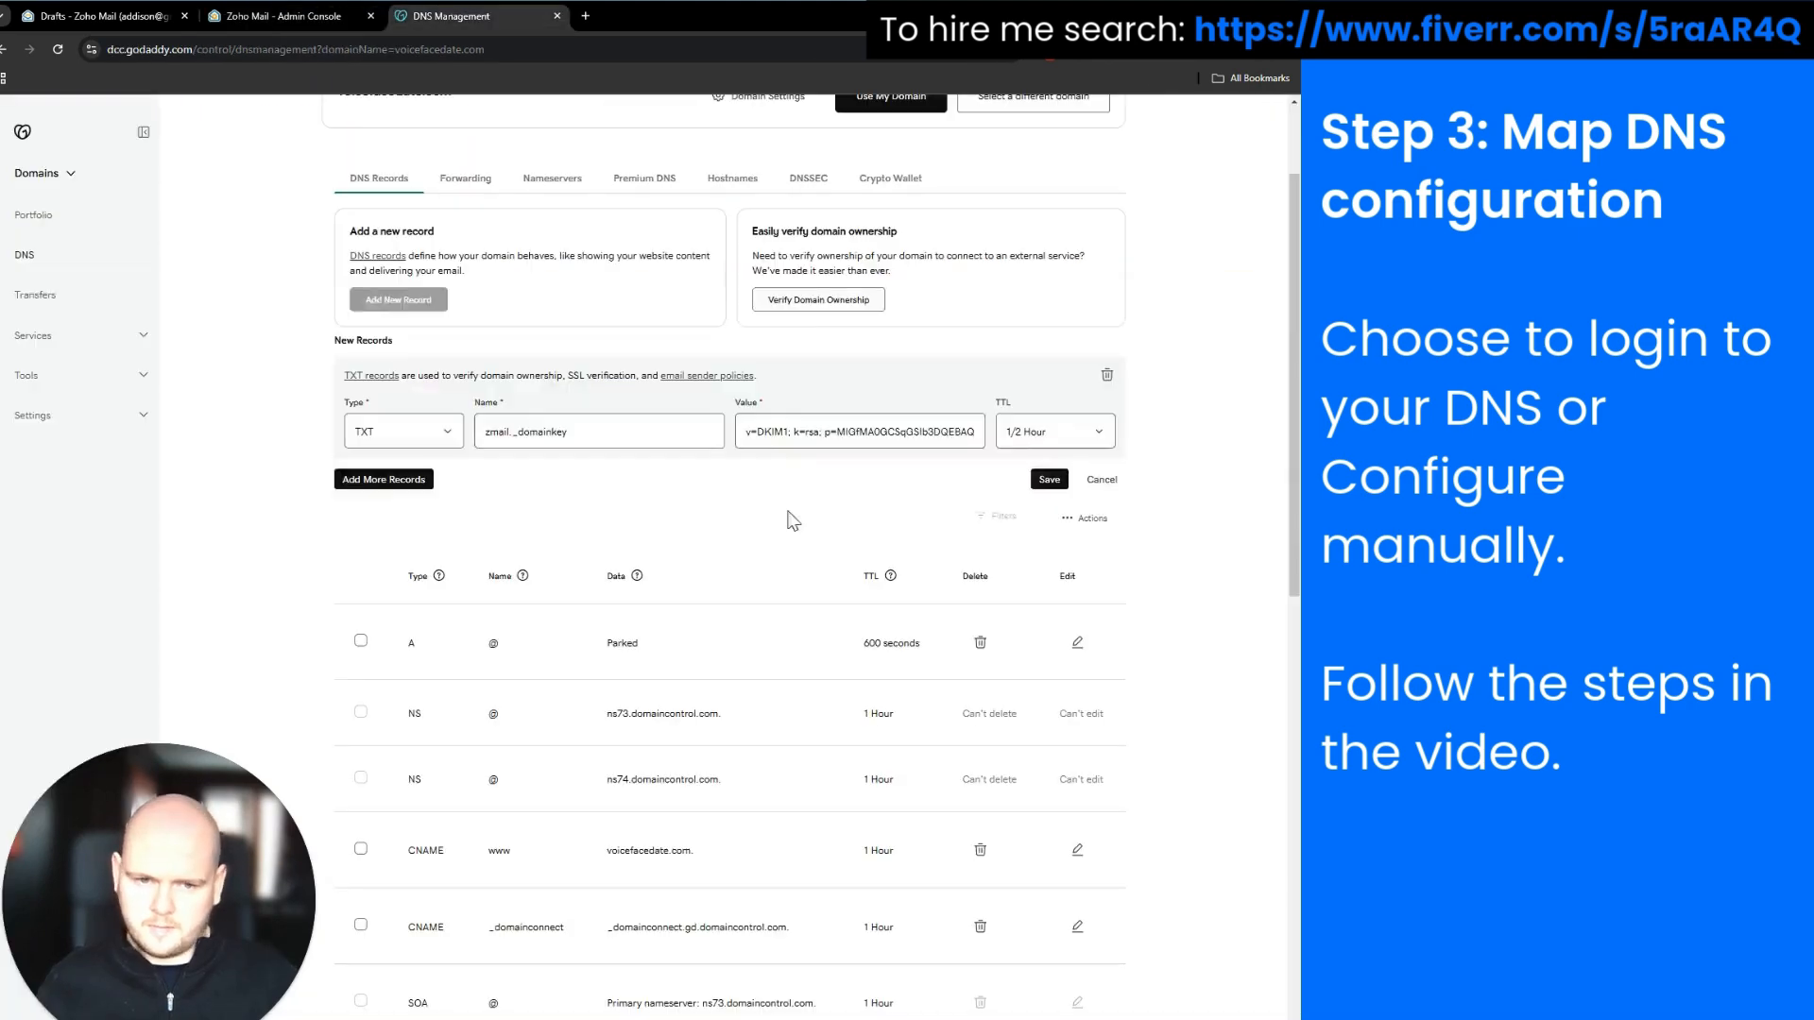
left_click(1041, 479)
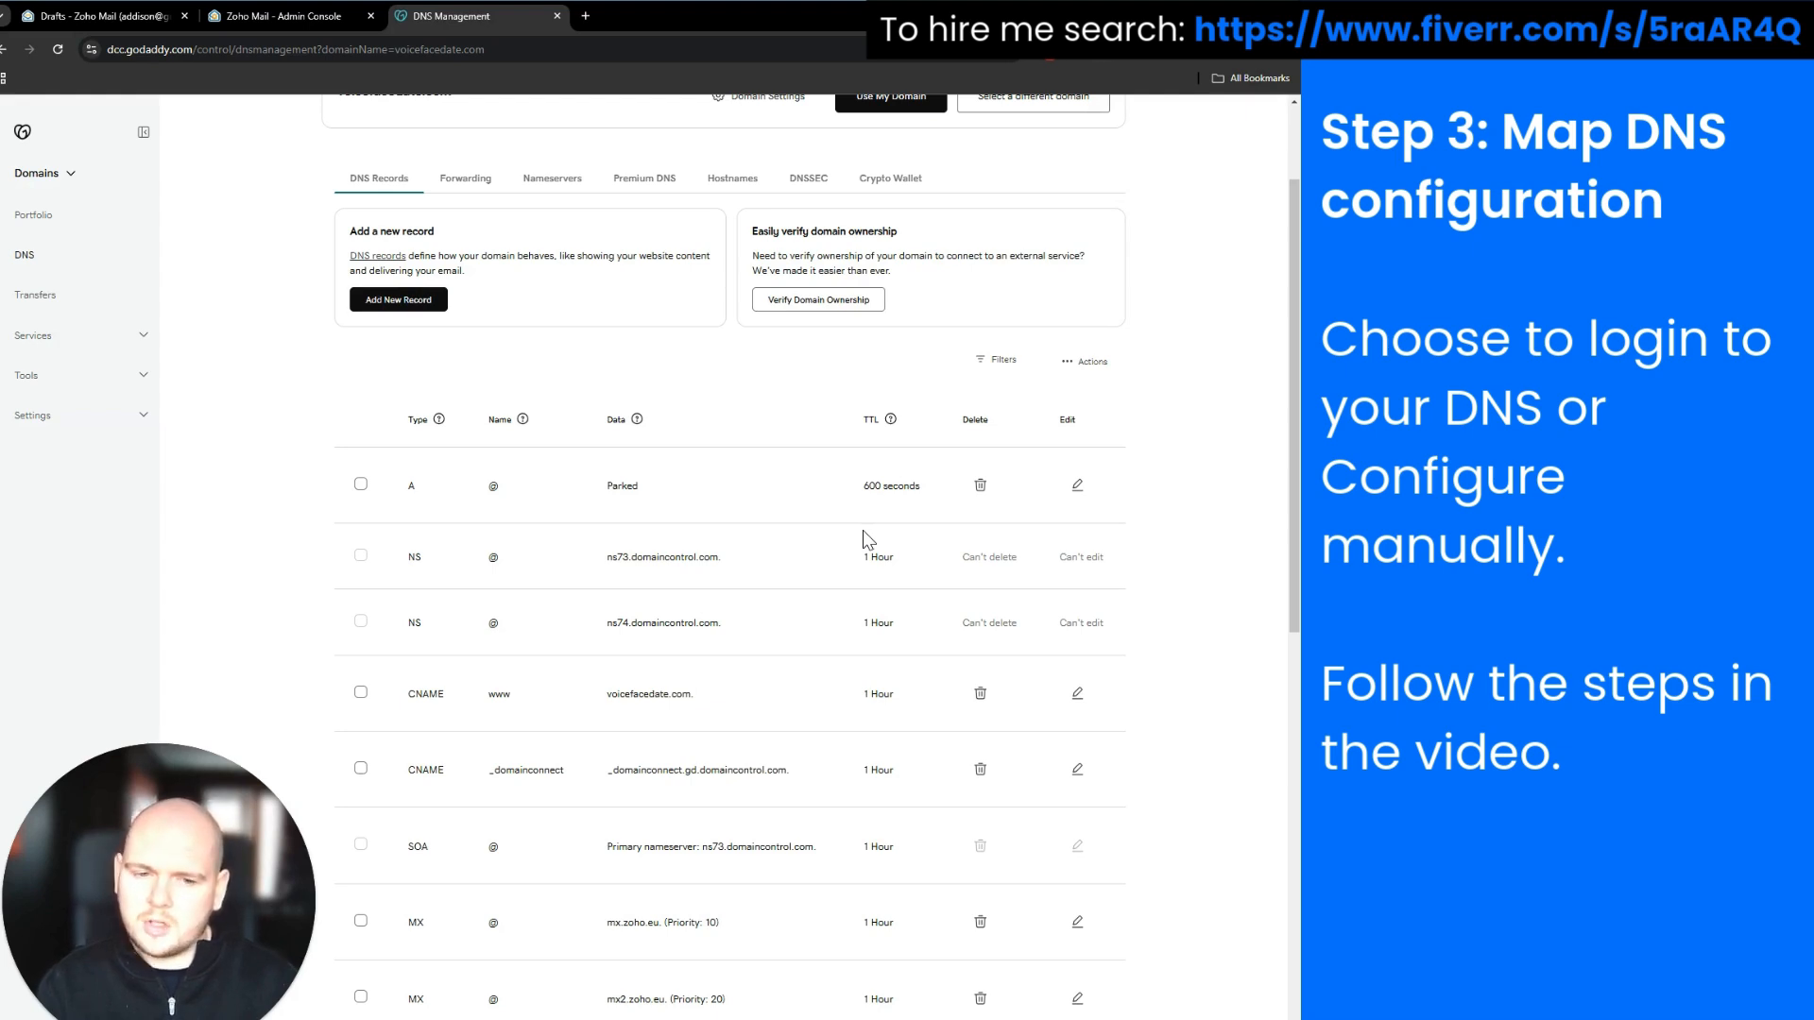
Open voicefacedate.com's domain details, then go back to the Domains list showing it Completed
left_click(247, 26)
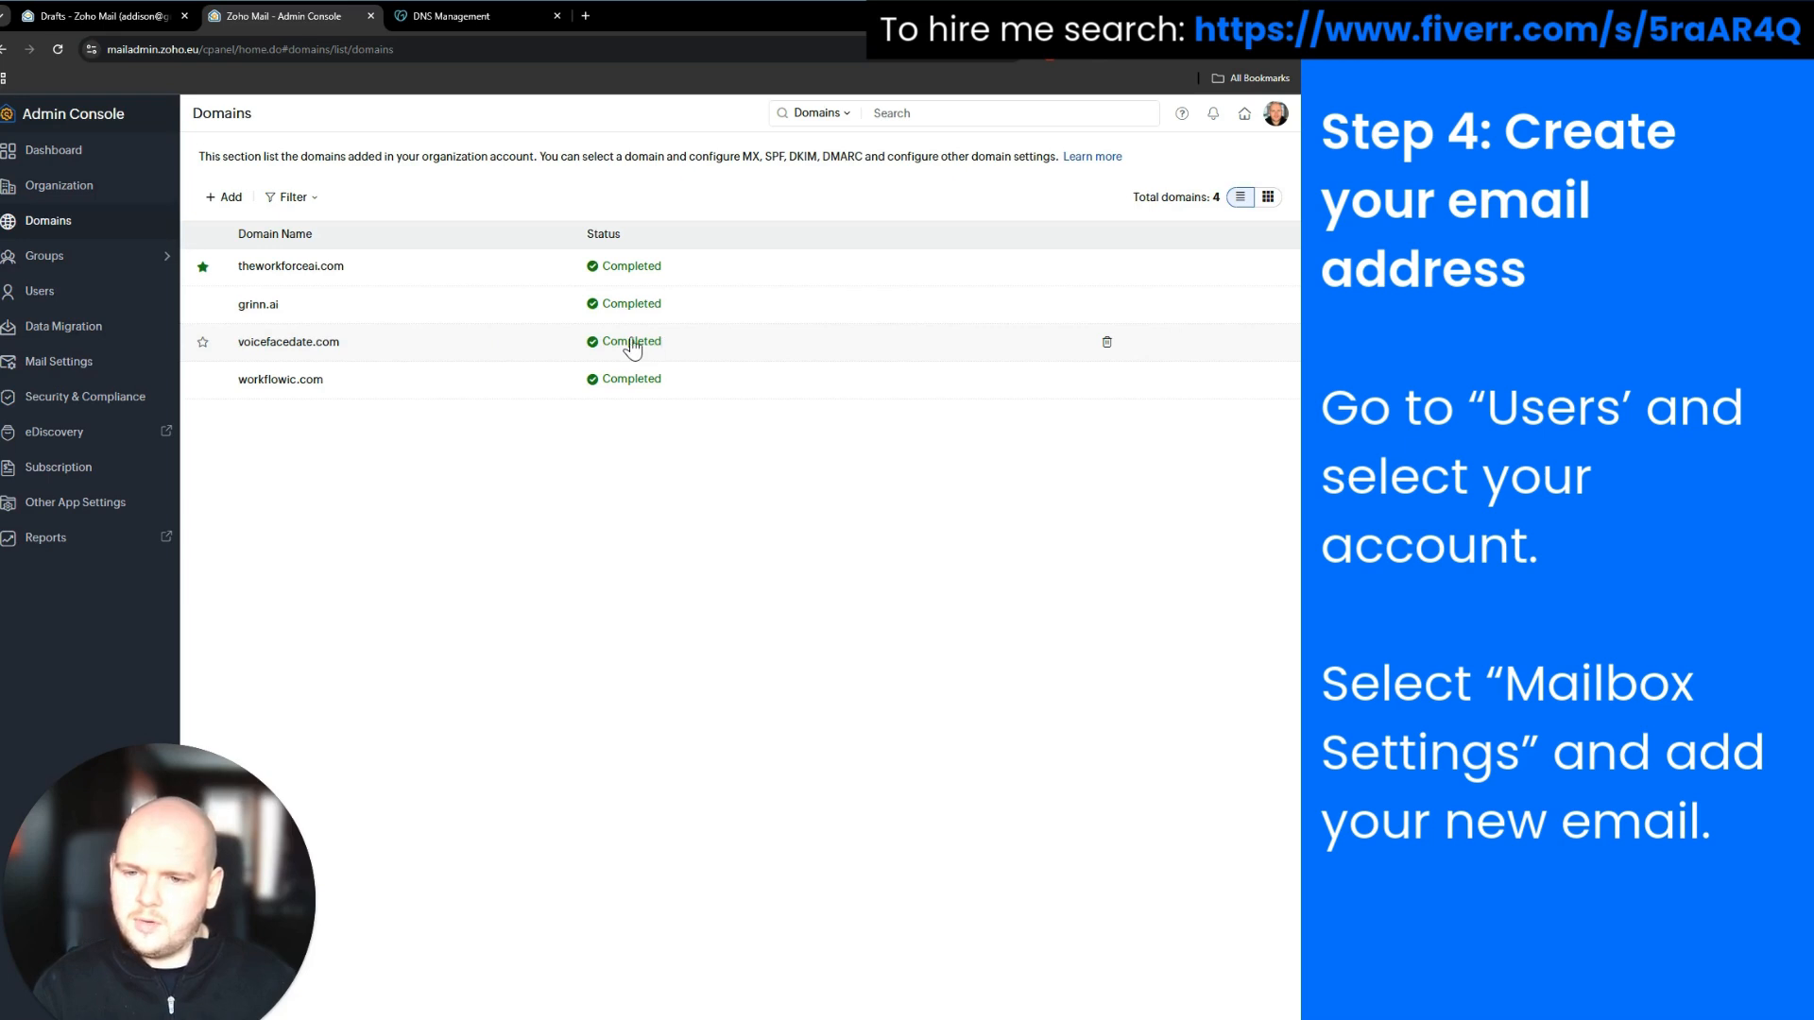
left_click(436, 346)
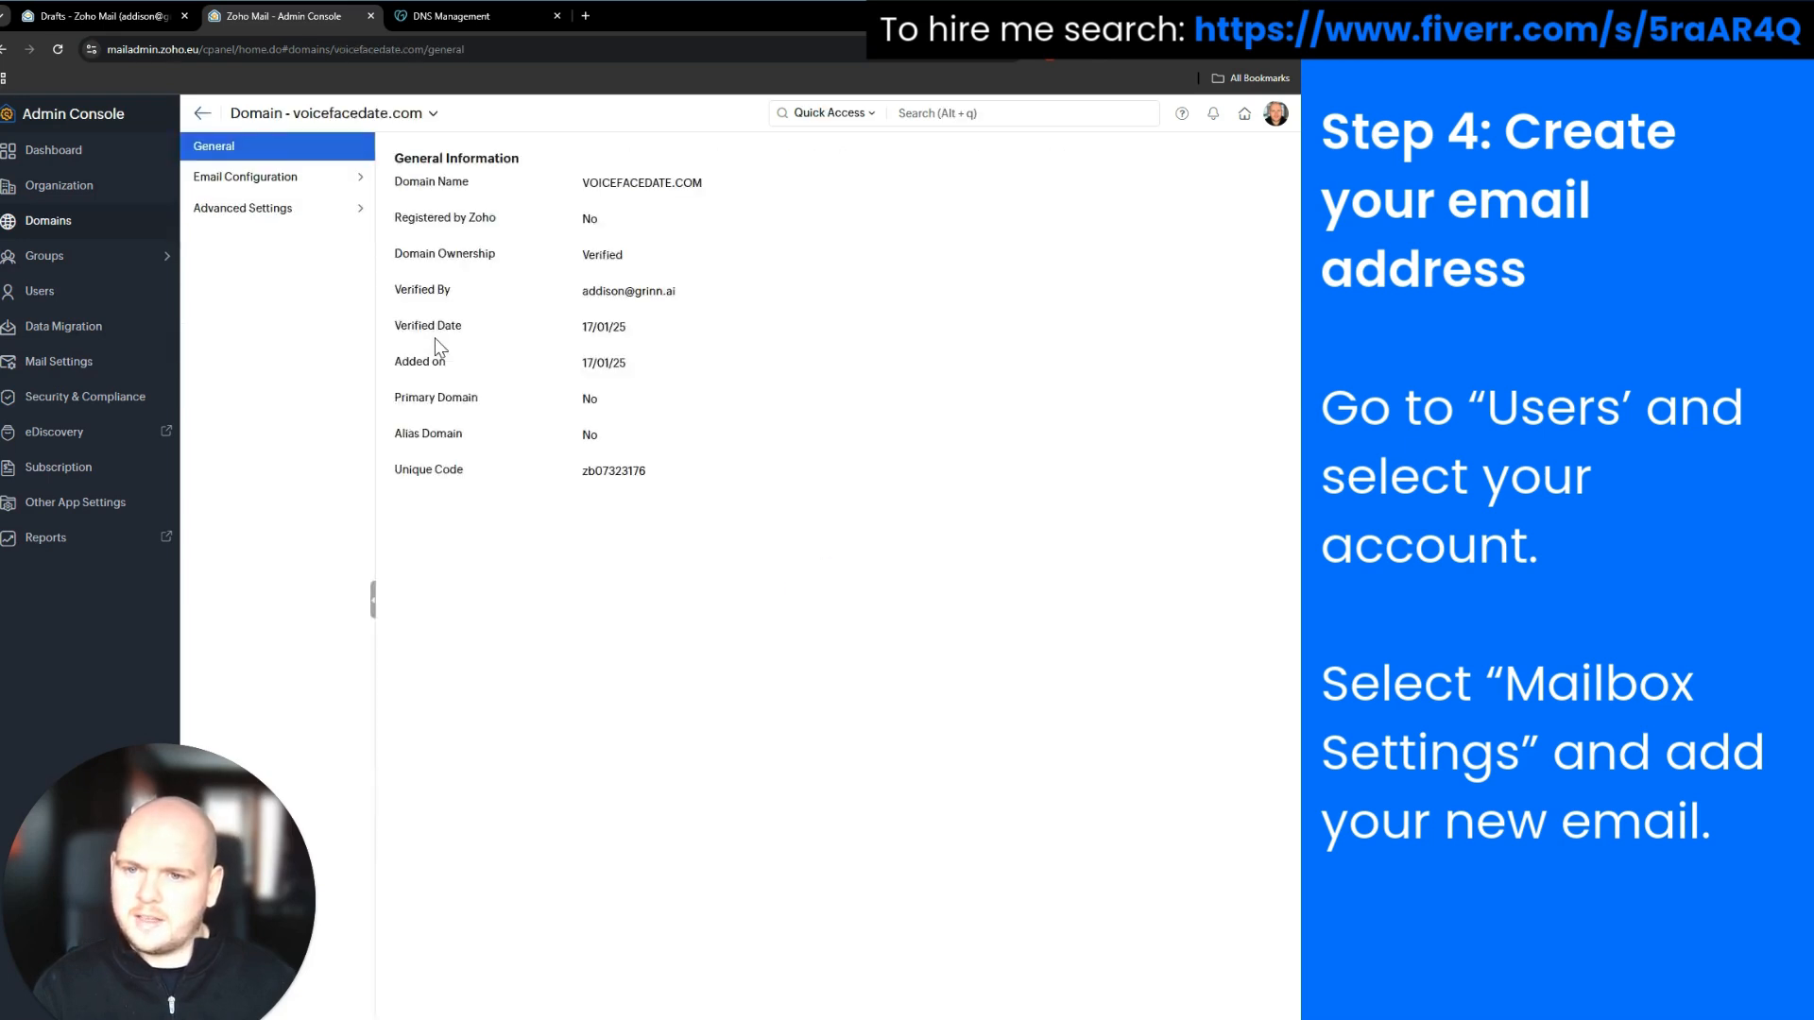
left_click(203, 114)
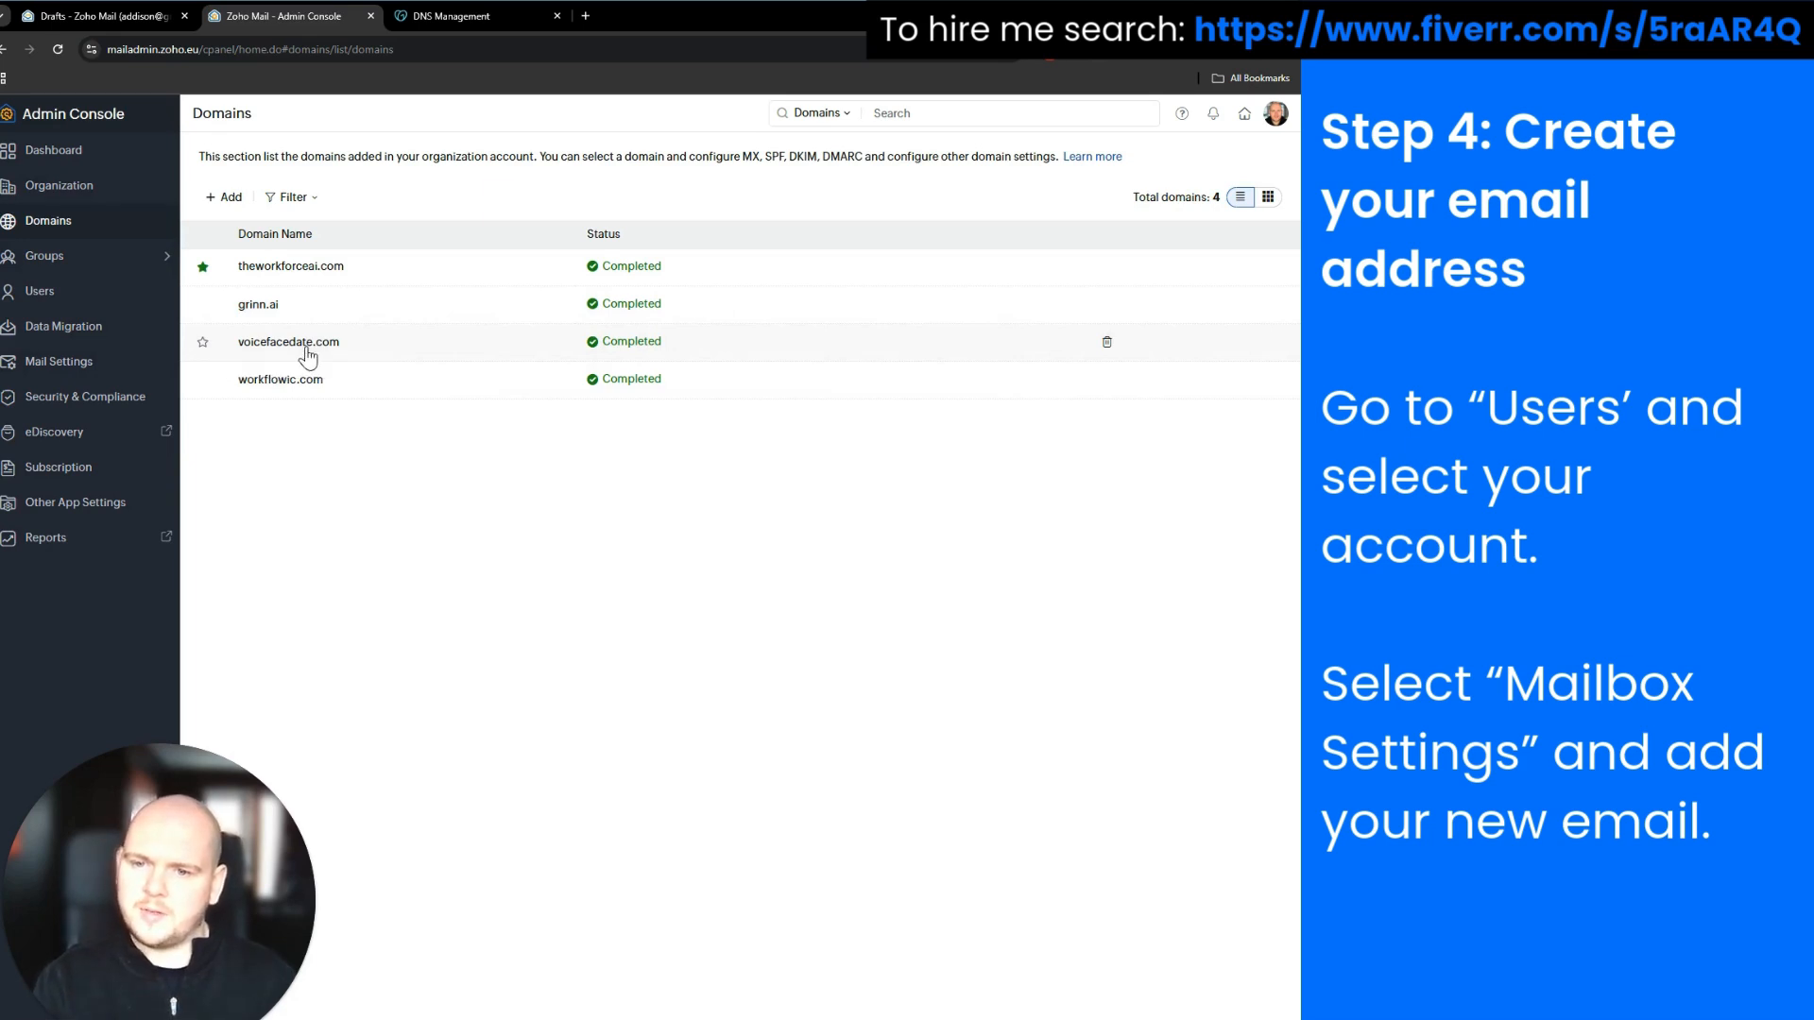
Open the administrator's account in Users and start adding a new email alias
left_click(99, 293)
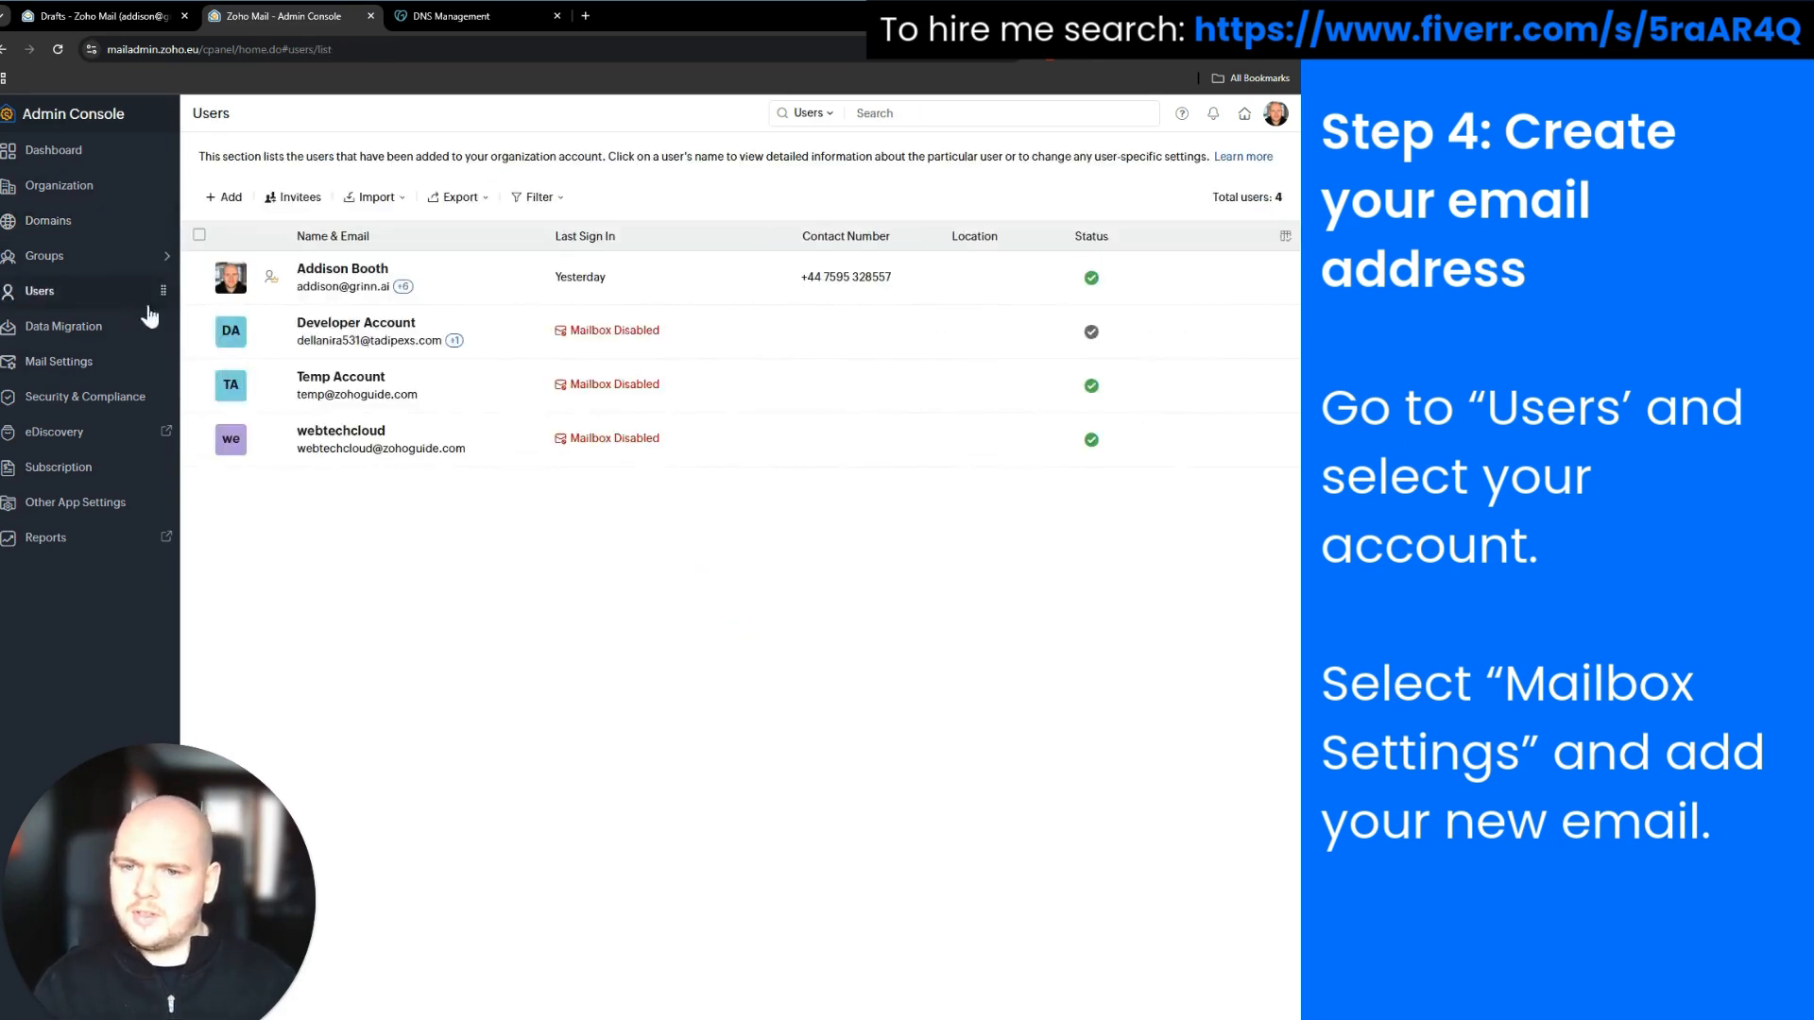
left_click(365, 274)
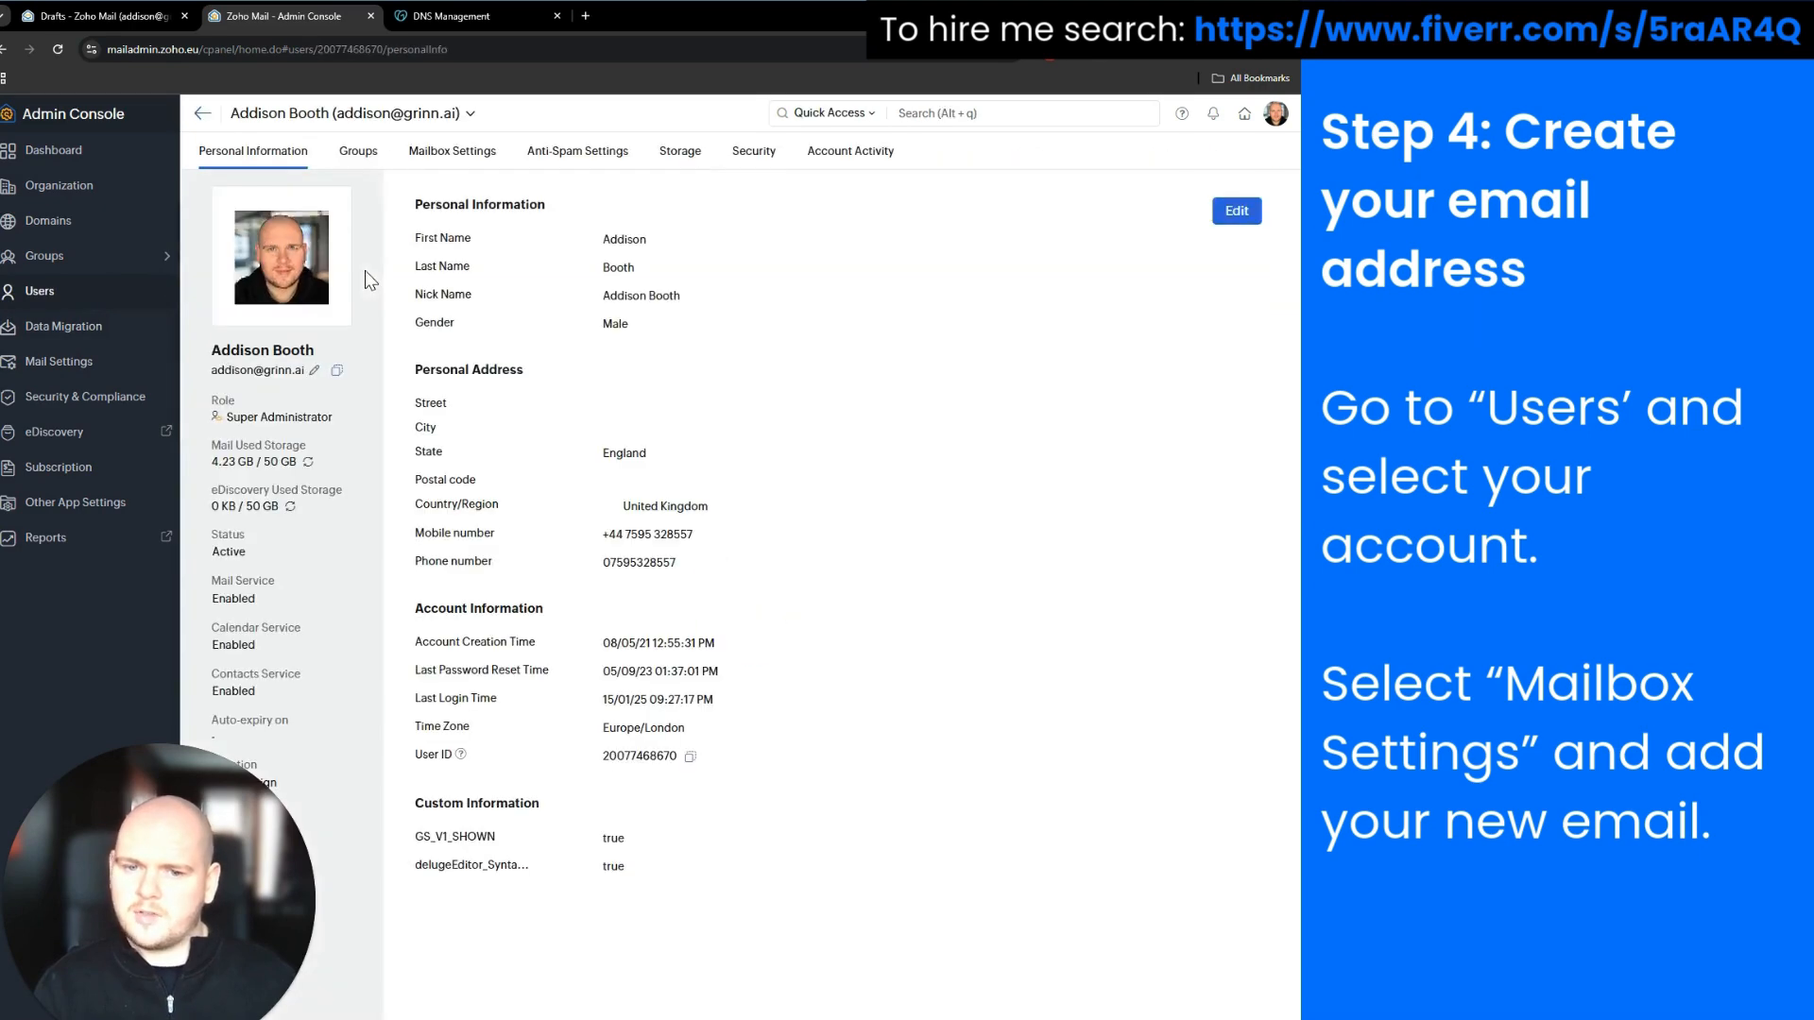
left_click(455, 159)
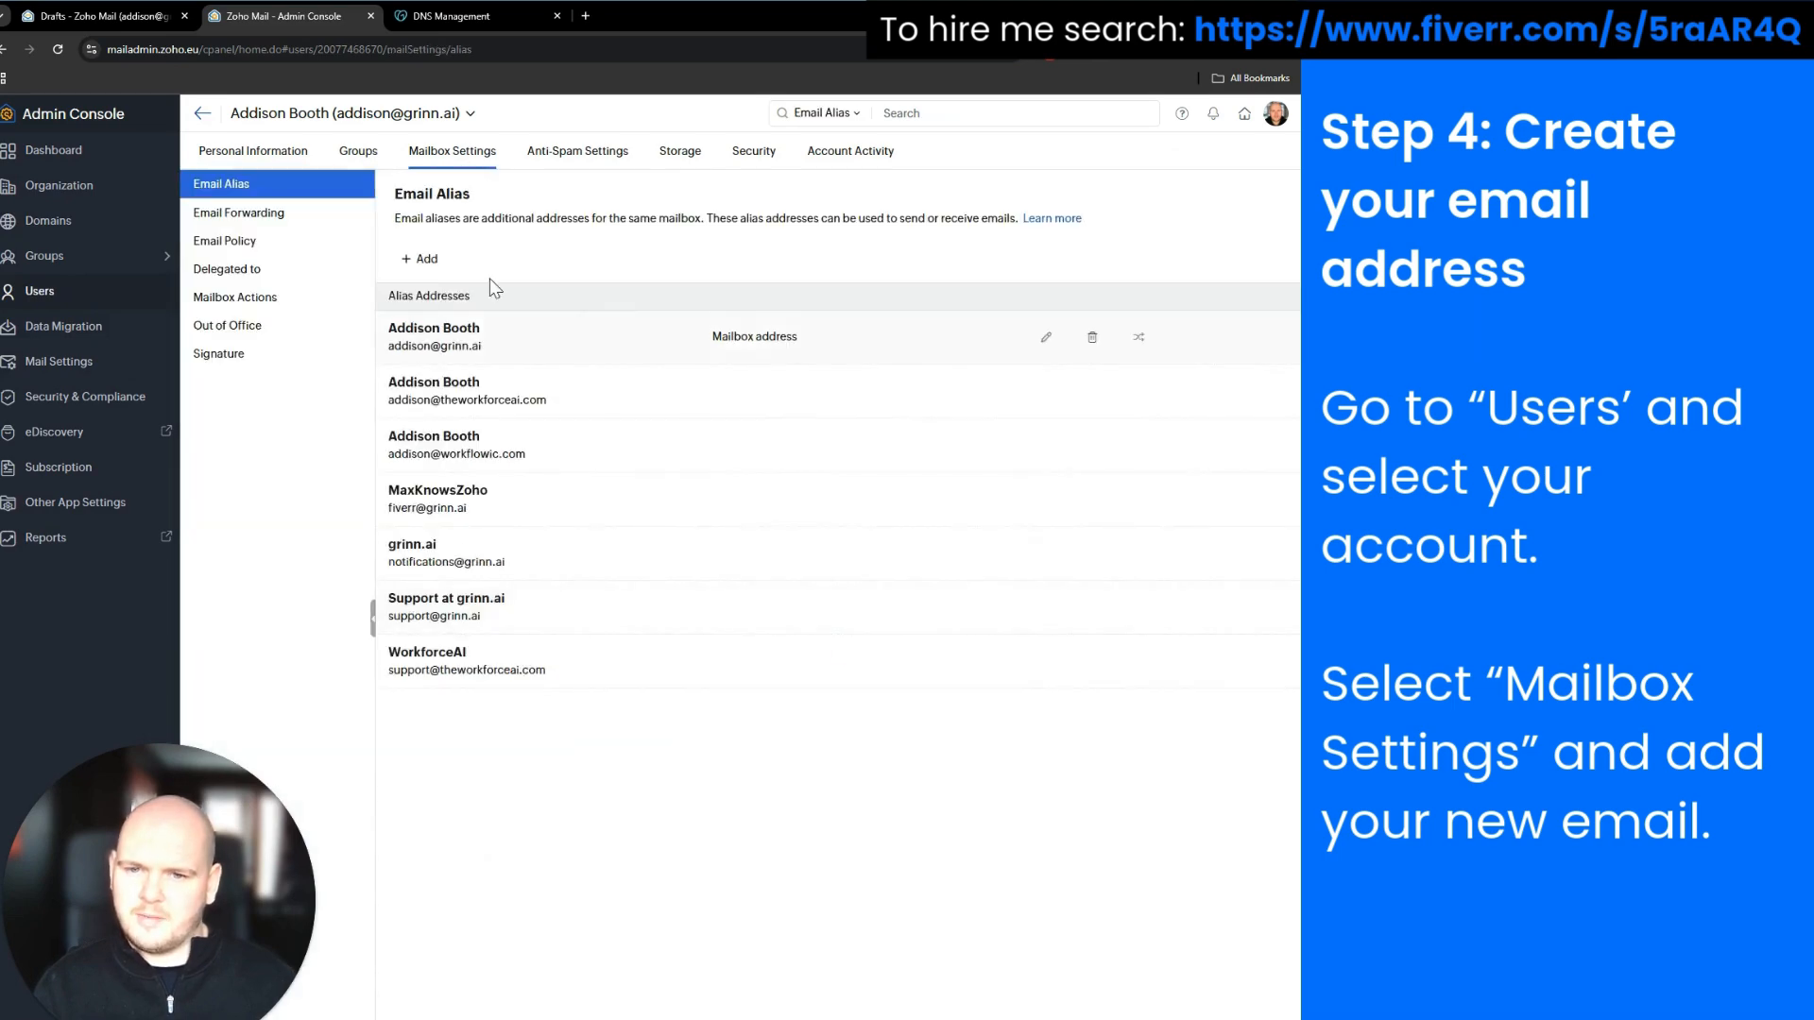
left_click(427, 261)
Set the alias domain to voicefacedate.com, enter the alias and display name, and add it
left_click(595, 599)
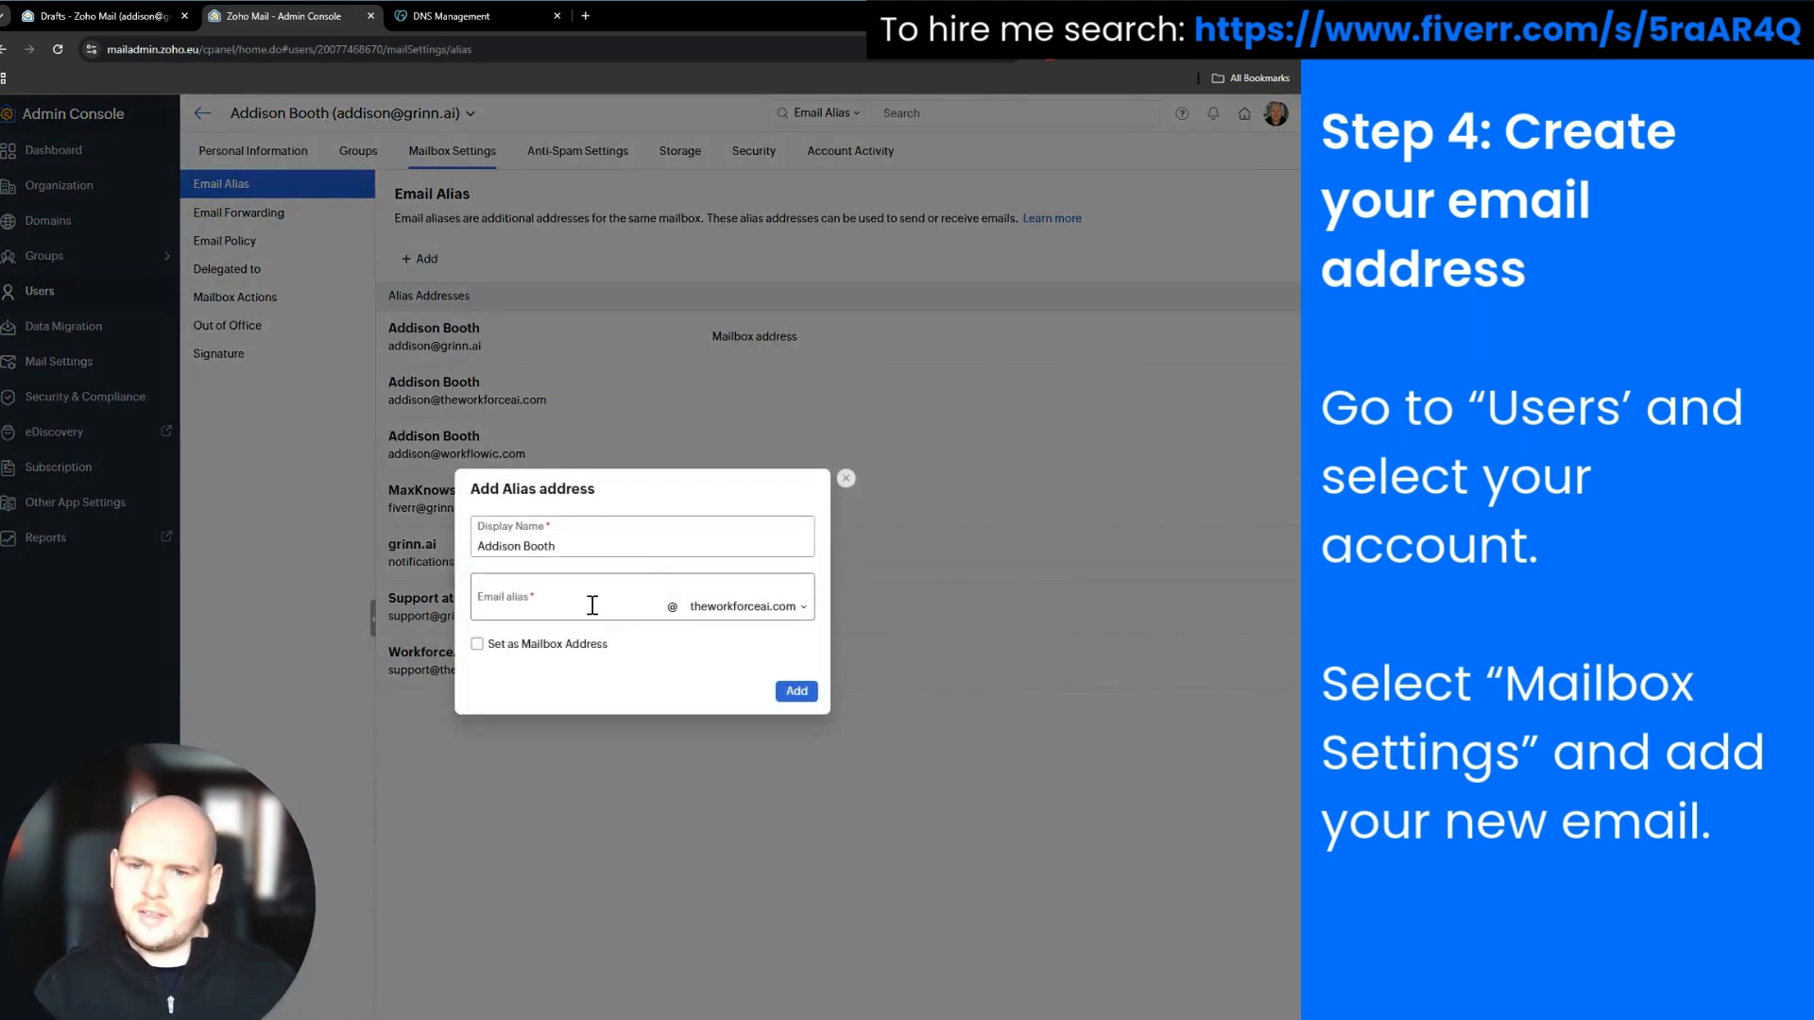
left_click(777, 609)
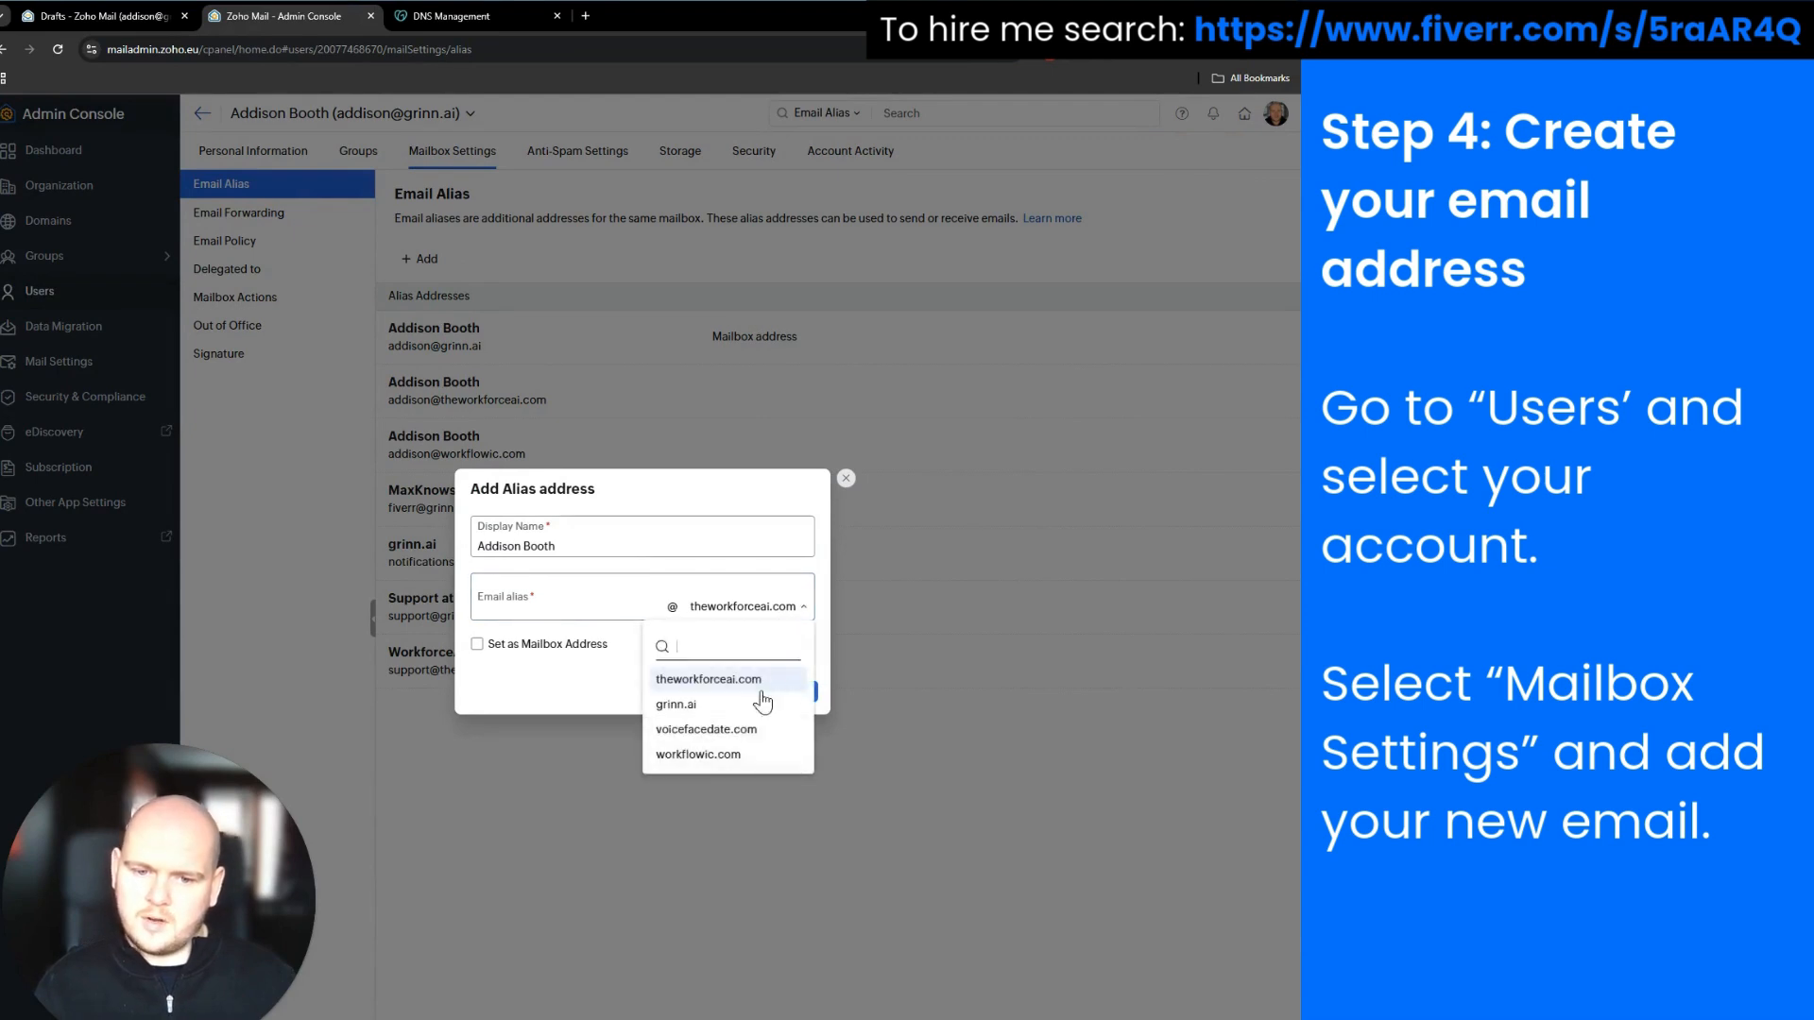
left_click(741, 723)
left_click(576, 618)
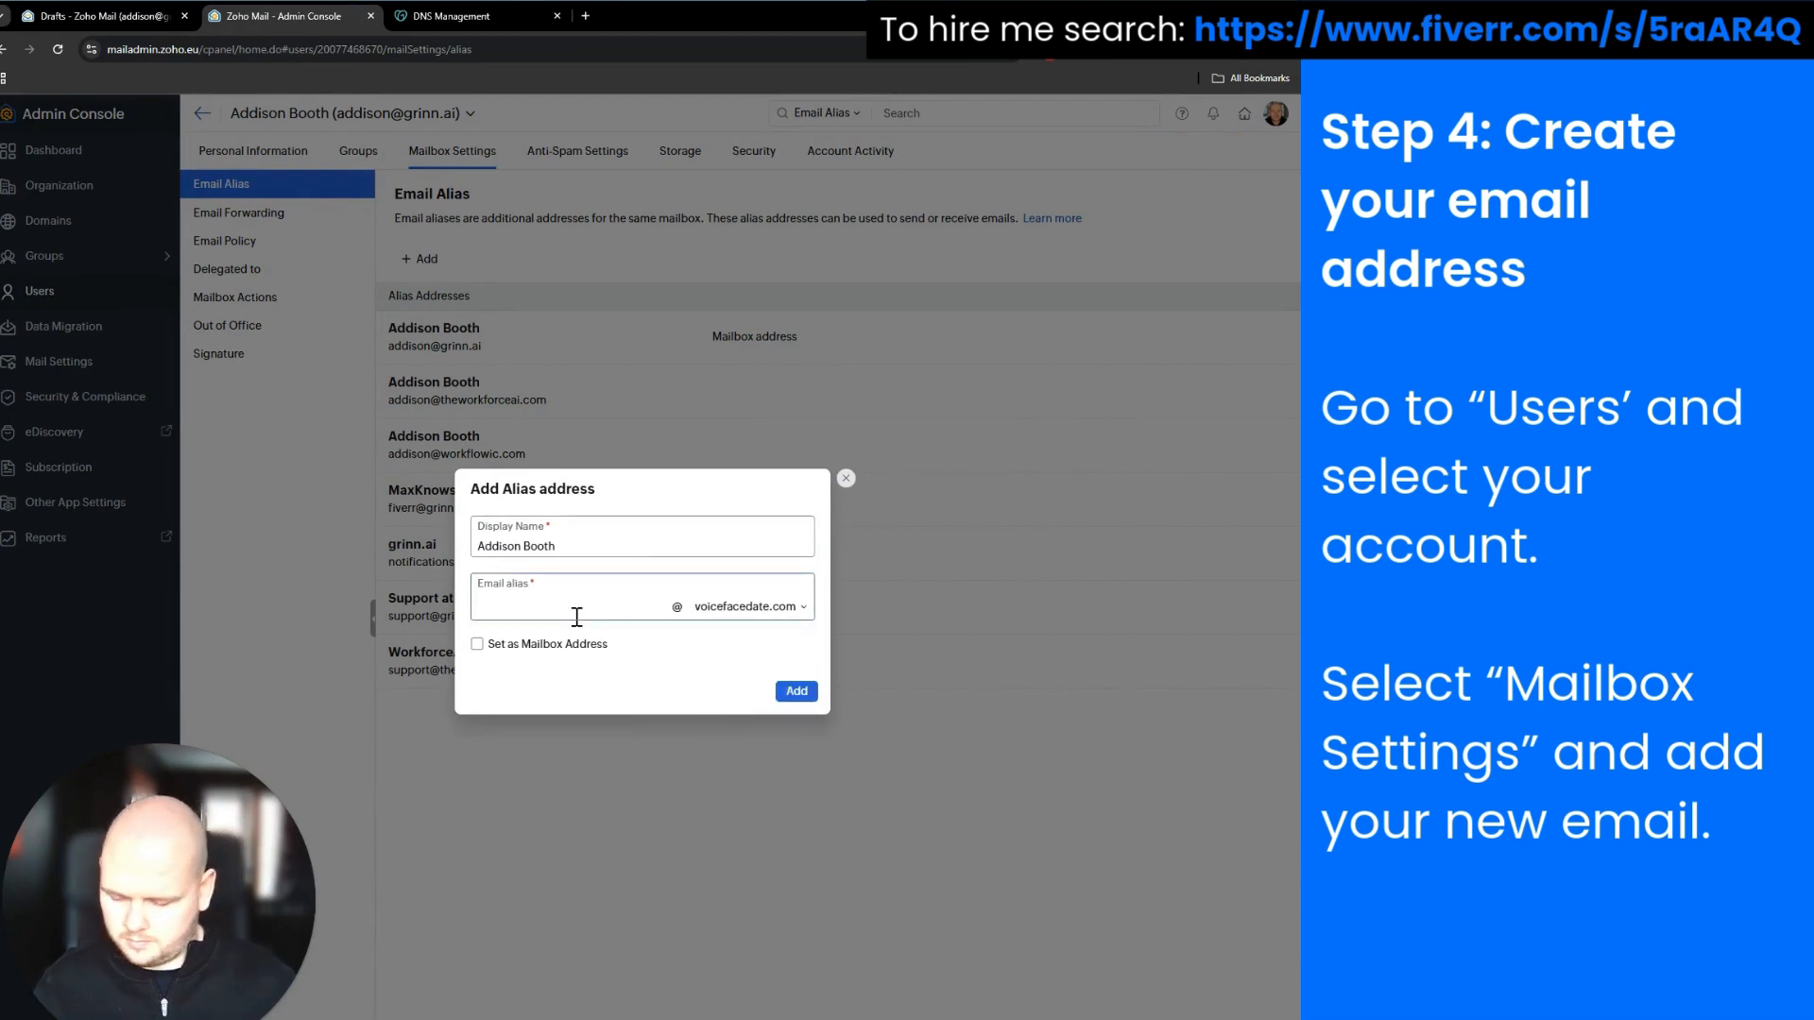
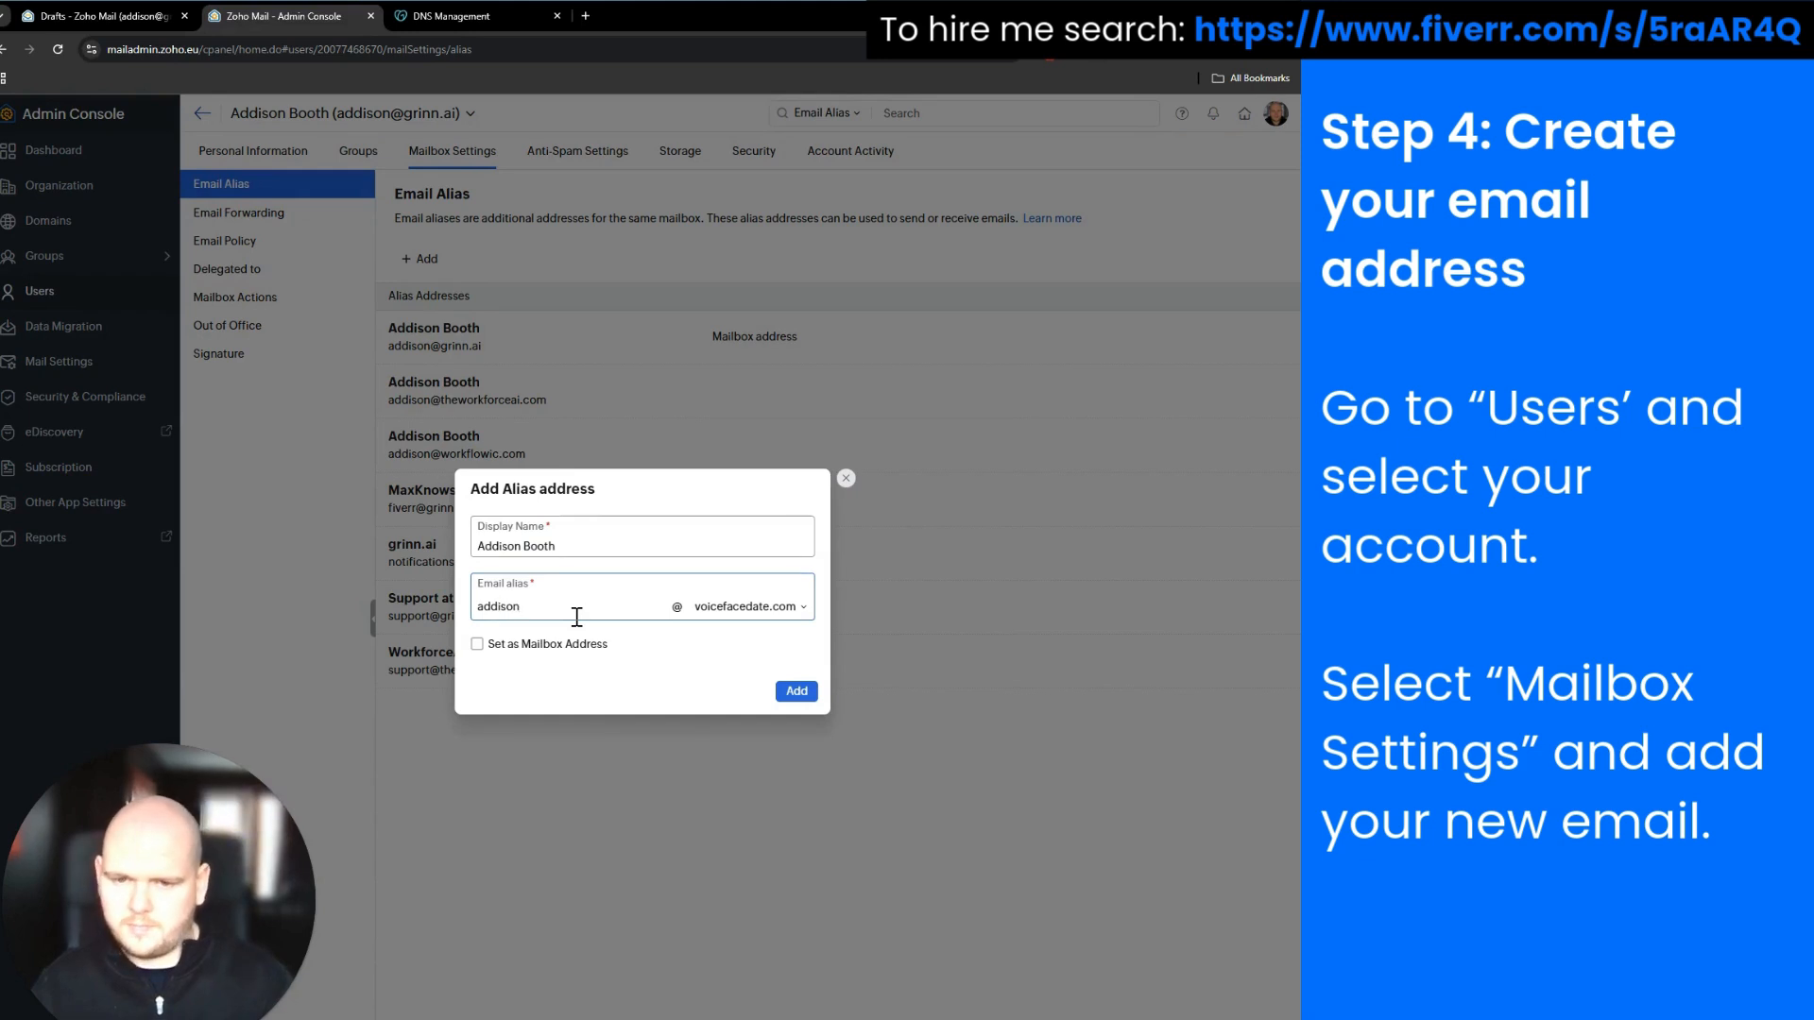
left_click_drag(563, 614, 322, 605)
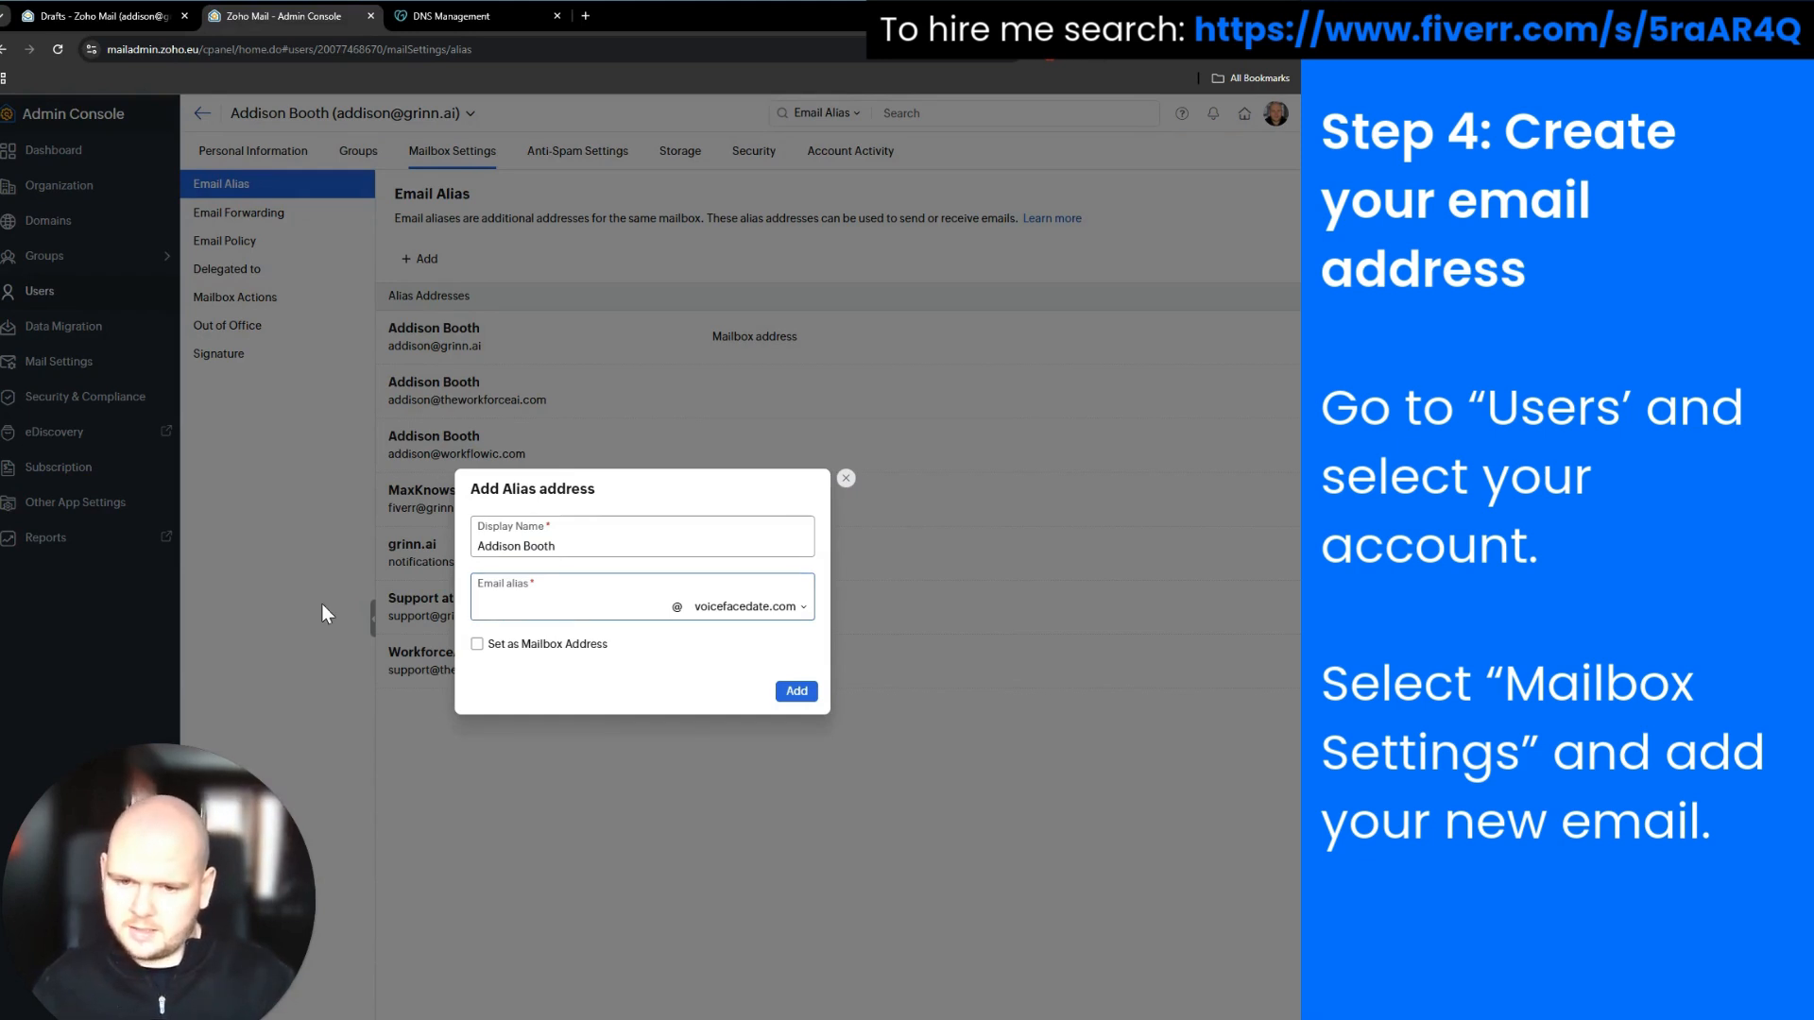
left_click_drag(563, 546, 386, 547)
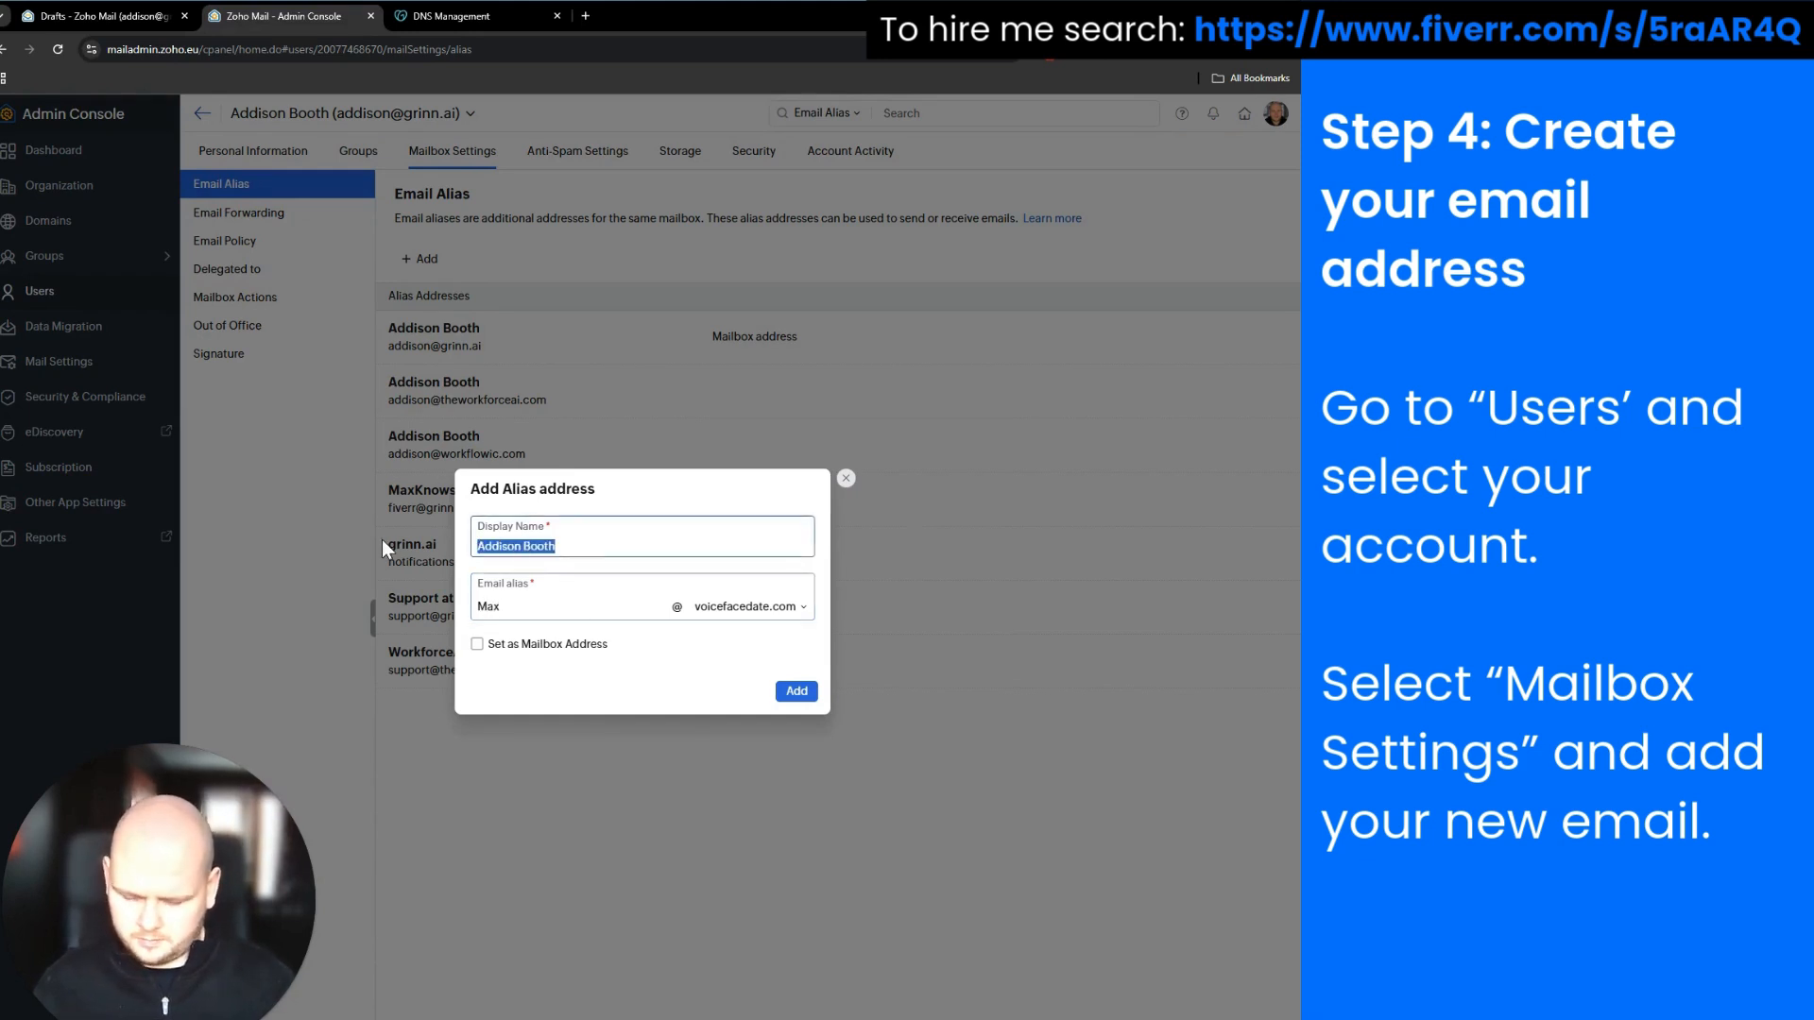
type("Max")
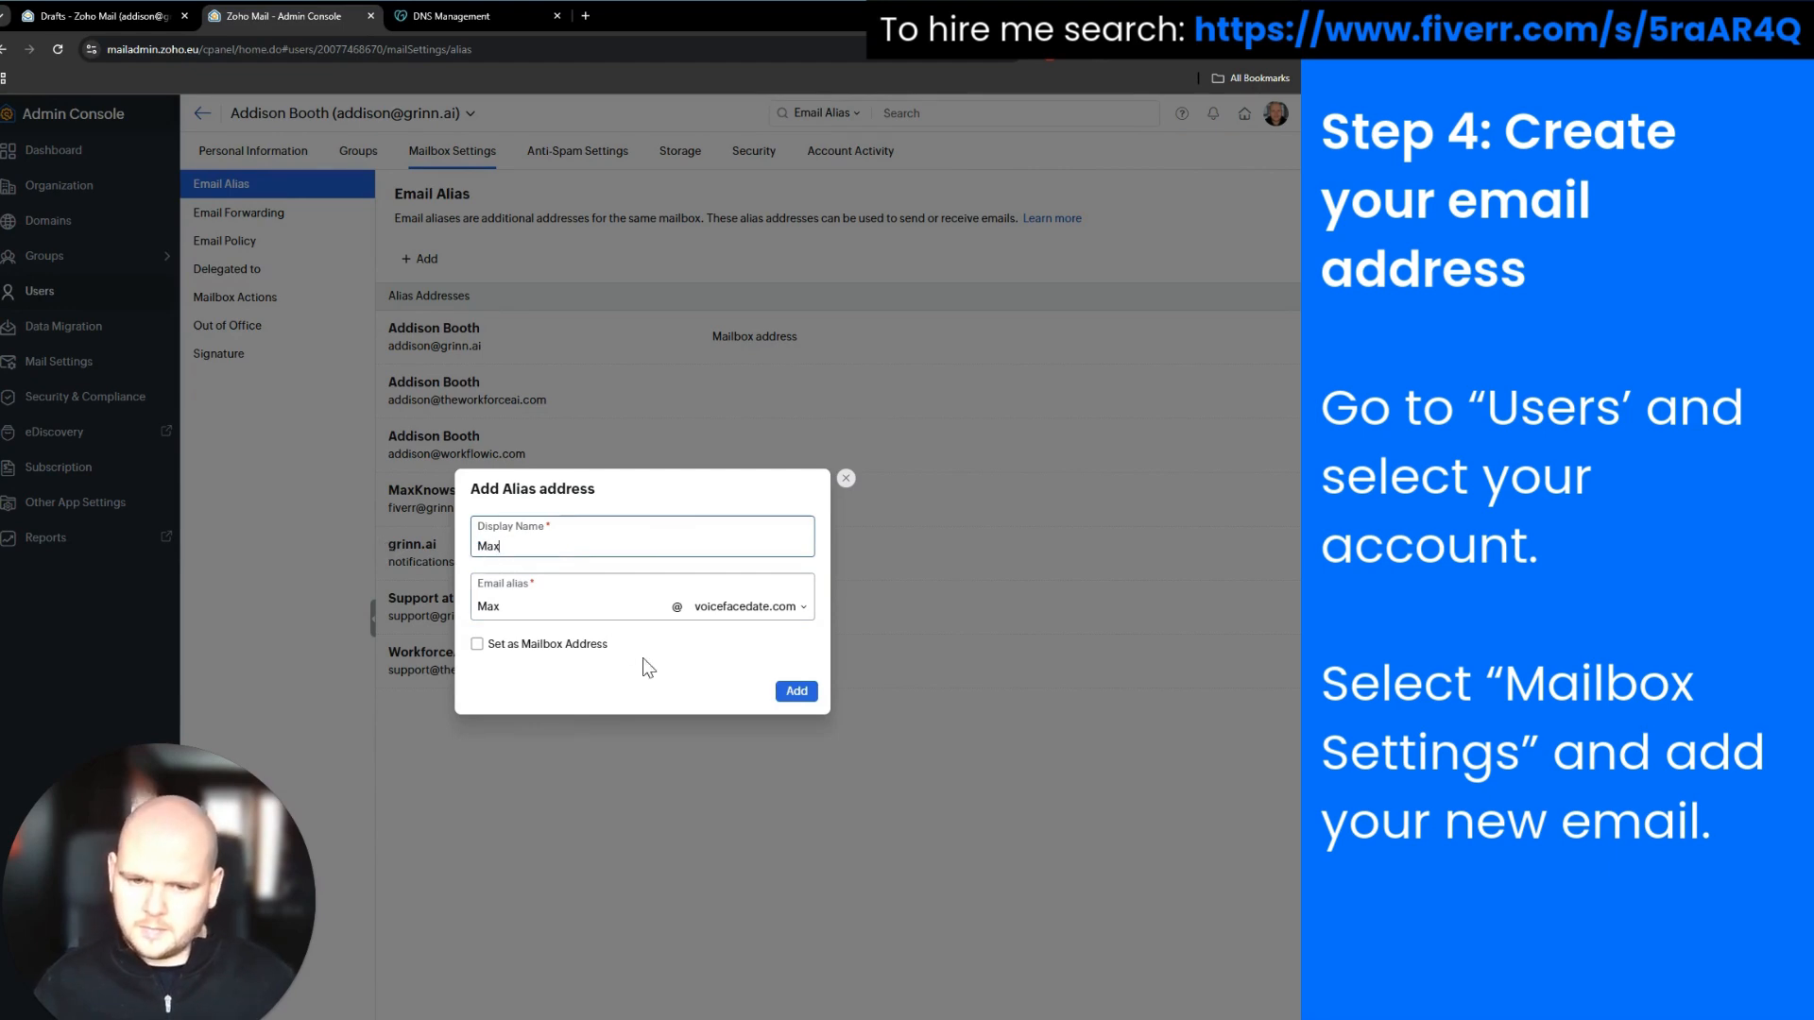
left_click(796, 691)
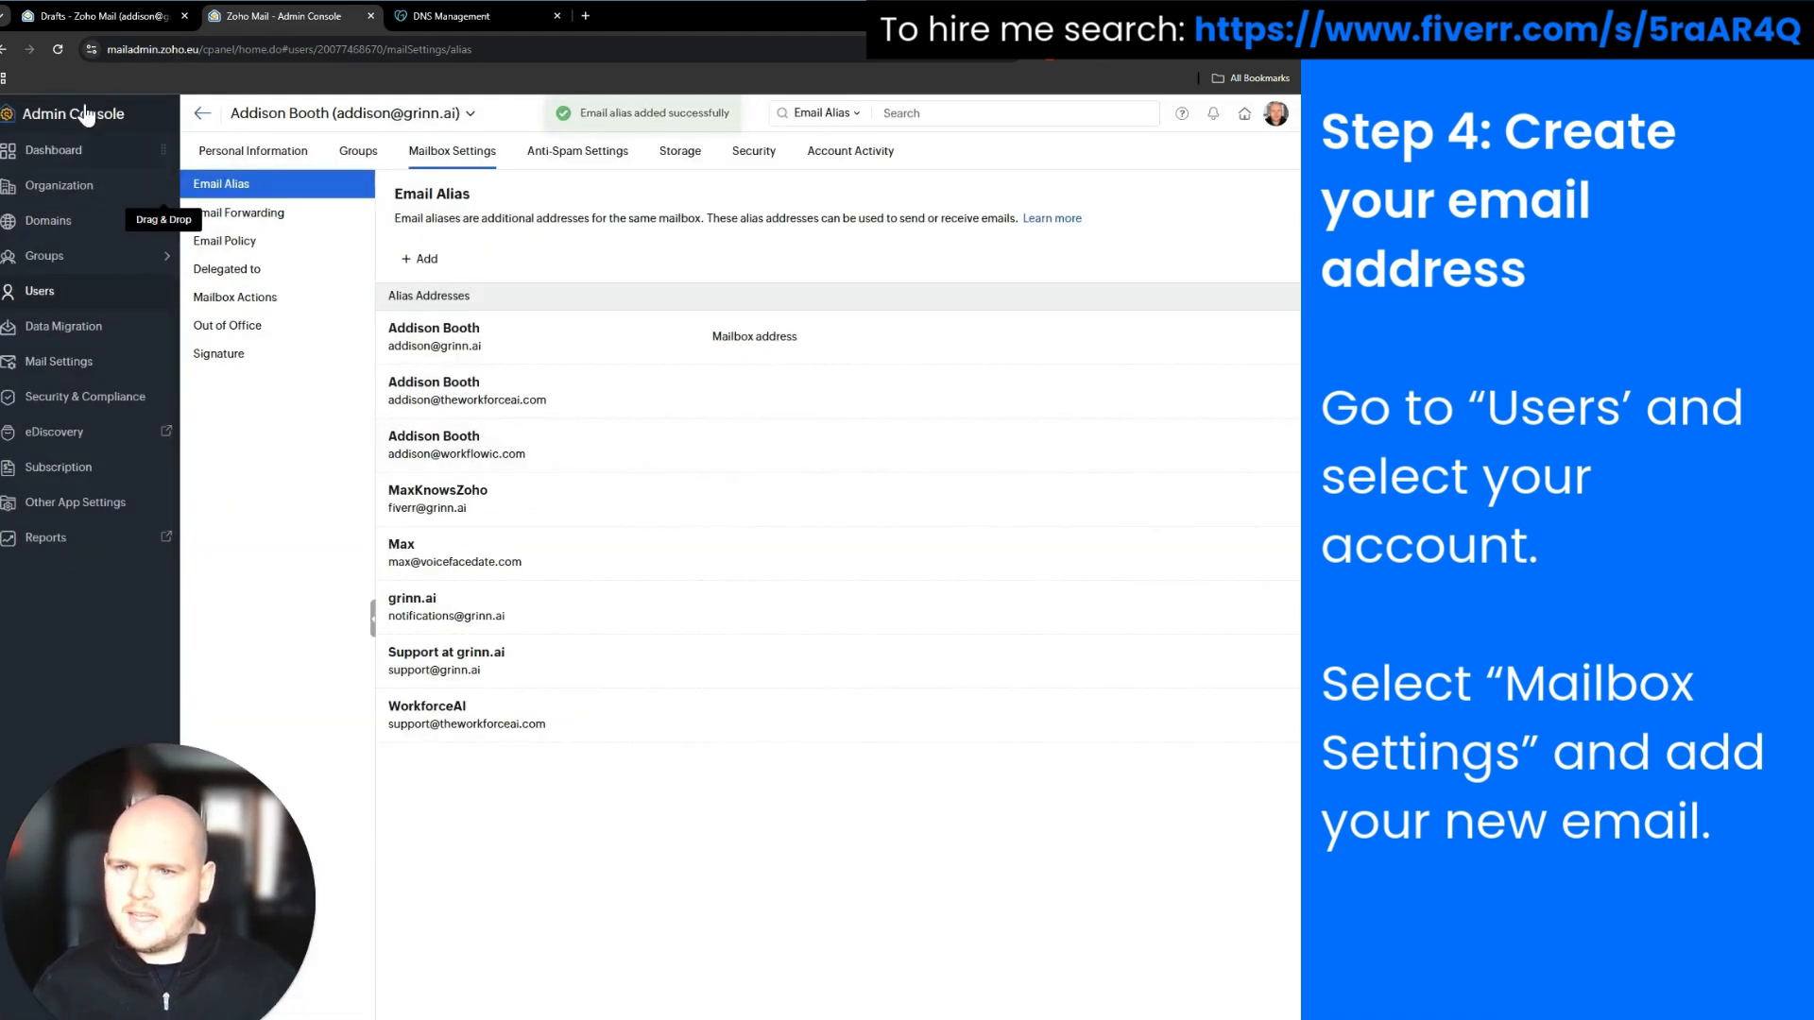
left_click(64, 17)
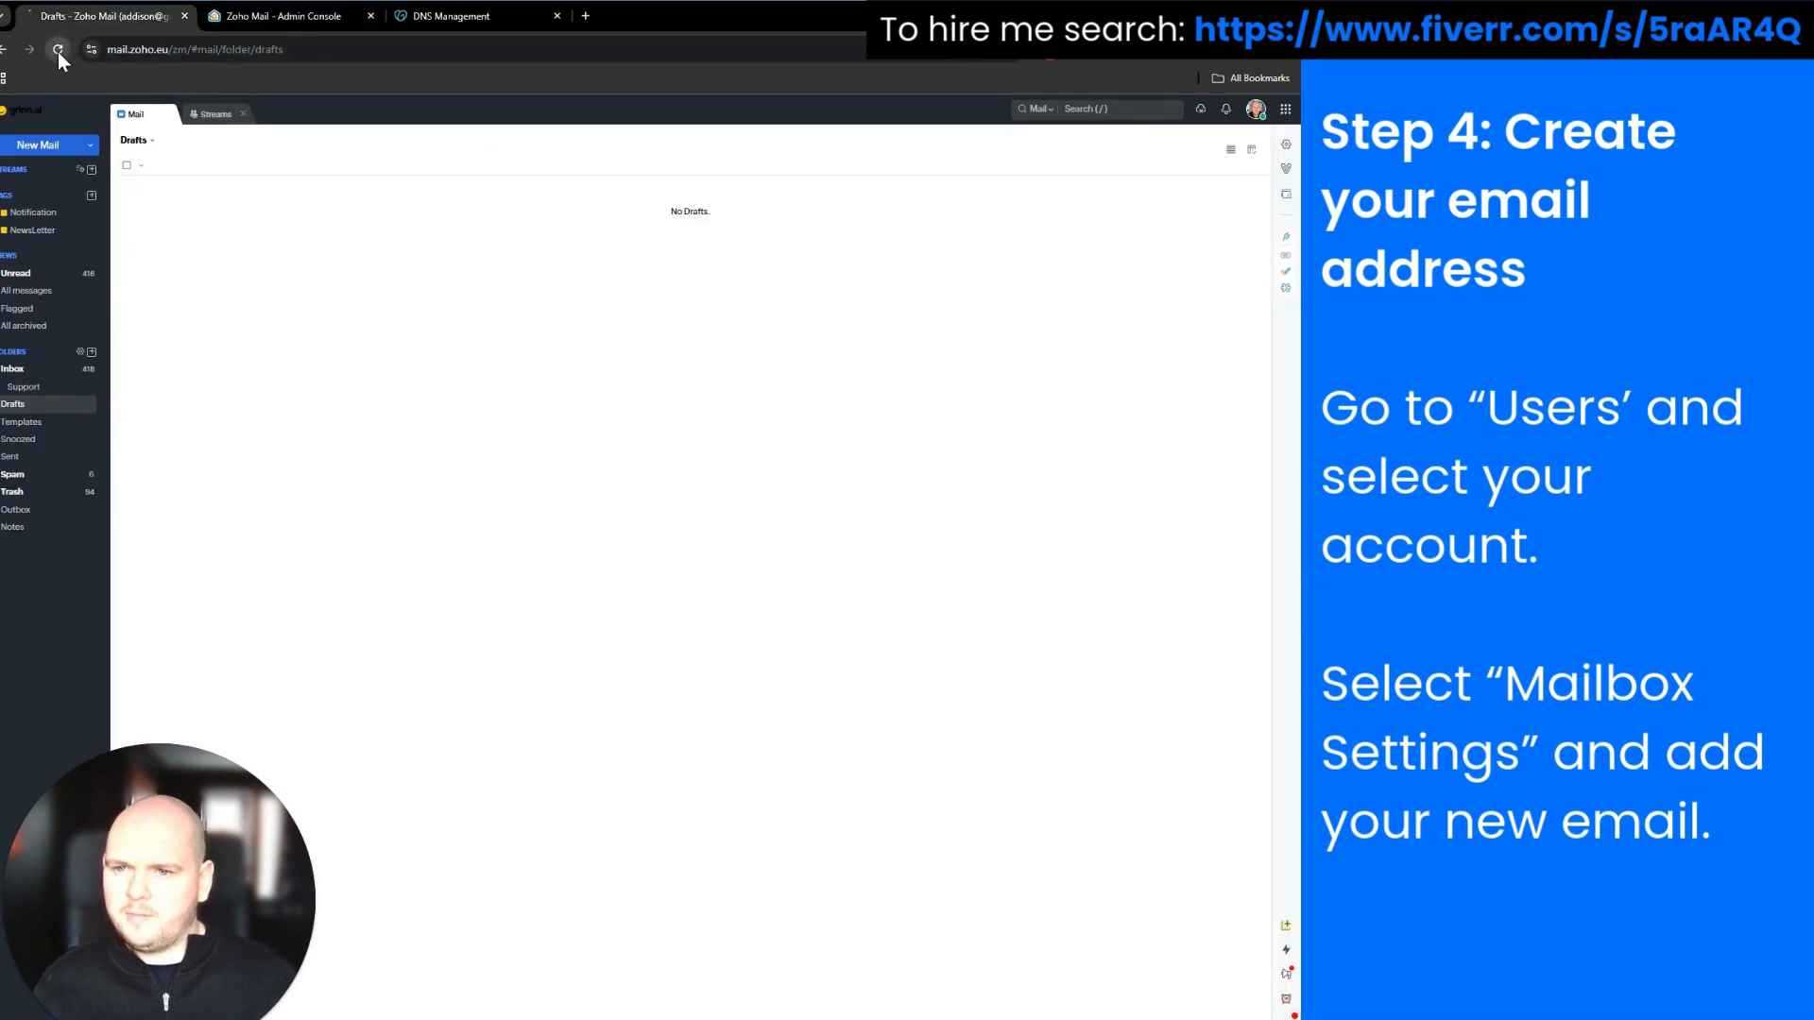
Reload Zoho Mail and start a new message from the voicefacedate.com alias, then return to the Admin Console
left_click(58, 53)
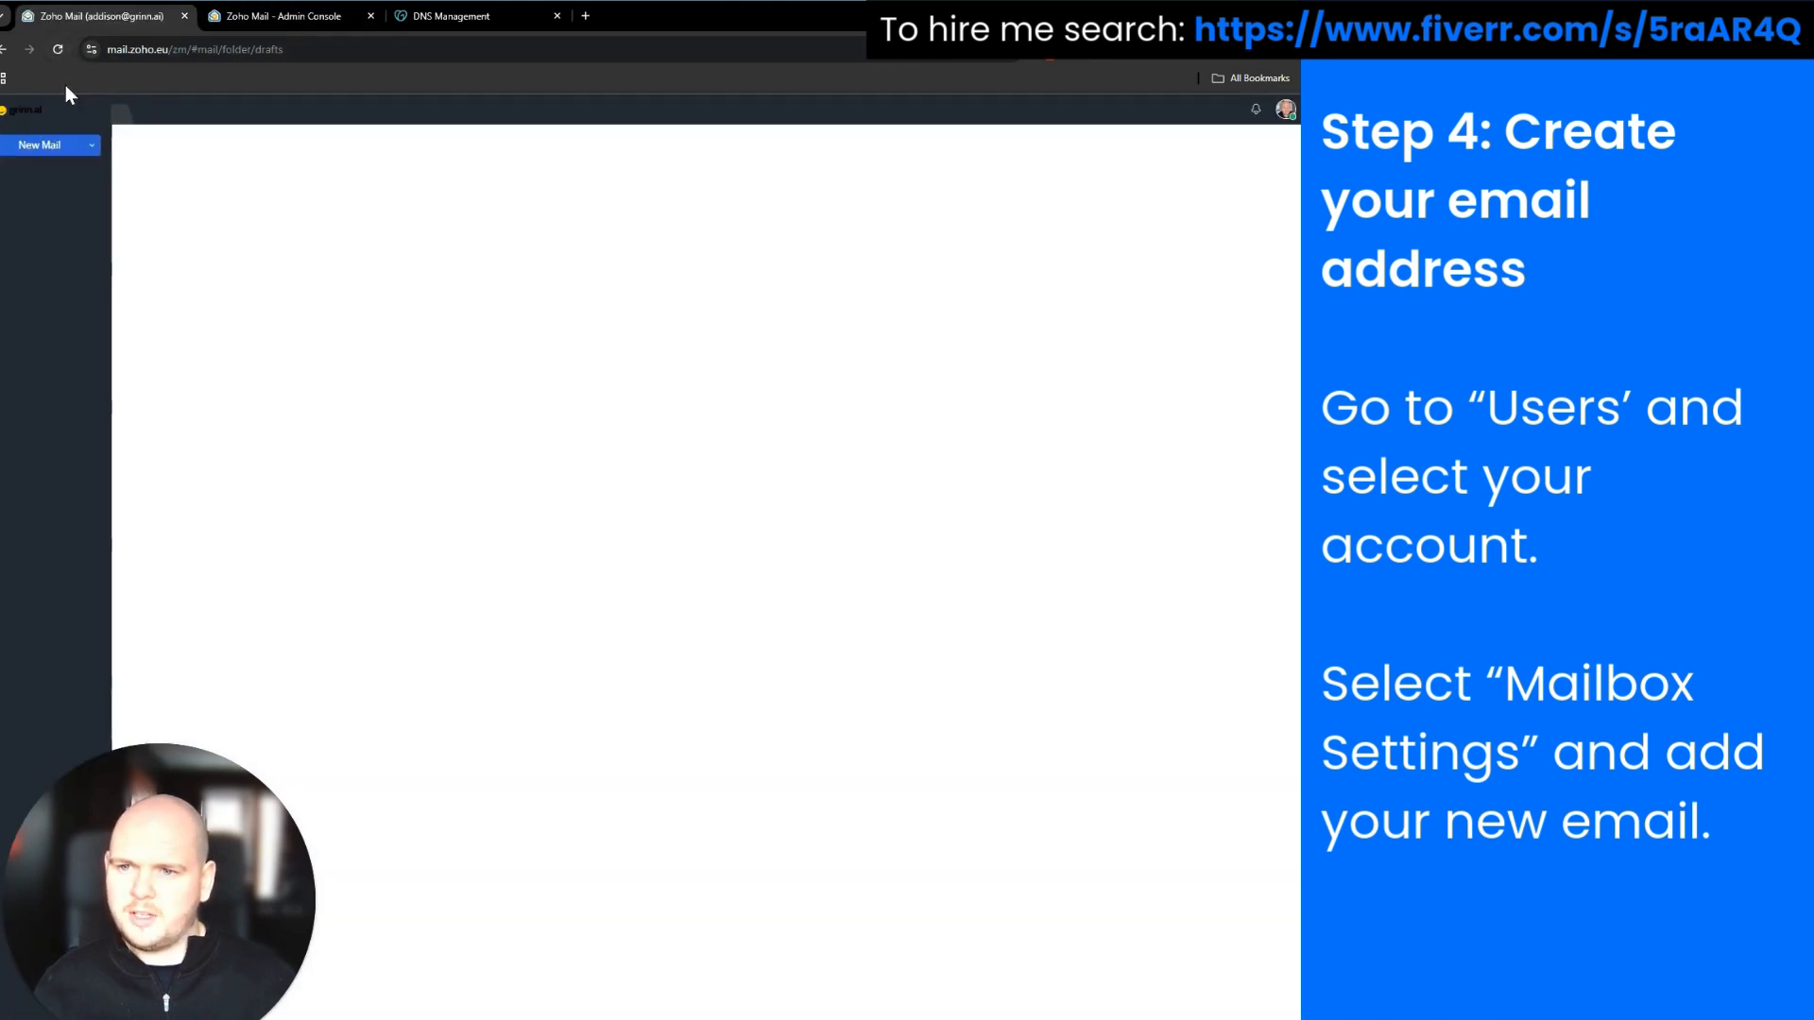
left_click(50, 156)
left_click(250, 170)
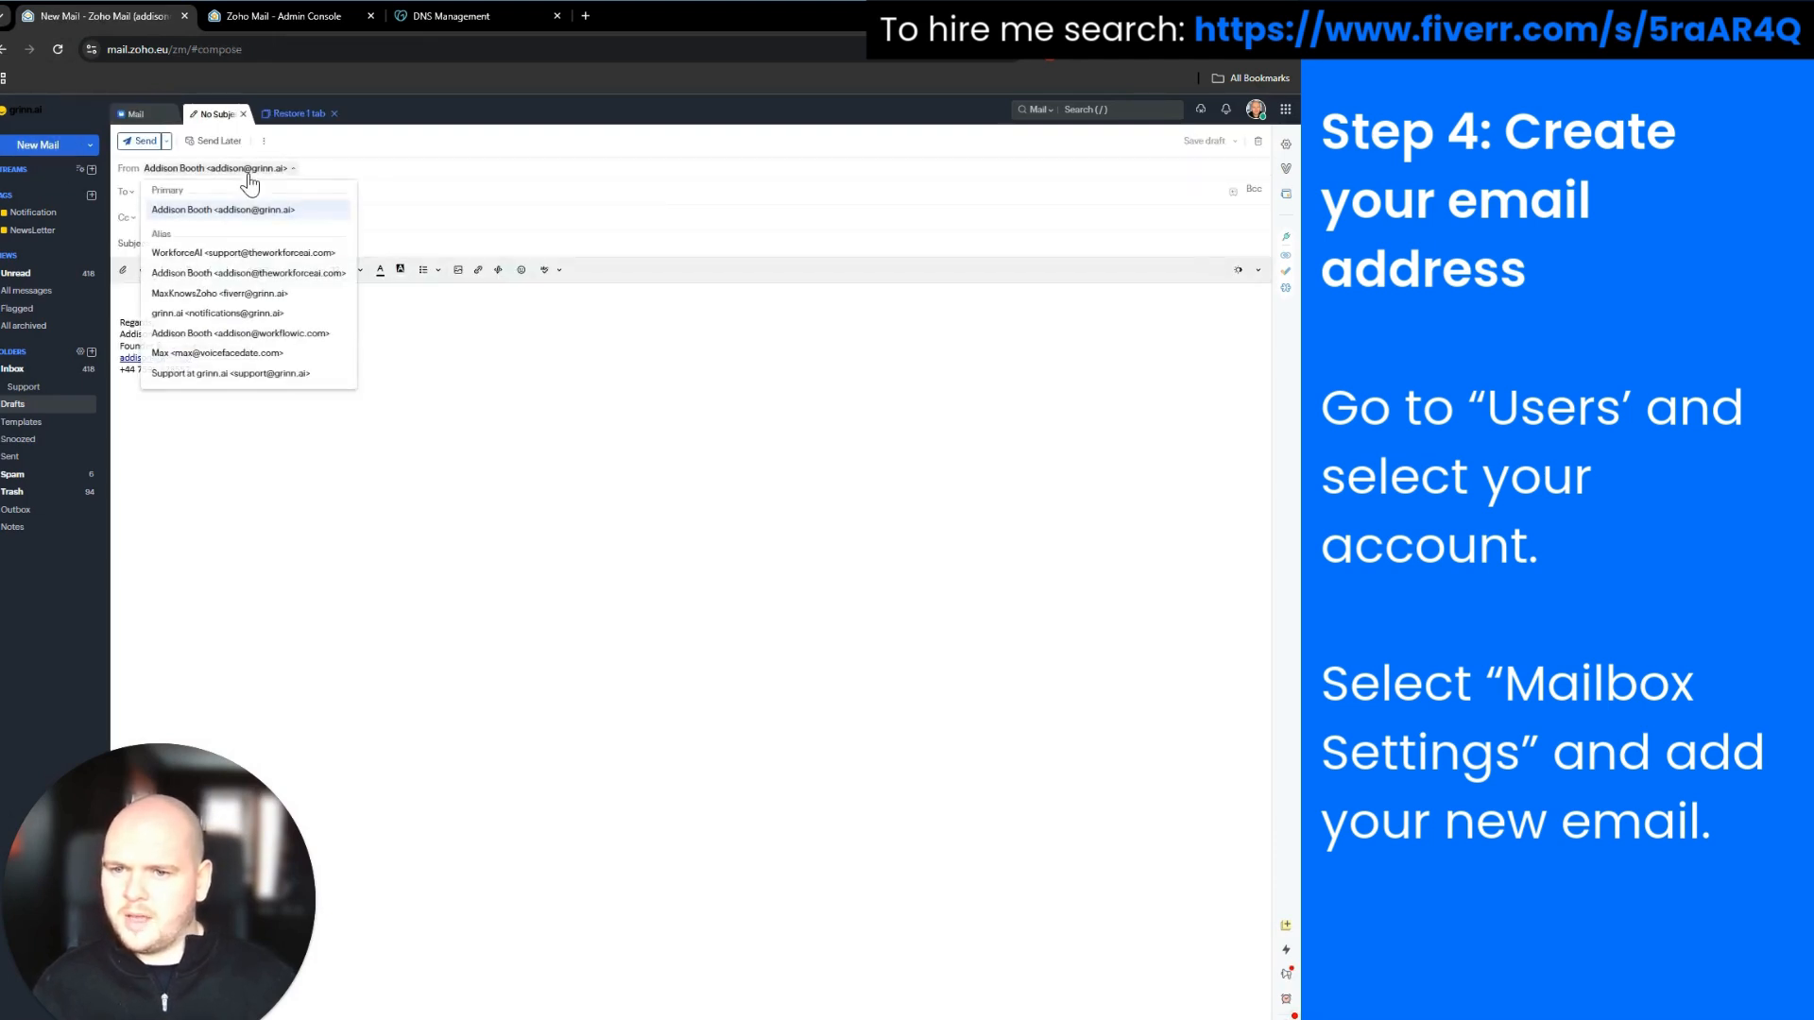
left_click(222, 353)
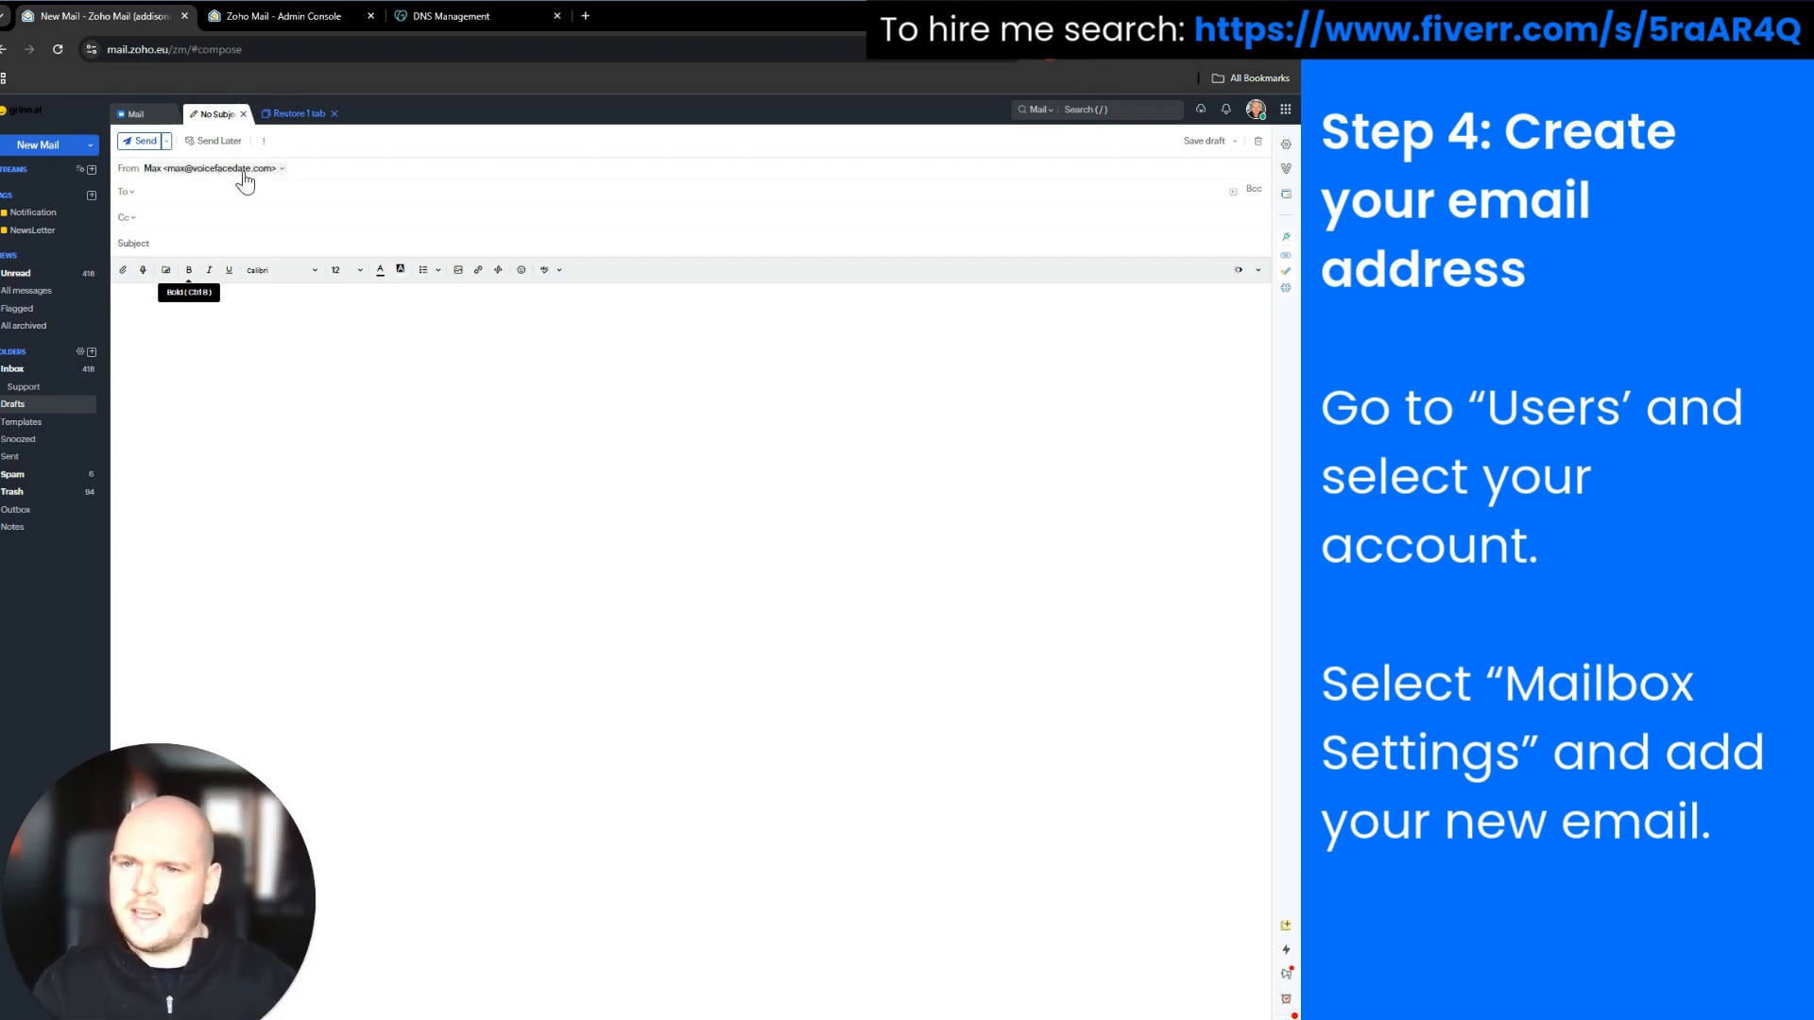
left_click(332, 17)
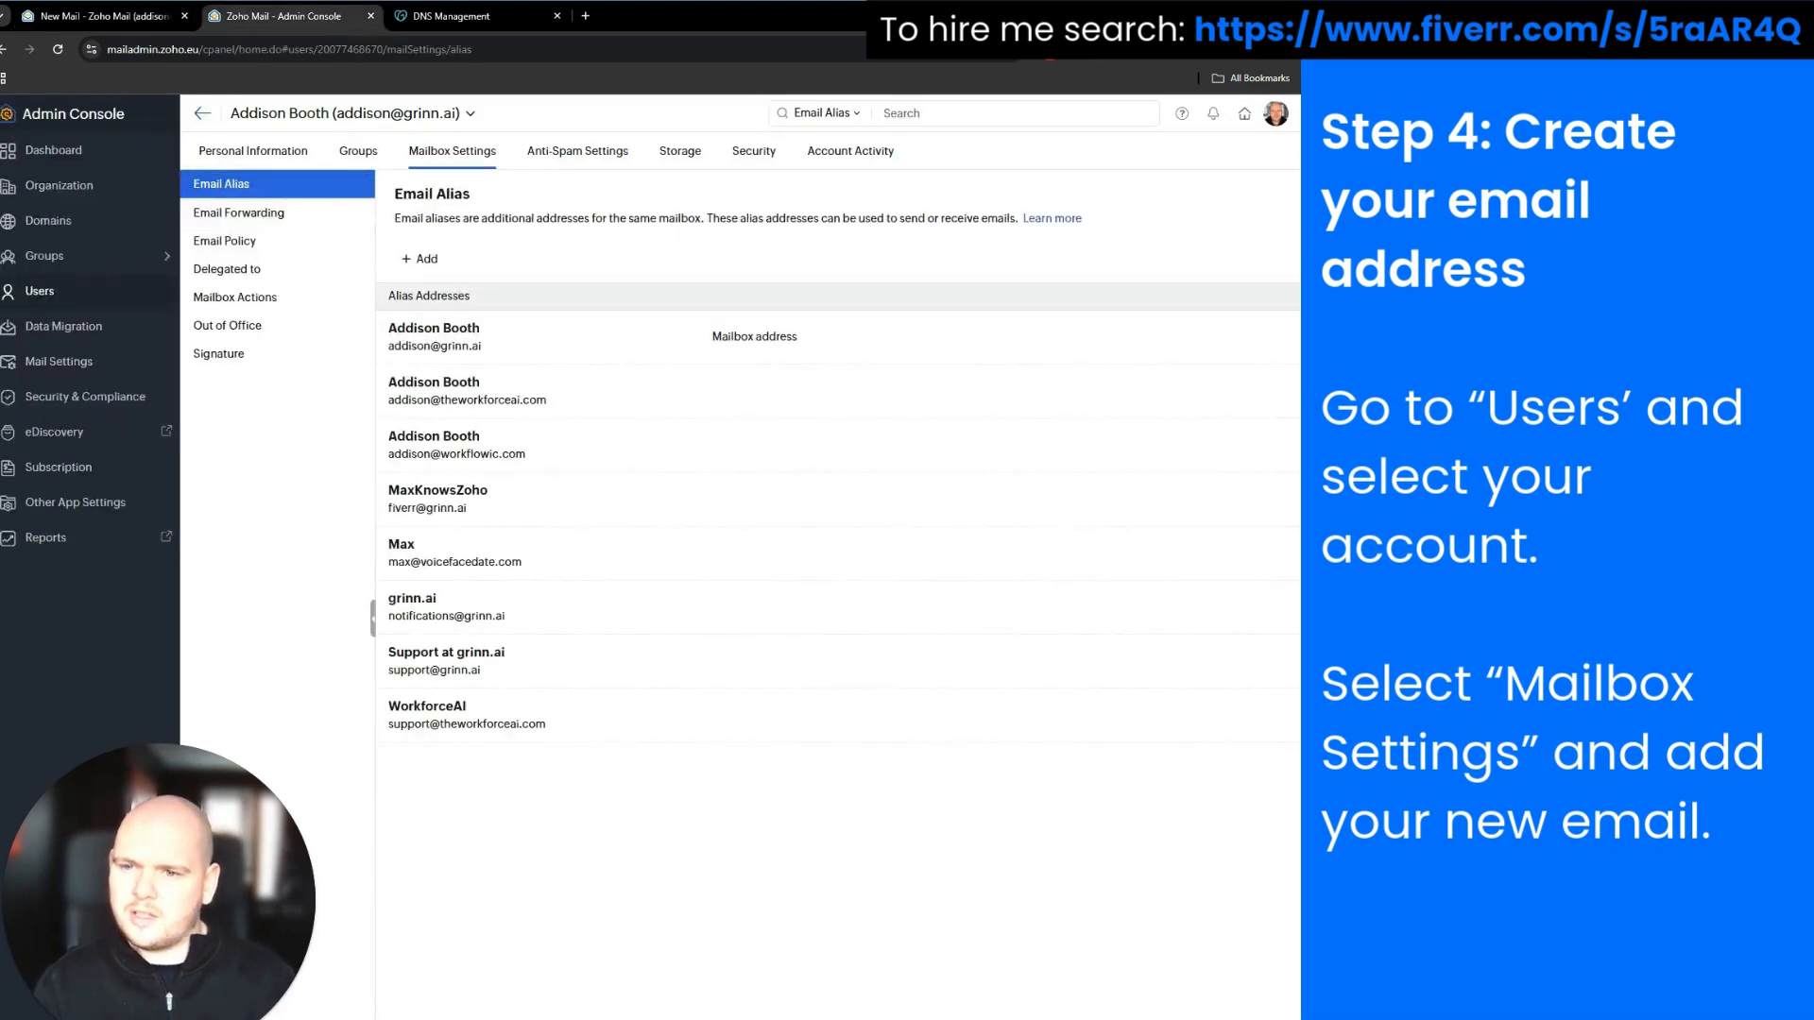
Open the DMARC record setup for voicefacedate.com from the Domains list
left_click(71, 220)
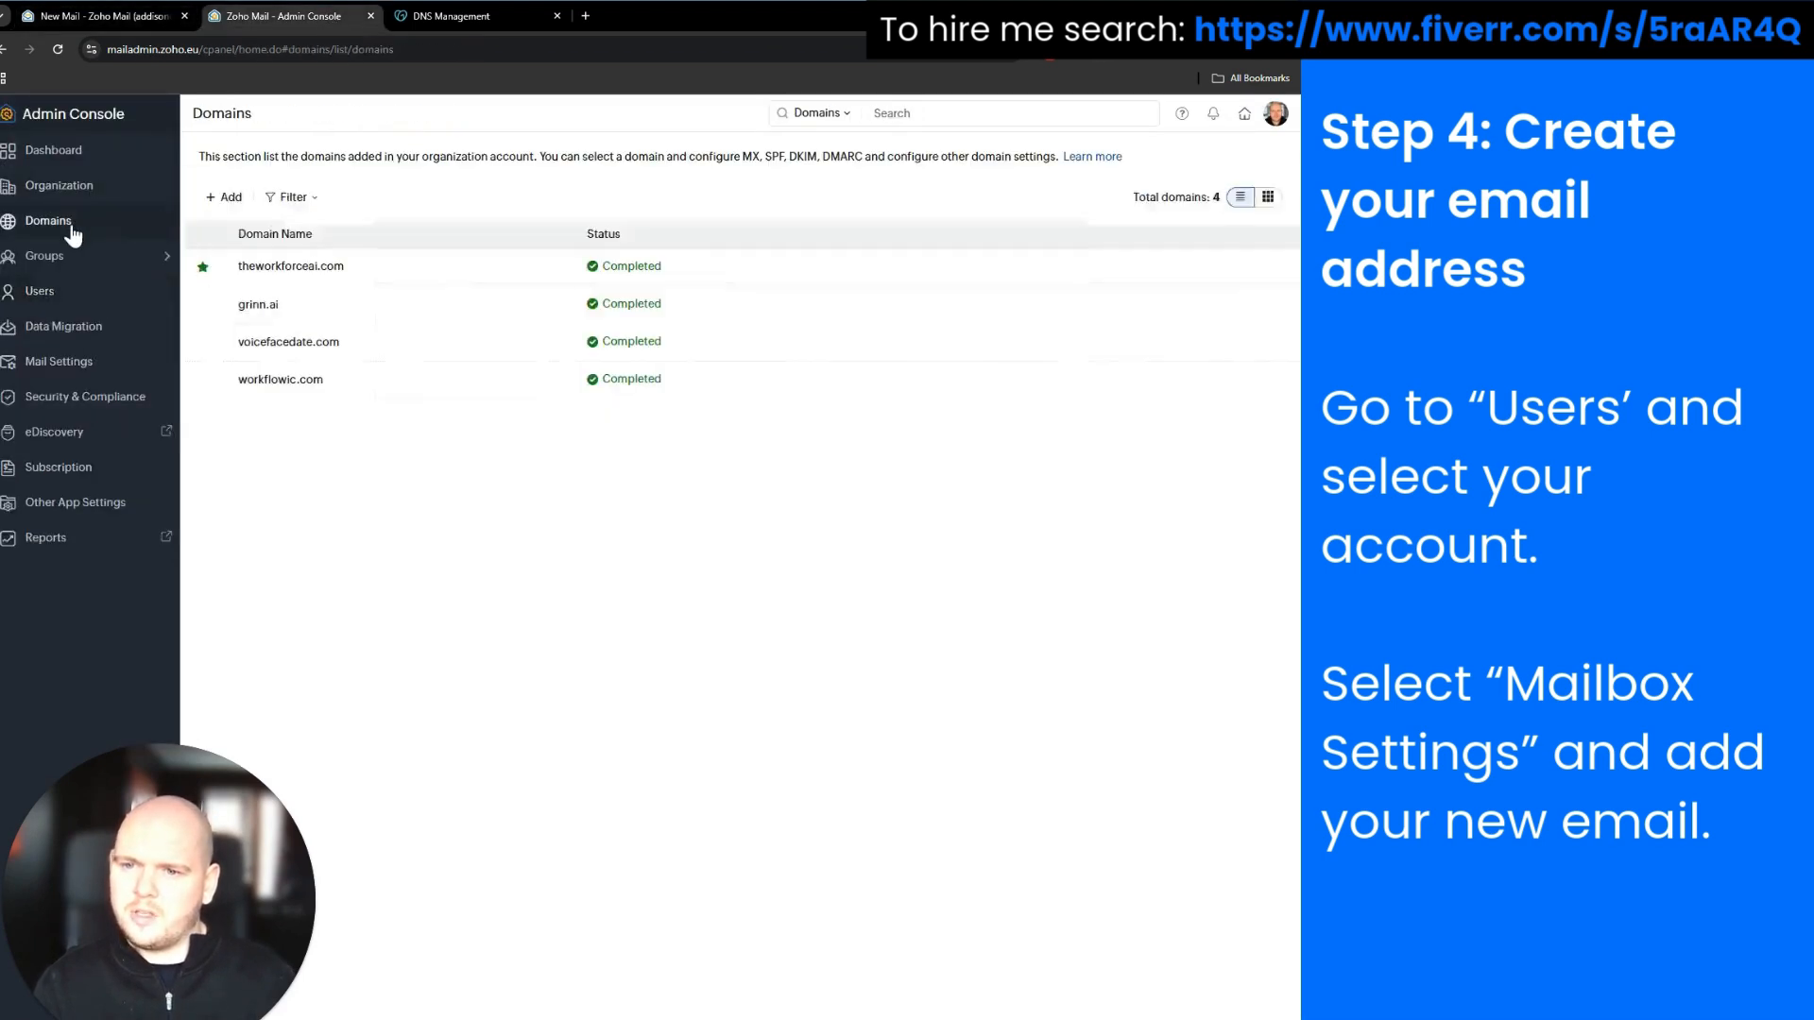
left_click(272, 347)
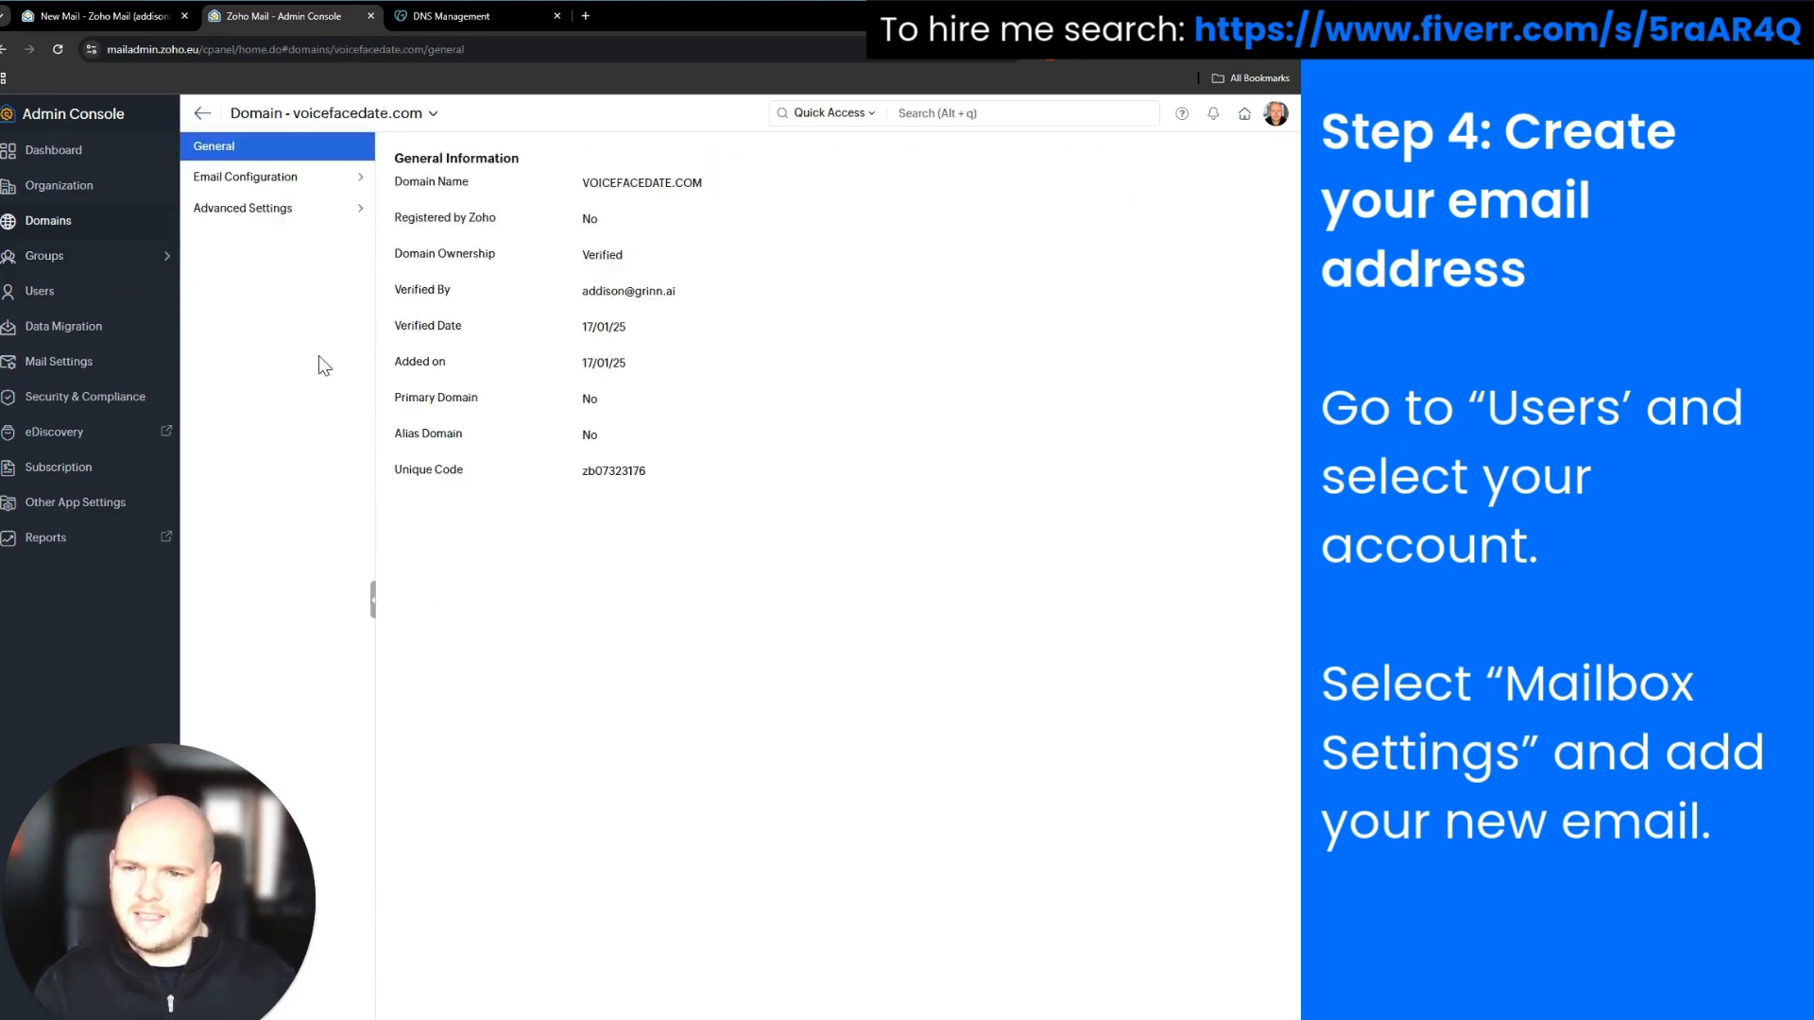
left_click(330, 177)
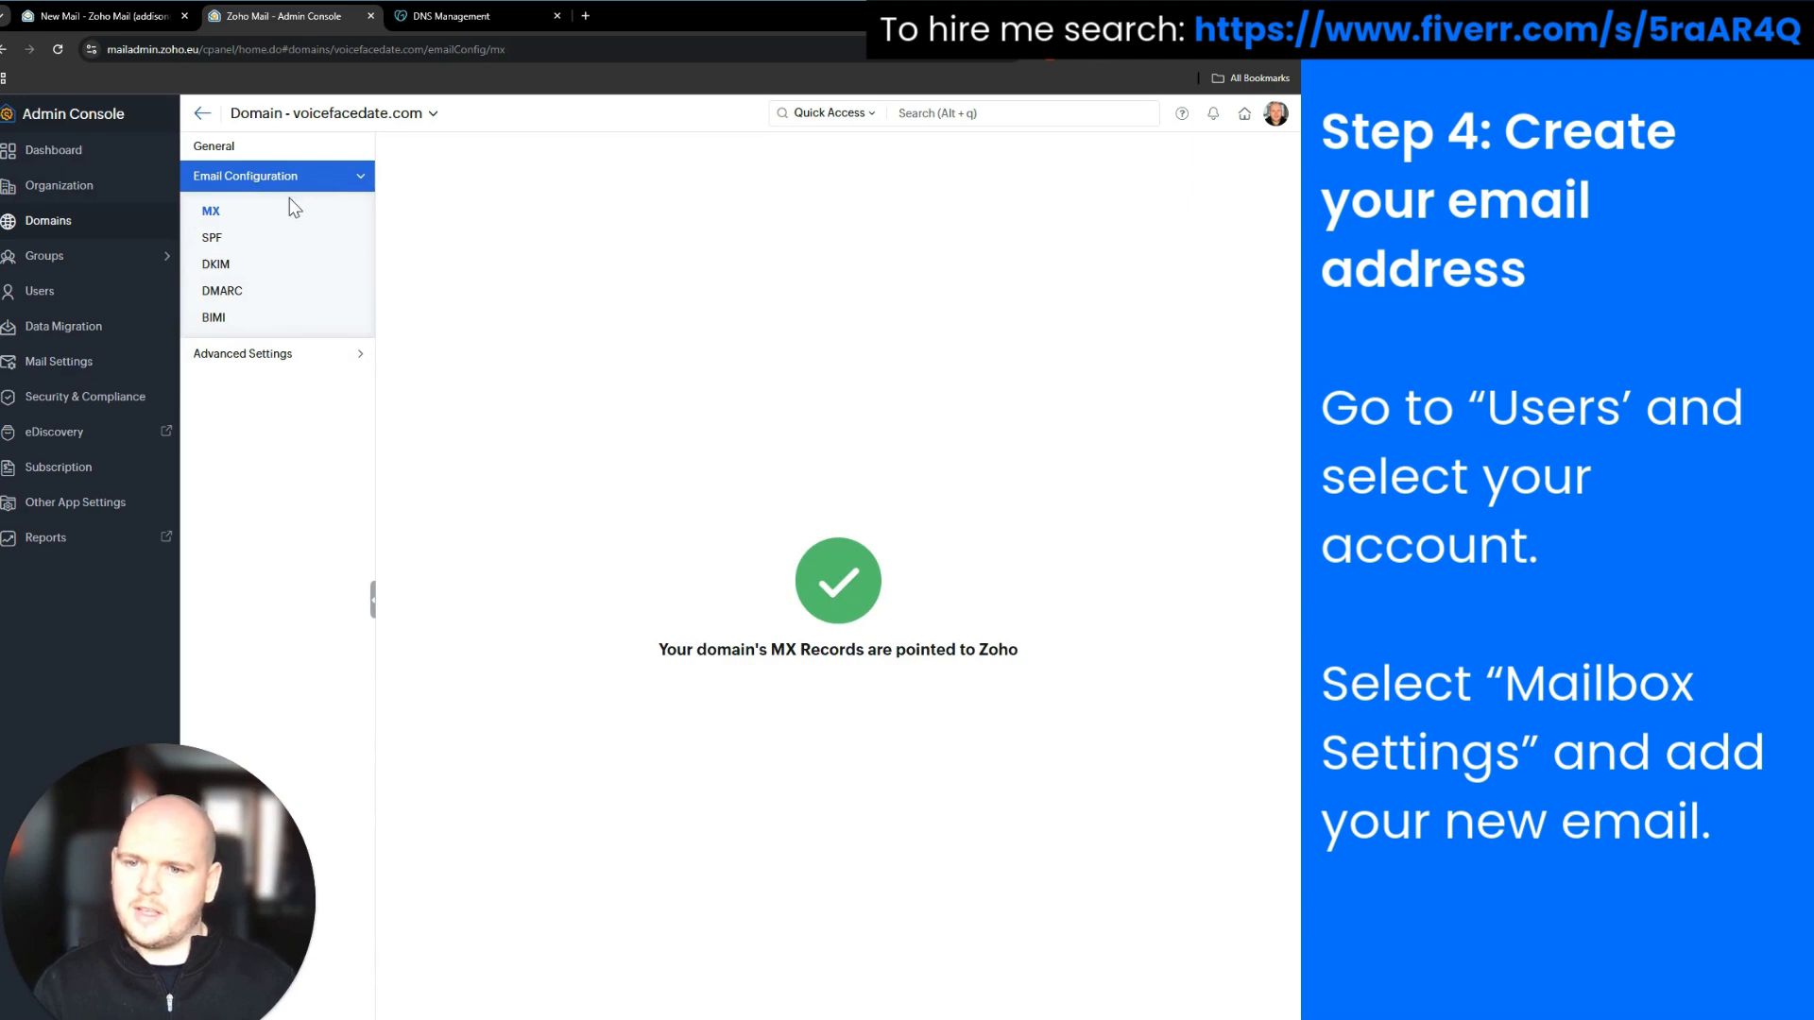
left_click(265, 294)
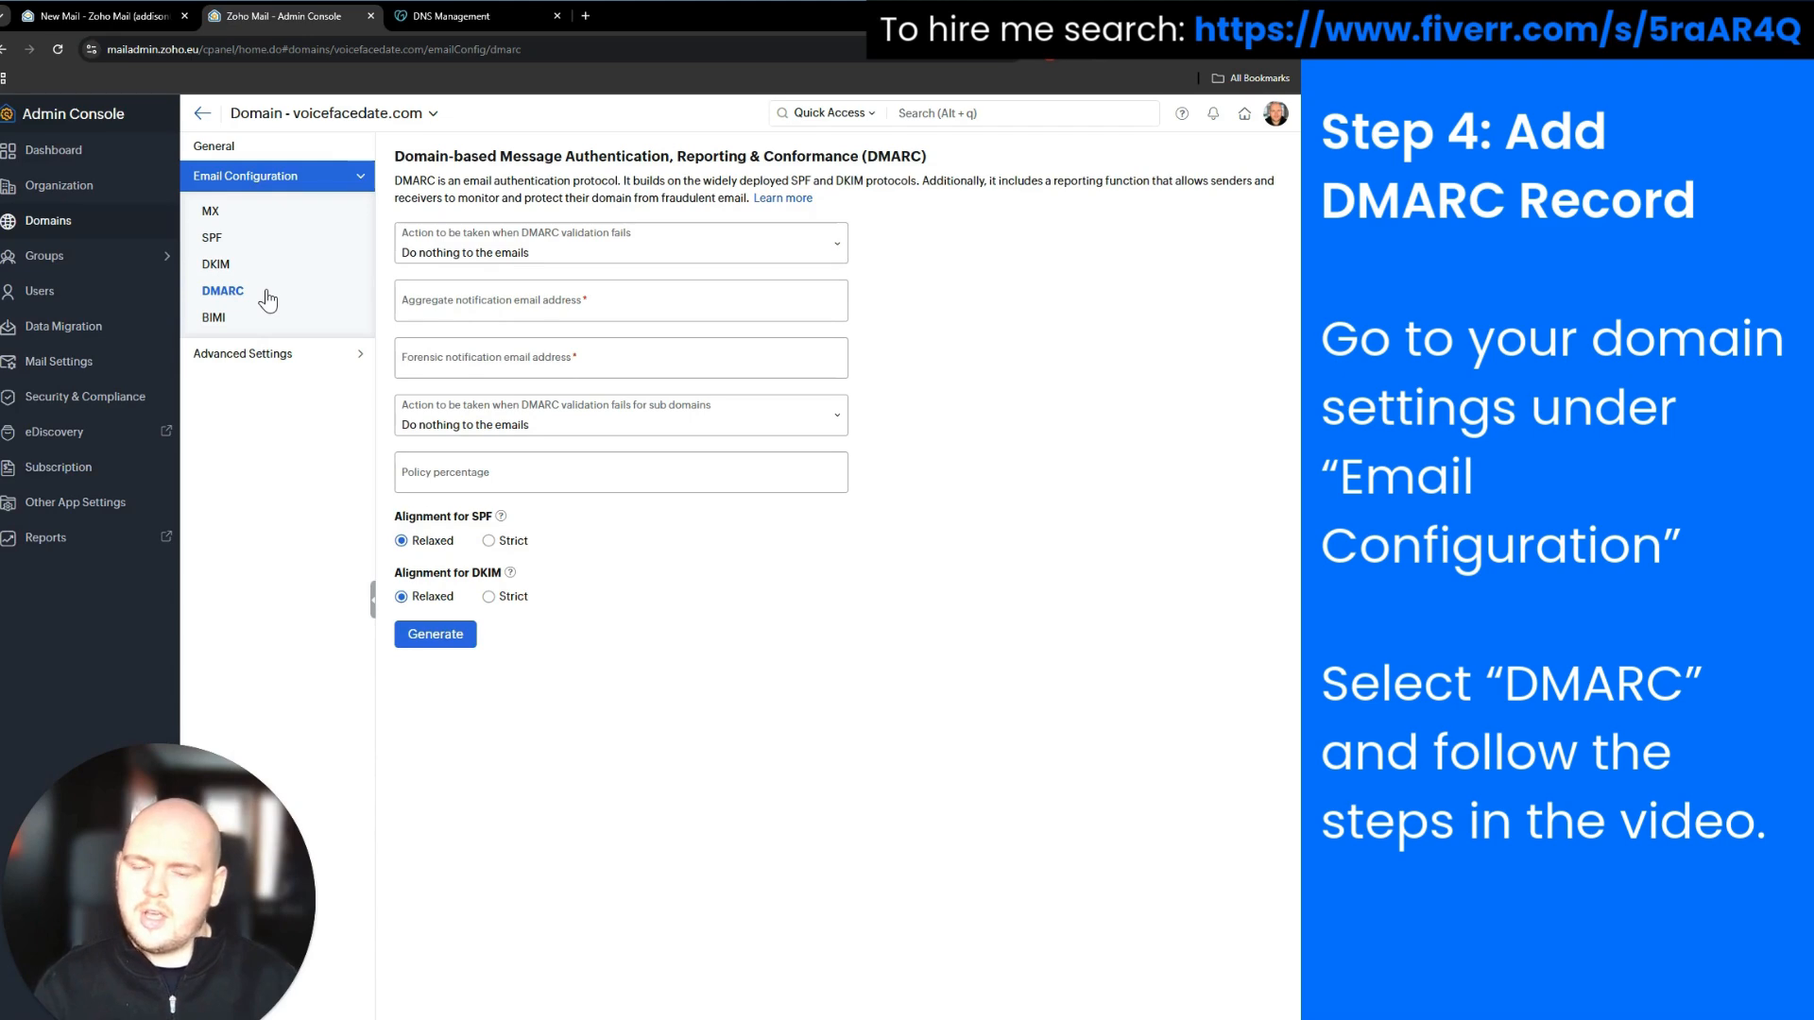
Enter the domain mailbox as both the aggregate and forensic report address
left_click(463, 308)
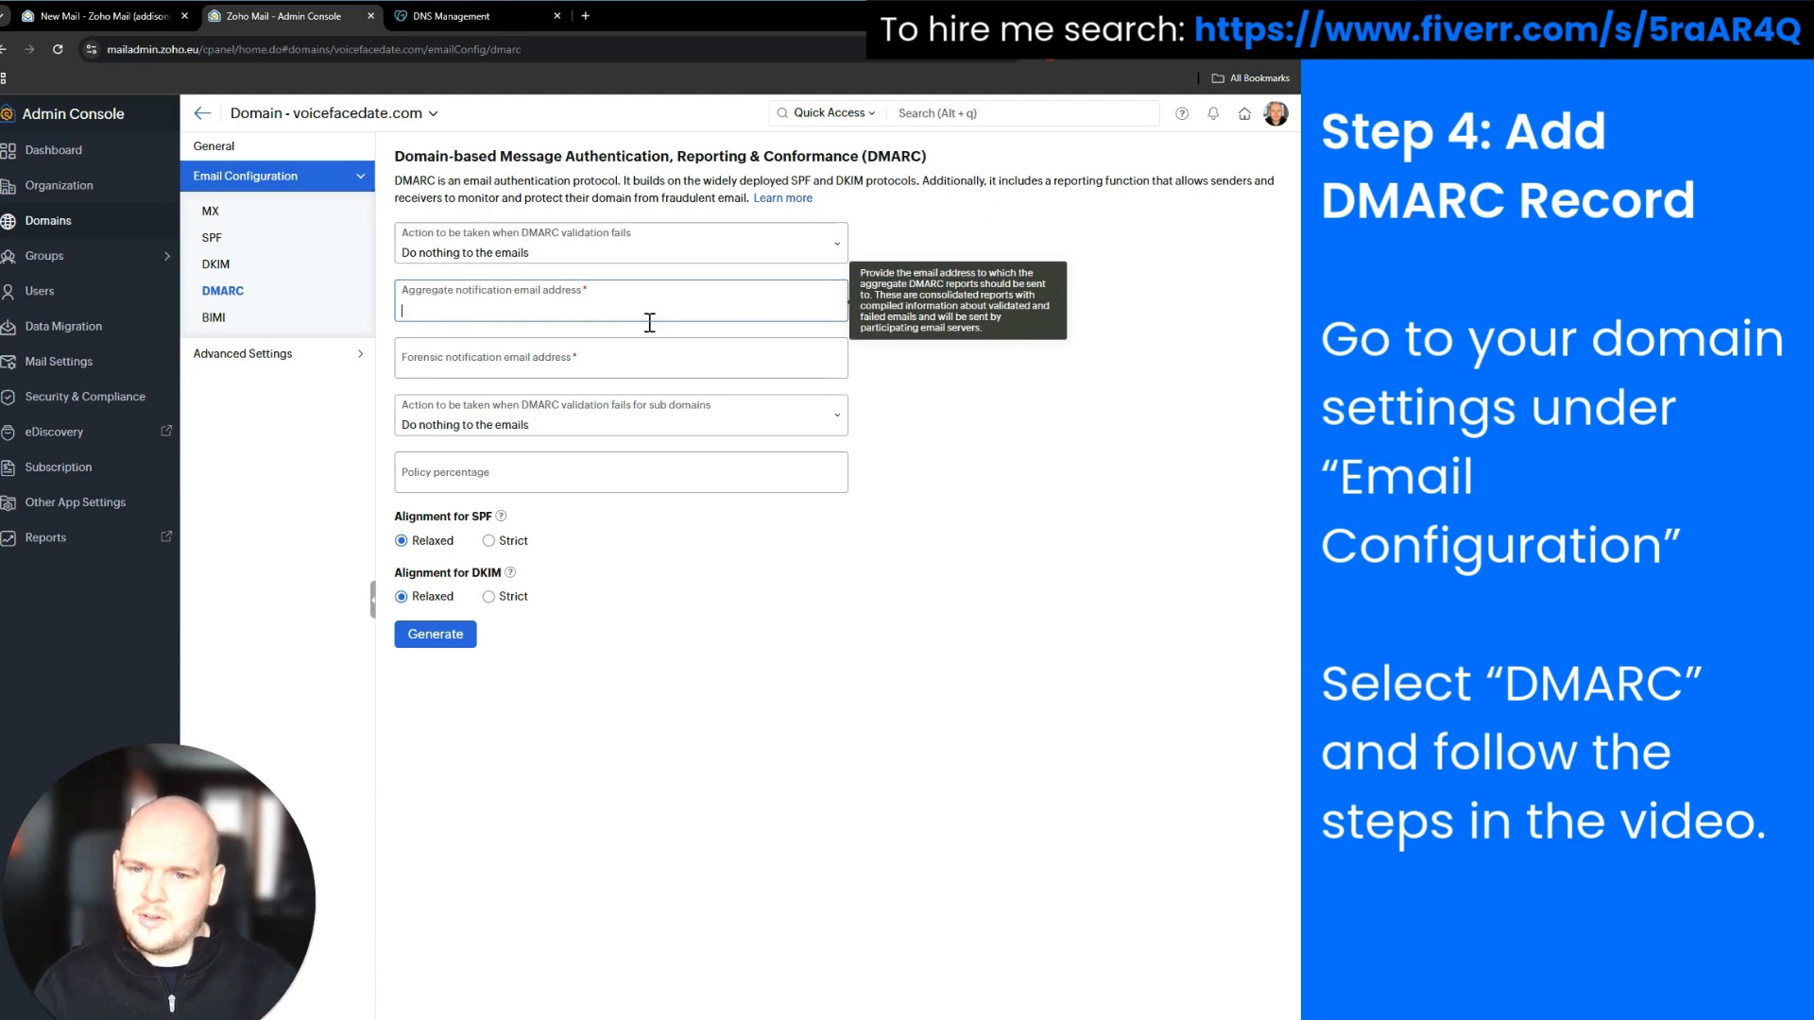
left_click(609, 374)
left_click(567, 310)
left_click(572, 376)
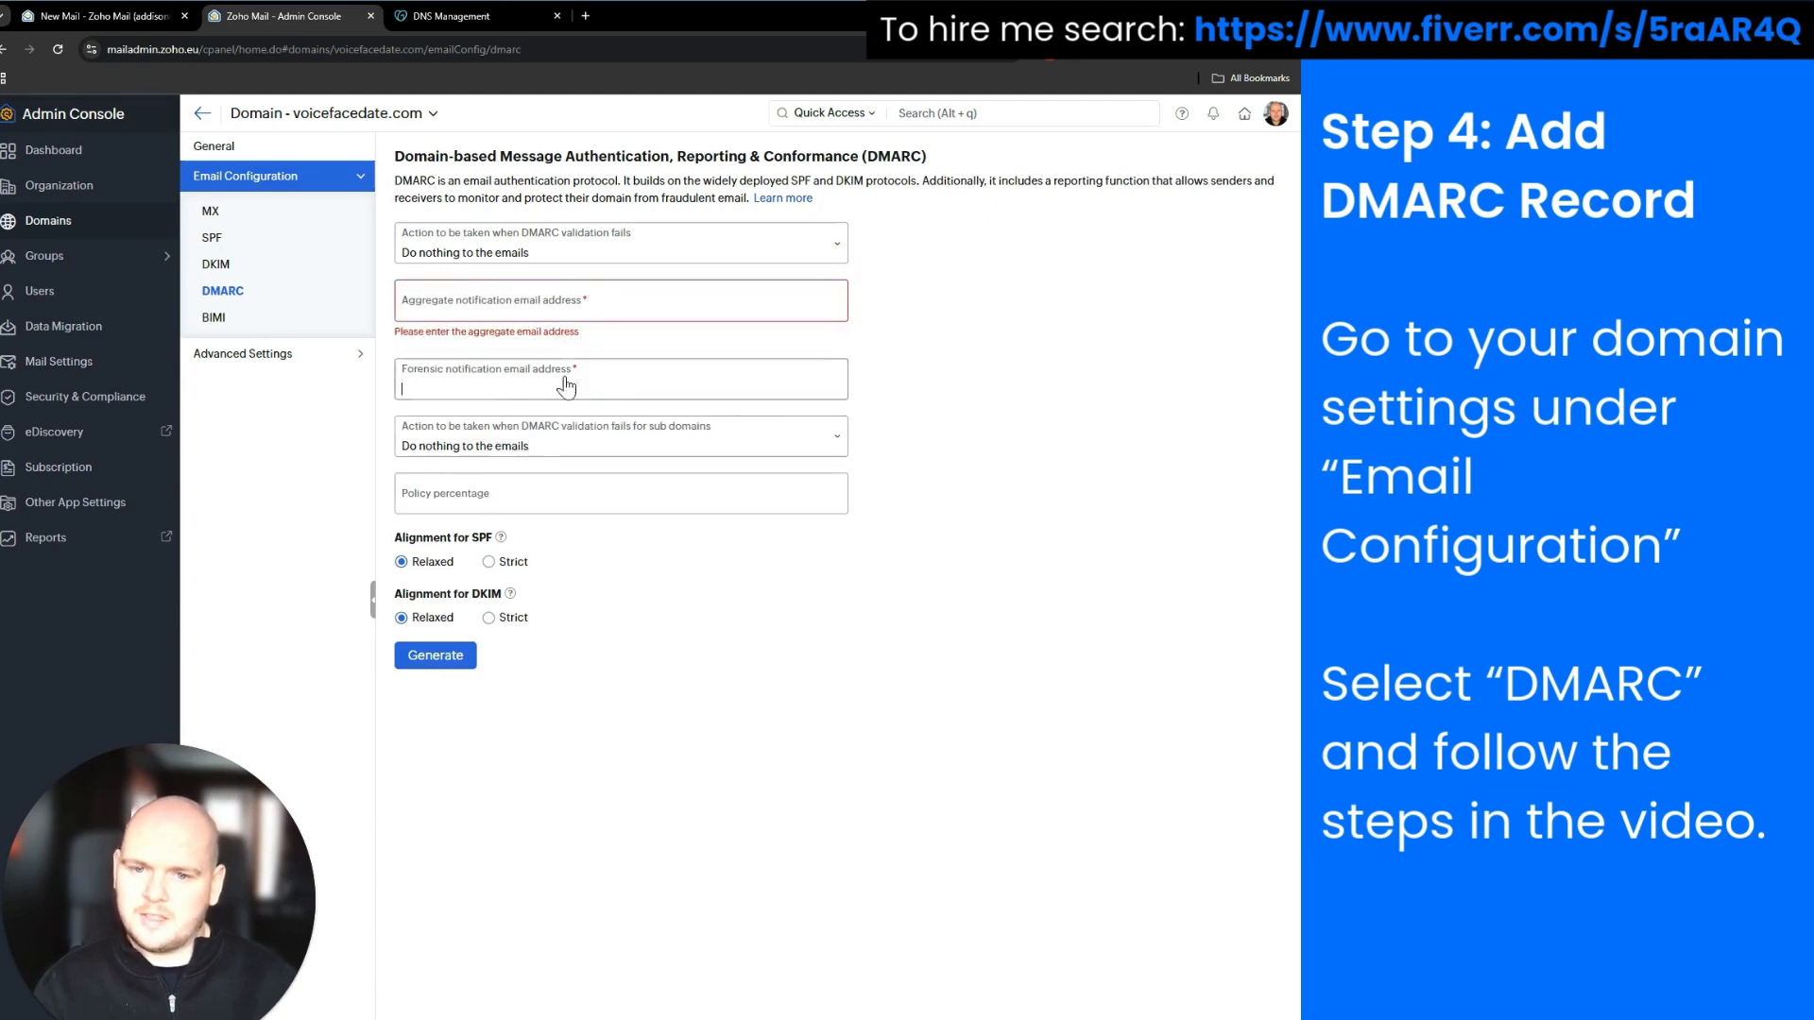
left_click(505, 293)
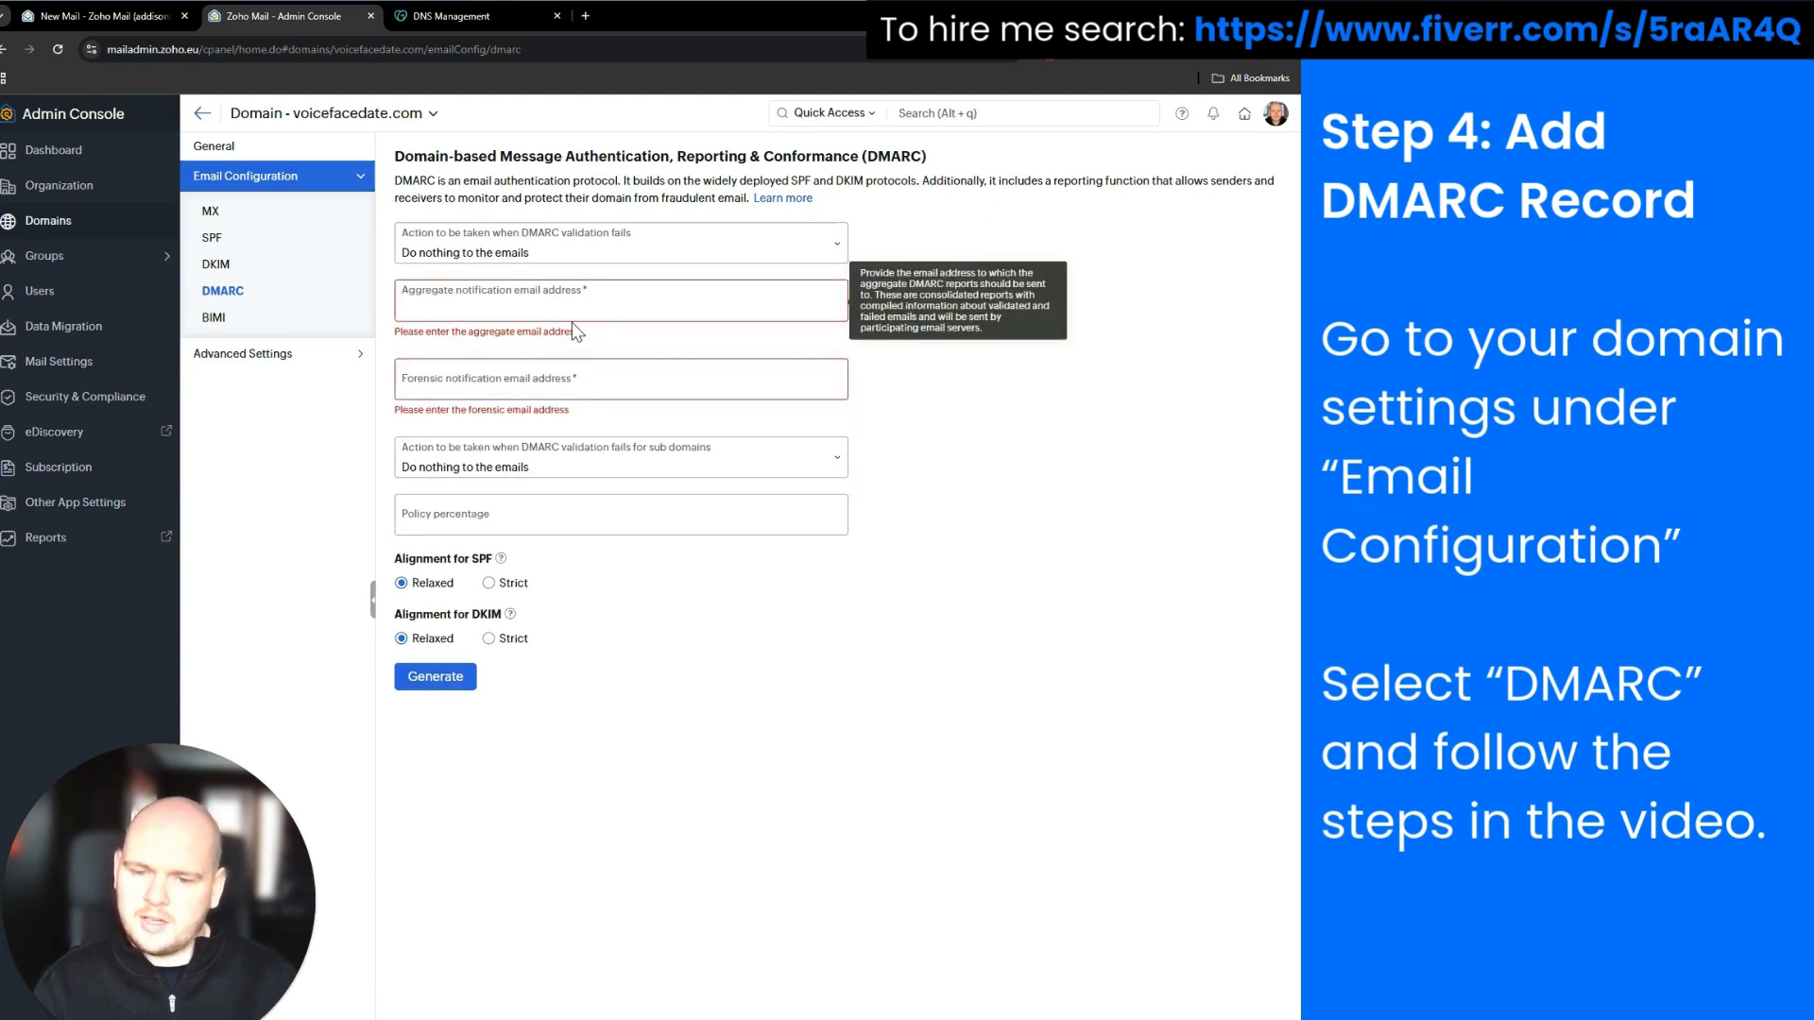
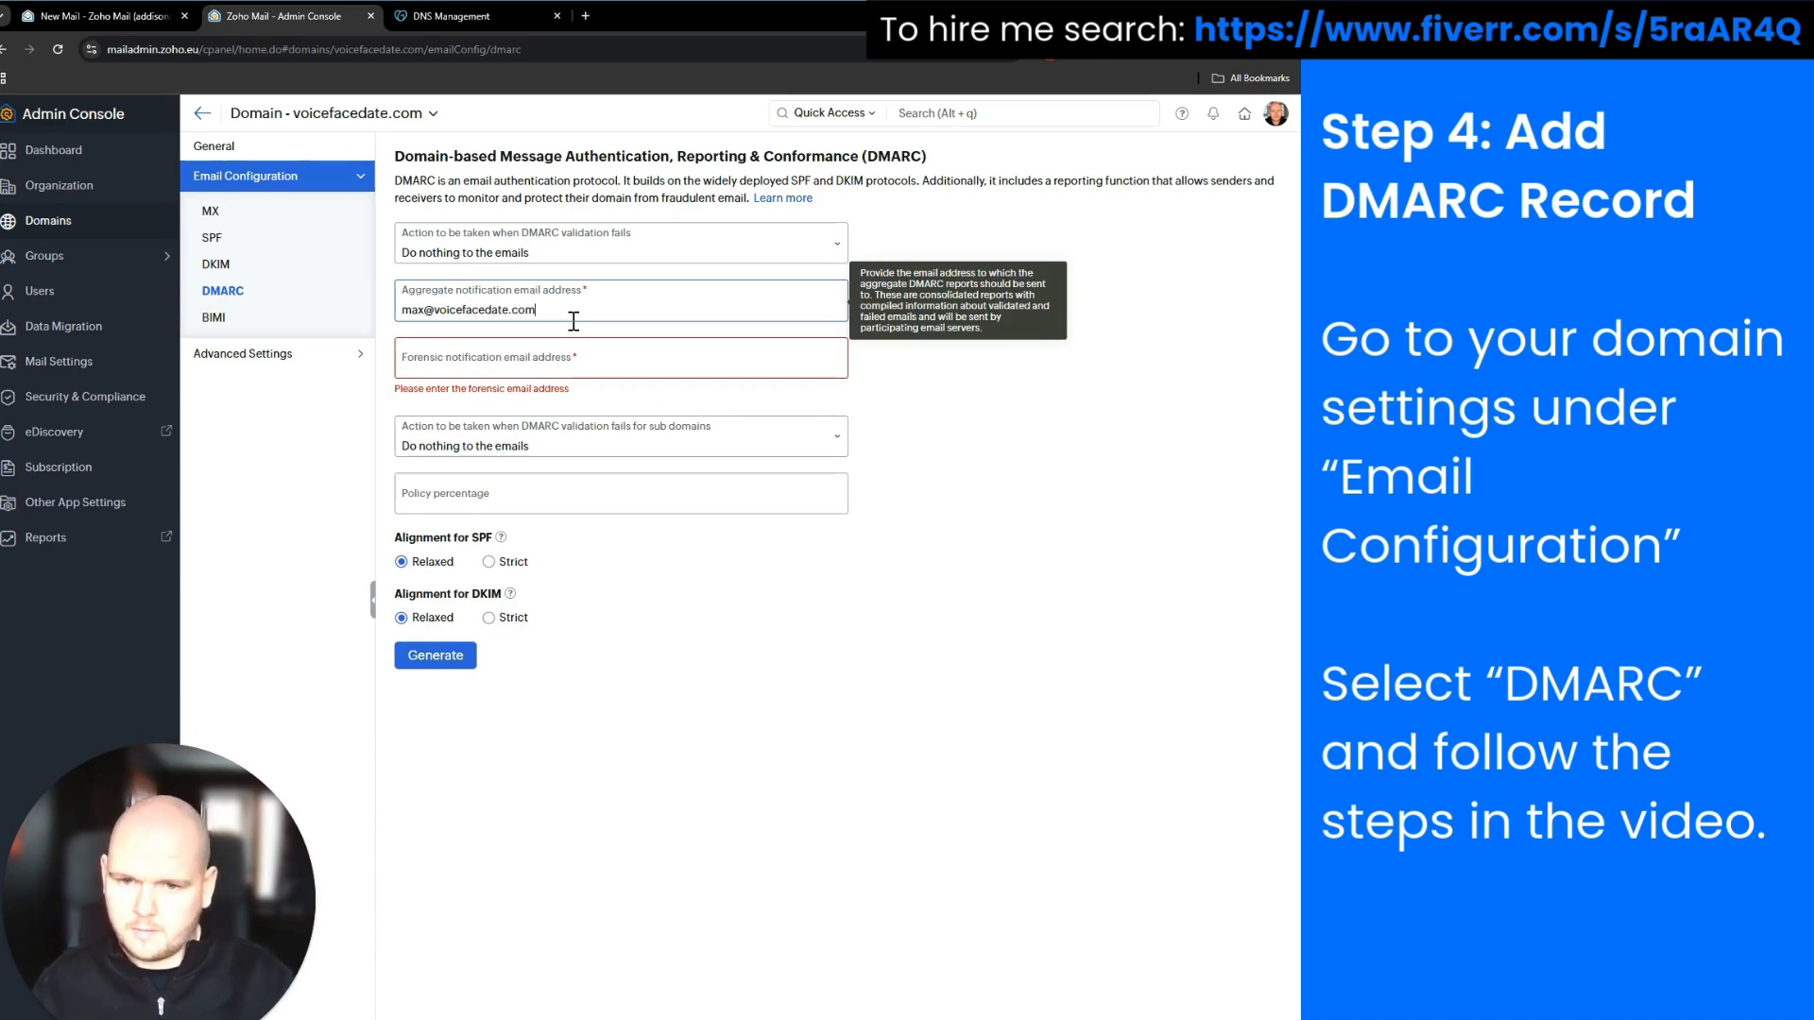
left_click_drag(573, 314, 347, 319)
key("ctrl+c")
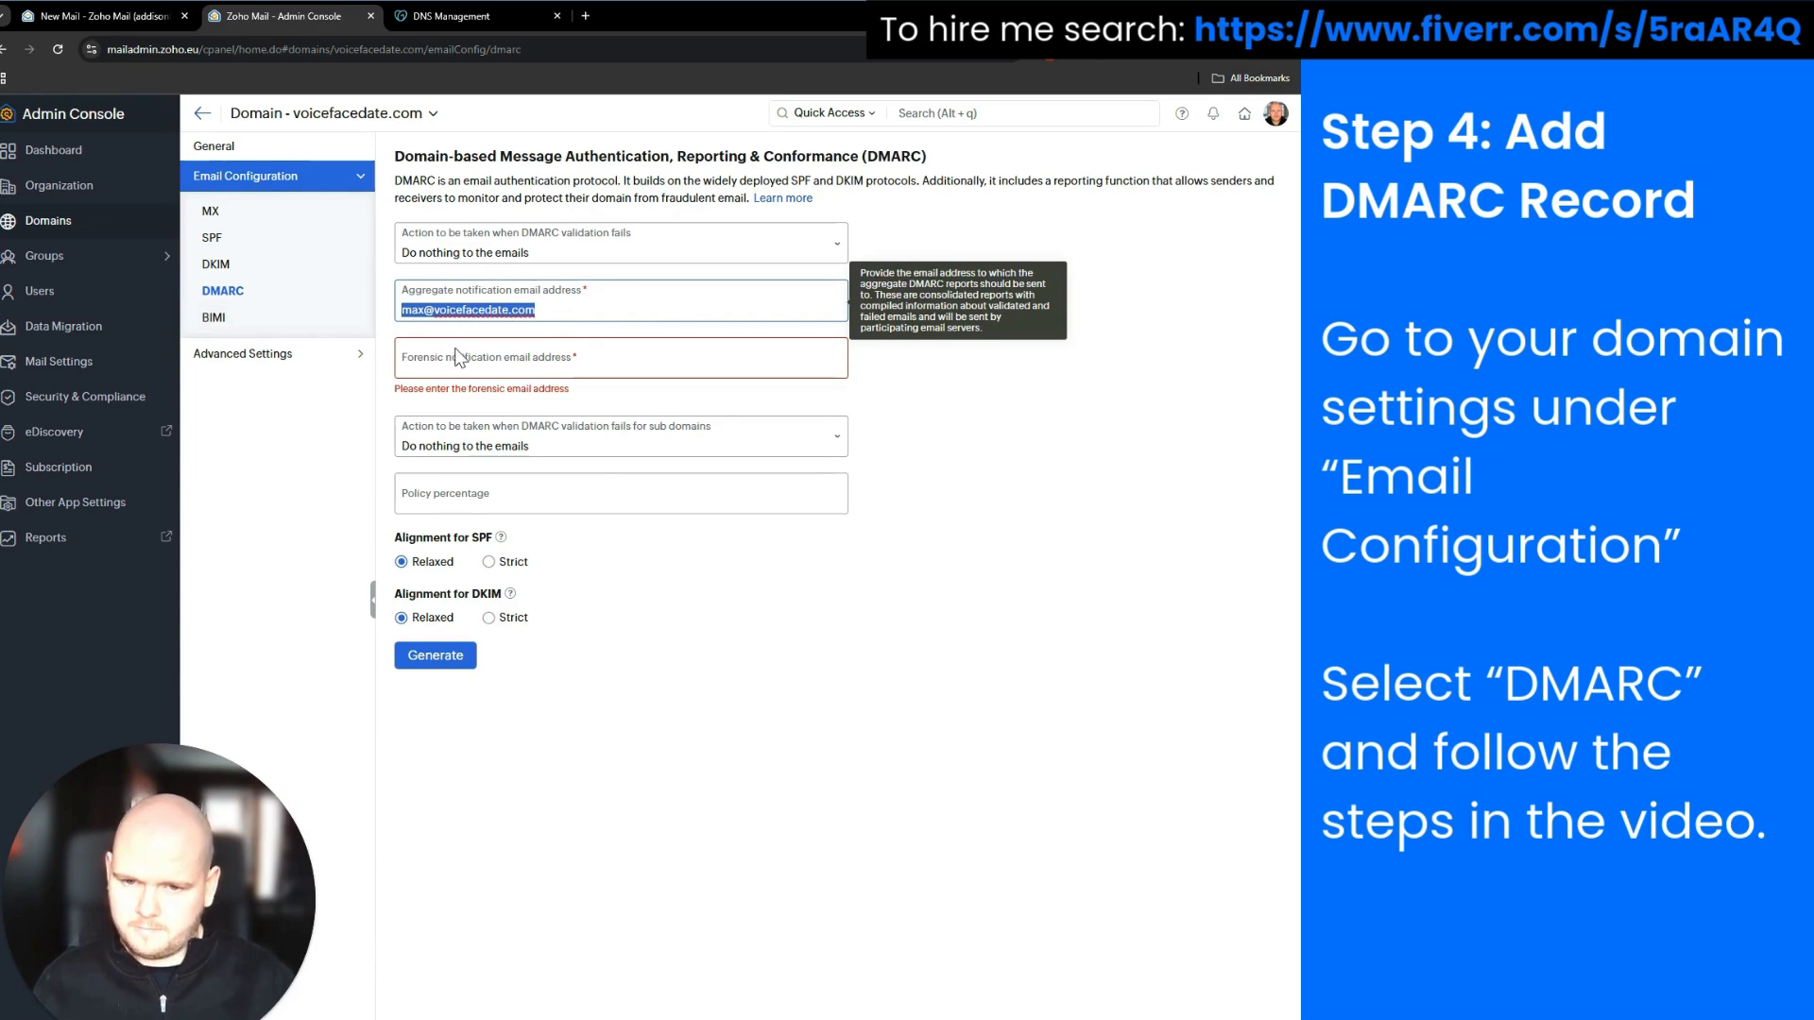
left_click(457, 357)
key("ctrl+v")
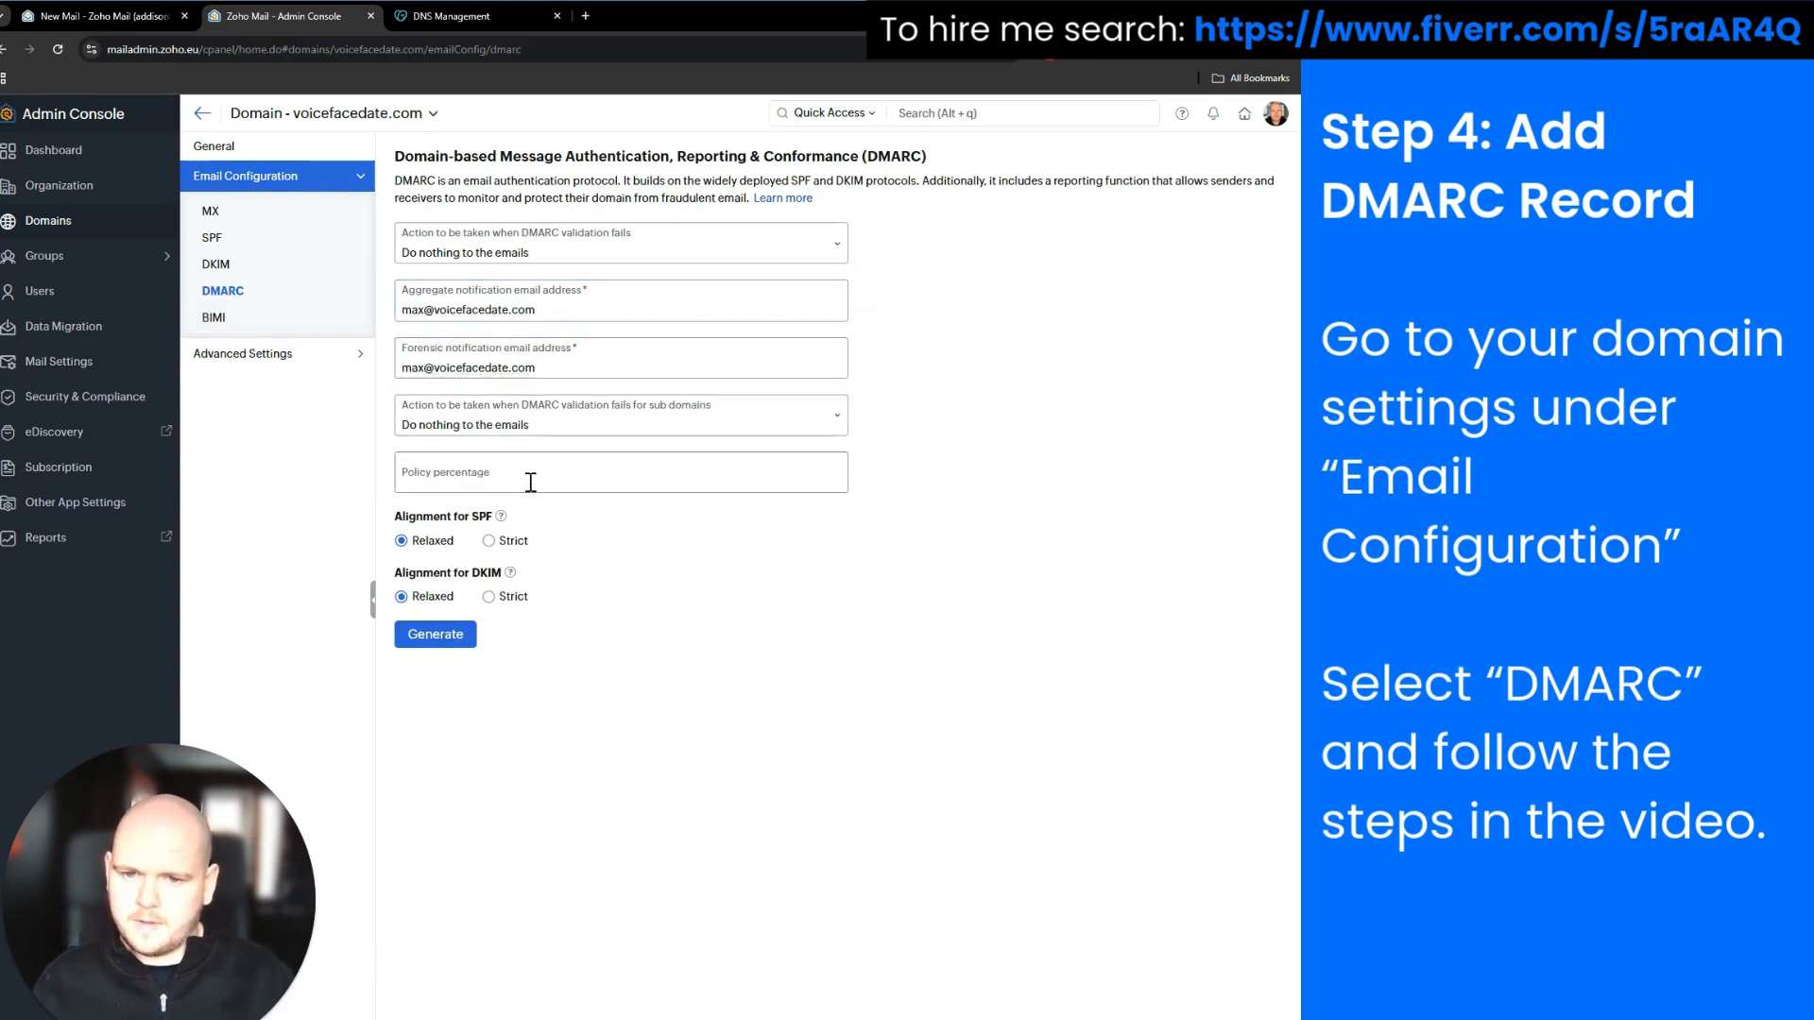
Leave the percentage blank, keep 'do nothing' for failing sub-domains, and generate the DMARC record
left_click(529, 482)
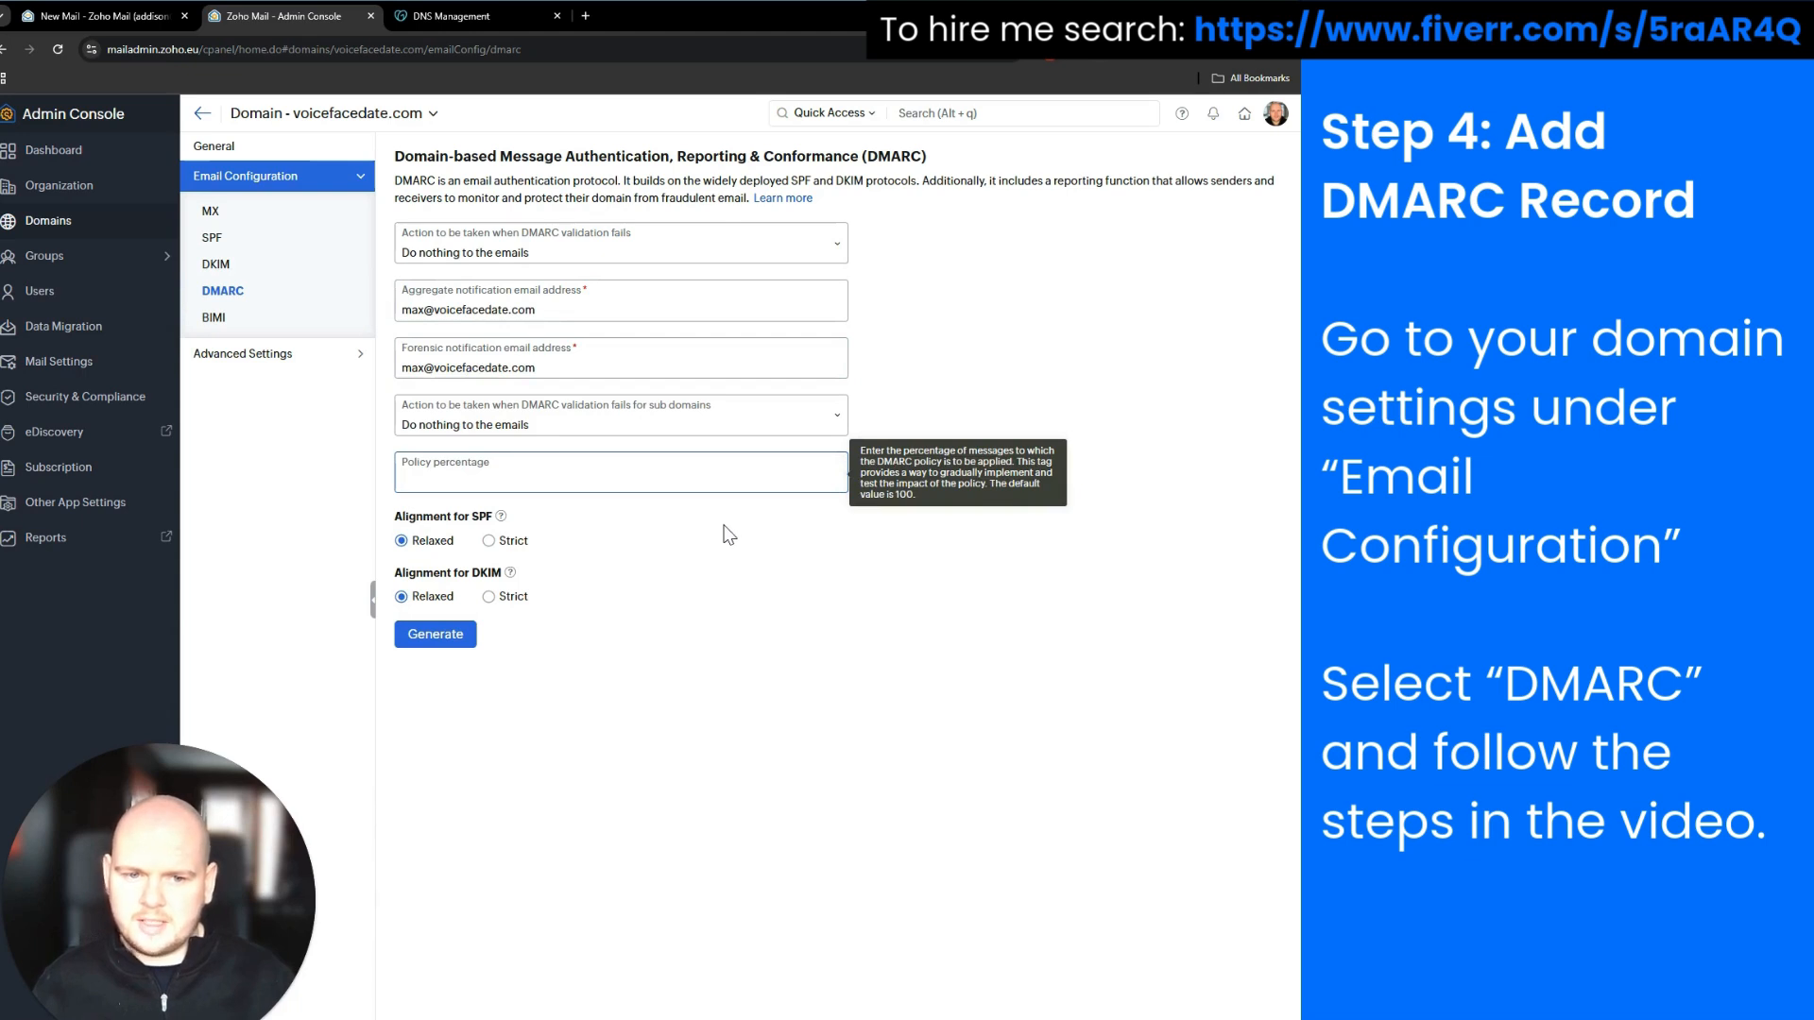
left_click(727, 534)
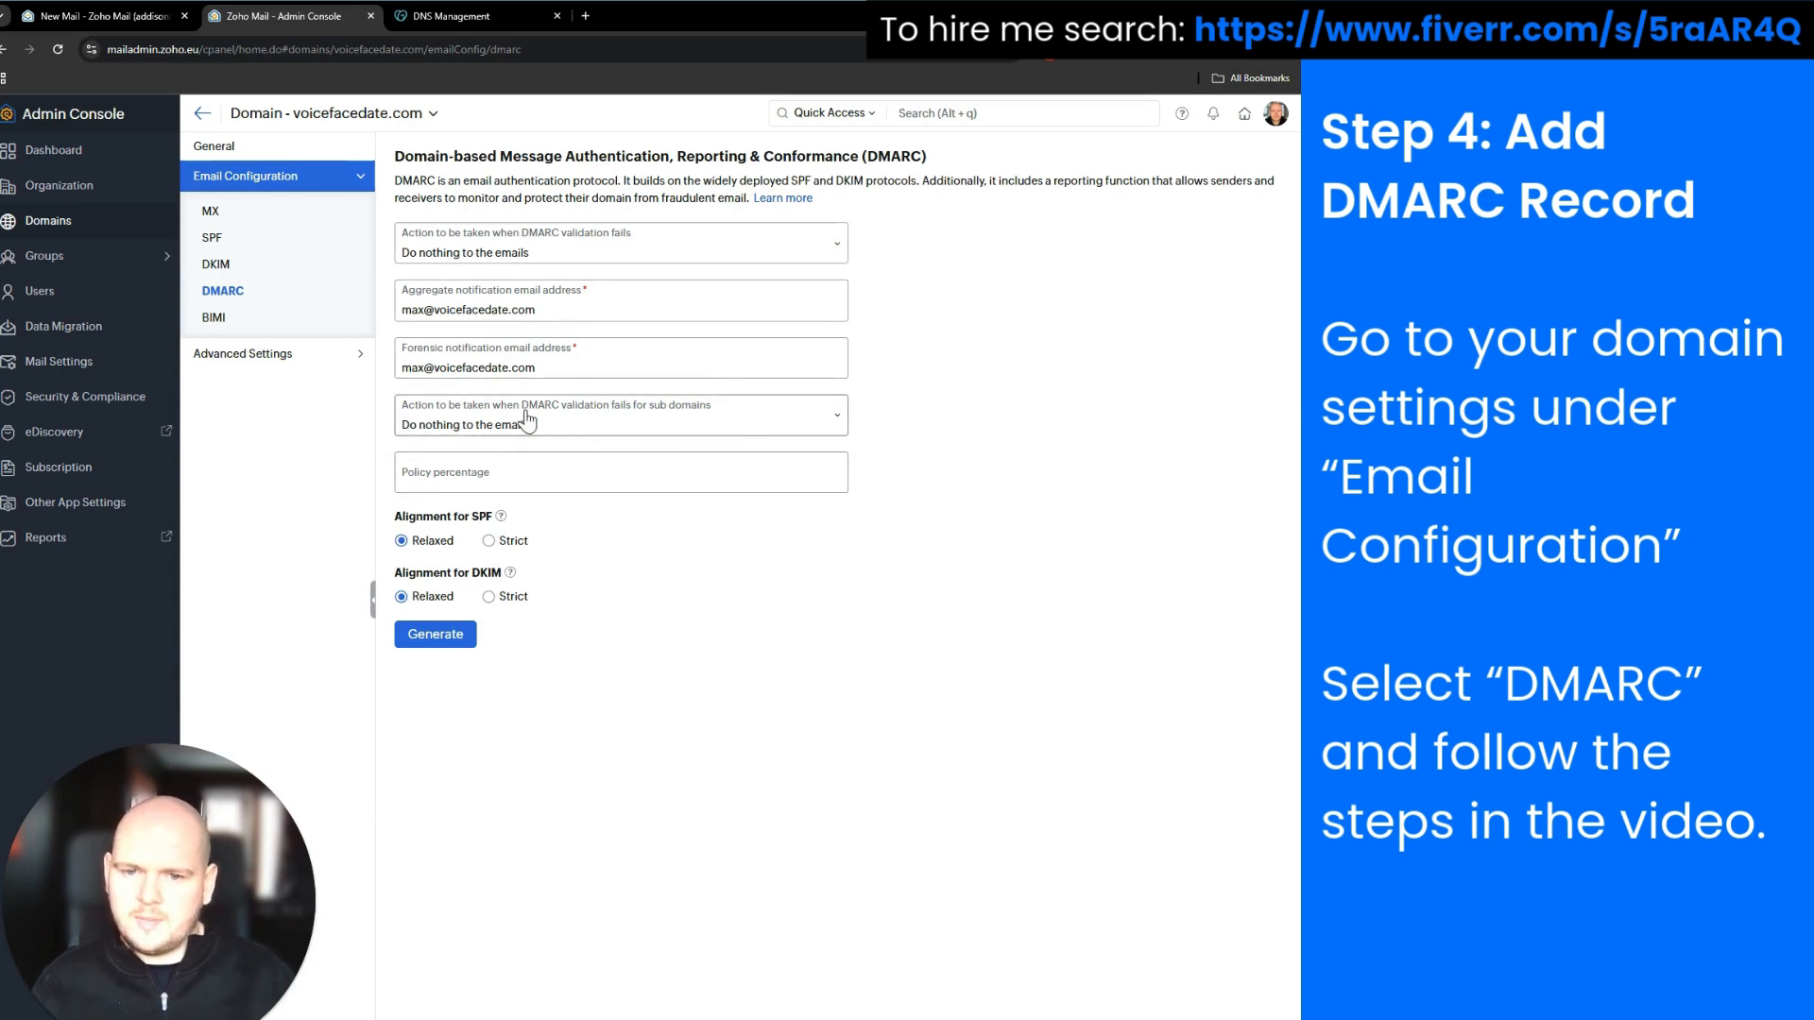
left_click(626, 430)
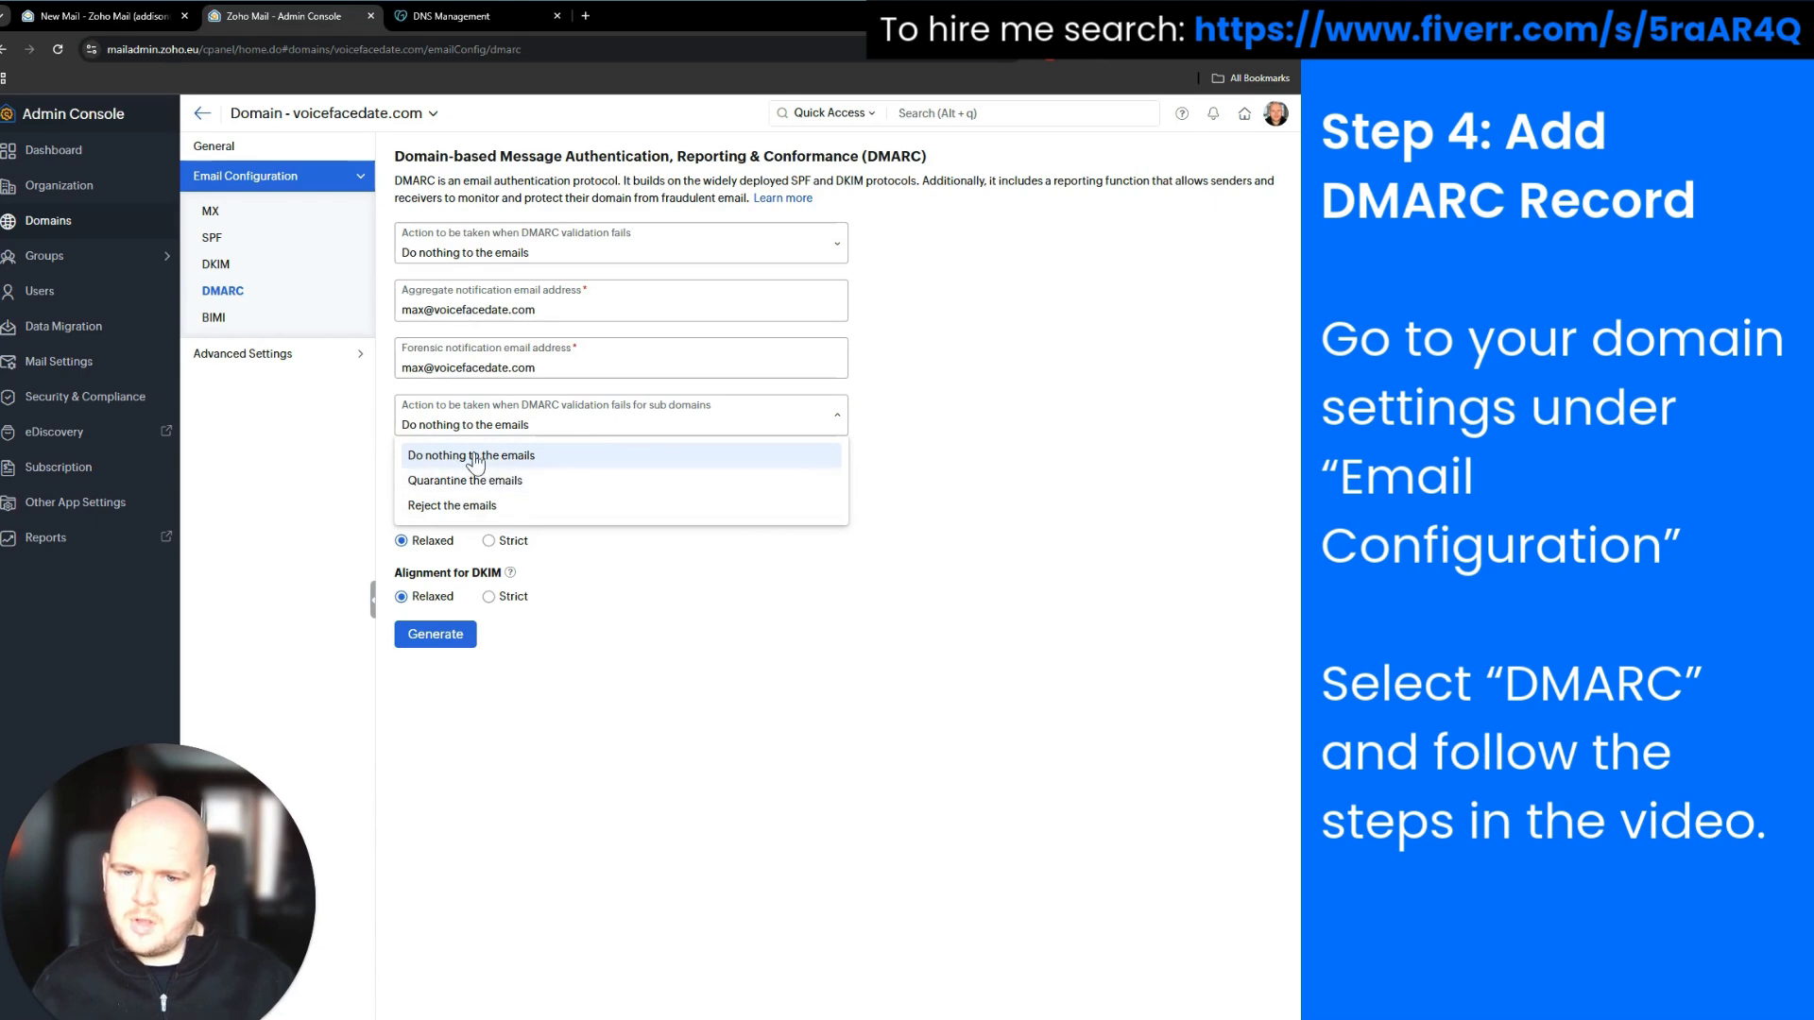
left_click(944, 443)
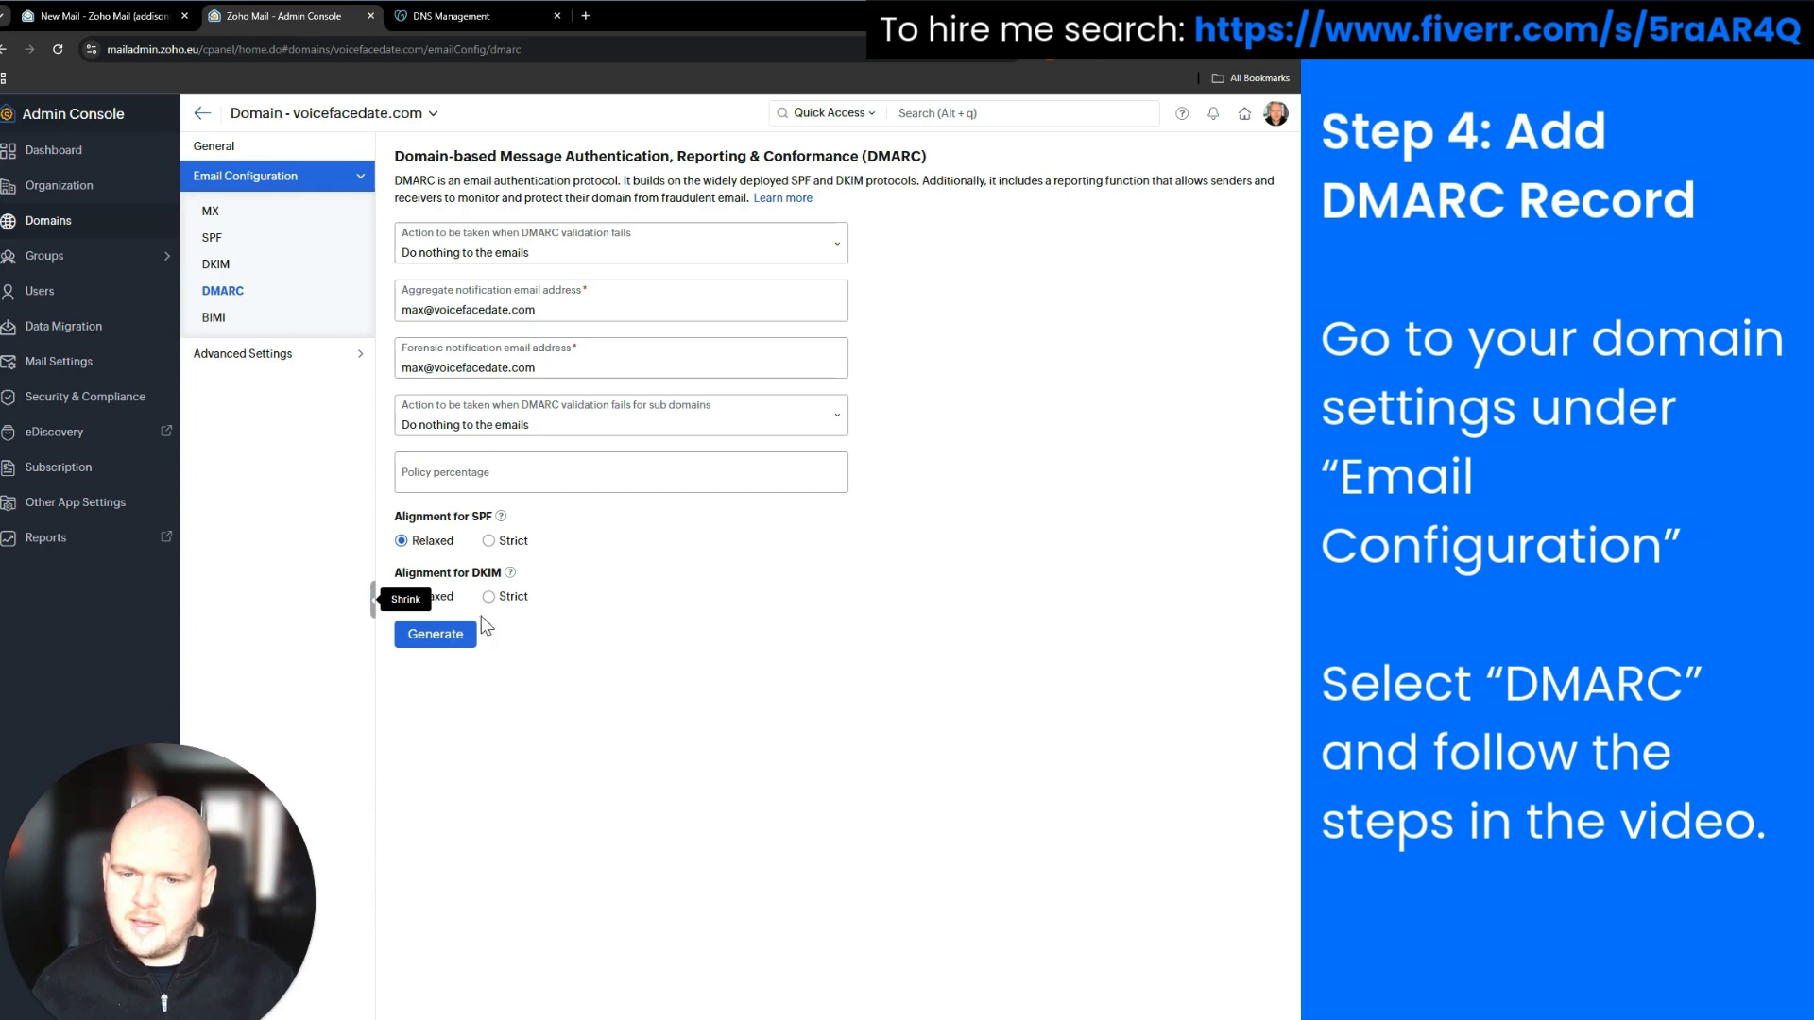
left_click(441, 652)
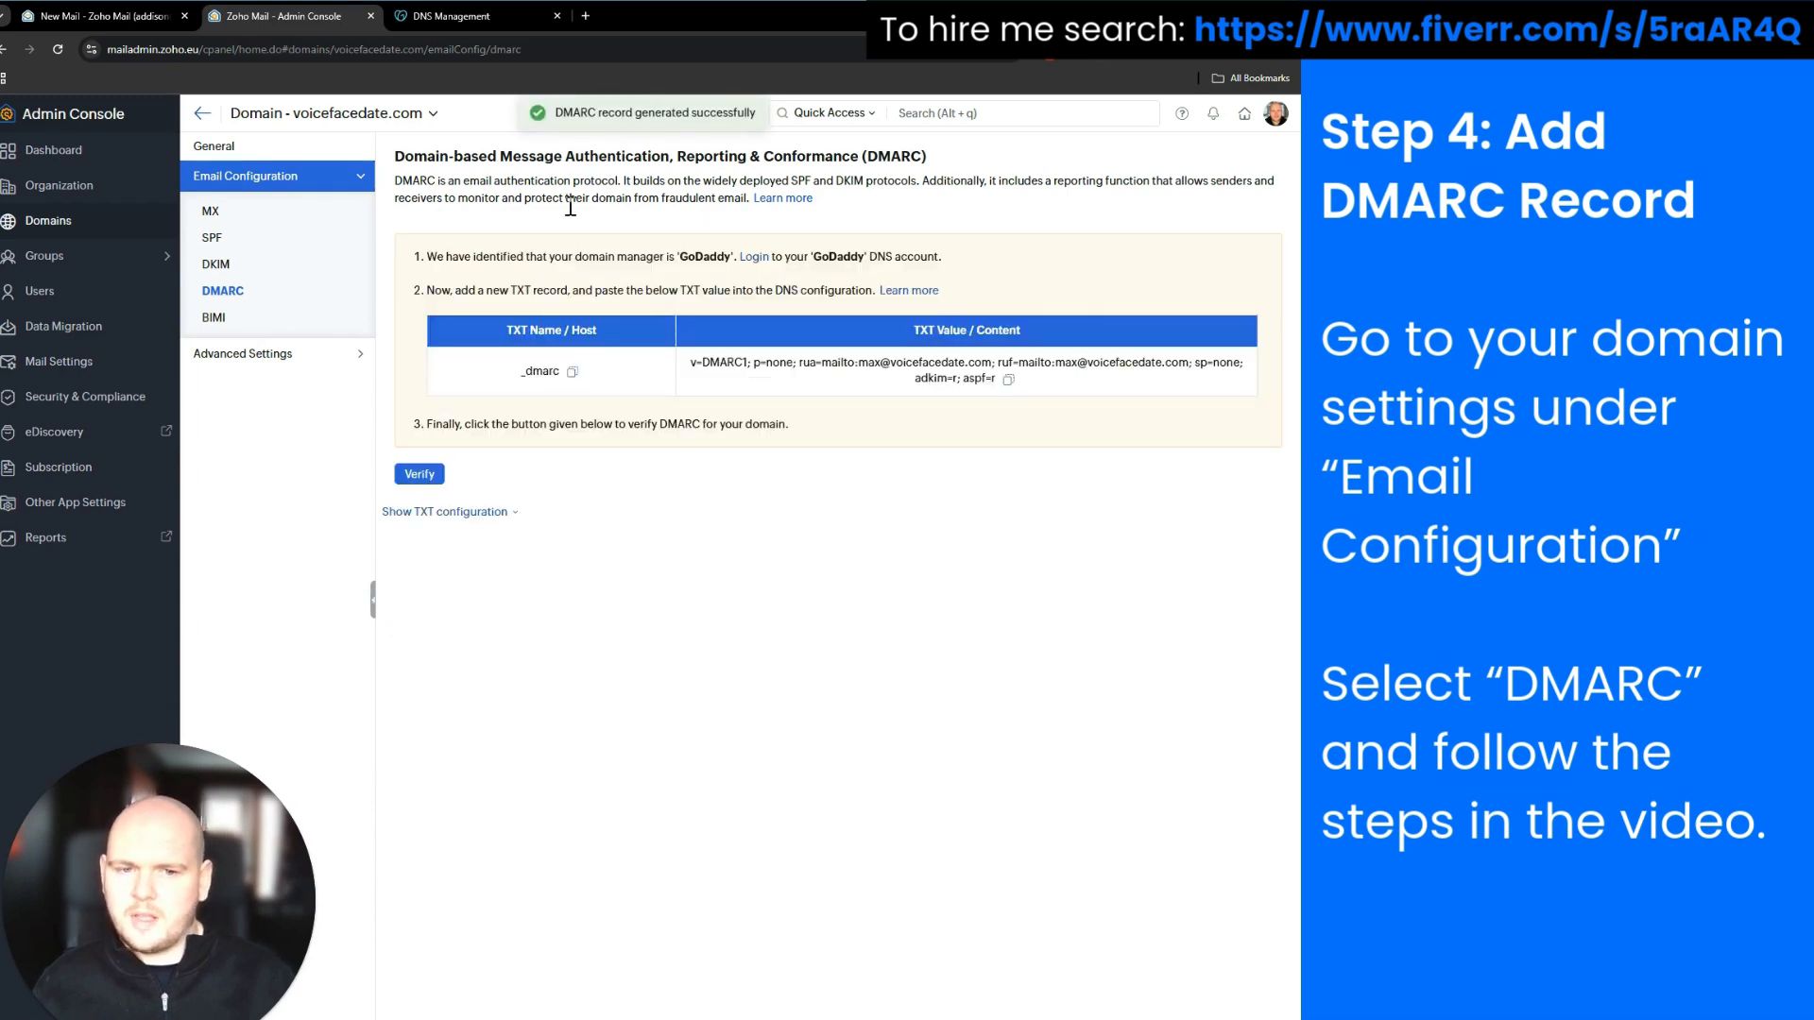
Start a new TXT record in GoDaddy's DNS records for the DMARC entry
left_click_drag(500, 367, 1043, 396)
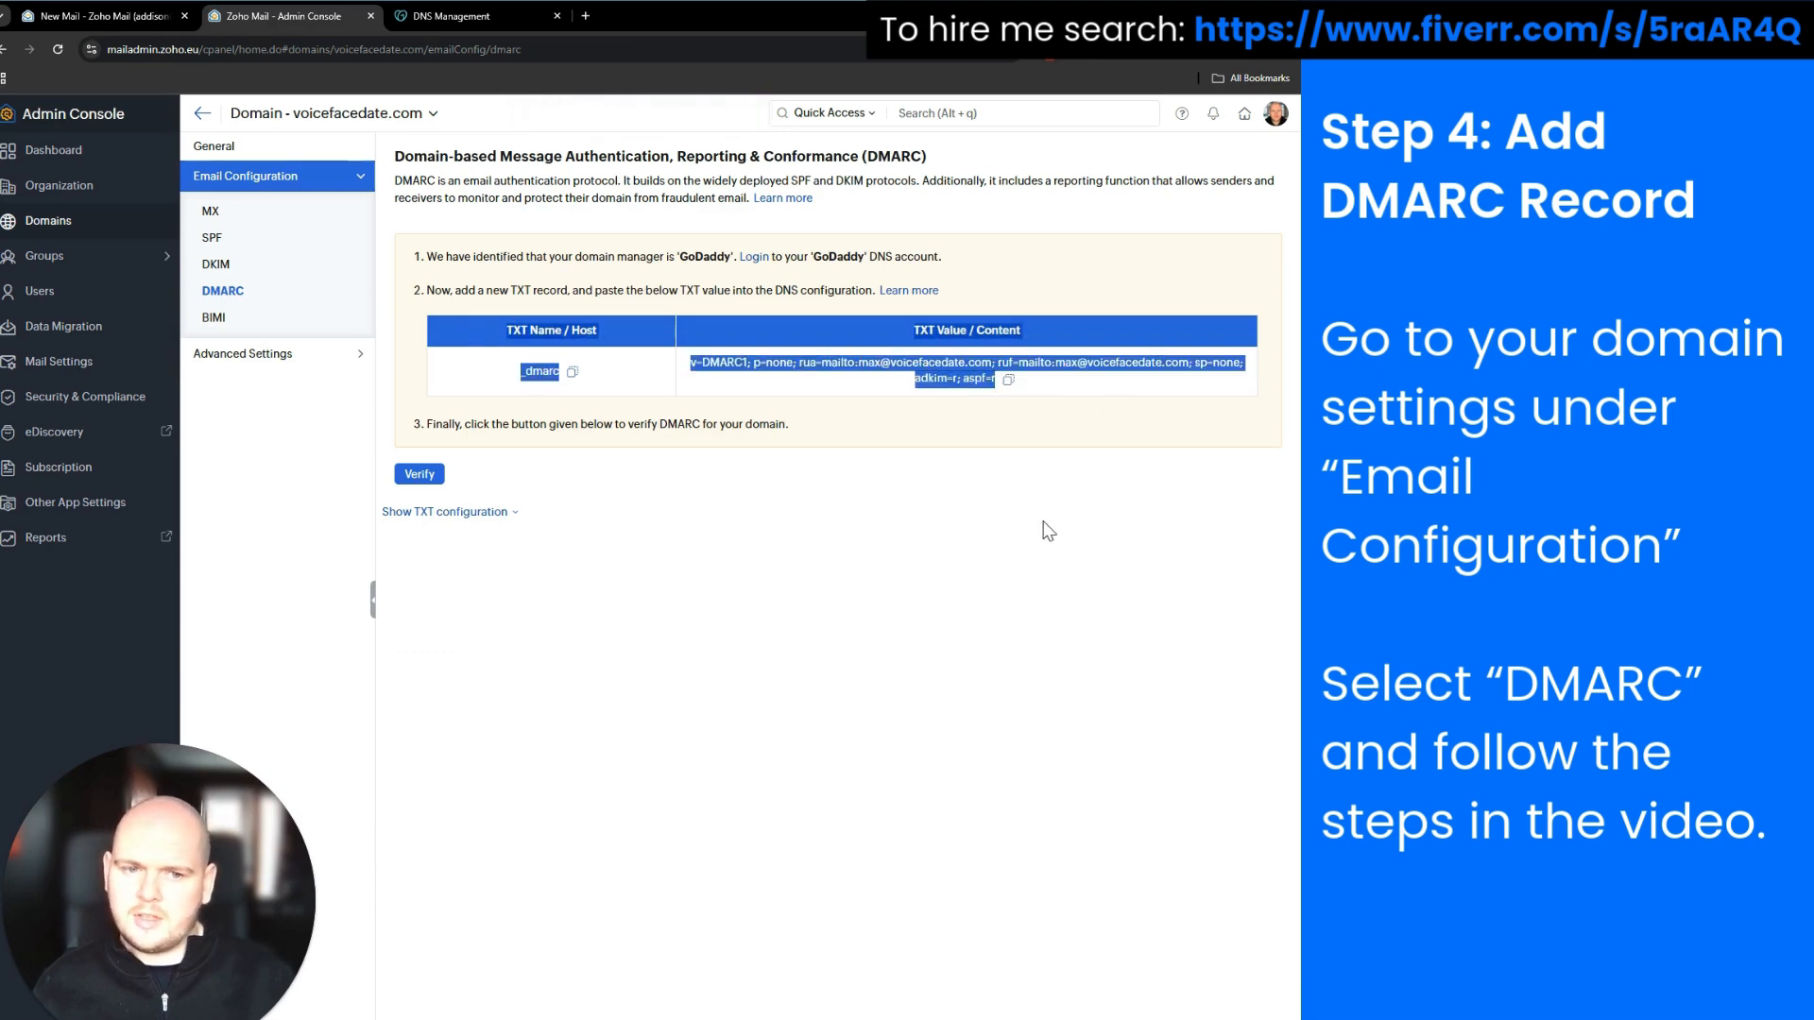
left_click(1011, 567)
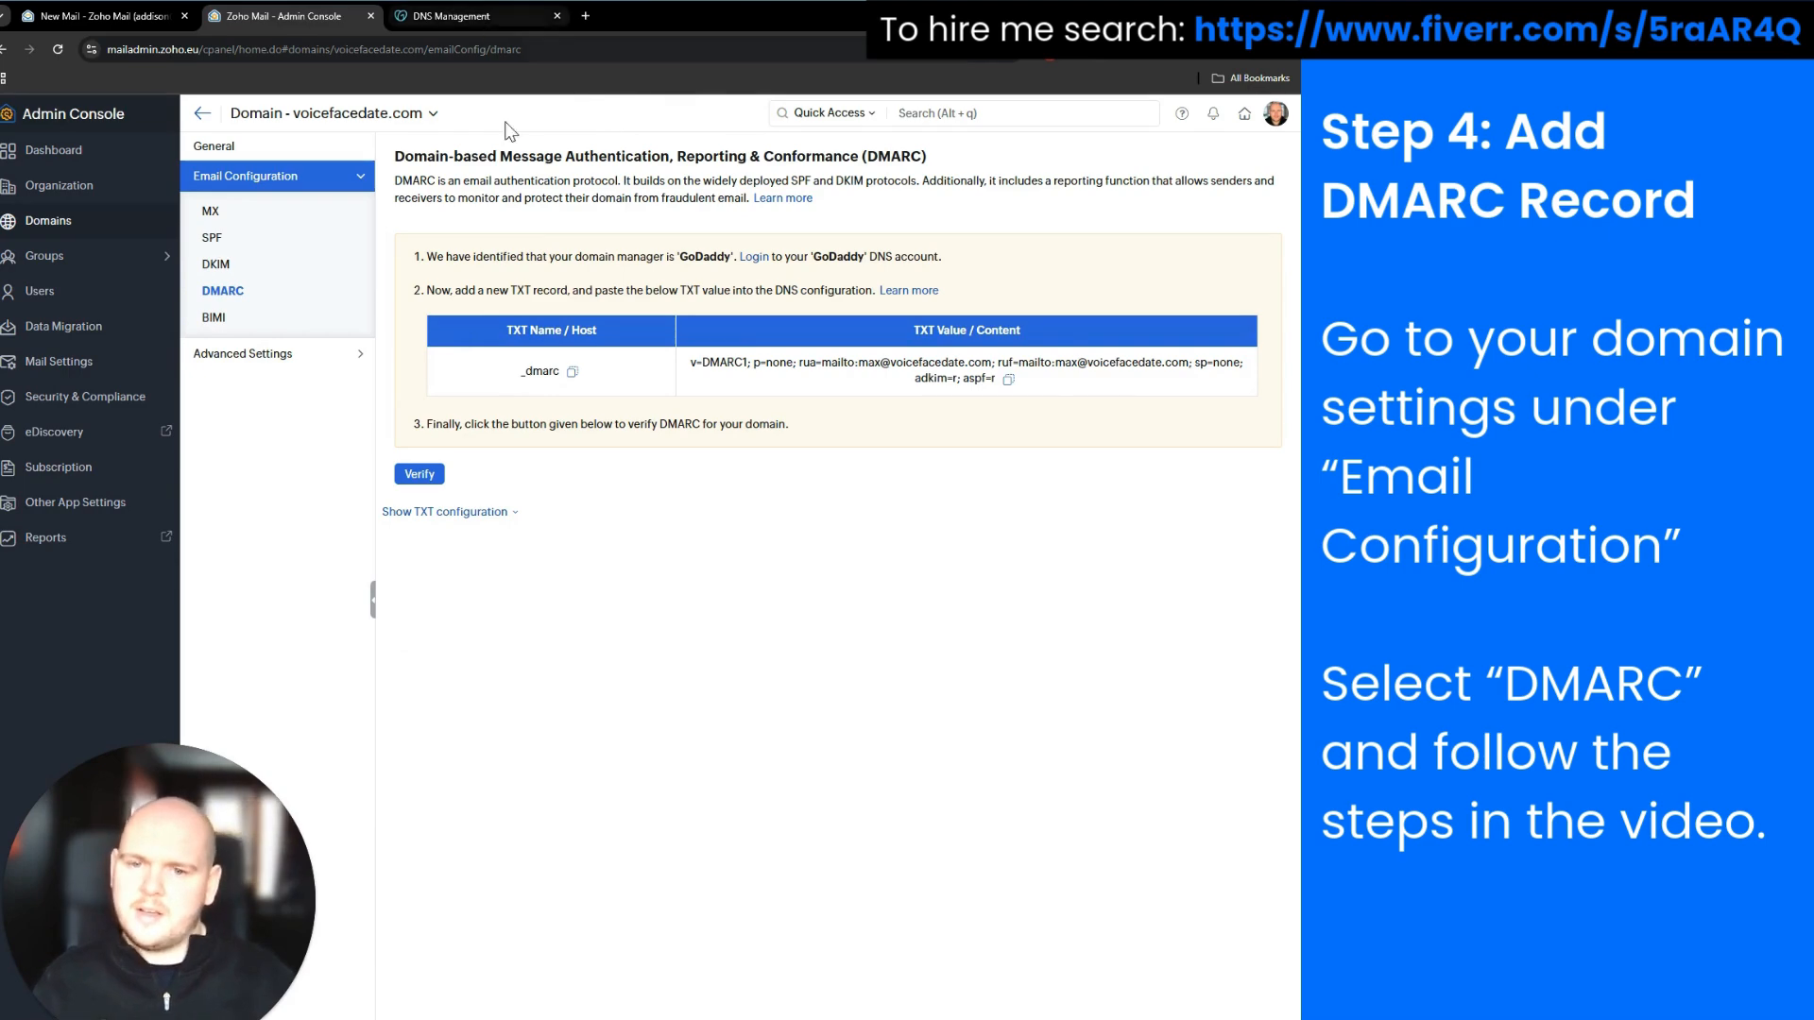
left_click(450, 19)
left_click(425, 308)
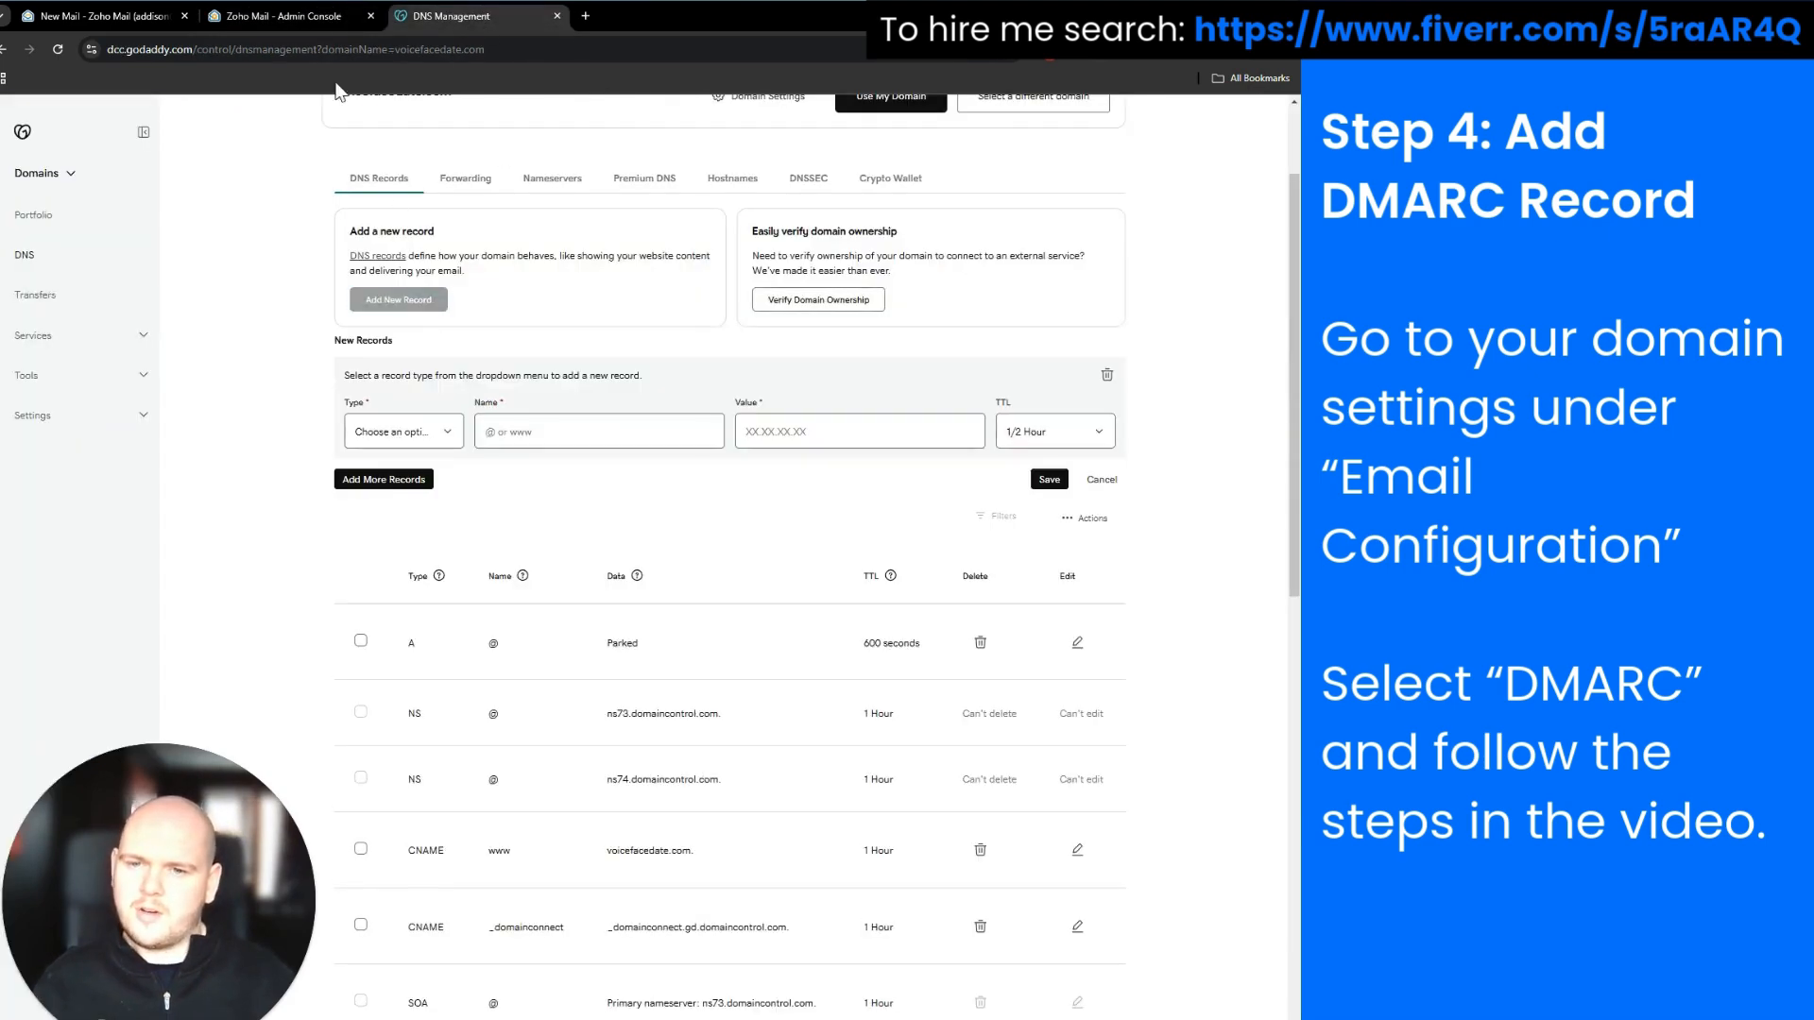
left_click(289, 15)
left_click(572, 372)
left_click(463, 17)
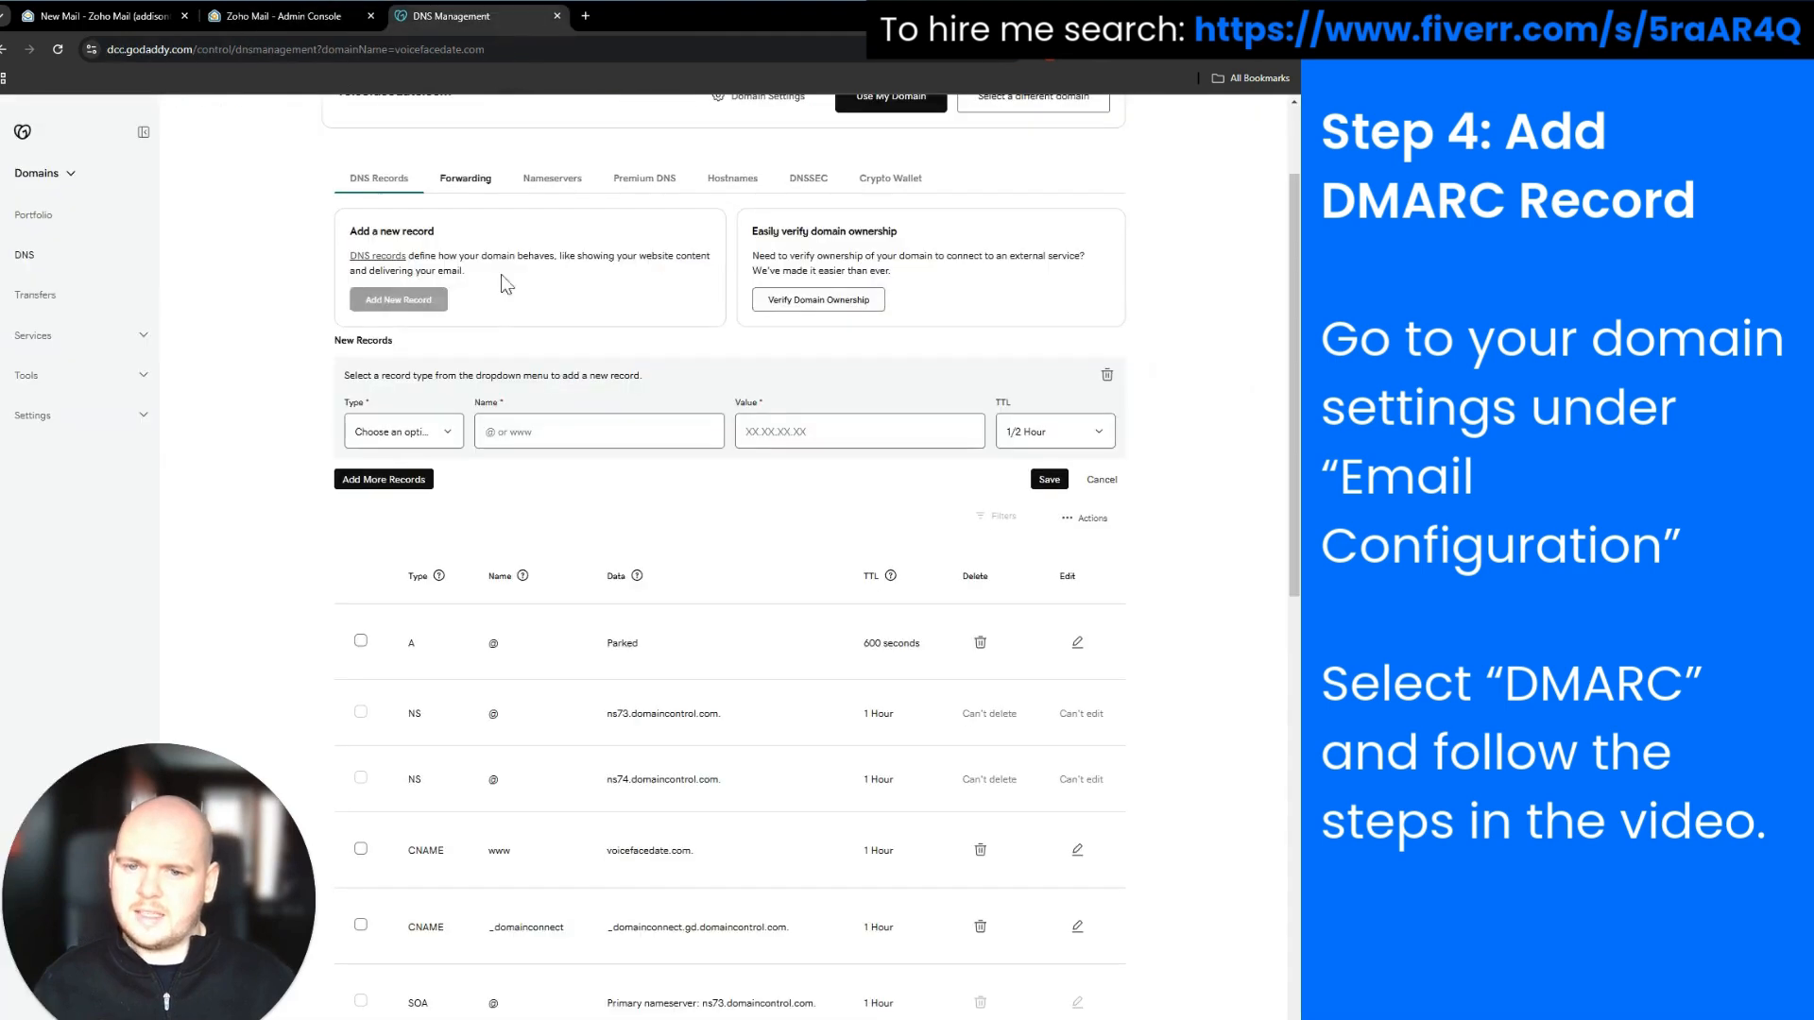
left_click(430, 432)
left_click(407, 565)
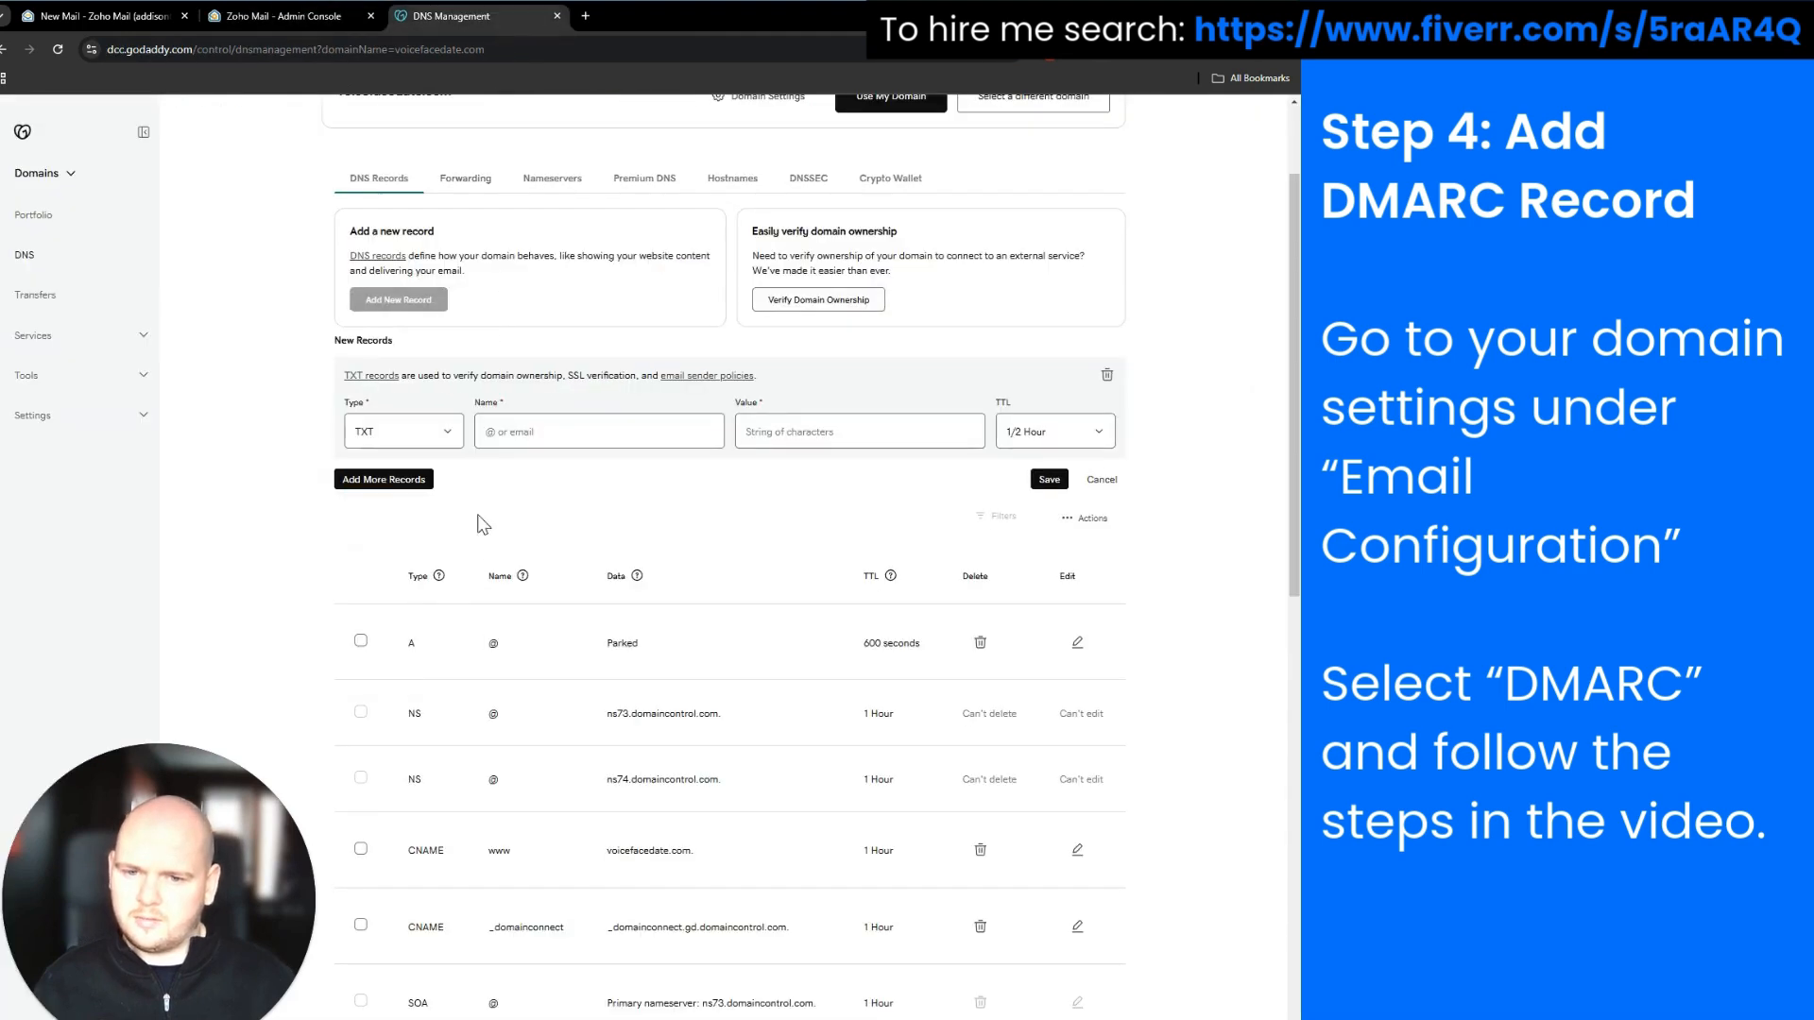
Copy the _dmarc host name from Zoho into the new record's name
left_click(513, 433)
left_click(284, 16)
left_click(571, 372)
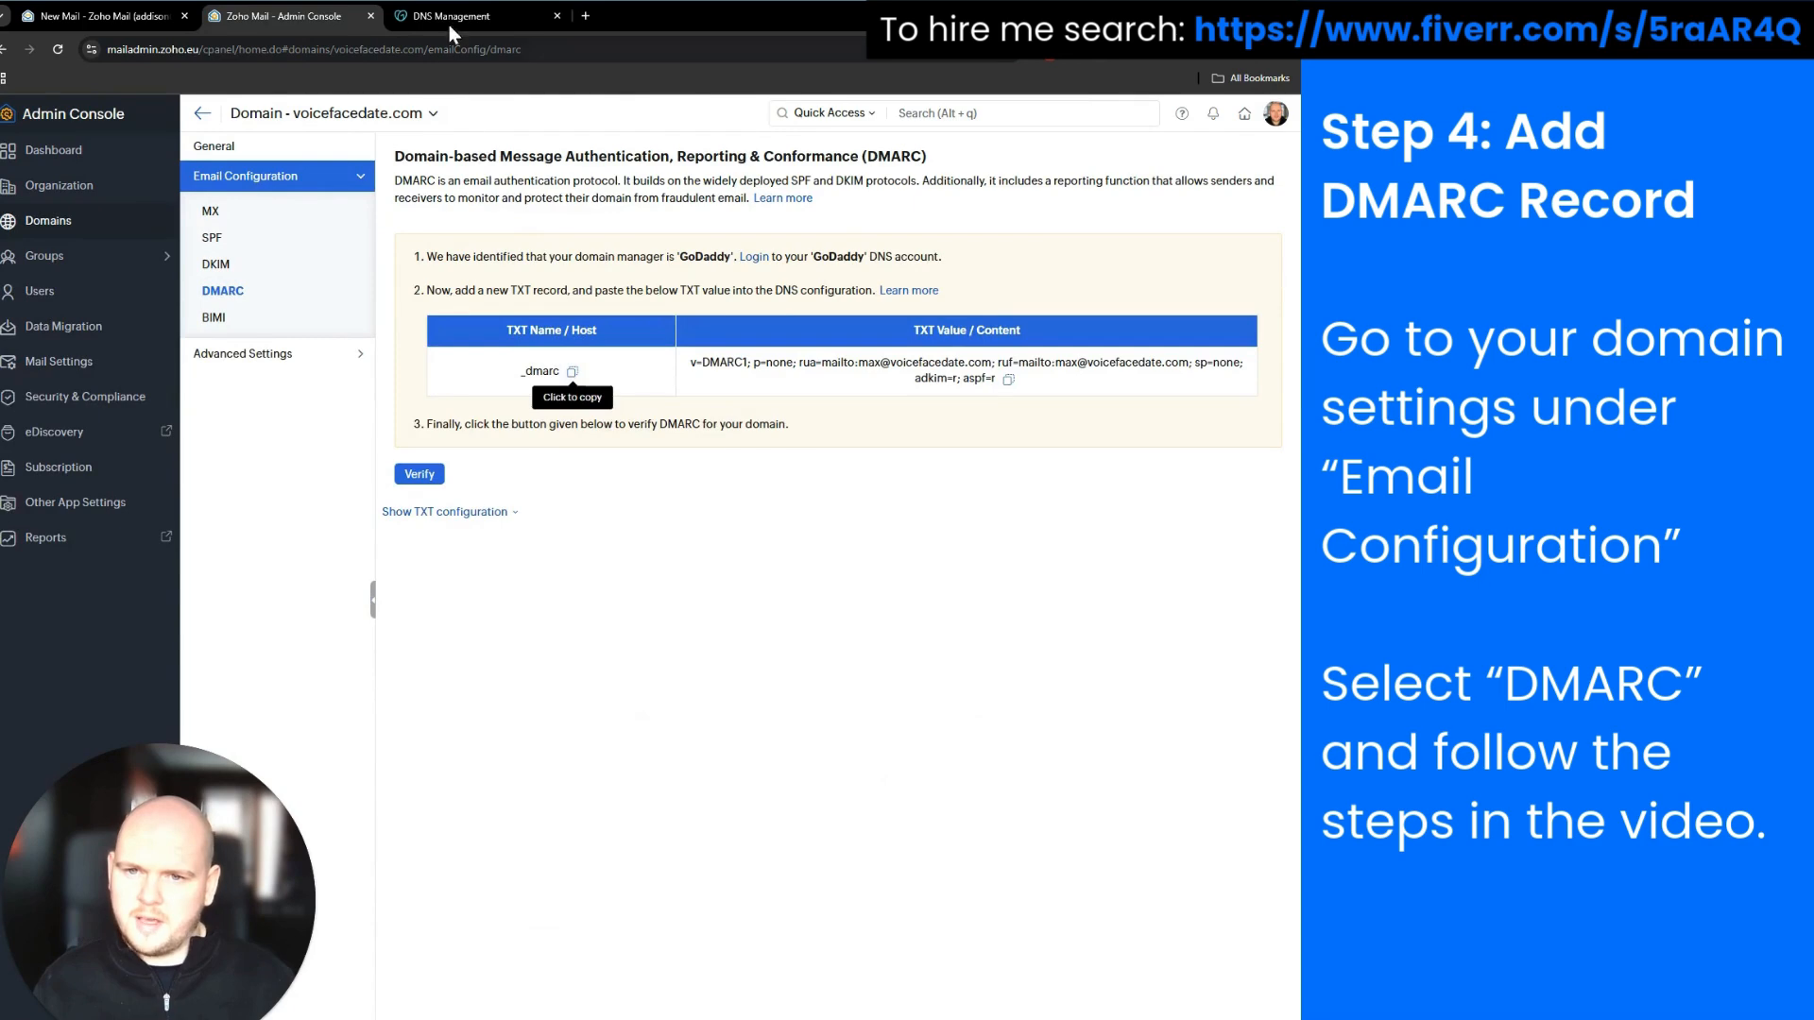
left_click(449, 19)
left_click(541, 423)
key("ctrl+v")
Paste Zoho's v=DMARC1; p=none value into the record and save it
left_click(310, 18)
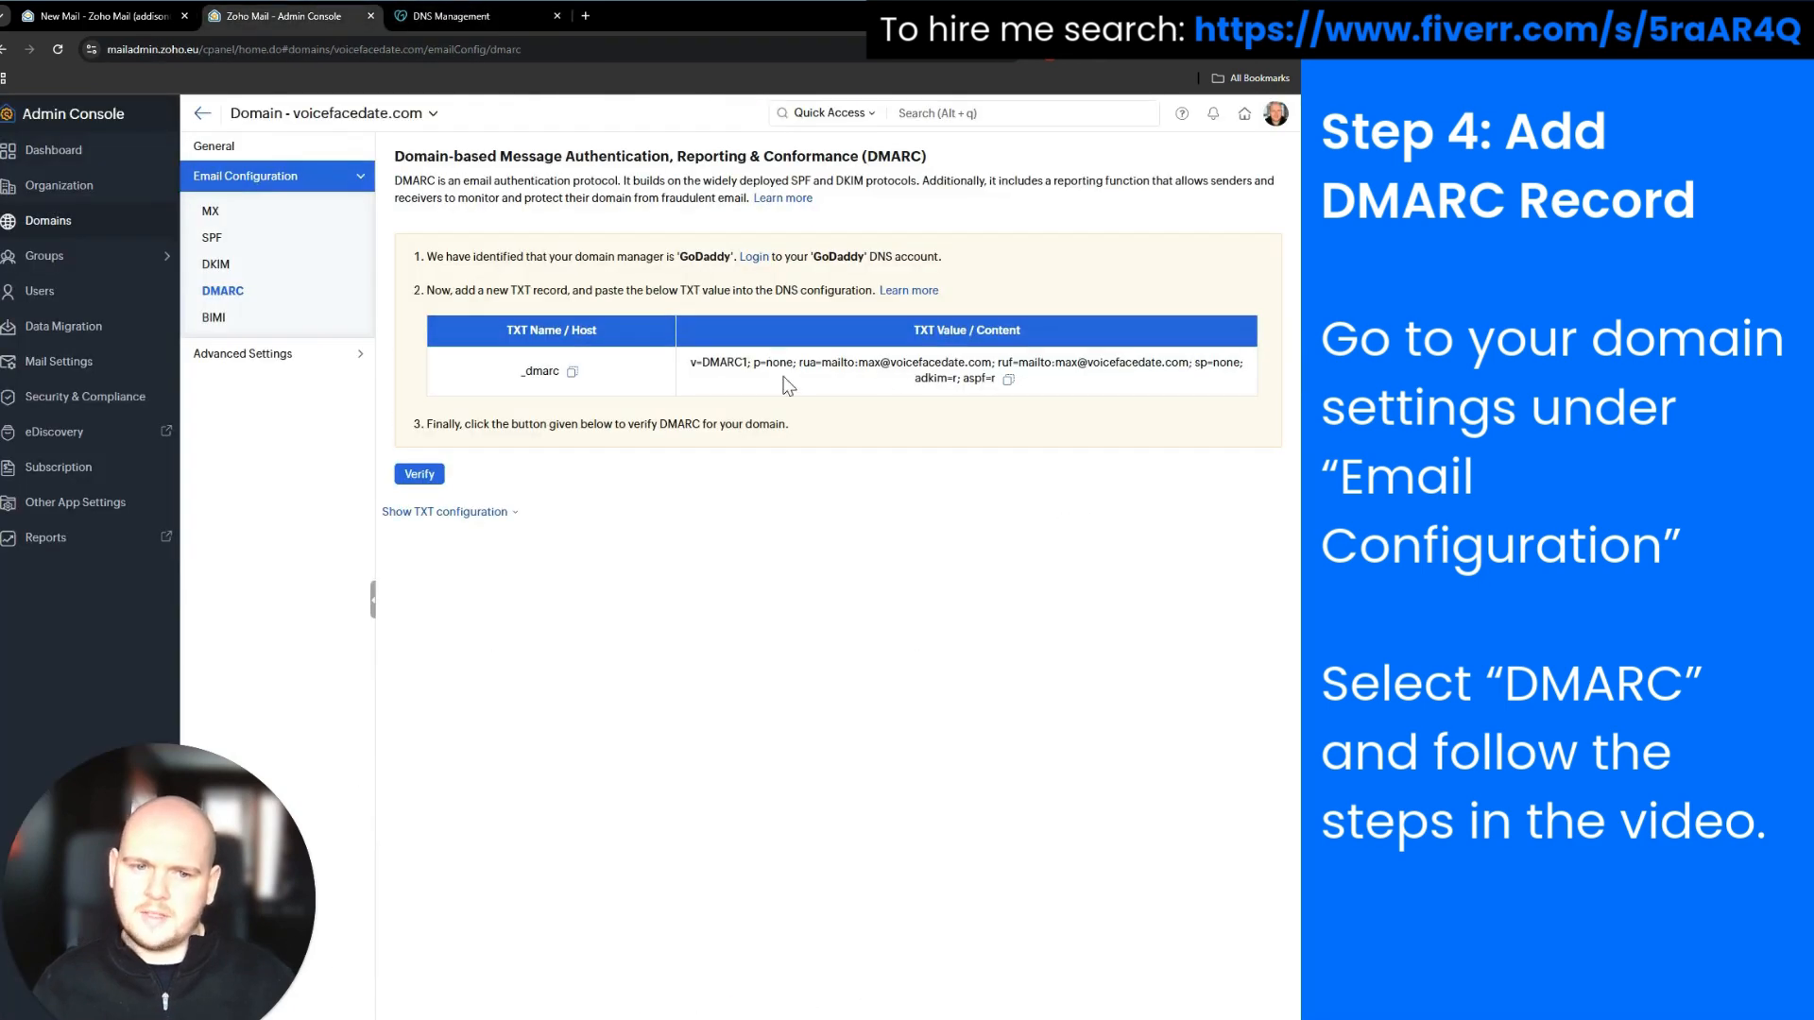
left_click(1008, 379)
left_click(450, 16)
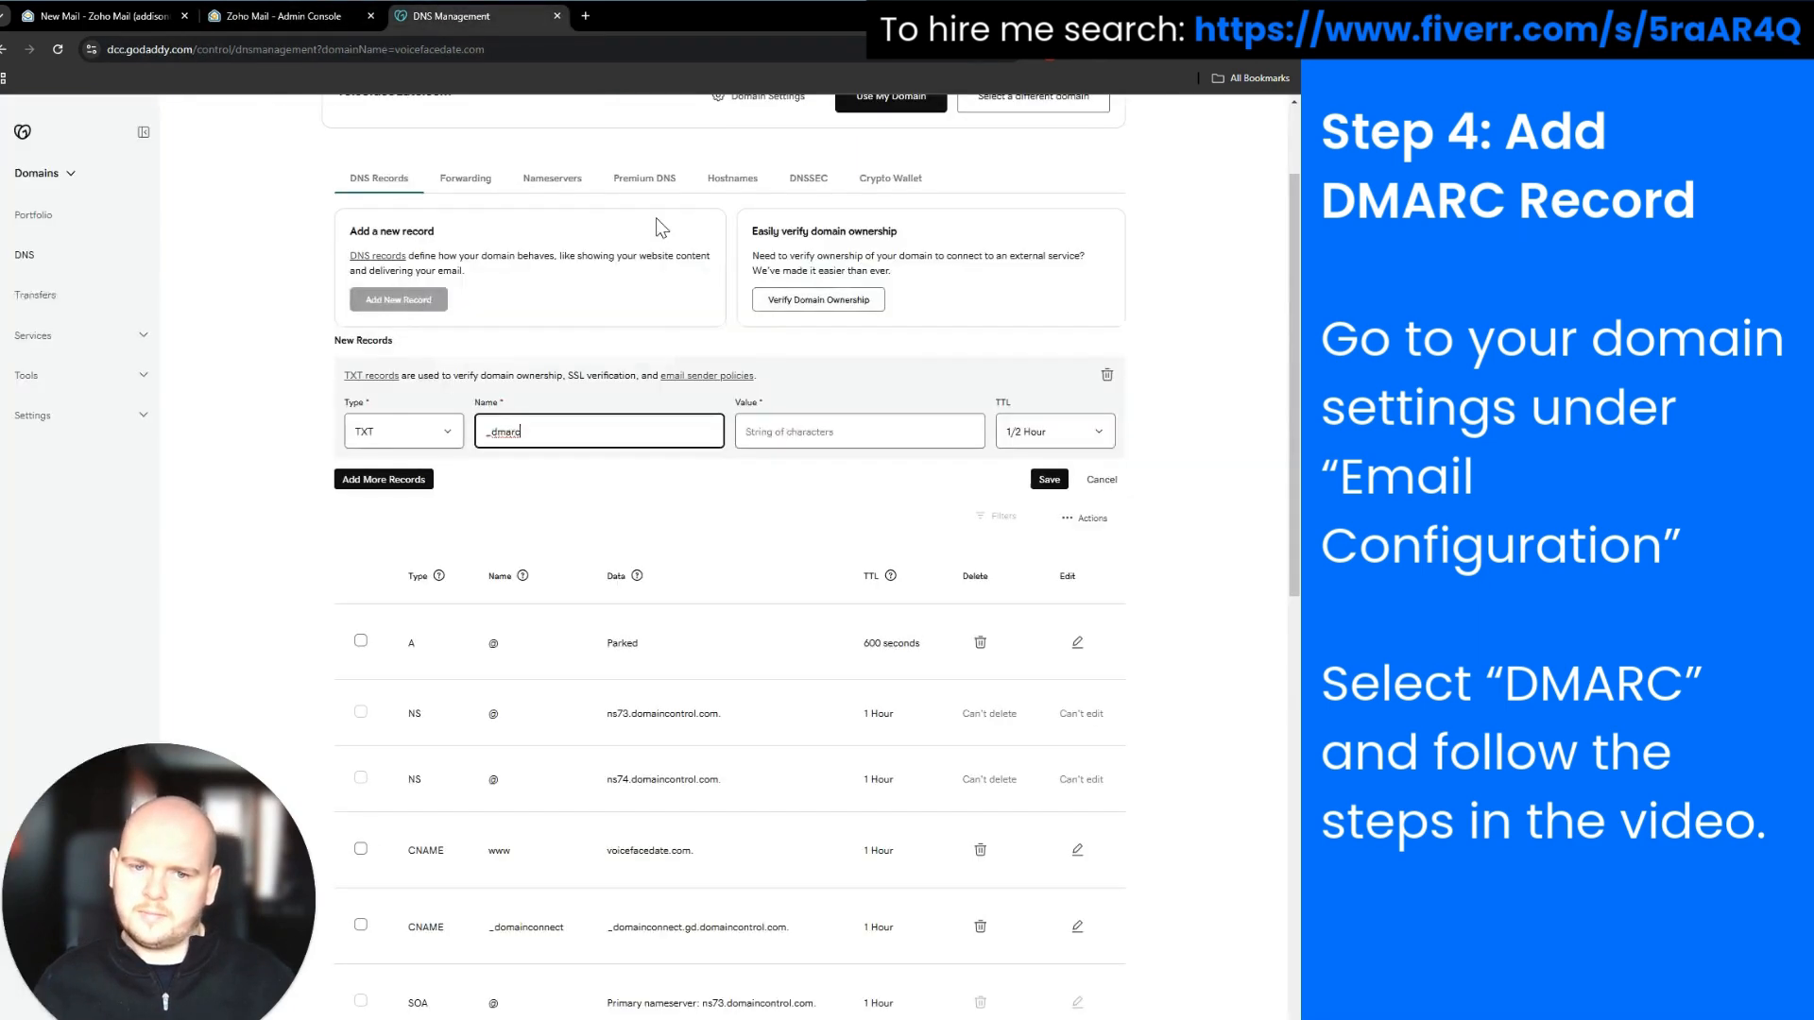
left_click(793, 427)
key("ctrl+v")
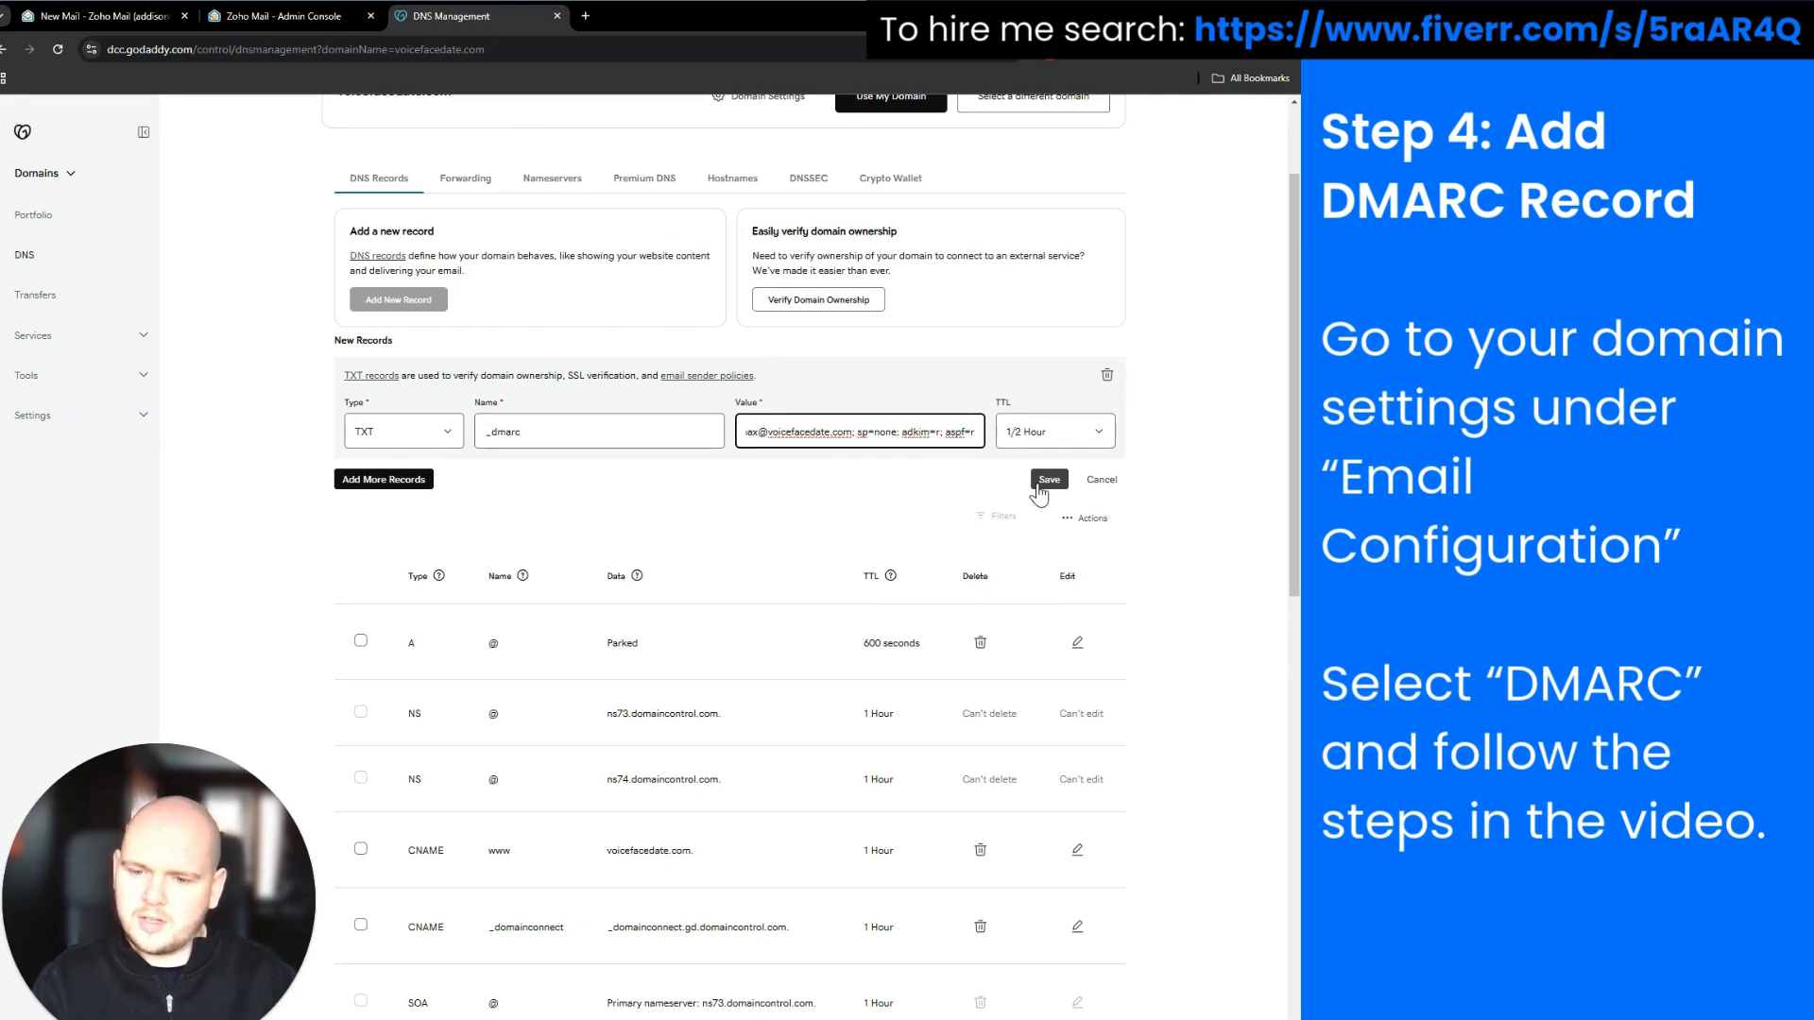
left_click(1039, 484)
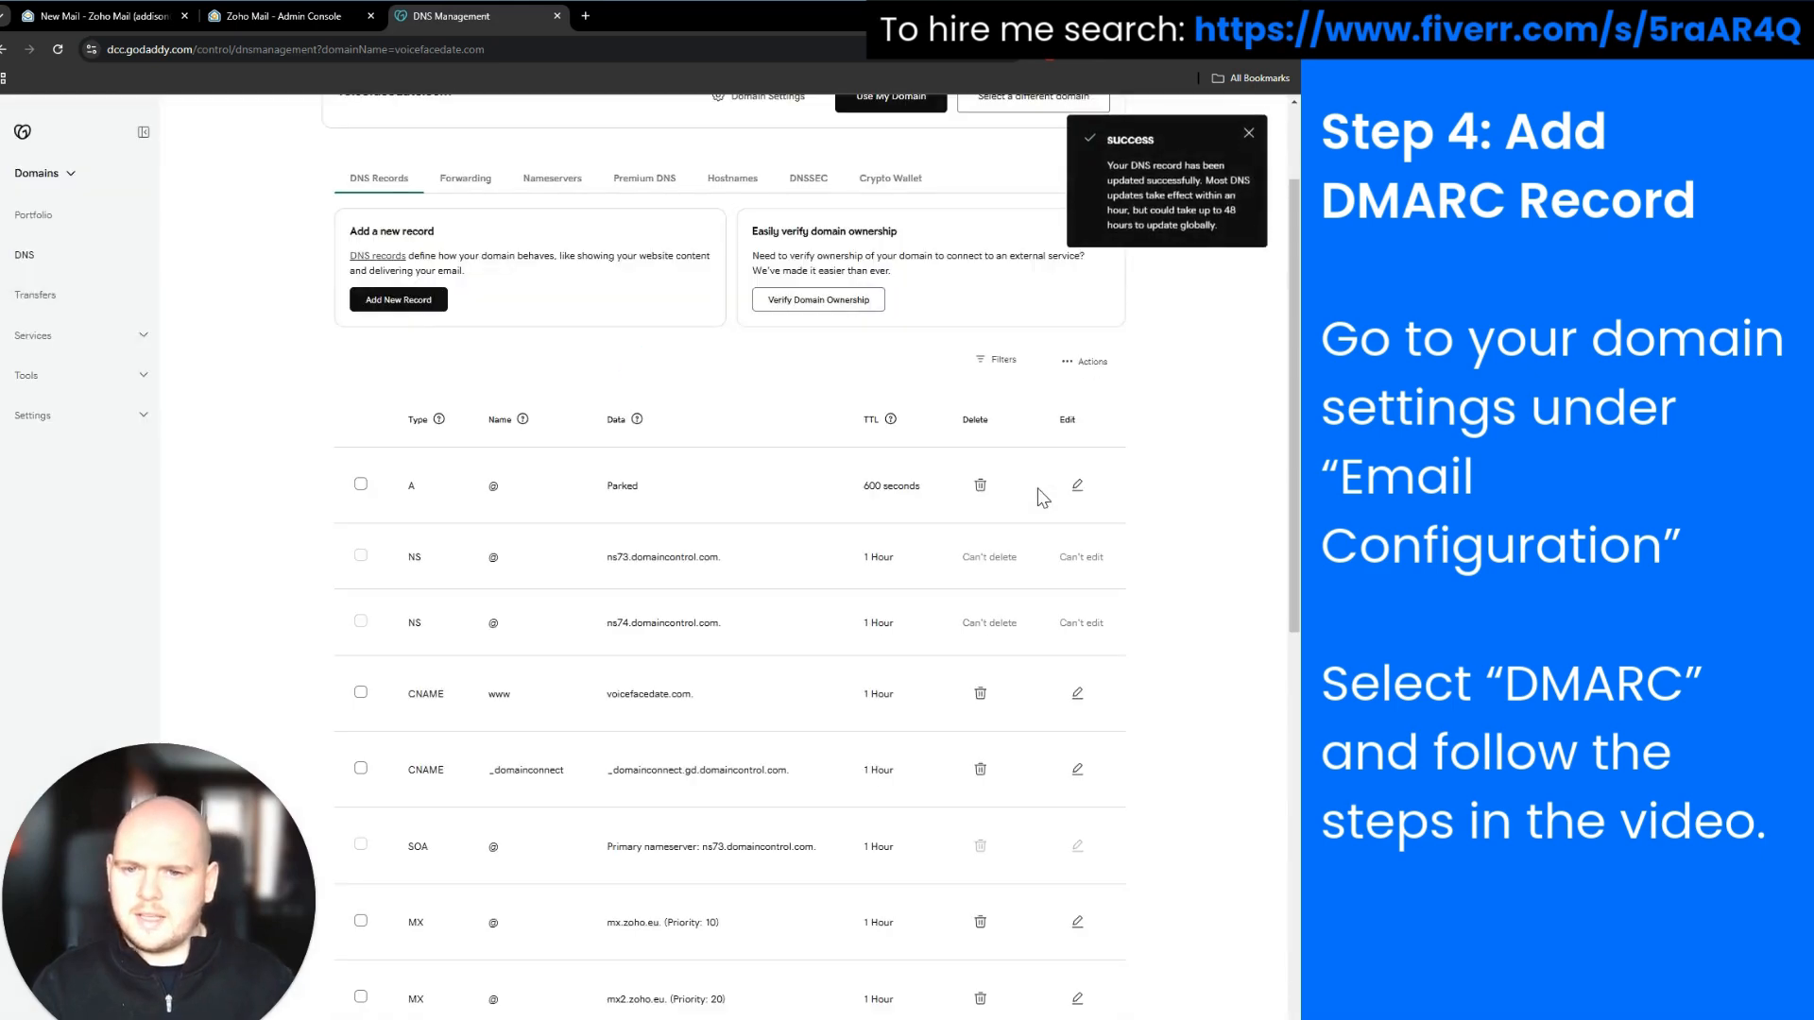
left_click(281, 20)
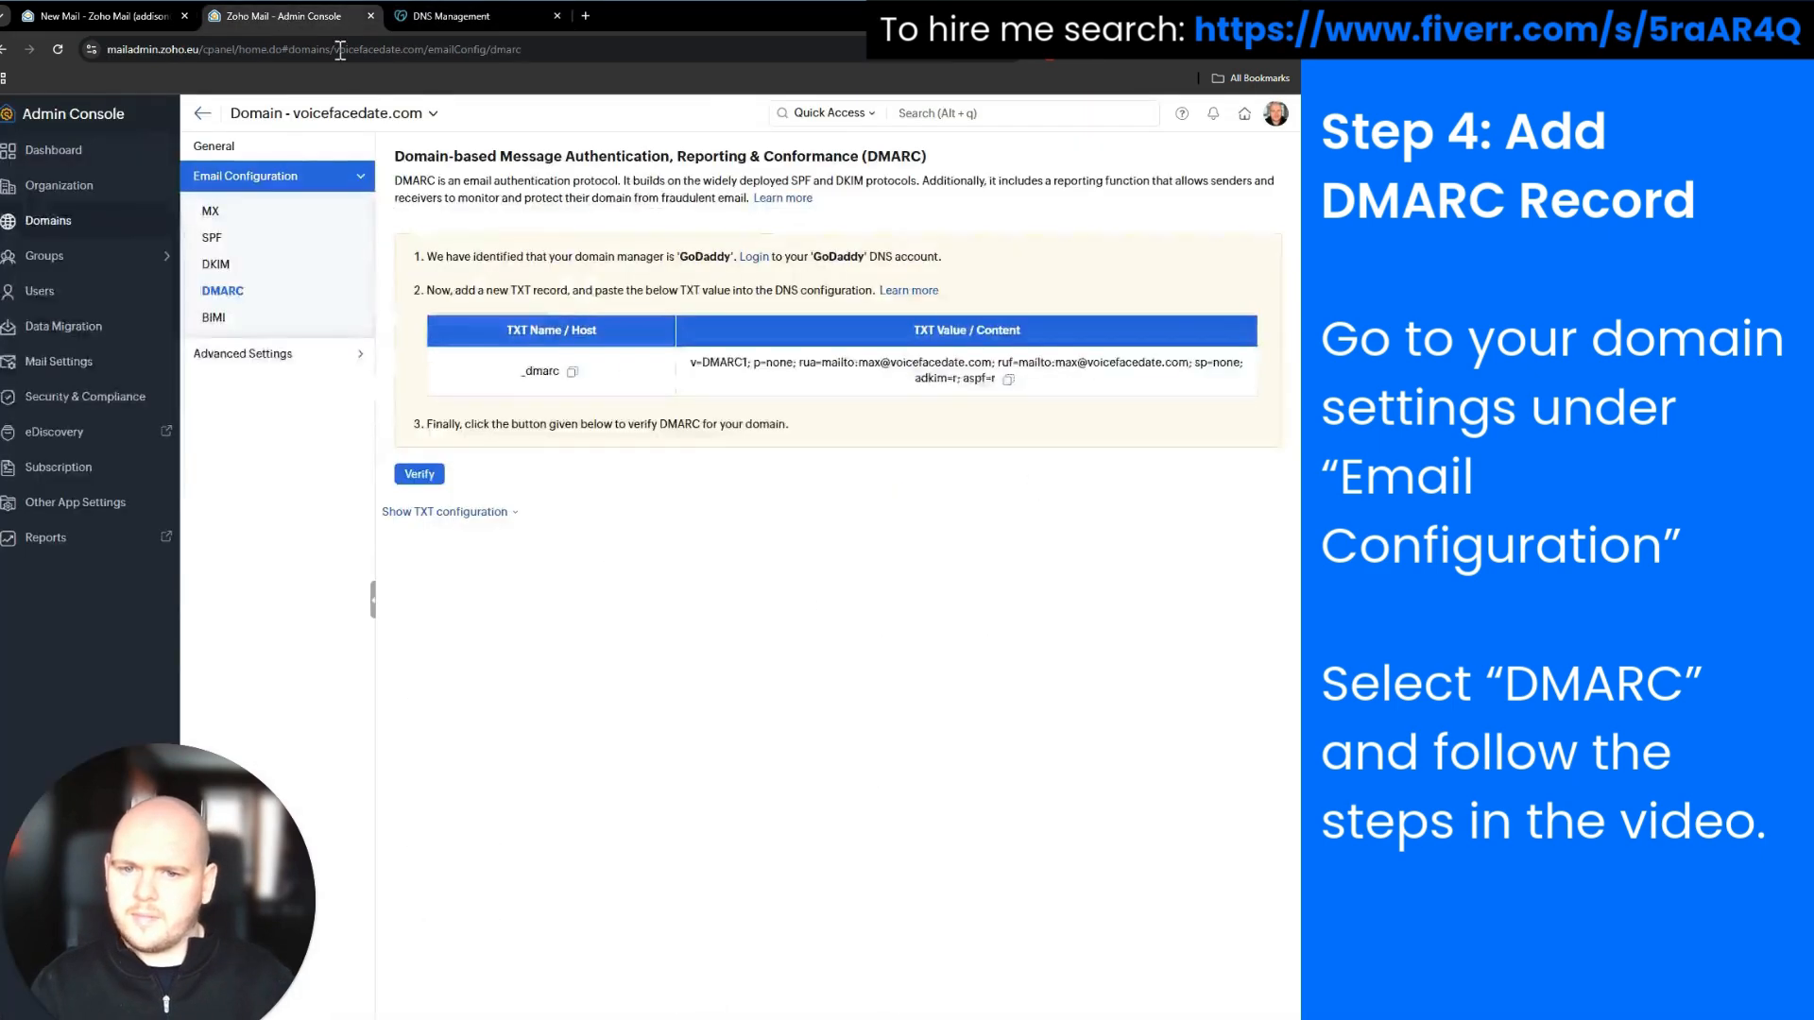
Verify the DMARC record until Zoho reports it pointed, and open a new browser tab
left_click(511, 513)
left_click(480, 511)
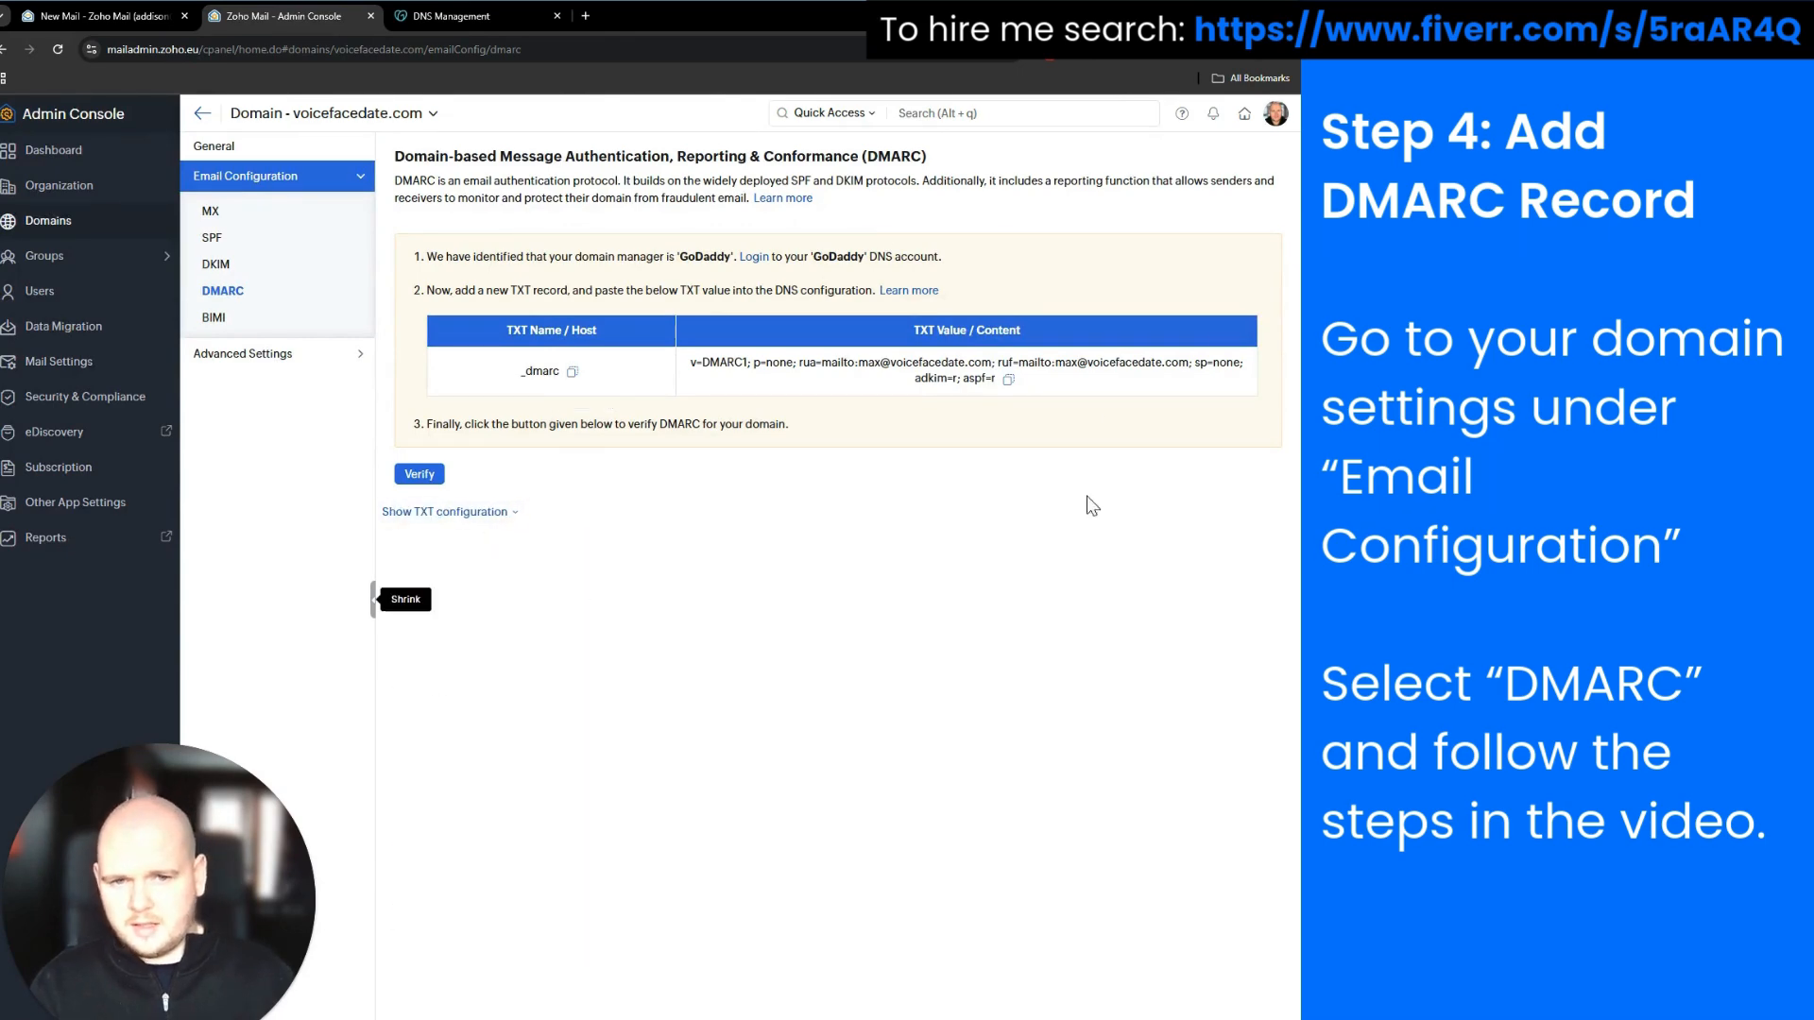
left_click(419, 474)
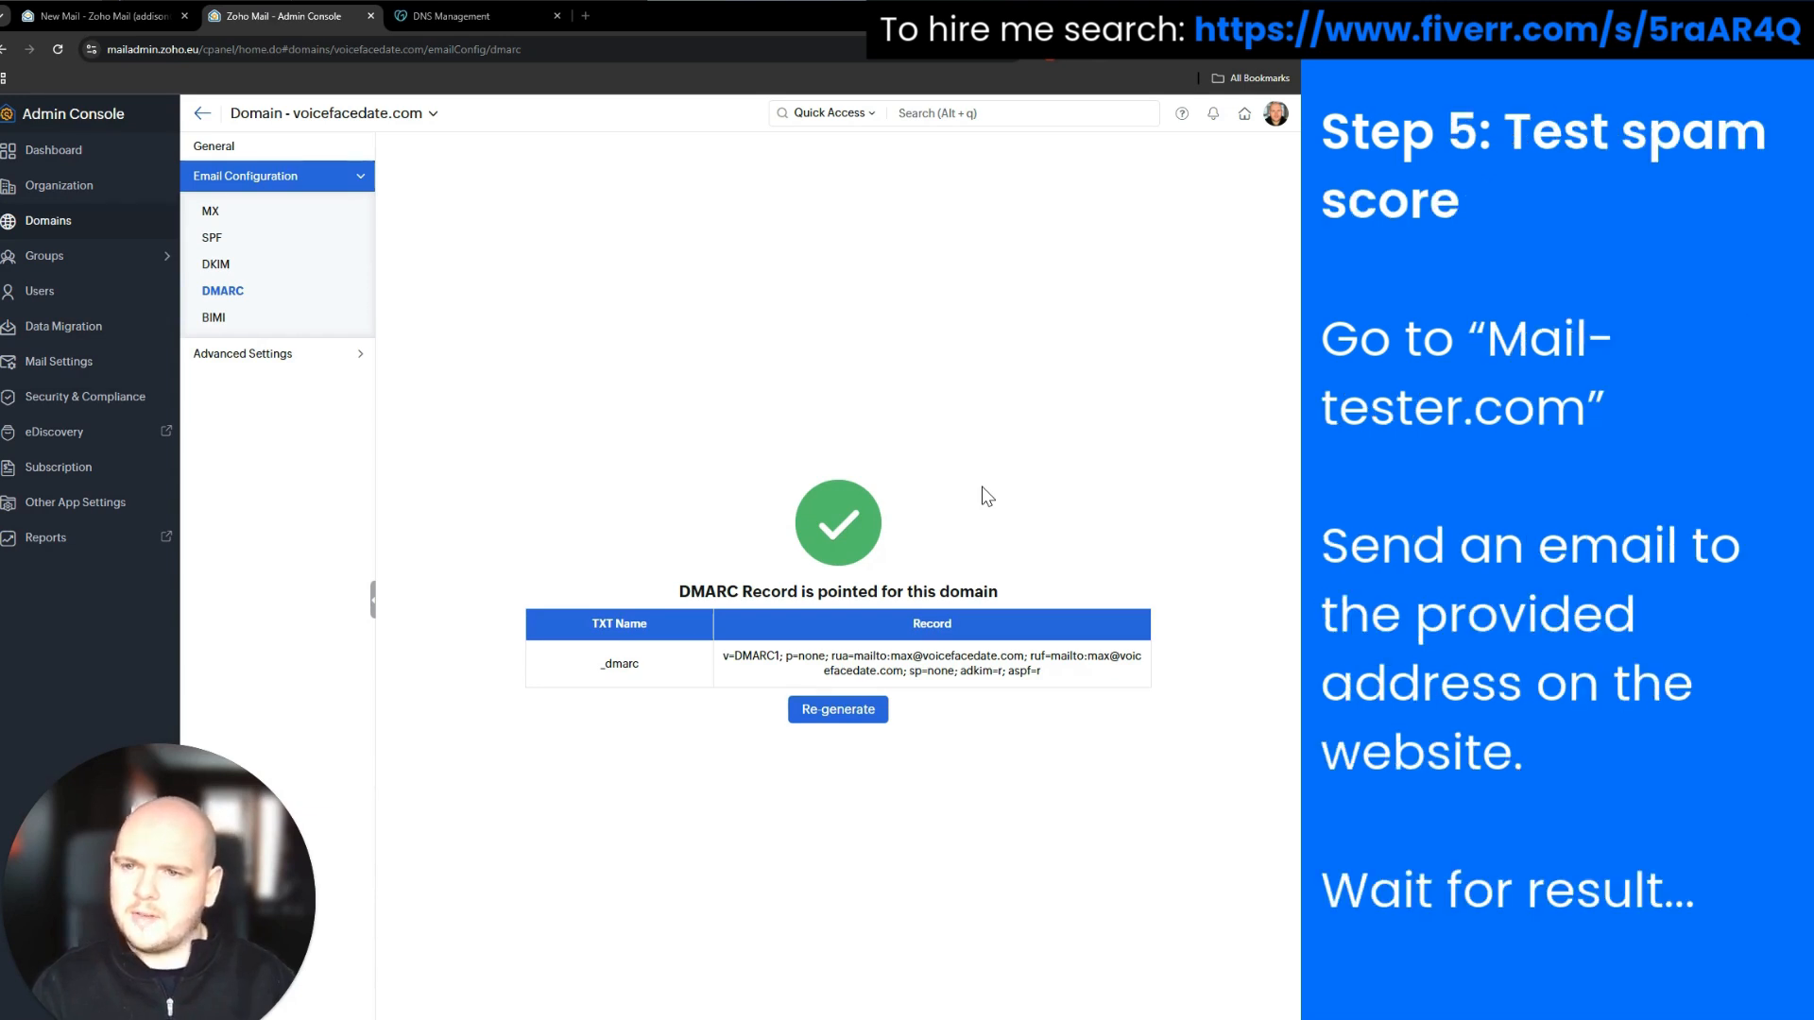
left_click(585, 16)
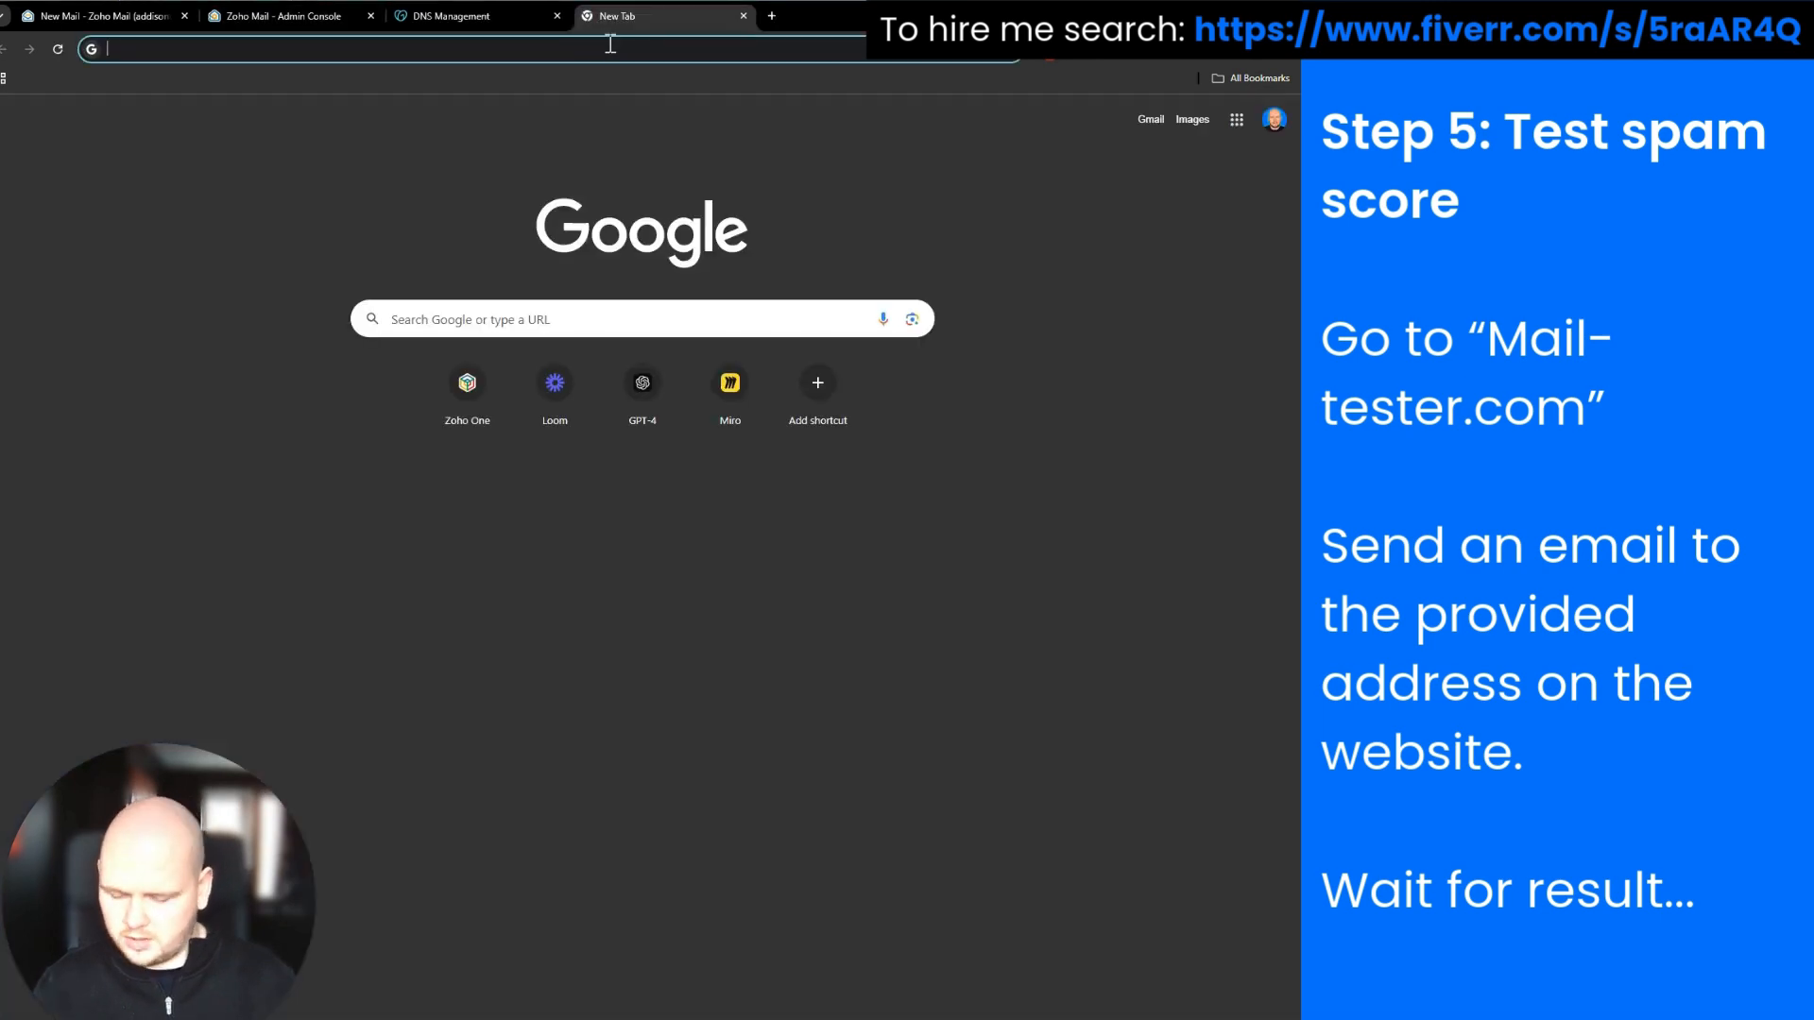
Search 'mailtester', open mail-tester.com and copy its one-time test address
type("mailtester")
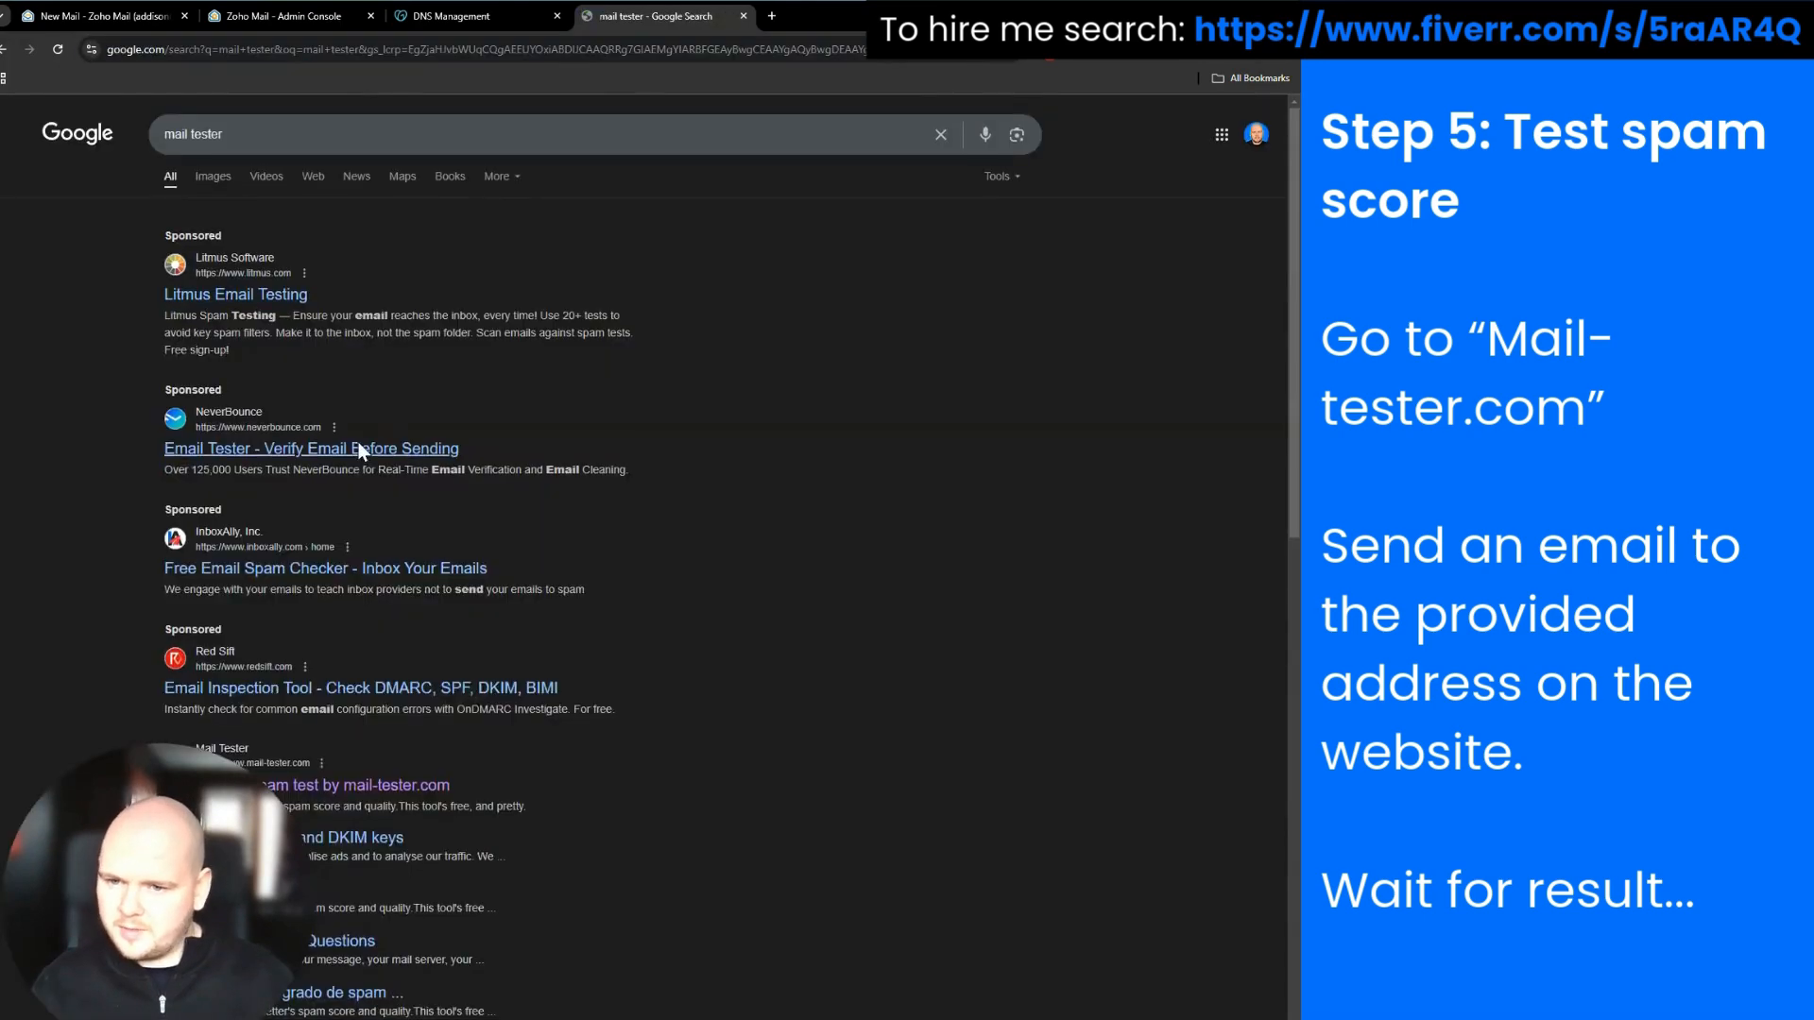
scroll(358, 446, "down", 3)
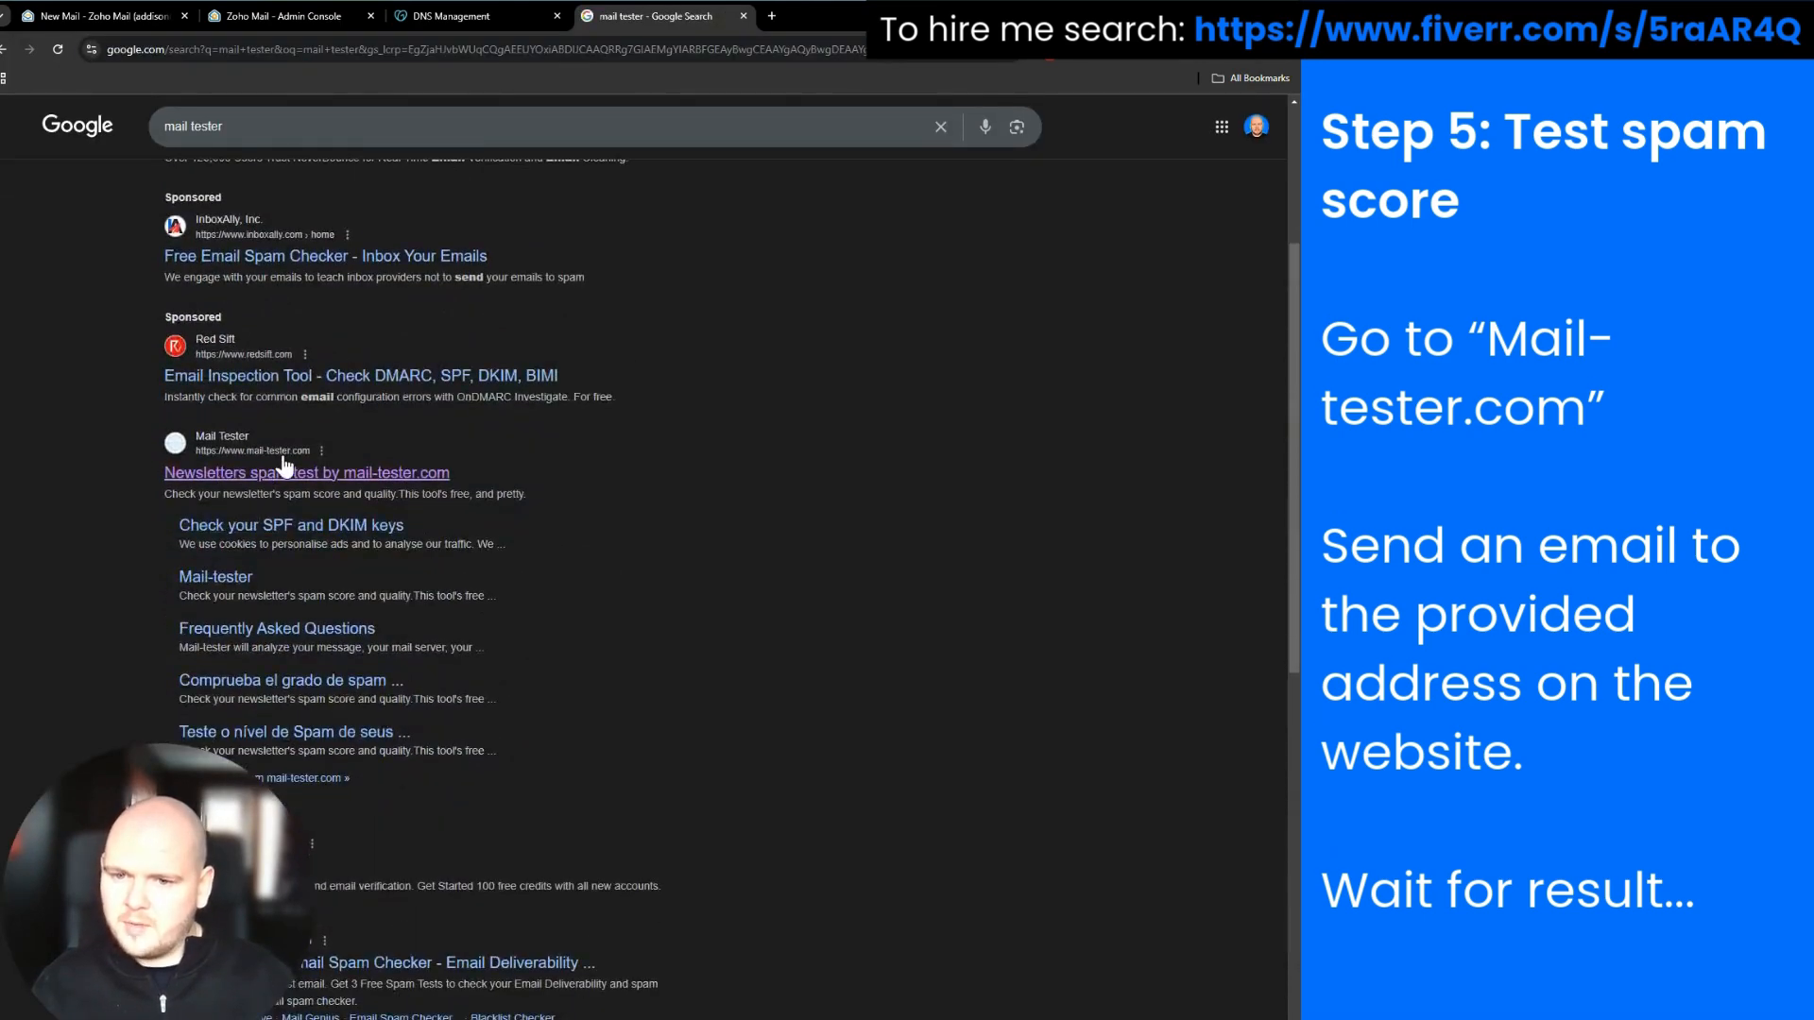
left_click(257, 474)
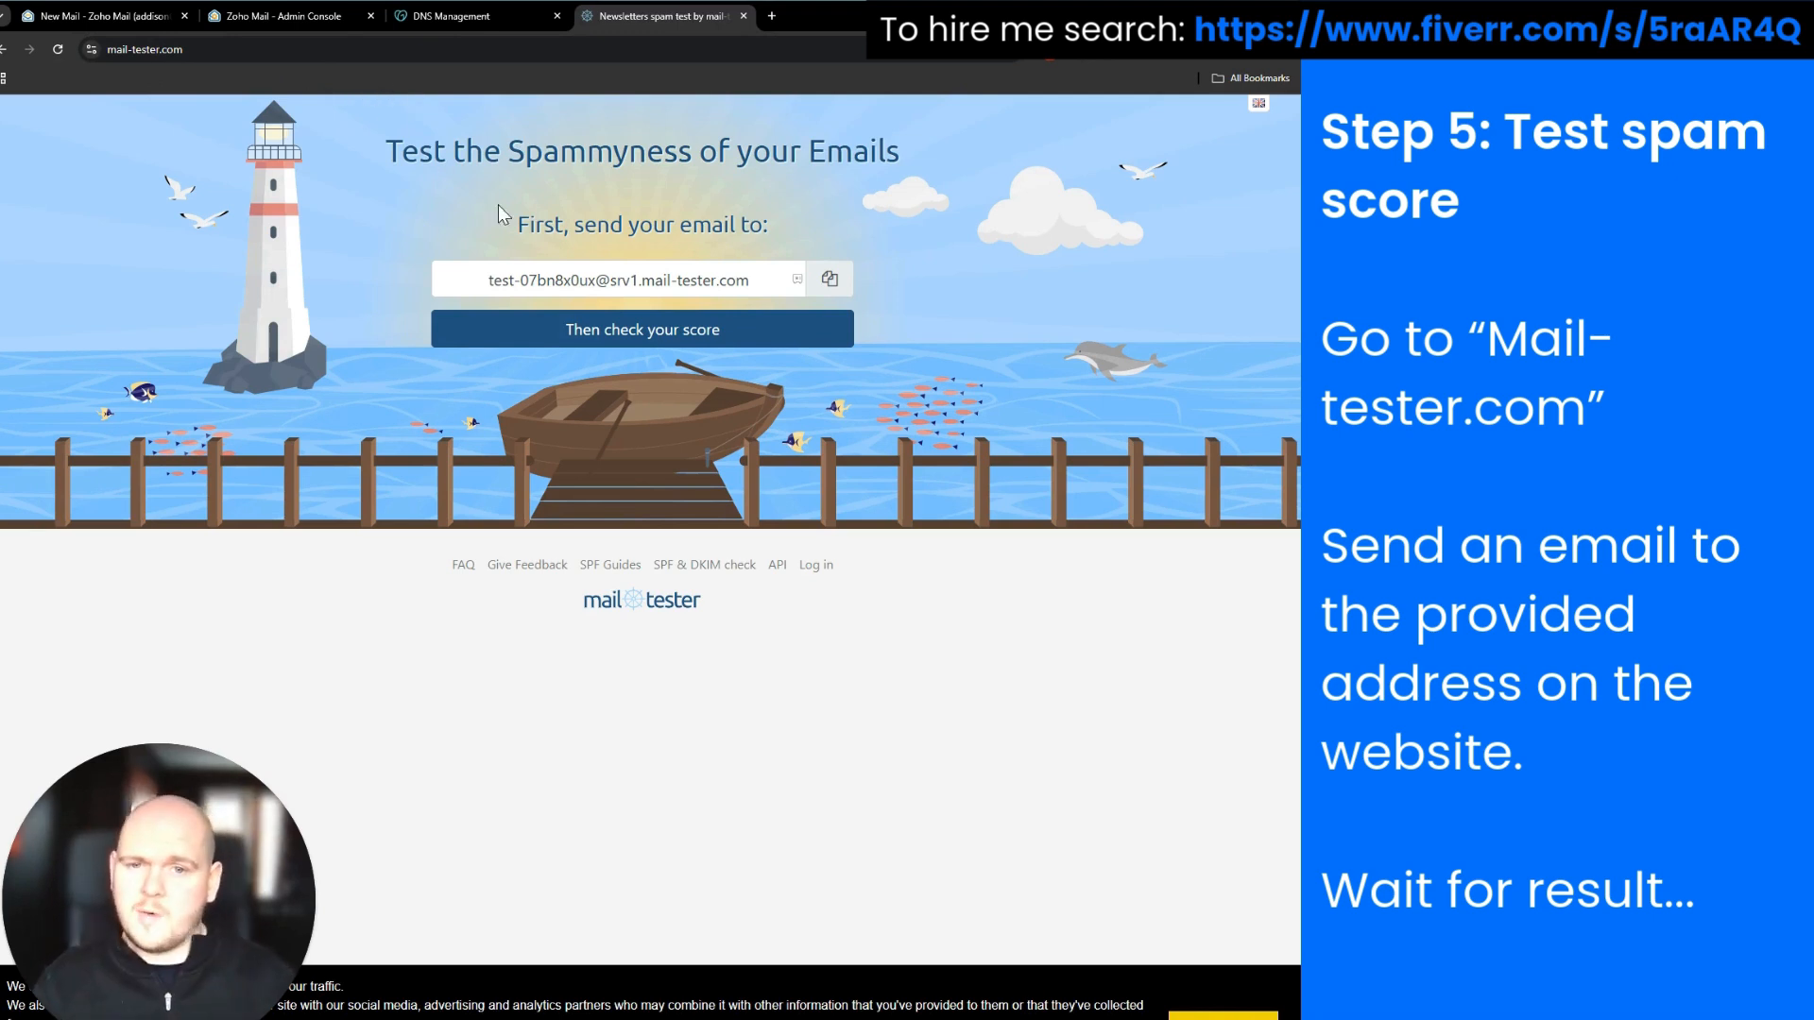
left_click(544, 274)
left_click_drag(544, 274, 770, 281)
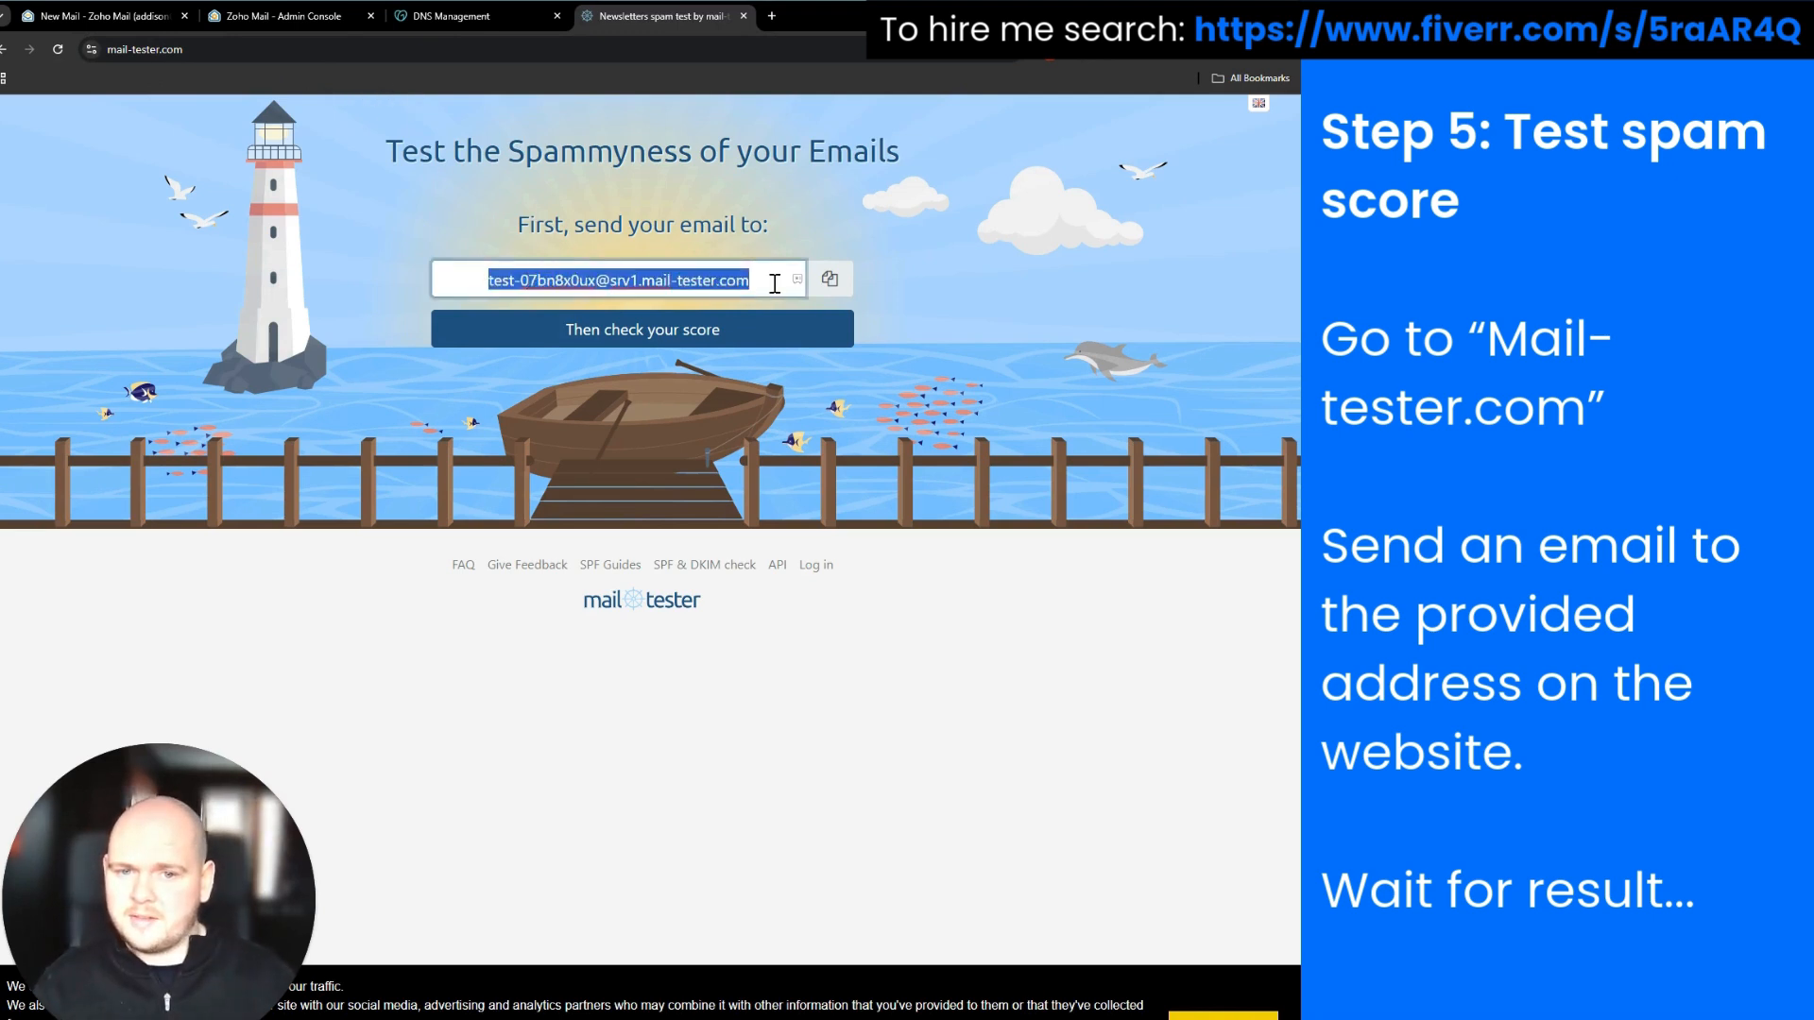
left_click(829, 282)
left_click(832, 284)
left_click(114, 16)
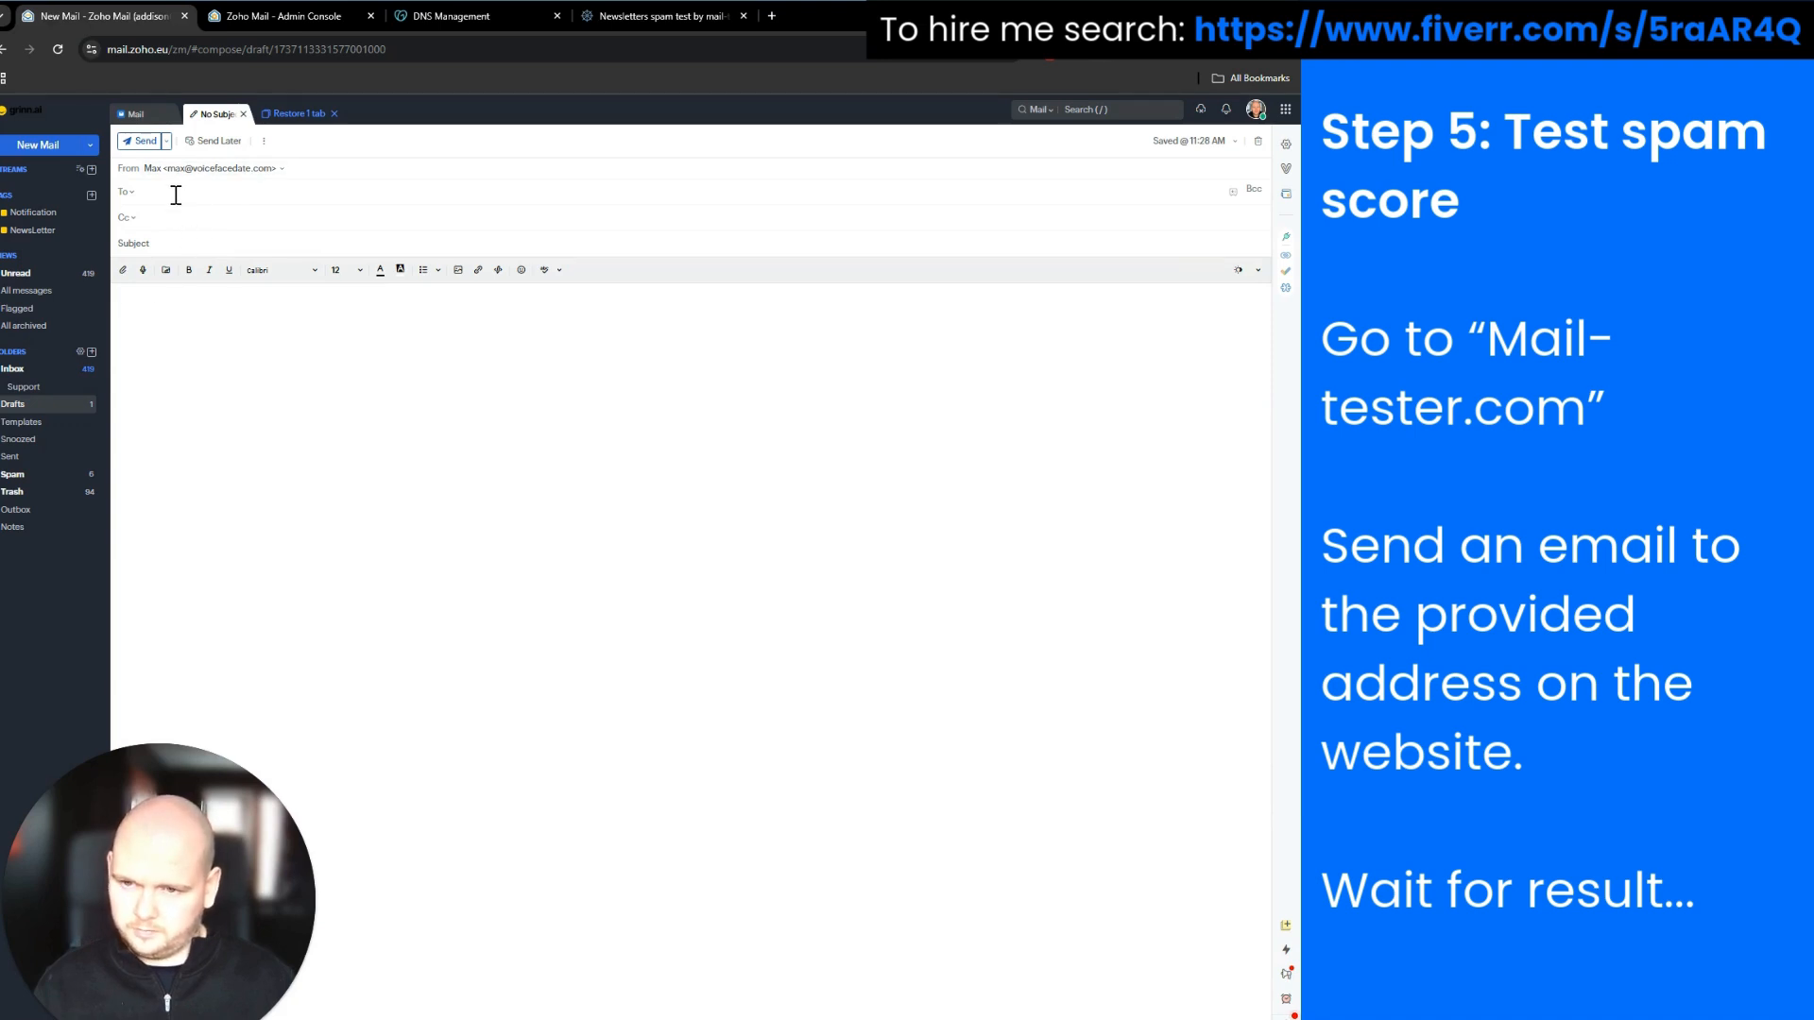
Paste the mail-tester address as the recipient, double-checking it against the mail-tester page
key("ctrl+v")
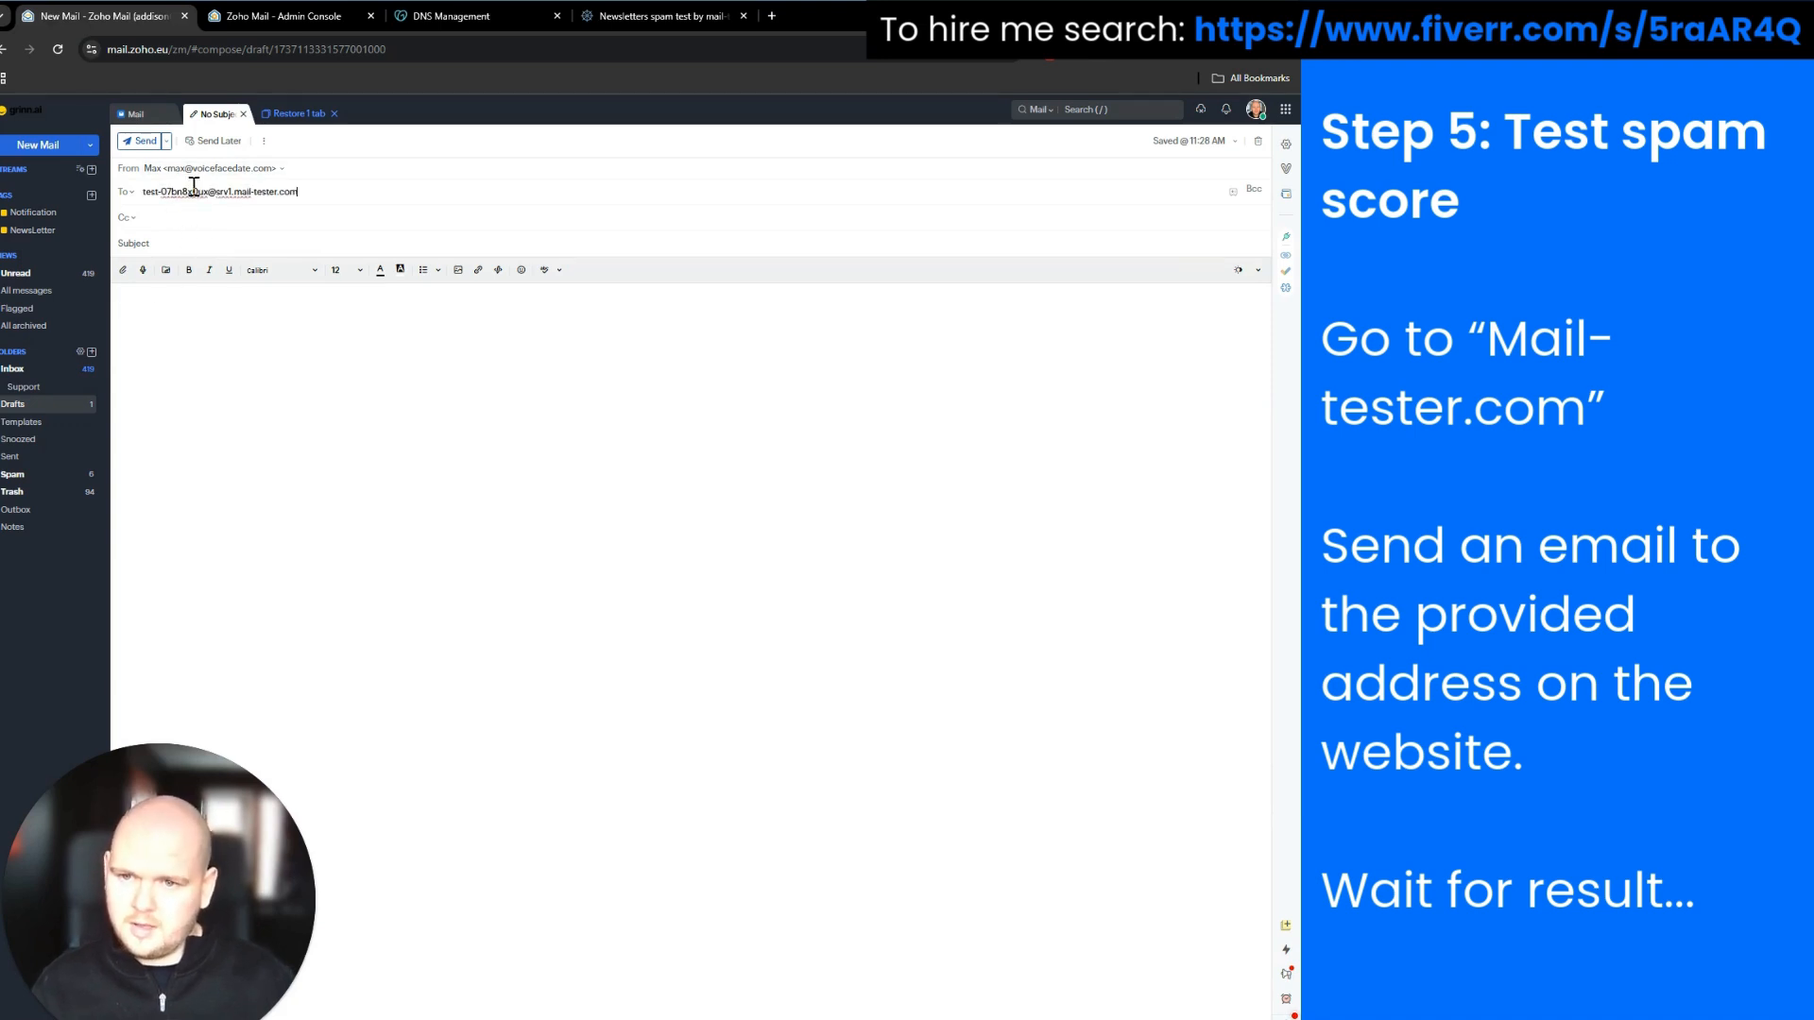
left_click(654, 17)
left_click(73, 17)
Give the email the subject 'This is a test email', paste in a short greeting, and send it
left_click(196, 241)
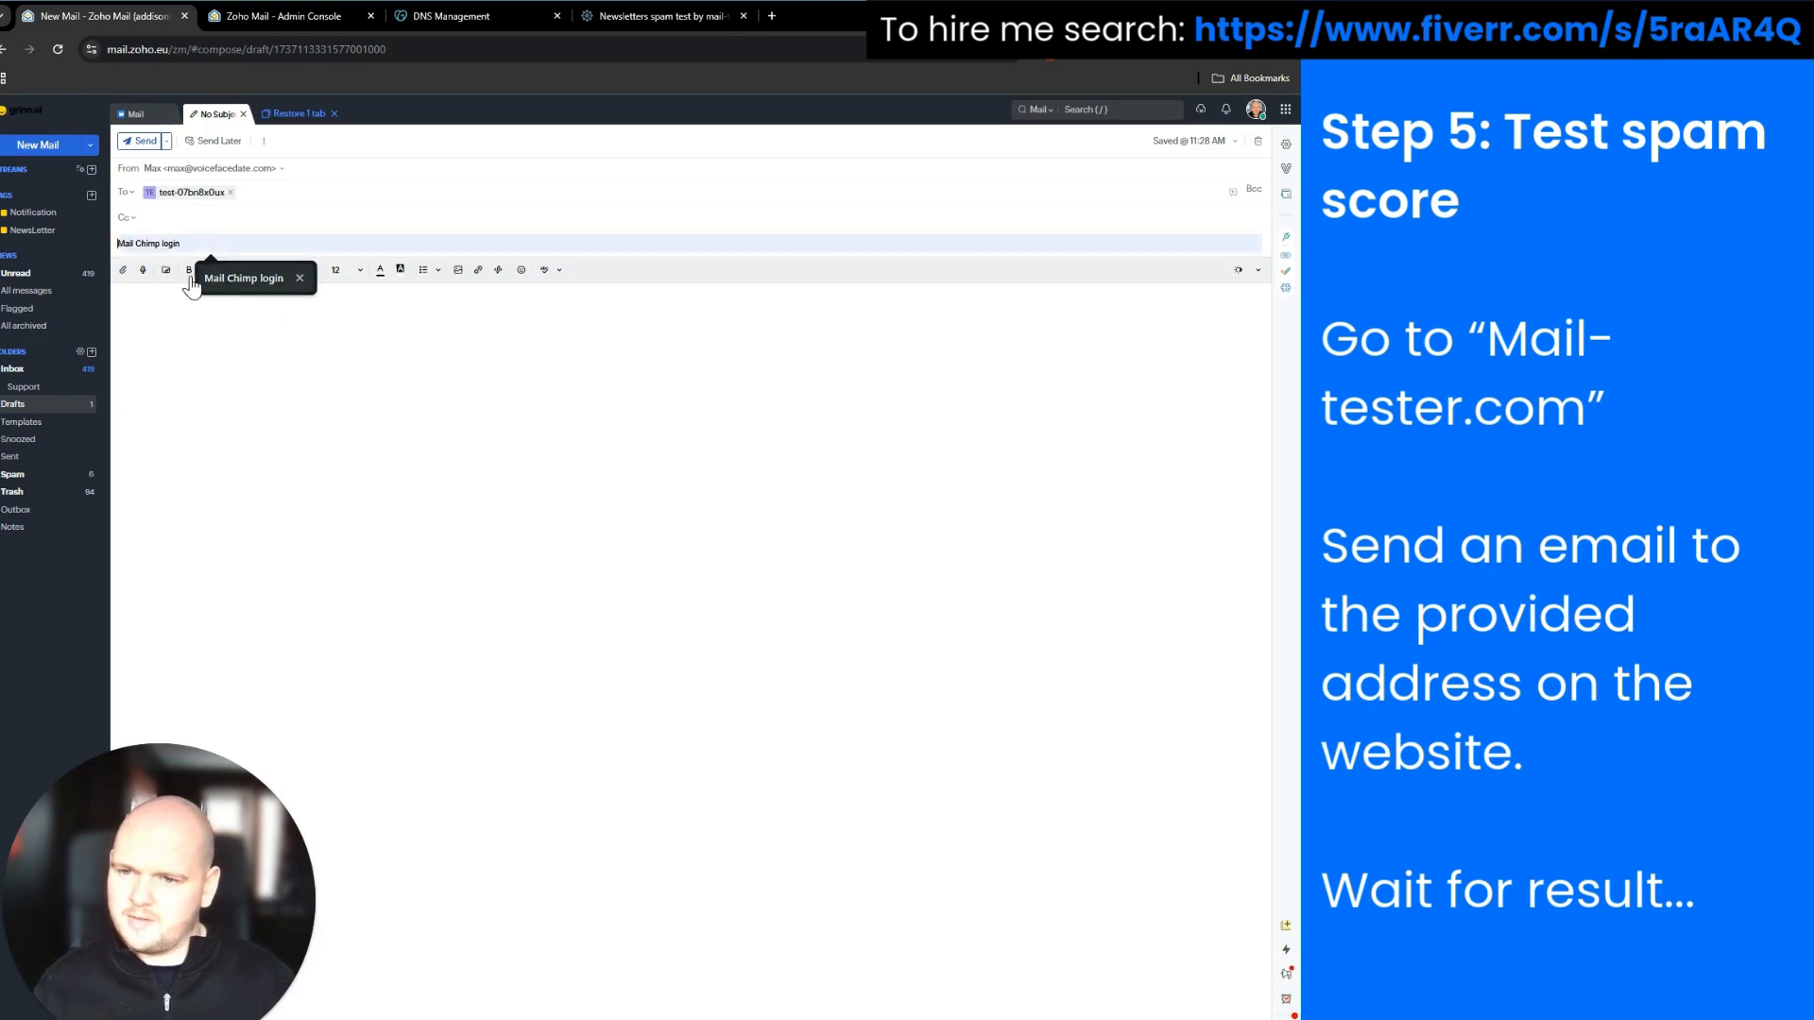
type("This is a")
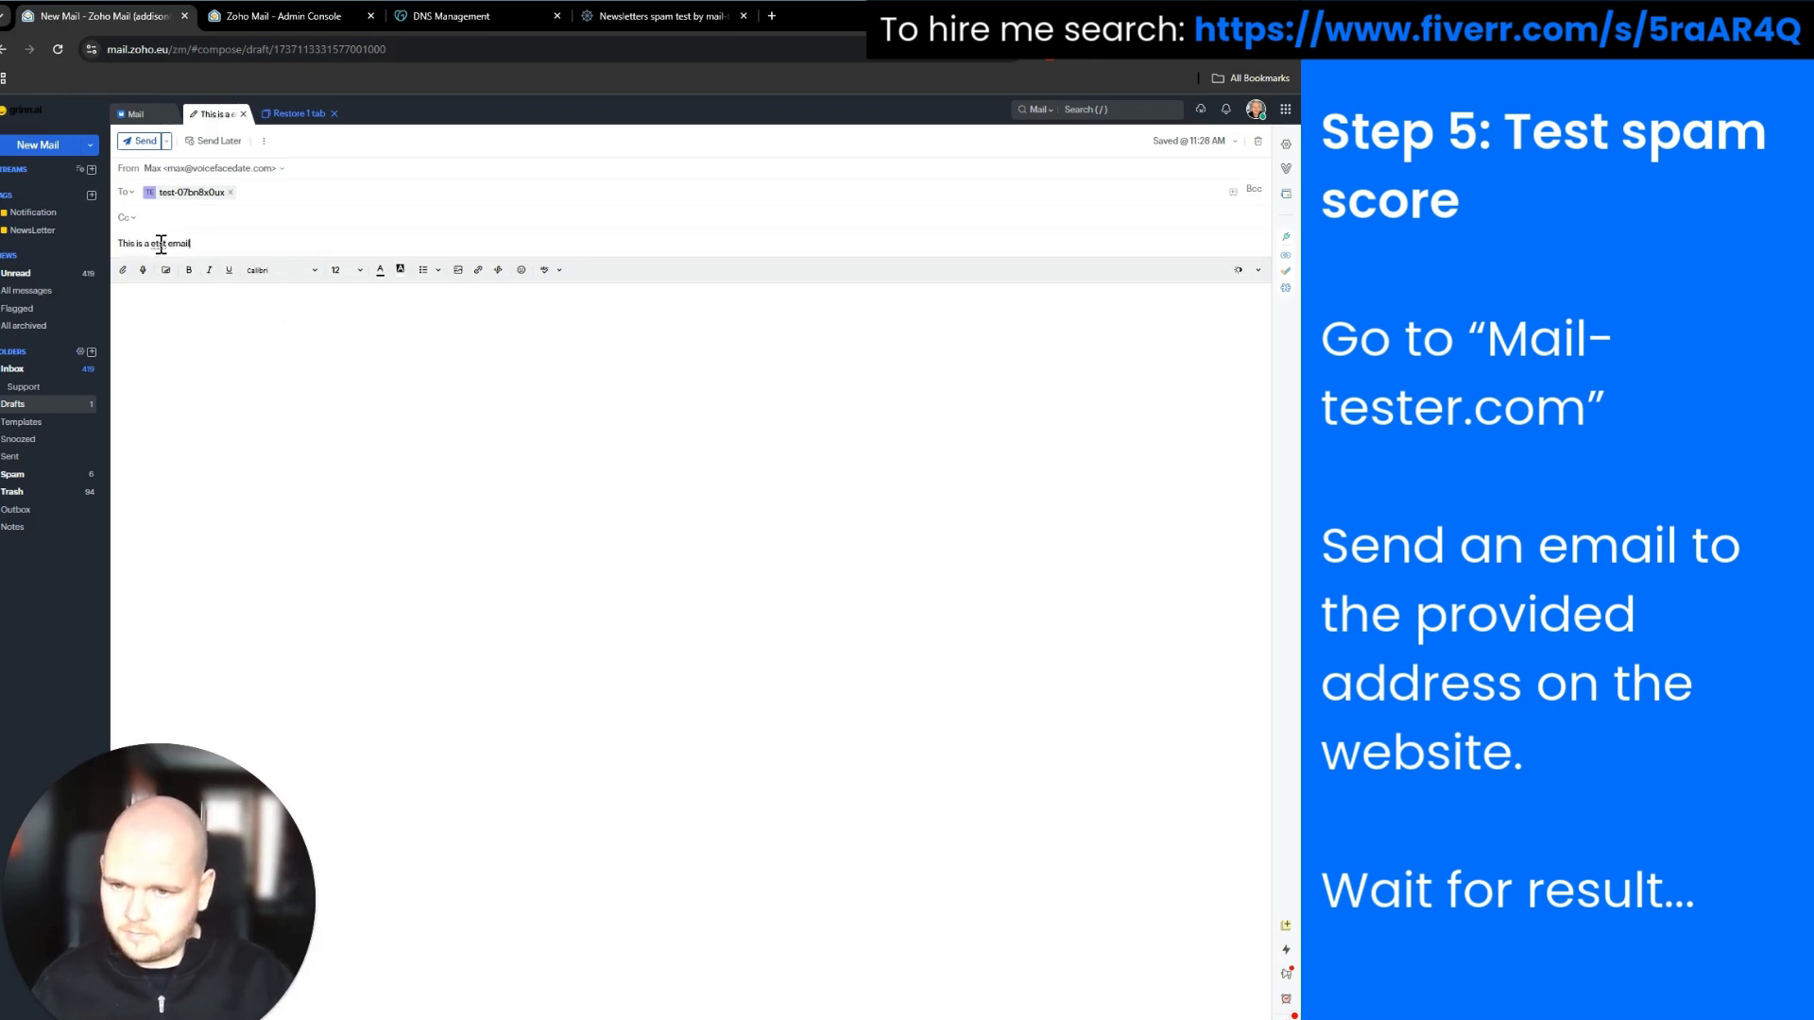
type(" etst email")
right_click(161, 244)
left_click(175, 252)
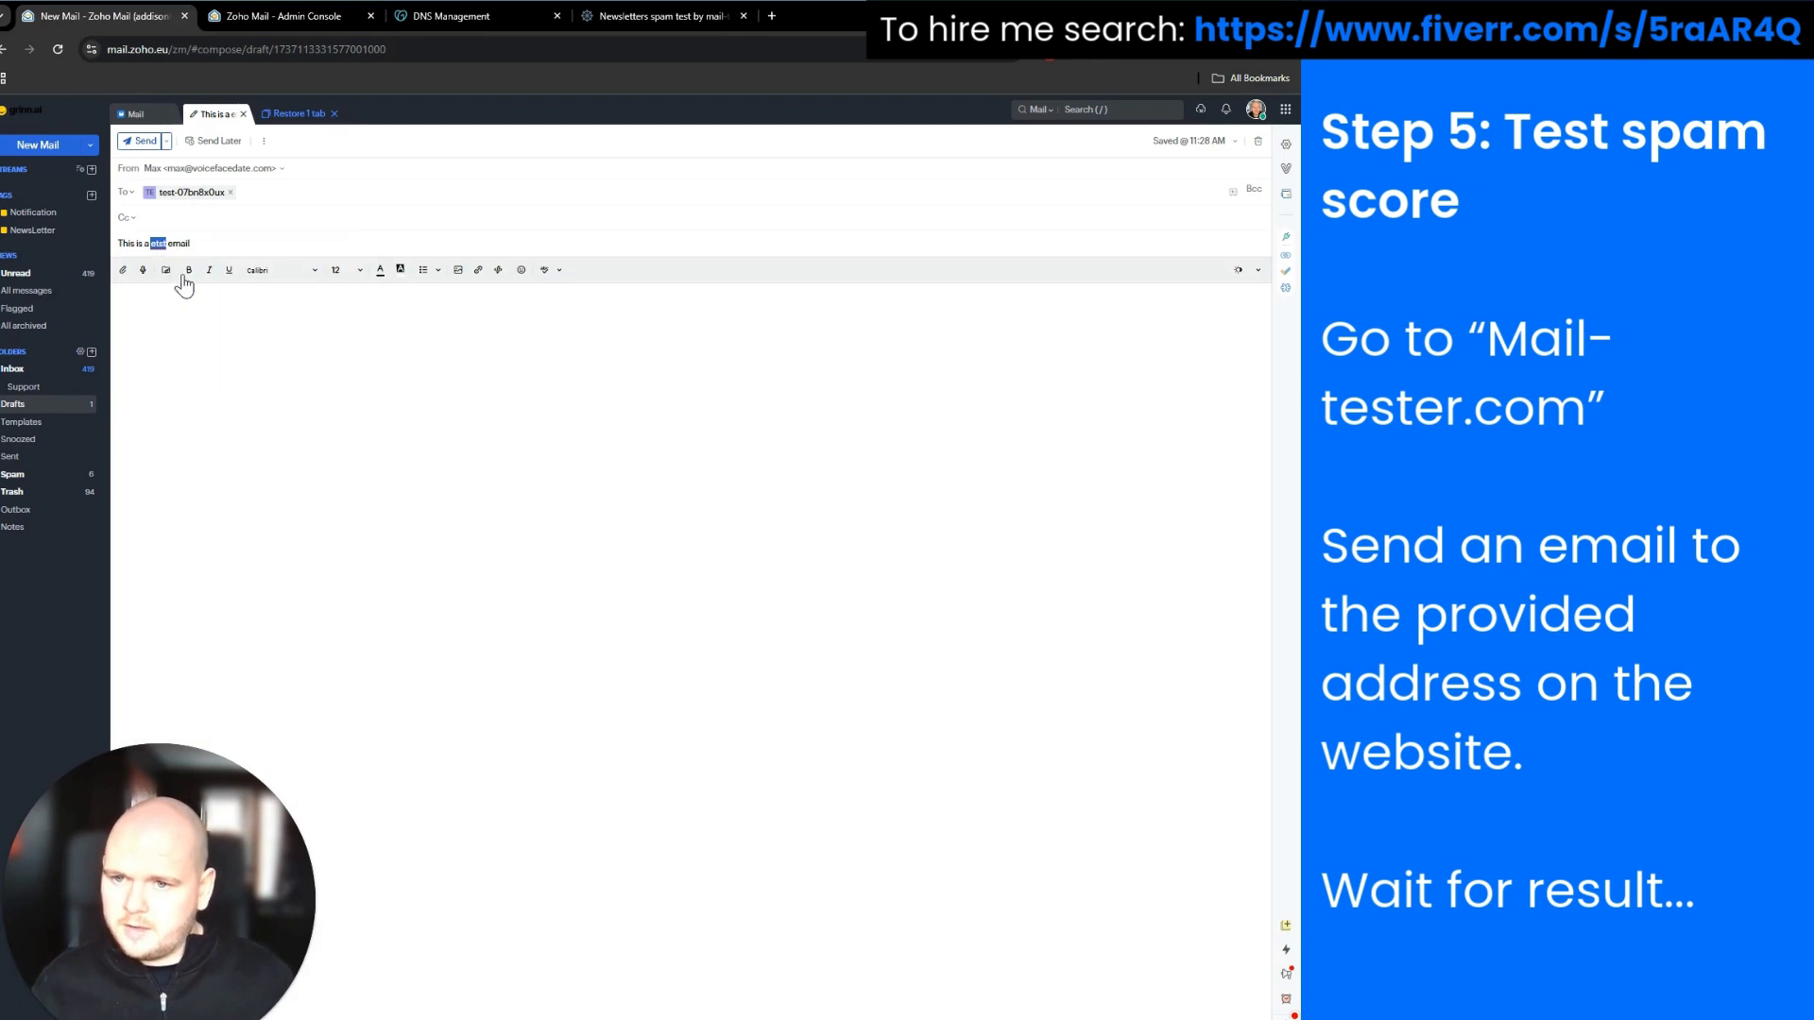
left_click(165, 326)
key("ctrl+v")
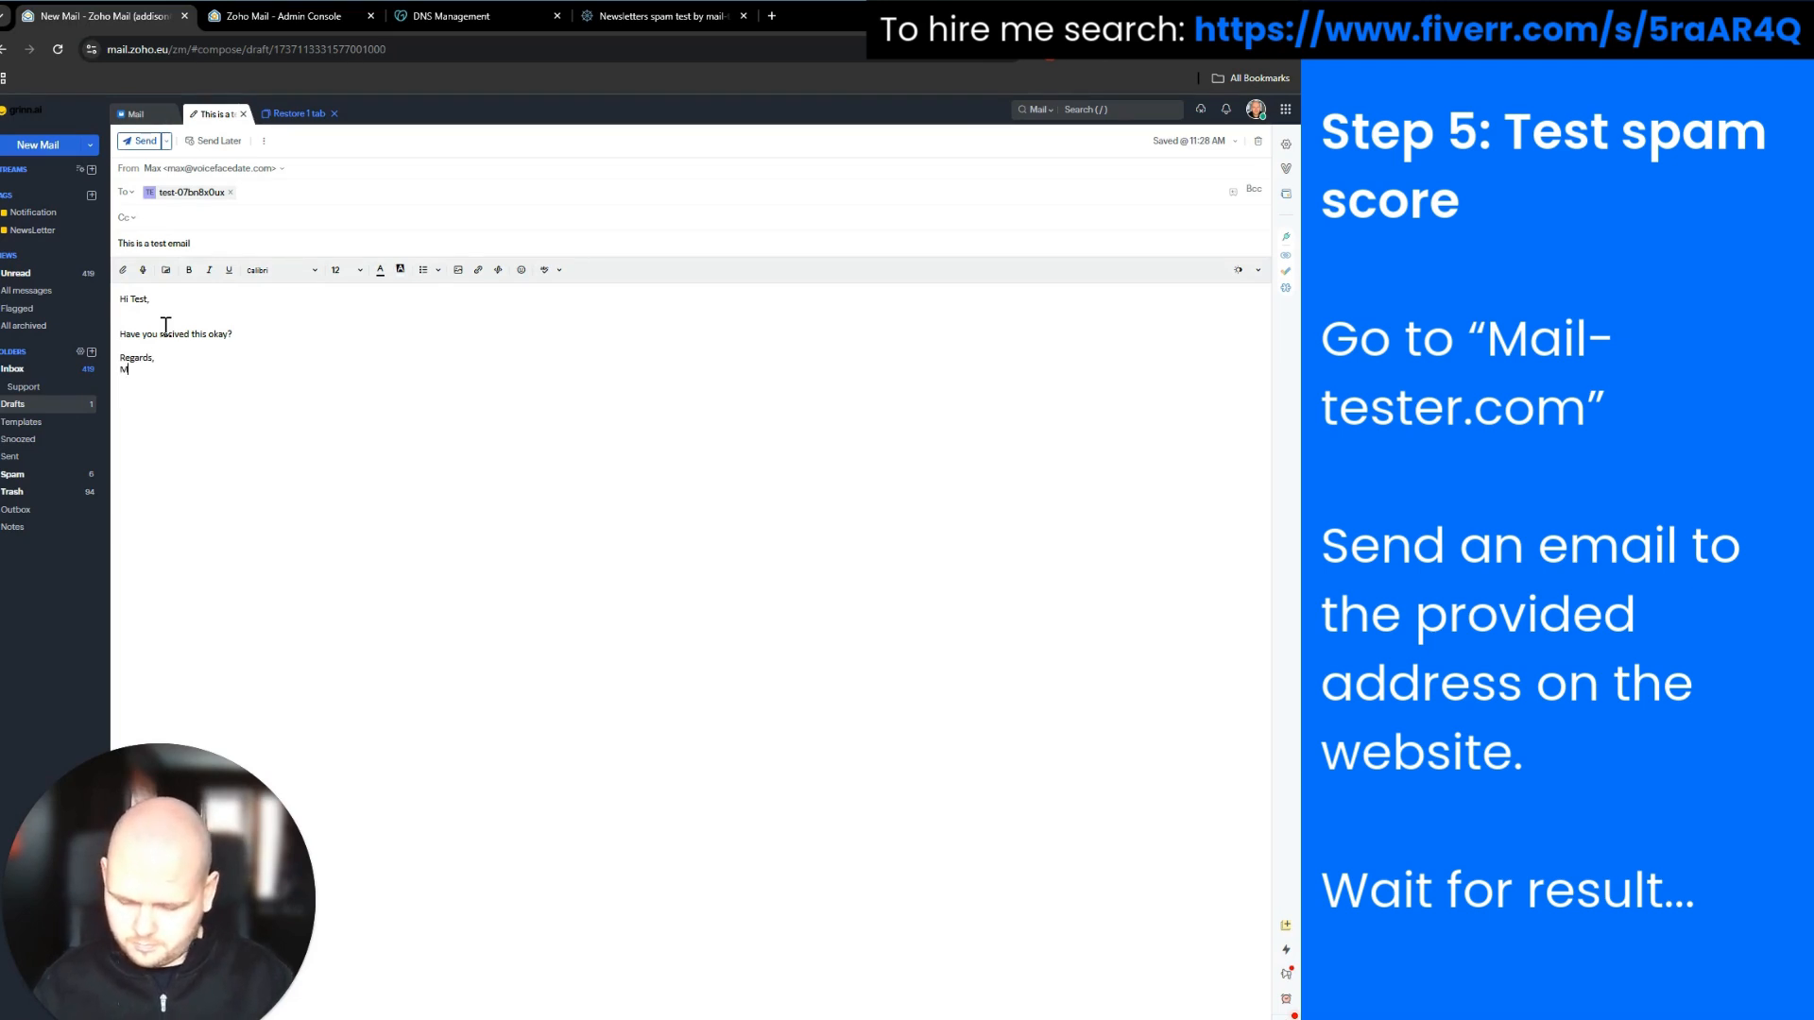
left_click(142, 141)
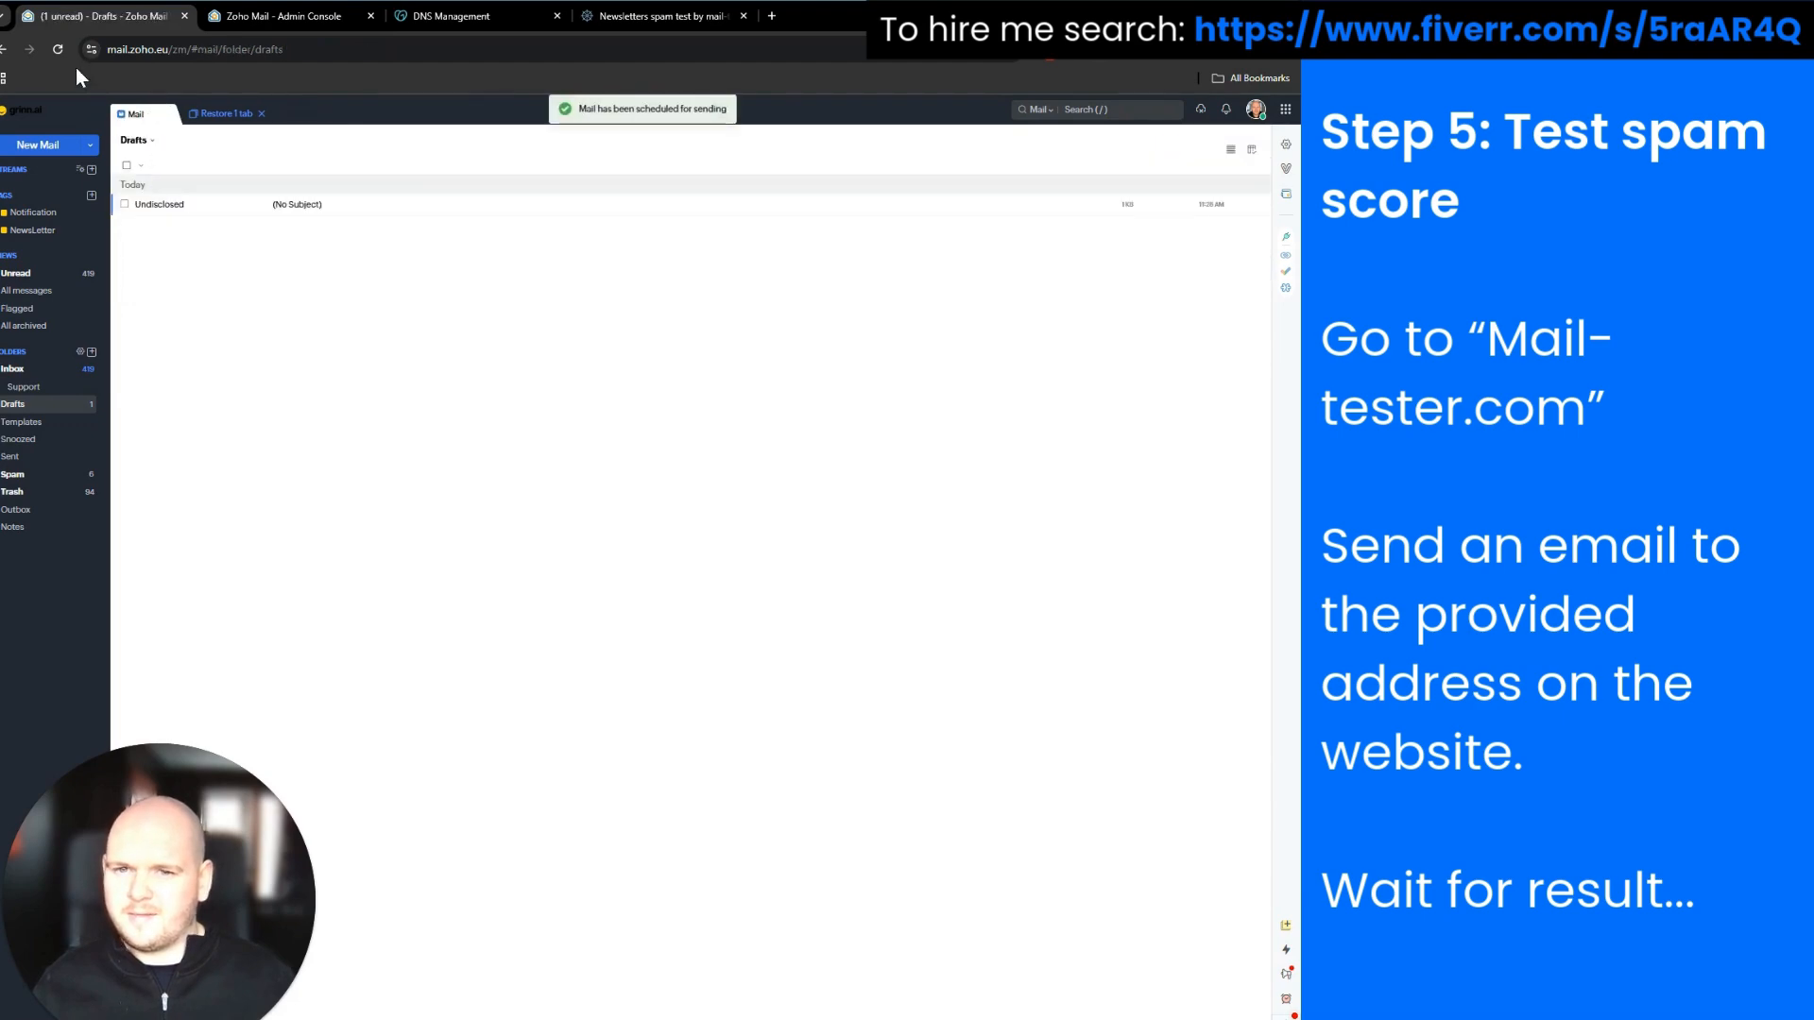
Check the test email's score on mail-tester.com and highlight the perfect 10/10 result
left_click(660, 17)
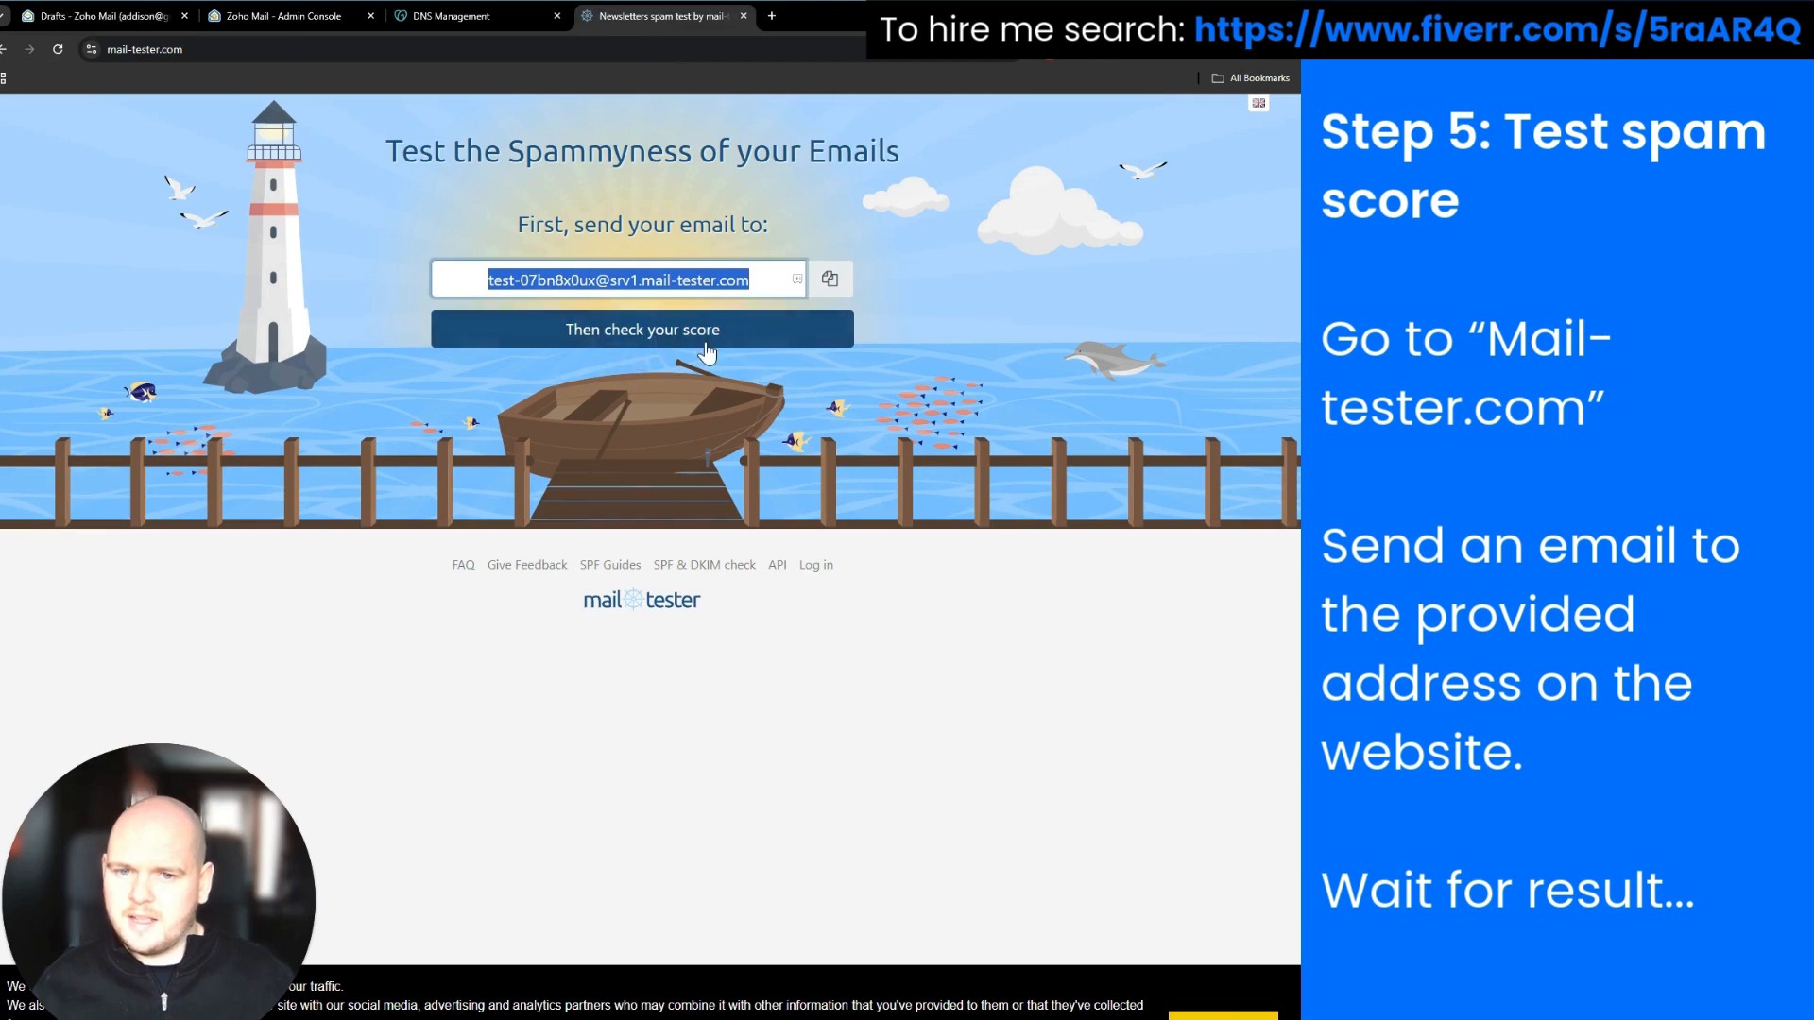
left_click(660, 342)
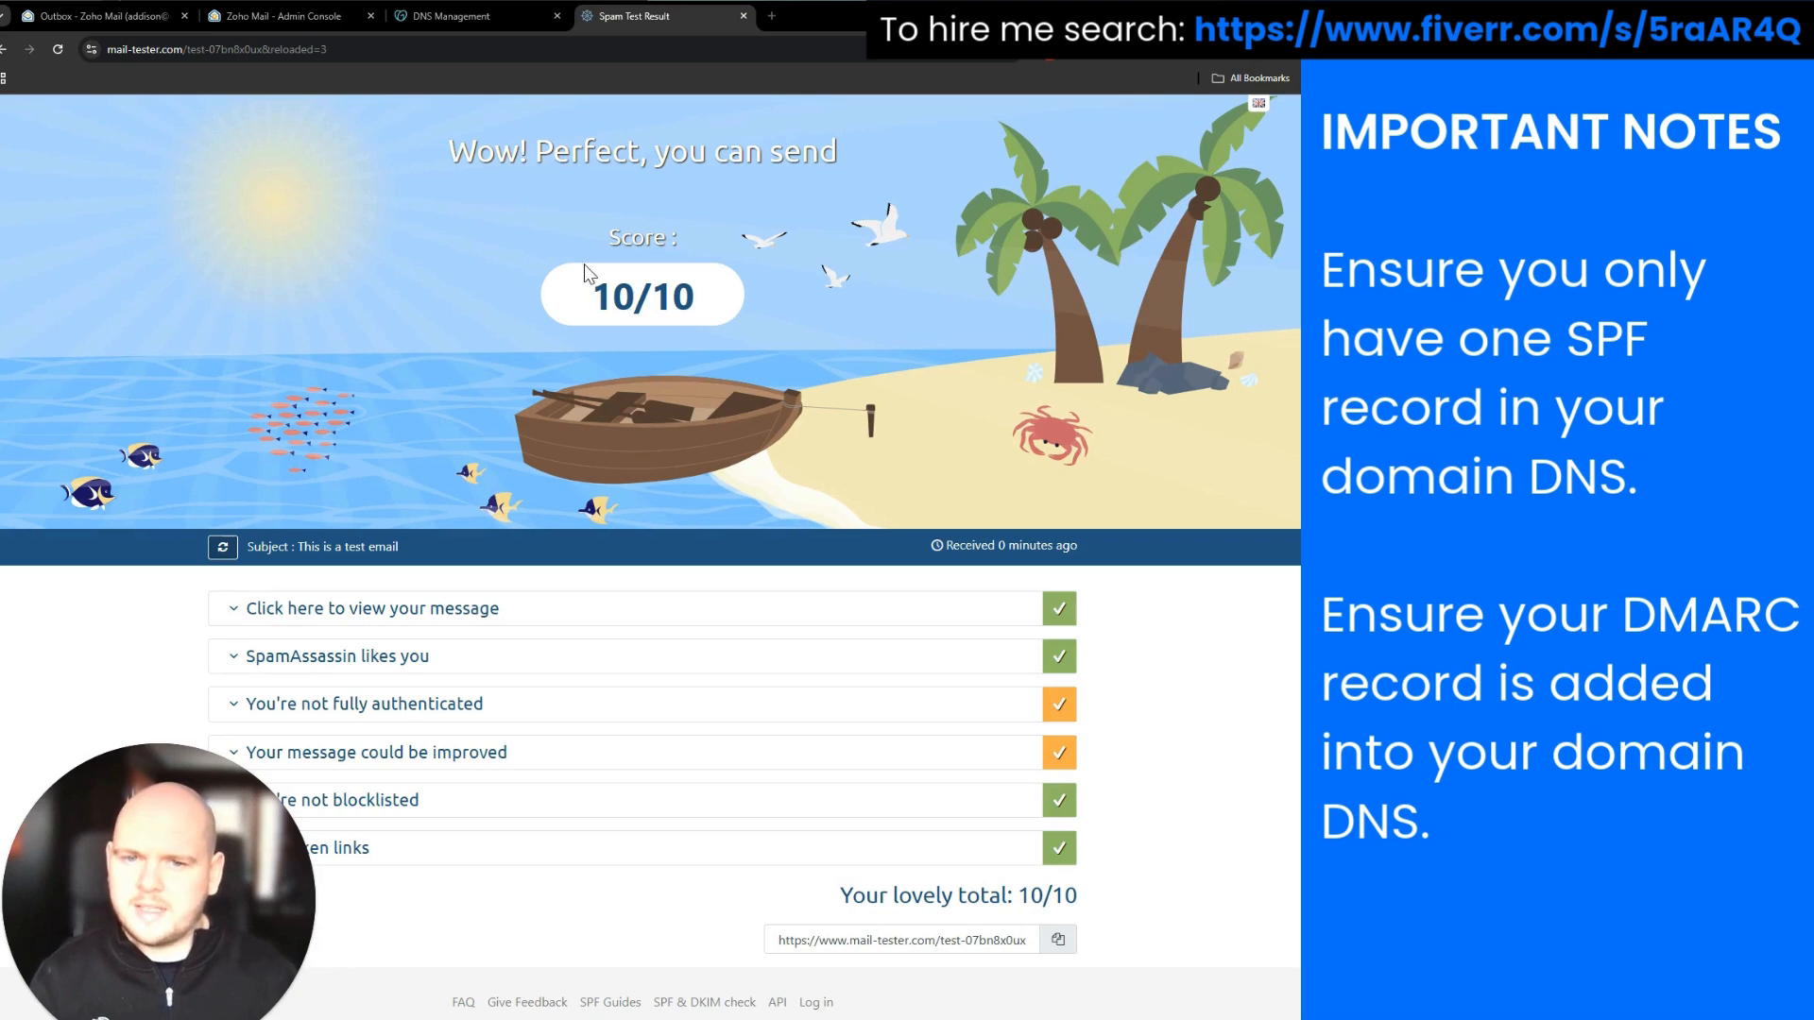
left_click_drag(588, 284, 701, 293)
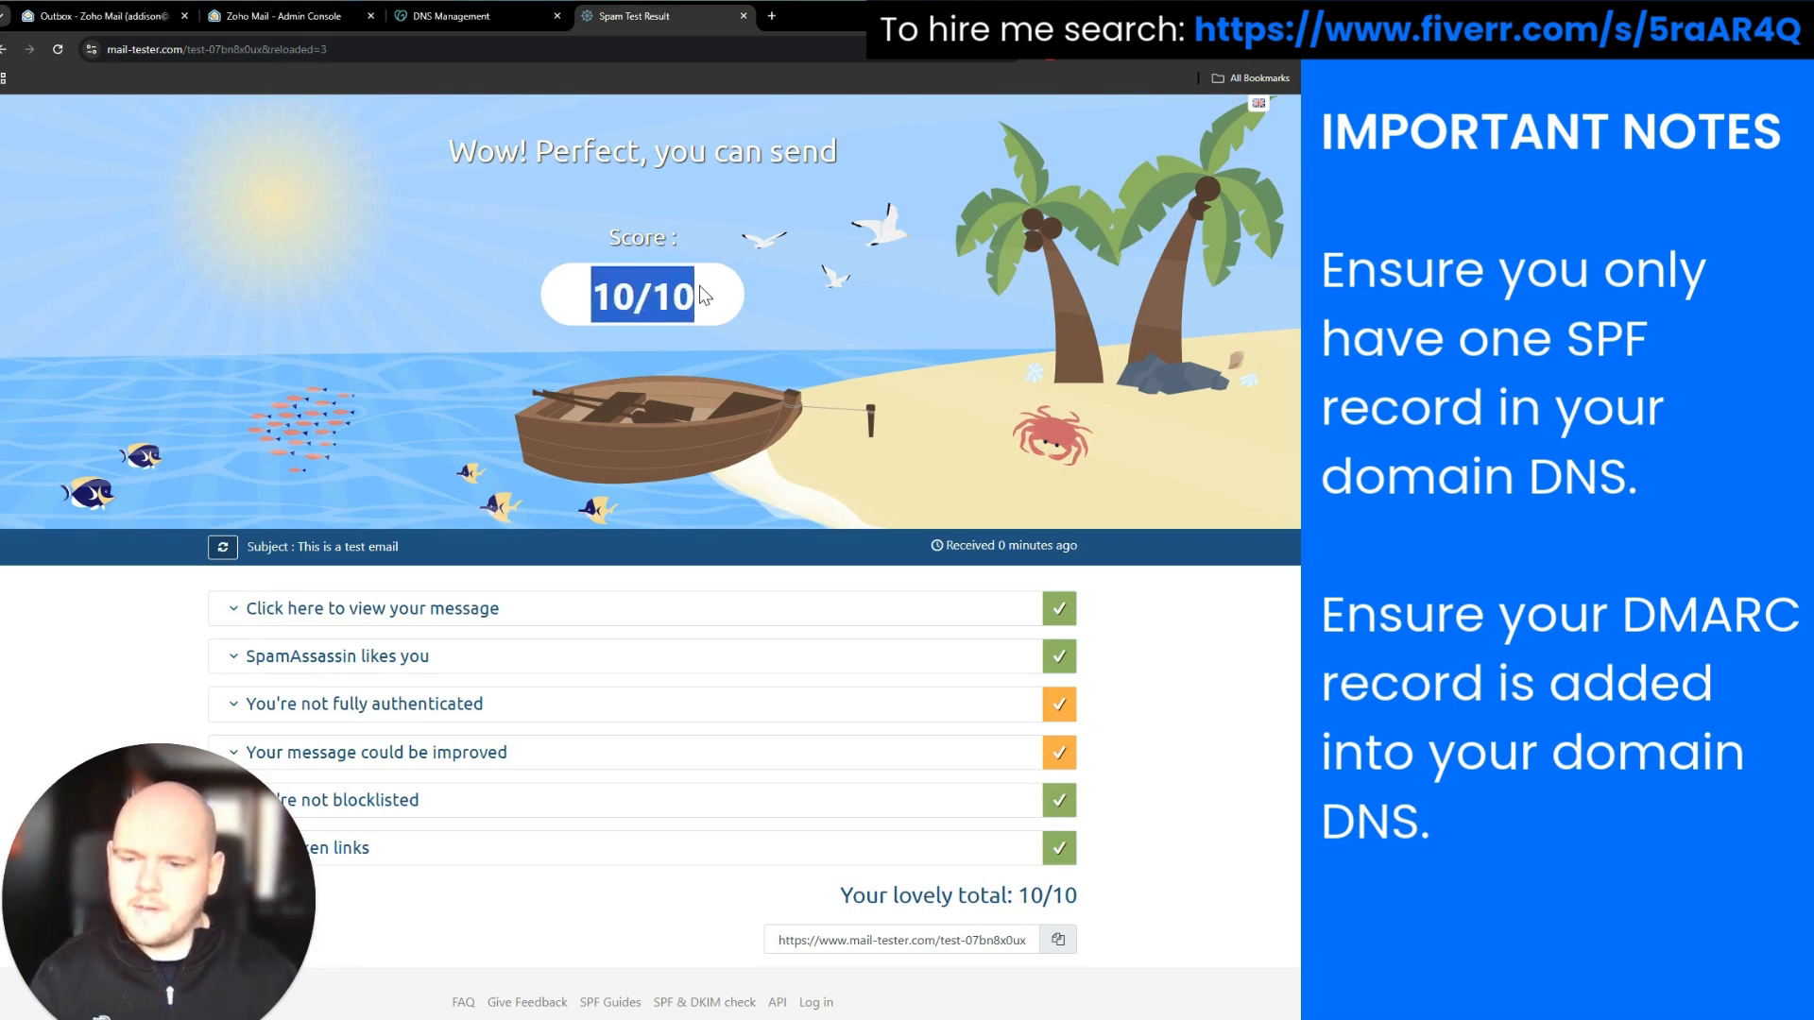